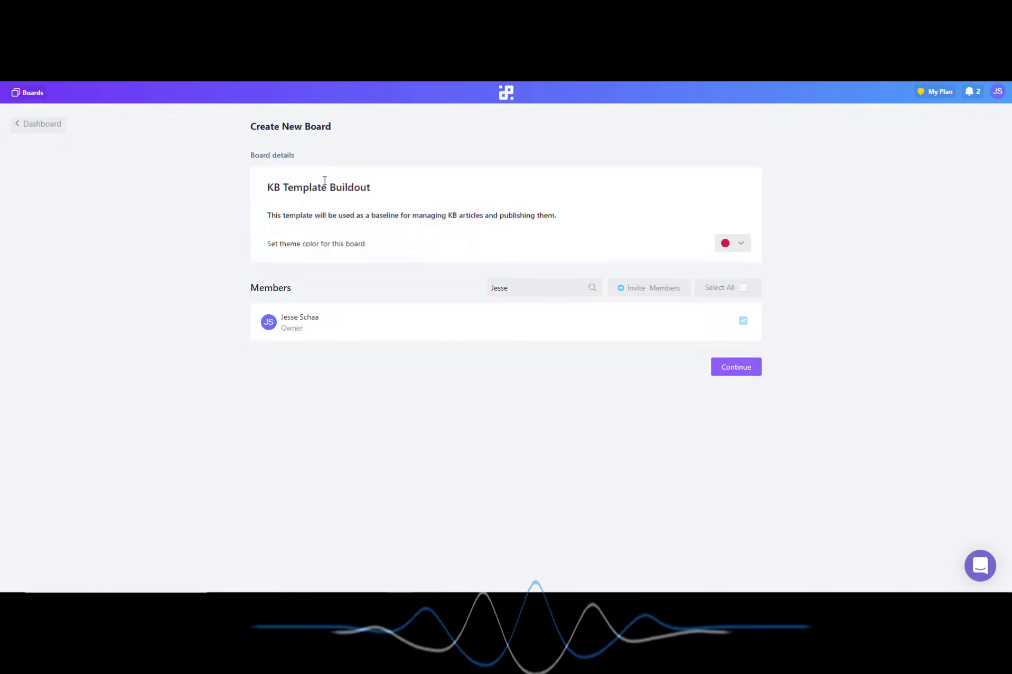
Step: Finish creating the KB Template Buildout board and add a folder named Knowledge Base
{"action": "left_click", "coordinate": [739, 370]}
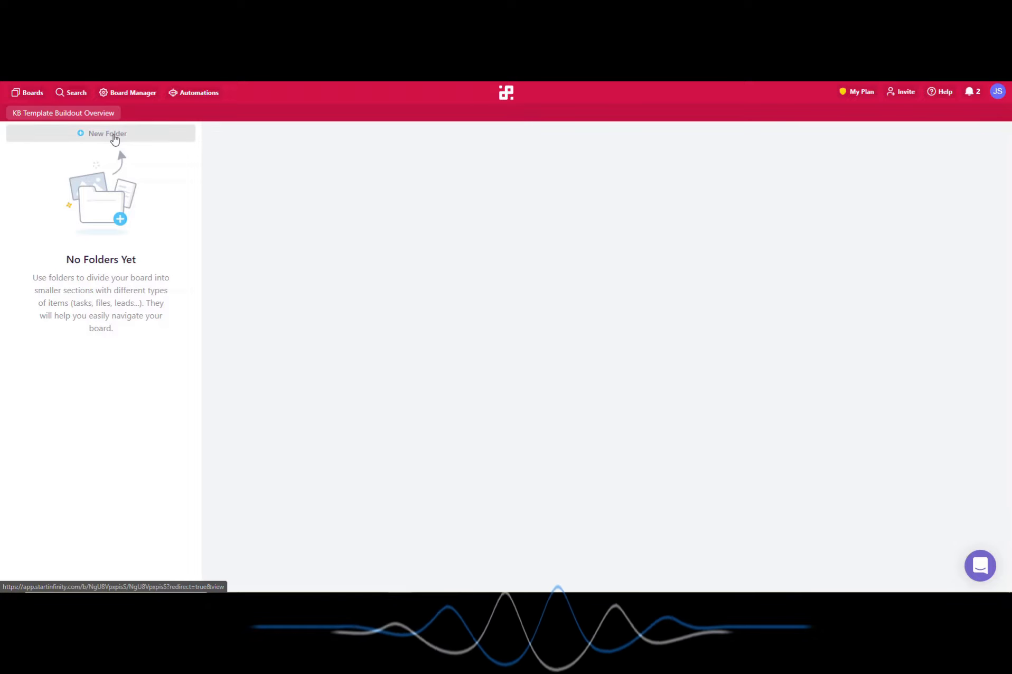
{"action": "left_click", "coordinate": [114, 139]}
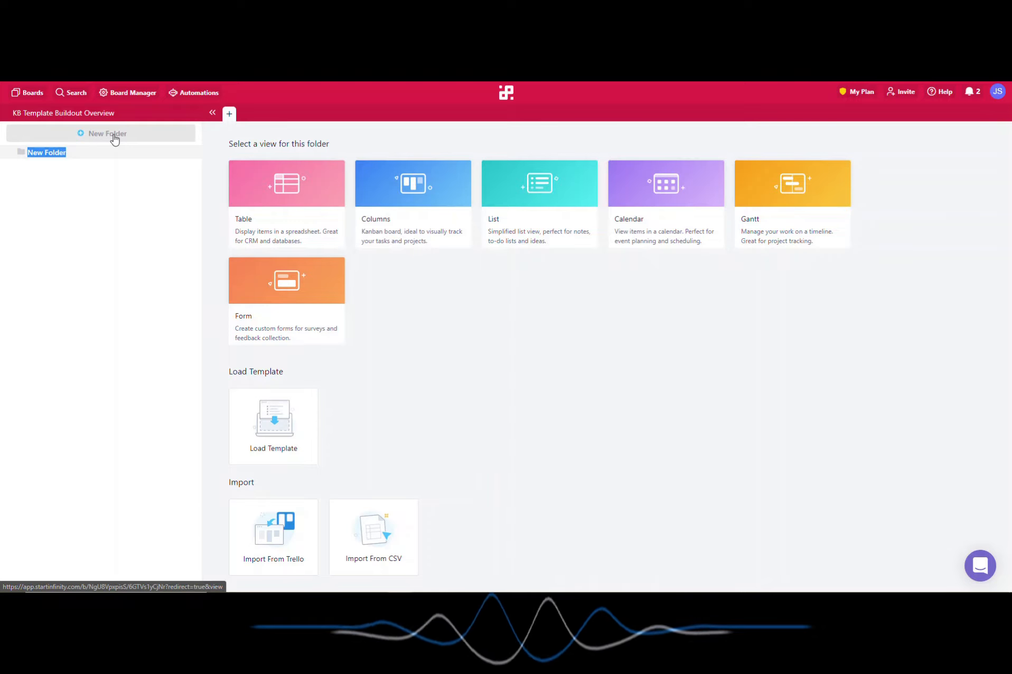
{"action": "type", "text": "Knowledg"}
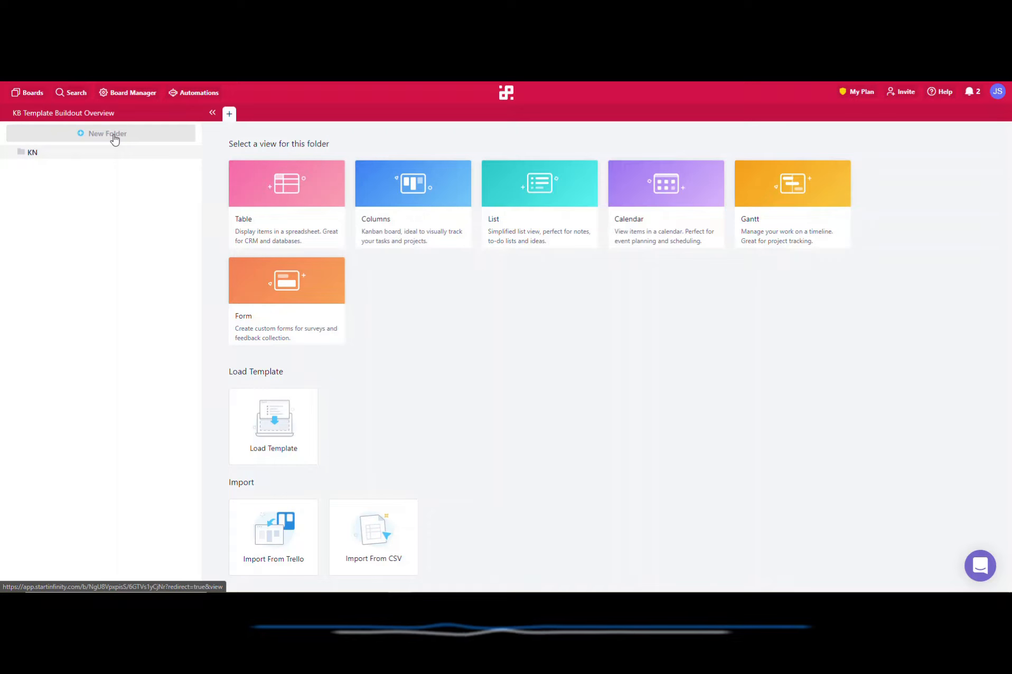
{"action": "type", "text": "e Base"}
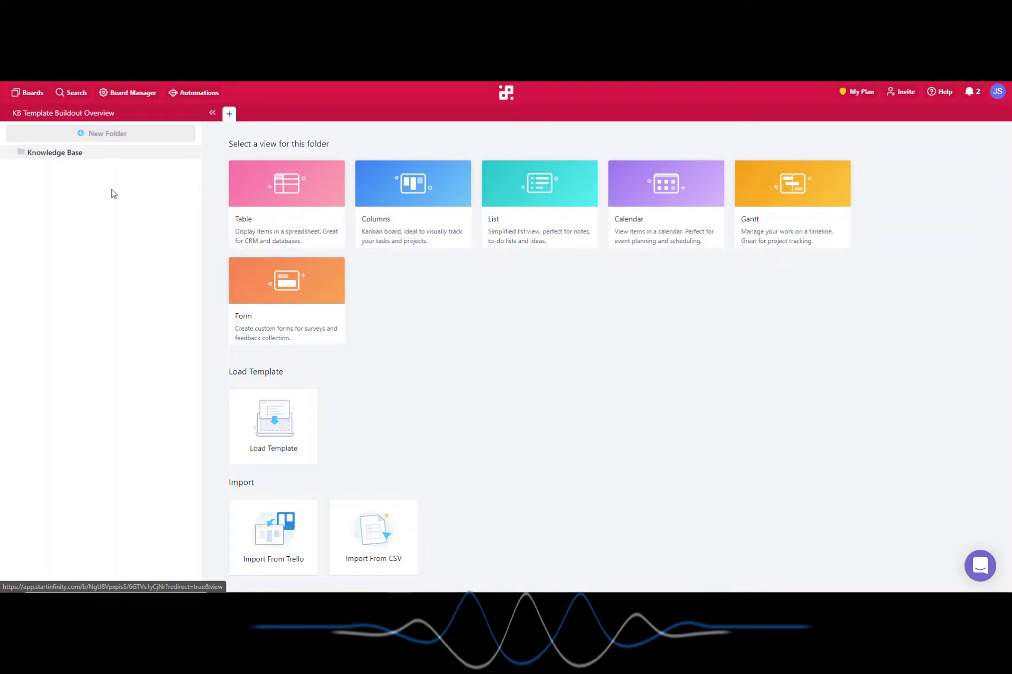
Step: Add a subfolder named Template inside the Knowledge Base folder
{"action": "mouse_move", "coordinate": [88, 152]}
{"action": "left_click", "coordinate": [186, 153]}
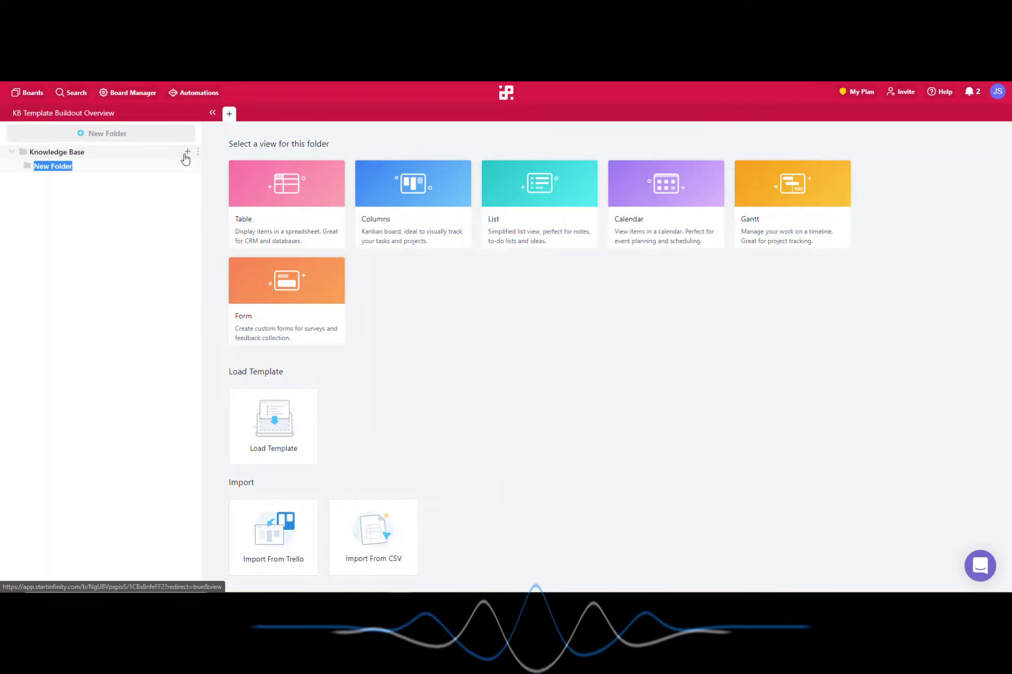
{"action": "type", "text": "Template"}
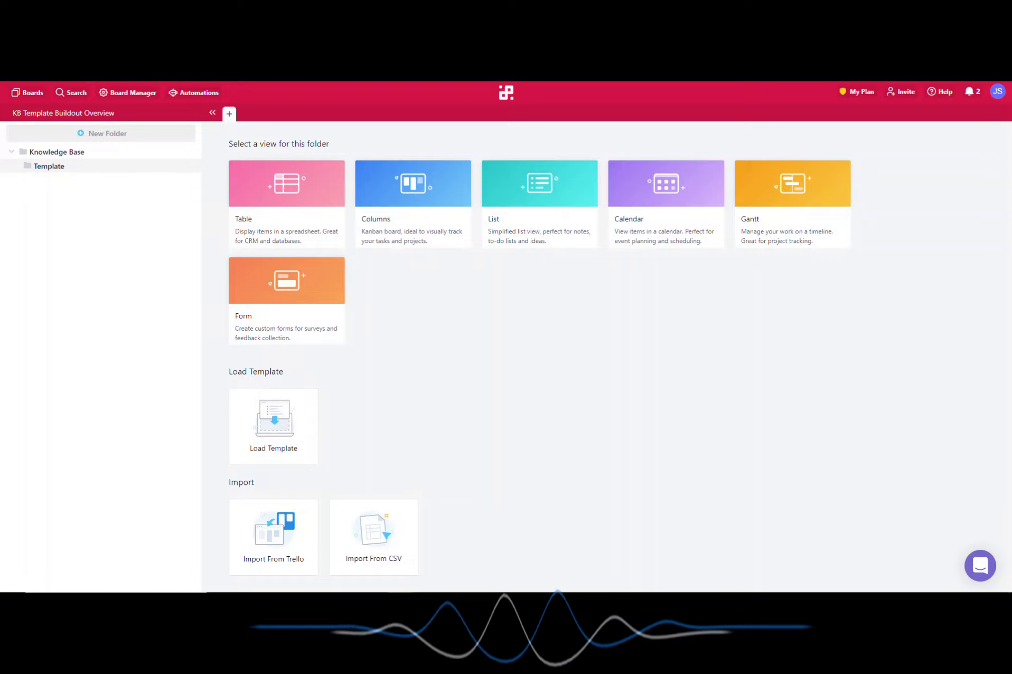
Step: Give the Template folder a Table view and add a first row named New Hire Process
{"action": "left_click", "coordinate": [268, 221]}
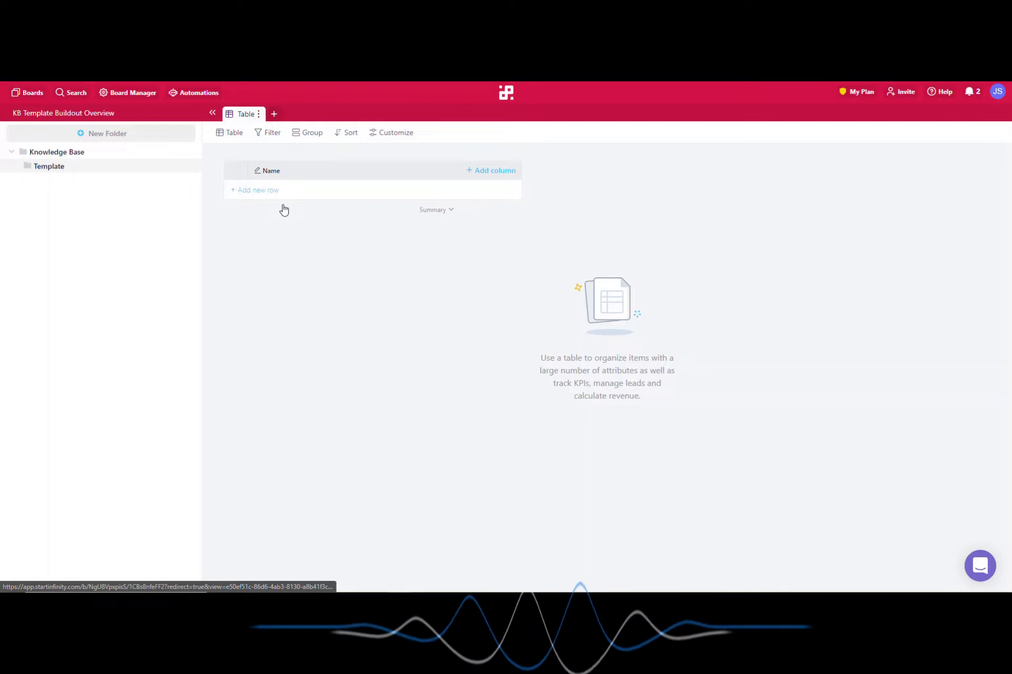
{"action": "left_click", "coordinate": [275, 190]}
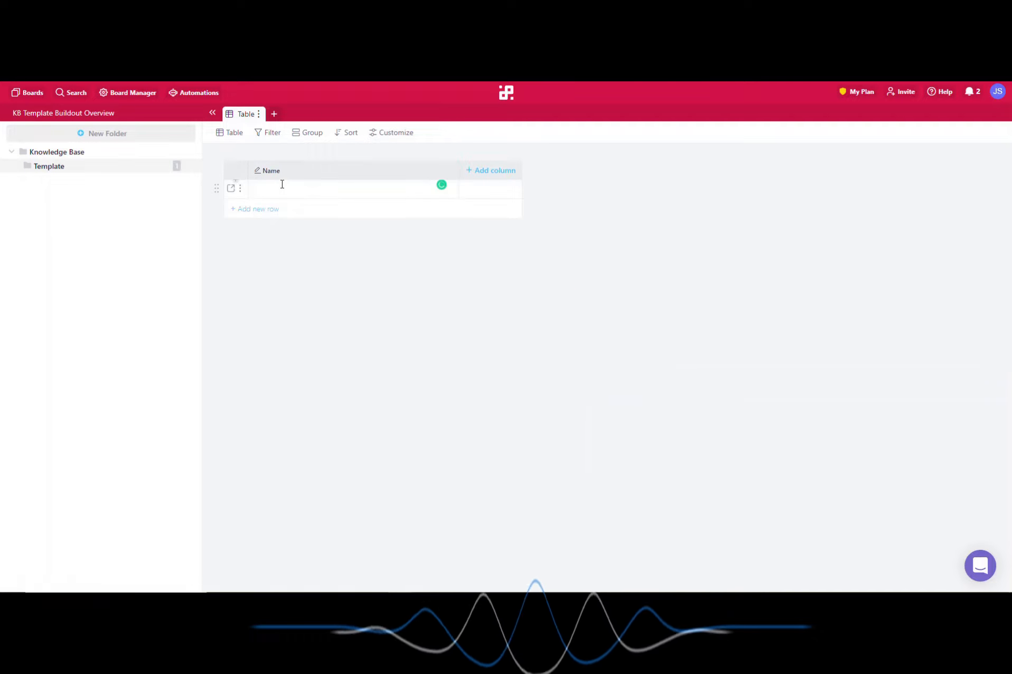
{"action": "type", "text": "New Hire Process"}
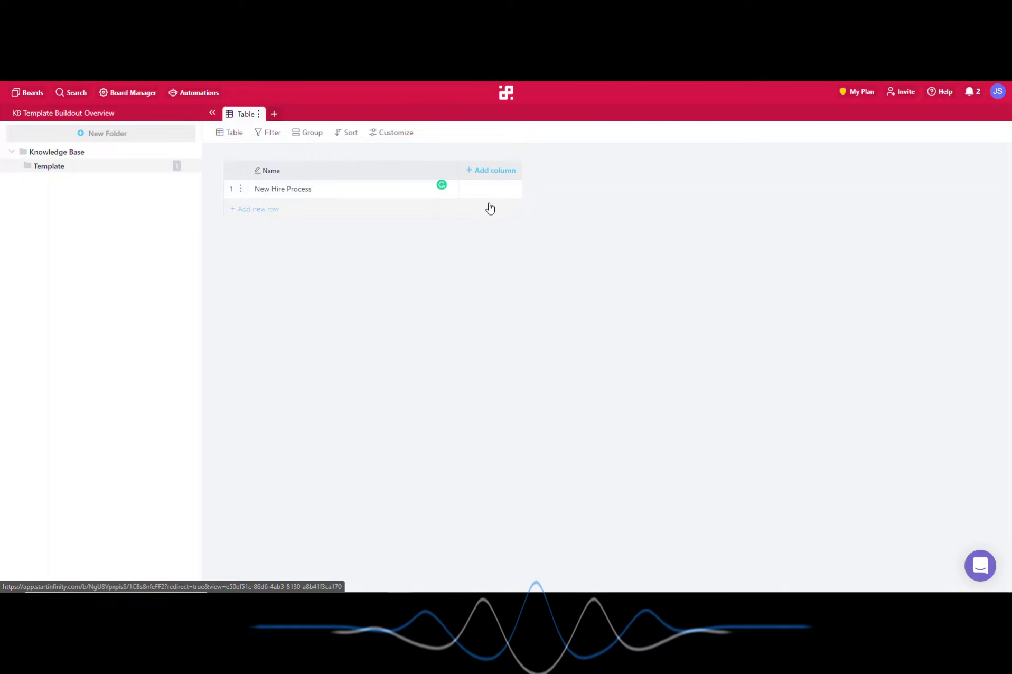
Step: Add a column of attribute type Created By to the table and name it Created By
{"action": "left_click", "coordinate": [502, 173]}
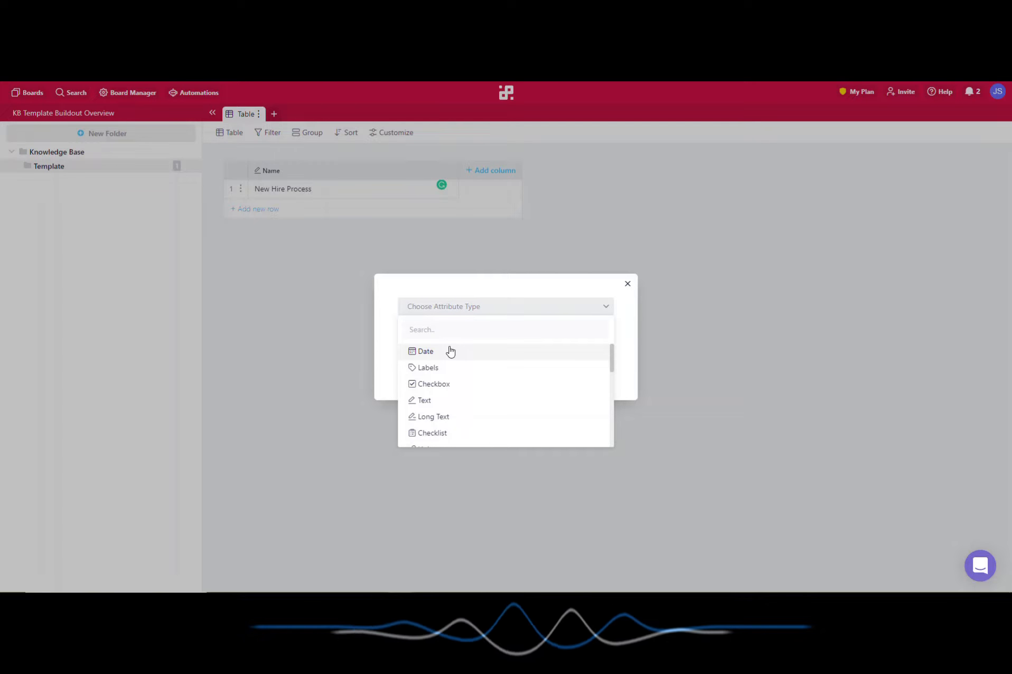
{"action": "scroll", "coordinate": [455, 370], "scroll_direction": "down", "scroll_amount": 5}
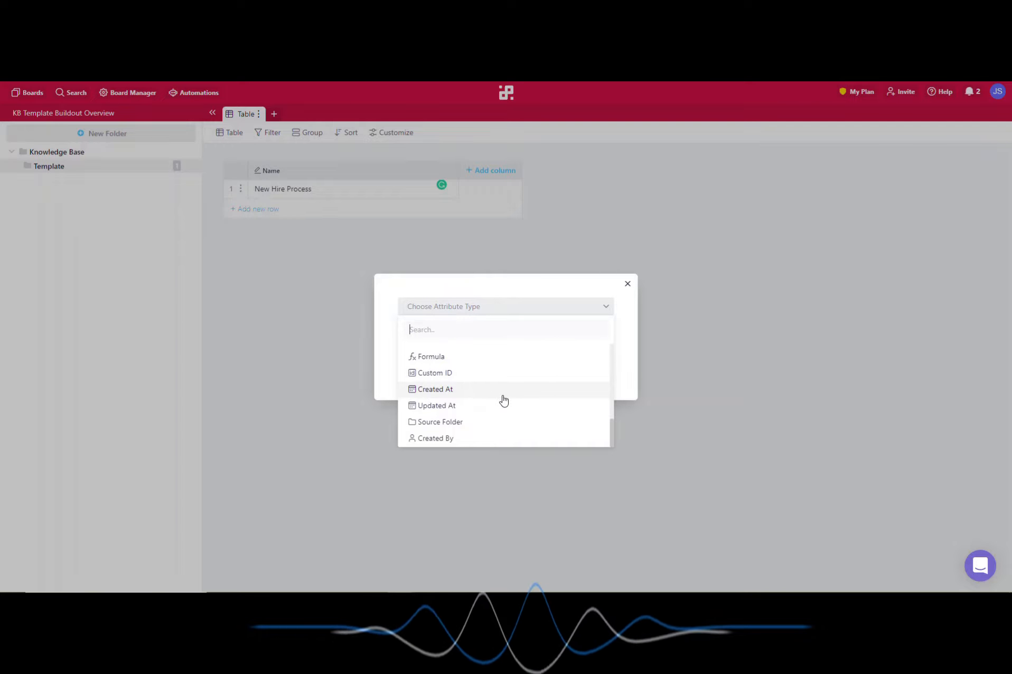
{"action": "left_click", "coordinate": [448, 439]}
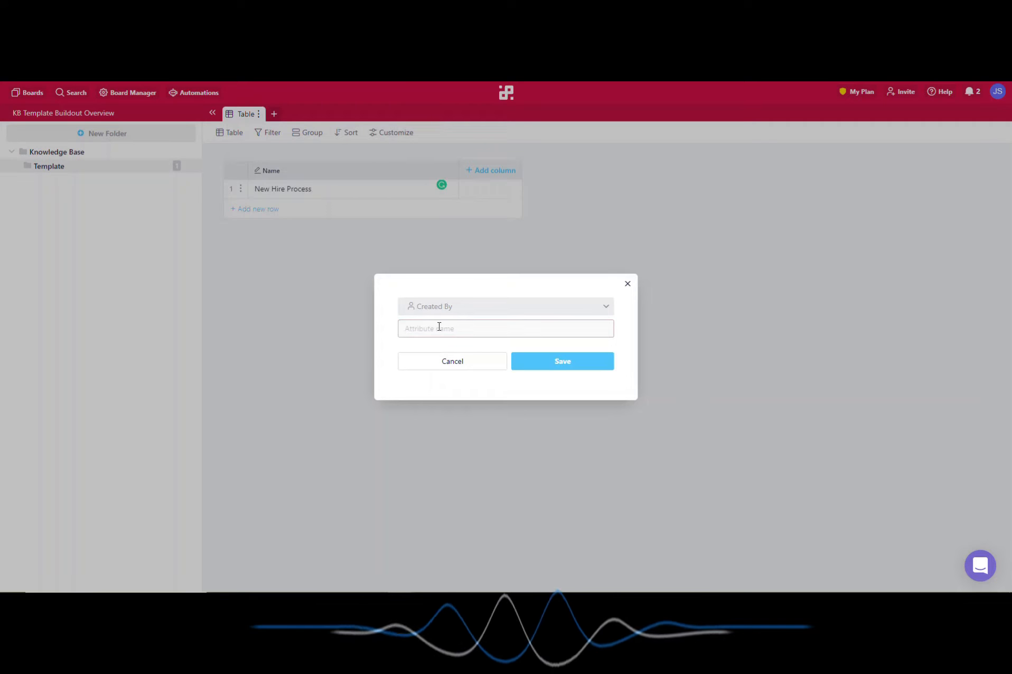
{"action": "type", "text": "Created By"}
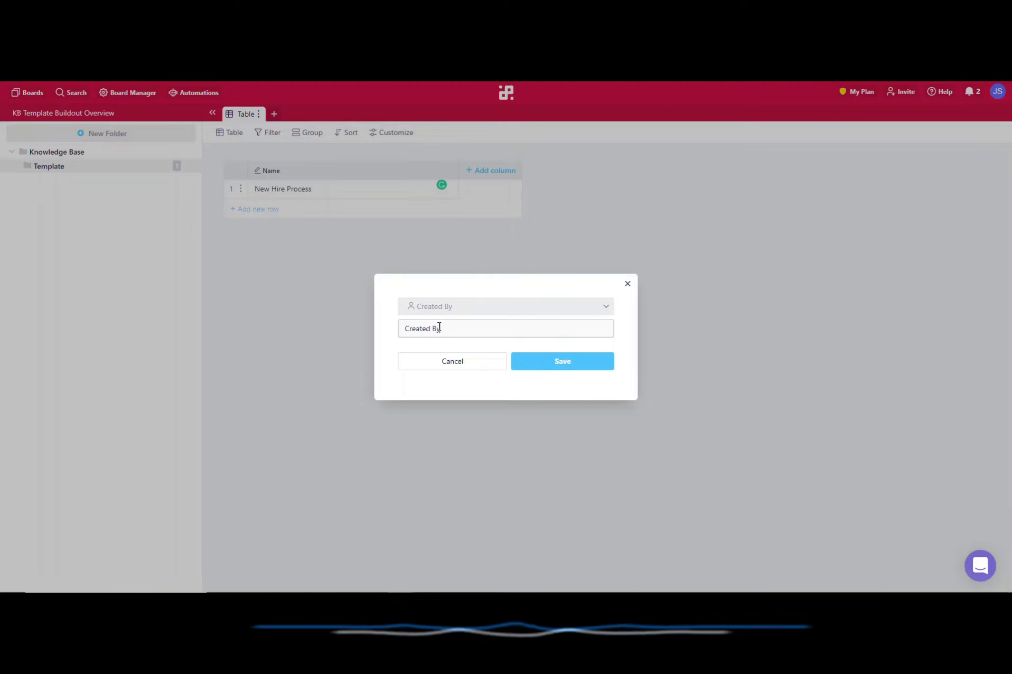
{"action": "left_click", "coordinate": [569, 370]}
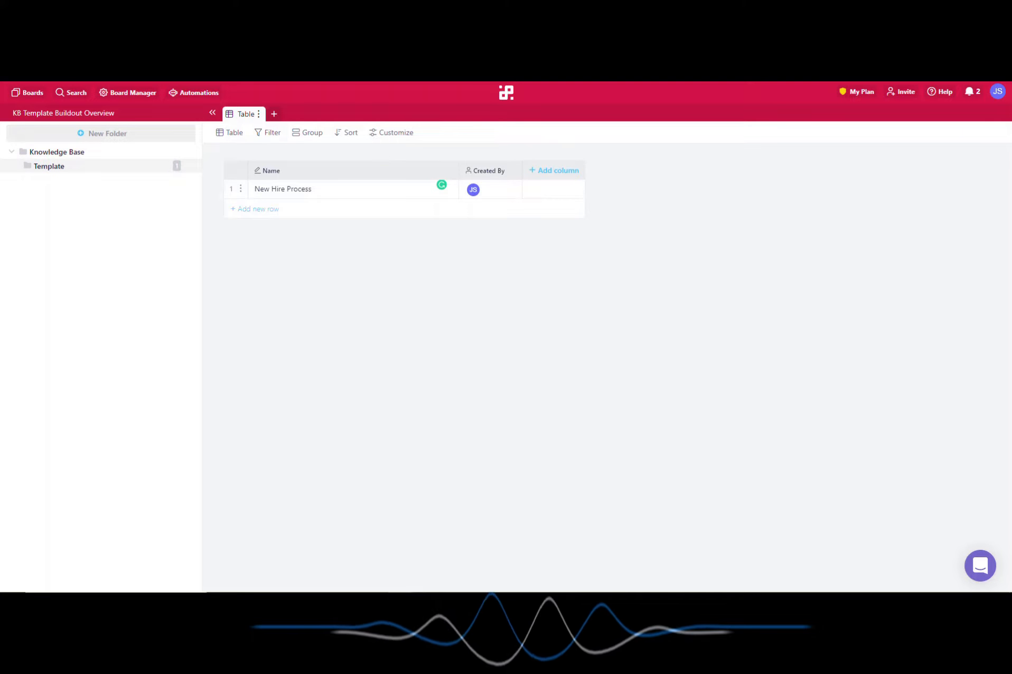
Step: Add a column of attribute type Created At to the table and name it Created At
{"action": "left_click", "coordinate": [557, 170]}
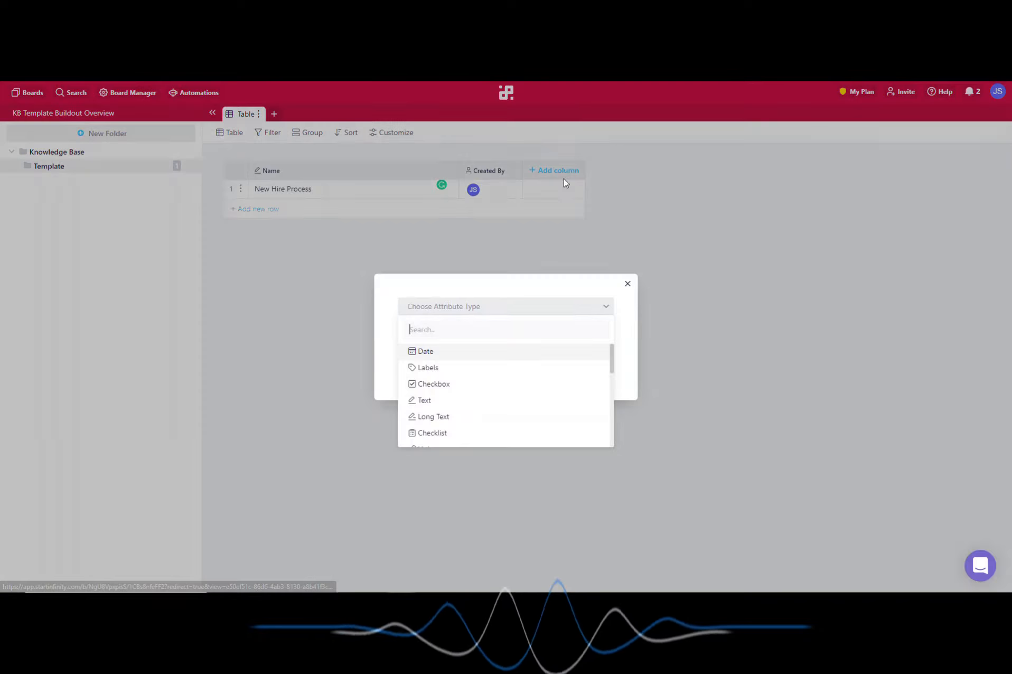
{"action": "scroll", "coordinate": [447, 402], "scroll_direction": "down", "scroll_amount": 2}
{"action": "scroll", "coordinate": [447, 403], "scroll_direction": "down", "scroll_amount": 3}
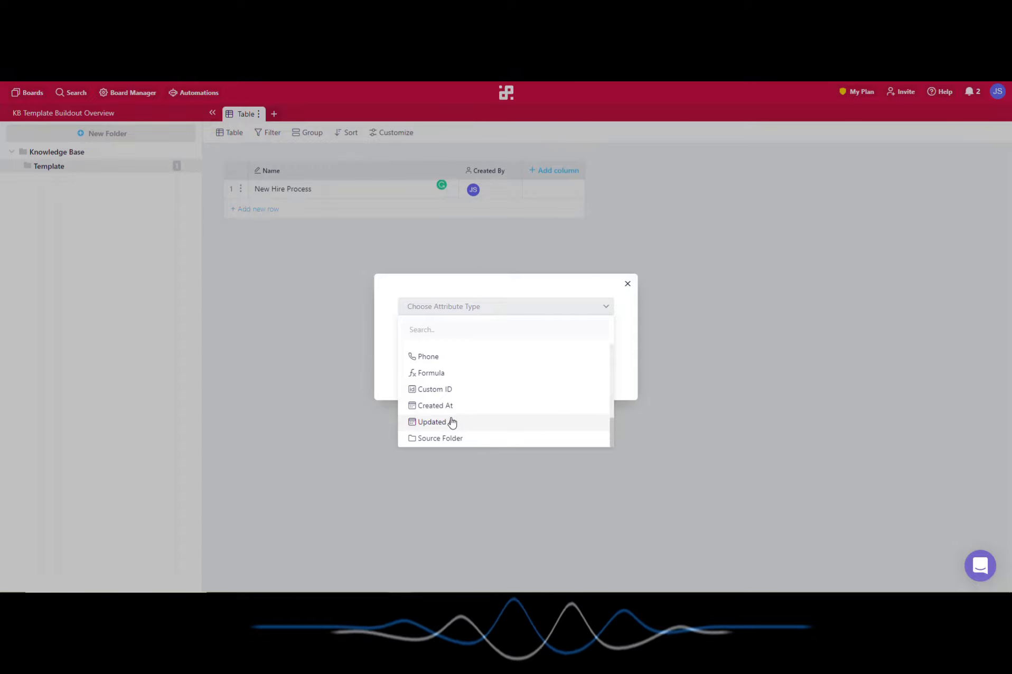
{"action": "left_click", "coordinate": [453, 412]}
{"action": "type", "text": "Created At"}
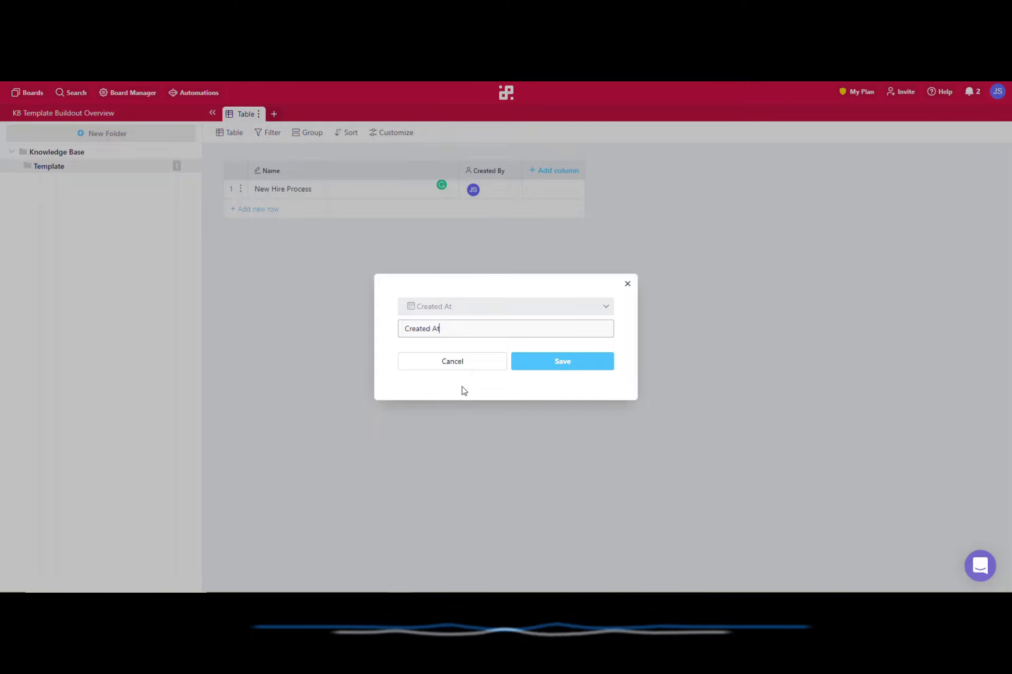
{"action": "left_click", "coordinate": [573, 362]}
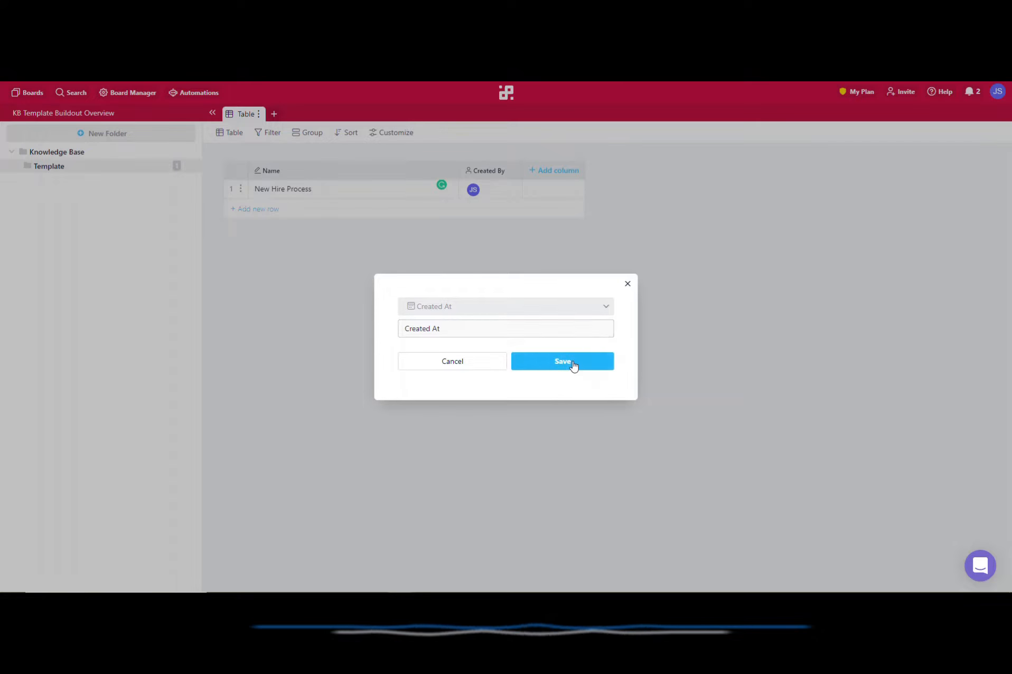
Step: Add a column of attribute type Updated At to the table and name it Updated At
{"action": "left_click", "coordinate": [640, 174]}
{"action": "scroll", "coordinate": [518, 385], "scroll_direction": "down", "scroll_amount": 3}
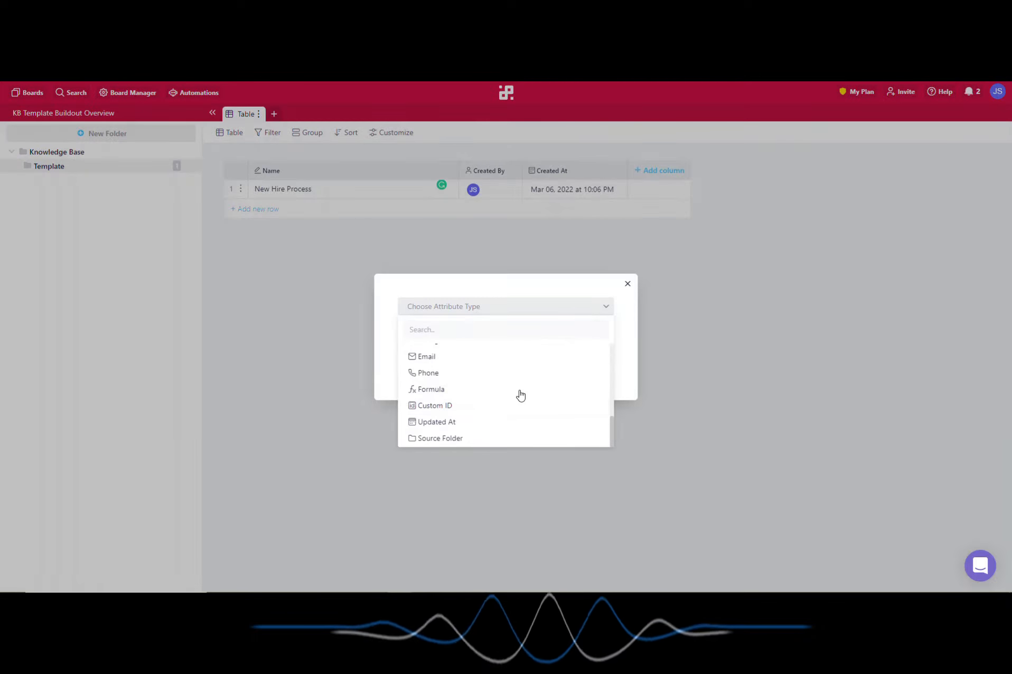
{"action": "left_click", "coordinate": [440, 422]}
{"action": "type", "text": "Updated At"}
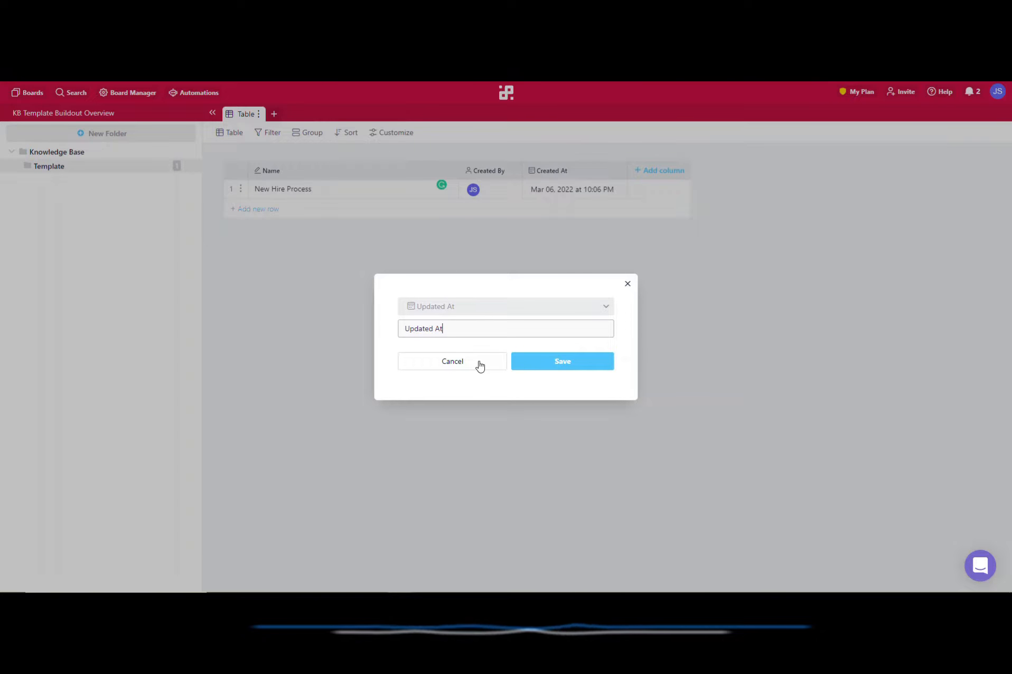
{"action": "left_click", "coordinate": [540, 359]}
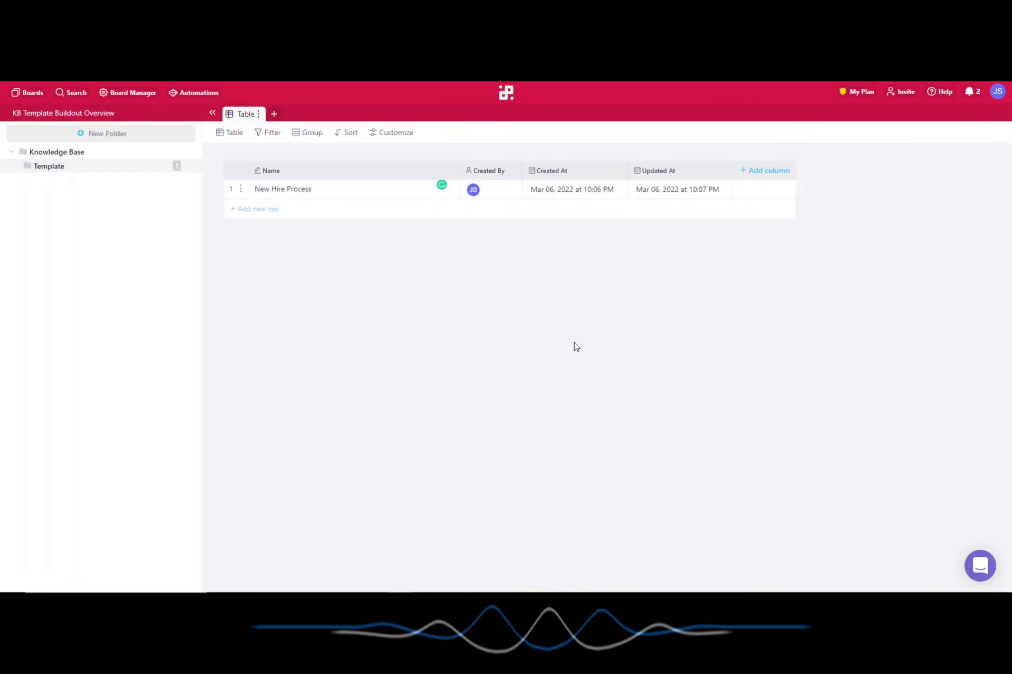
Step: Add a Date column named Expire At to the table, using the 03/31/2019 date format
{"action": "left_click", "coordinate": [761, 173]}
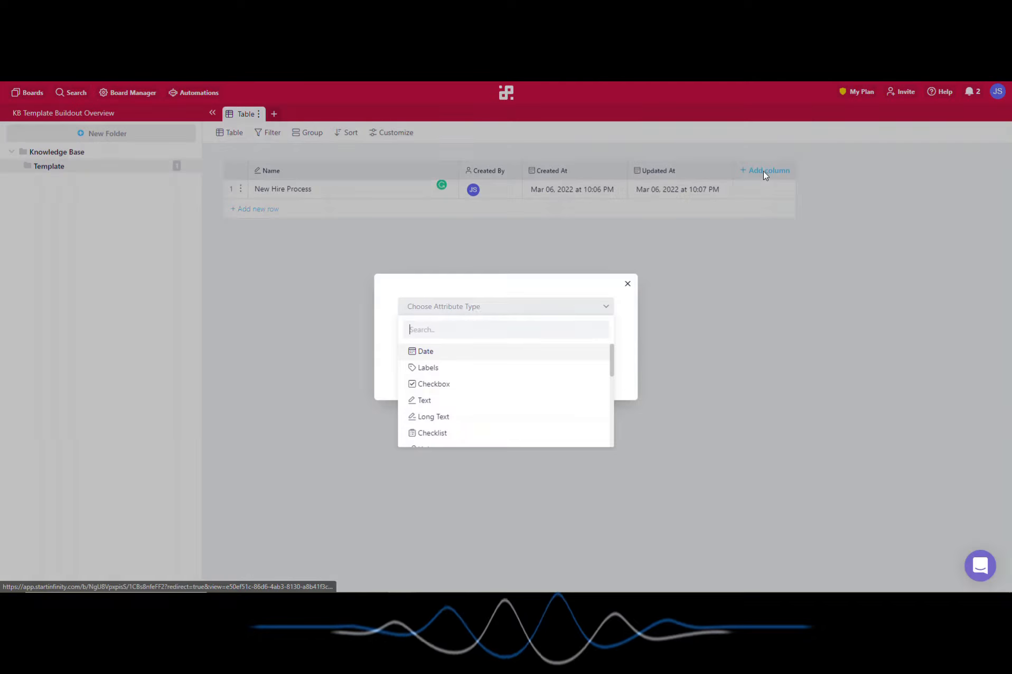
{"action": "left_click", "coordinate": [425, 351]}
{"action": "type", "text": "E"}
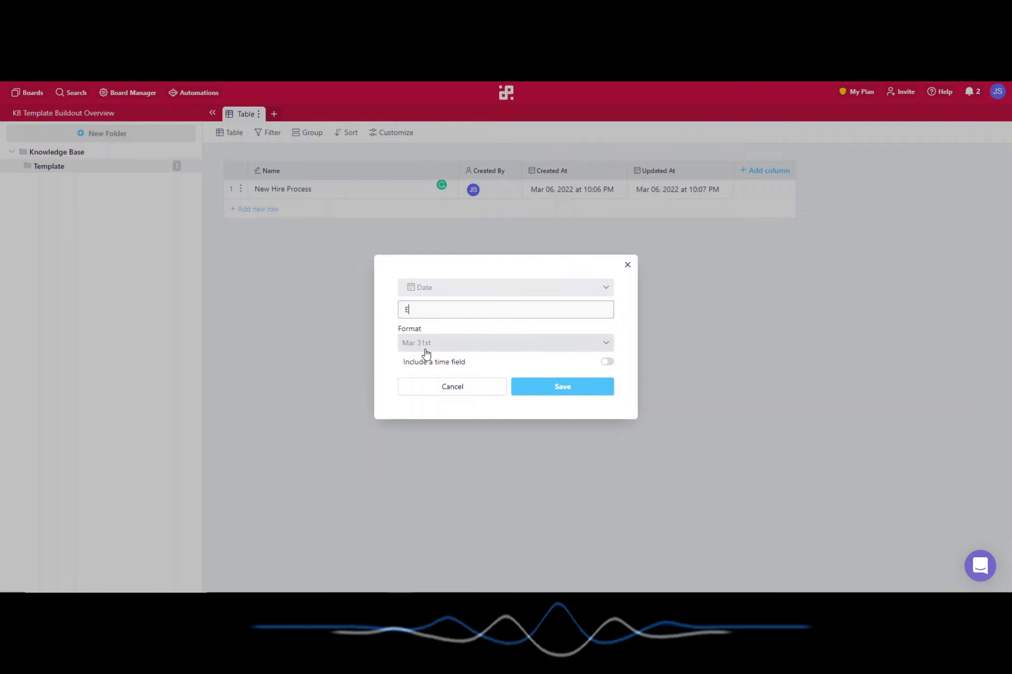
{"action": "type", "text": "xpired At"}
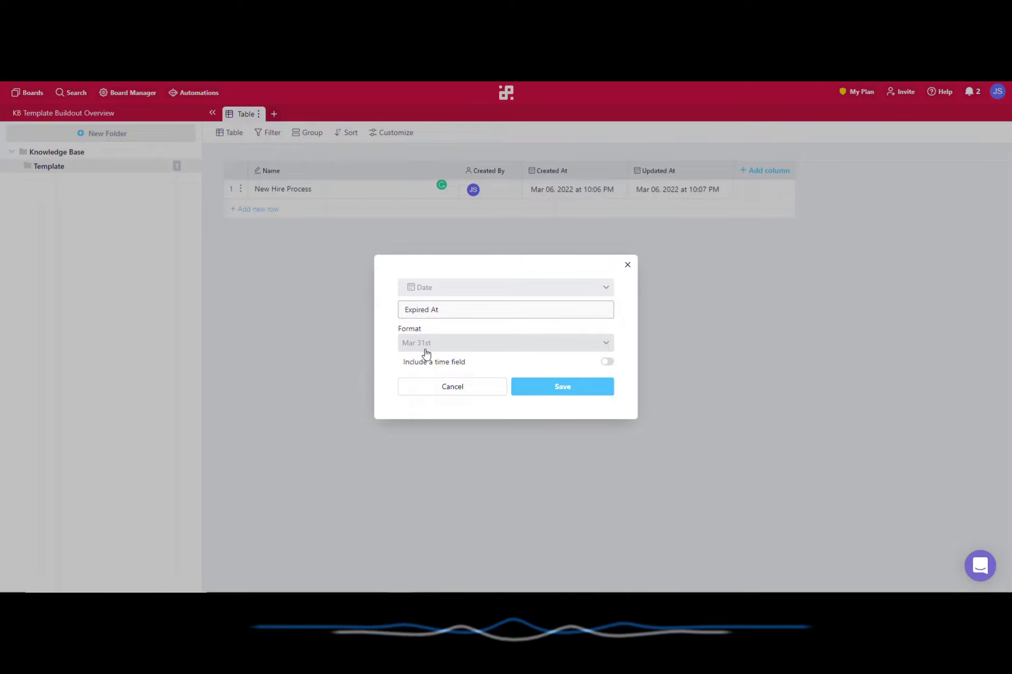
{"action": "key", "text": "BackSpace"}
{"action": "key", "text": "BackSpace"}
{"action": "key", "text": "BackSpace"}
{"action": "key", "text": "BackSpace"}
{"action": "type", "text": "A"}
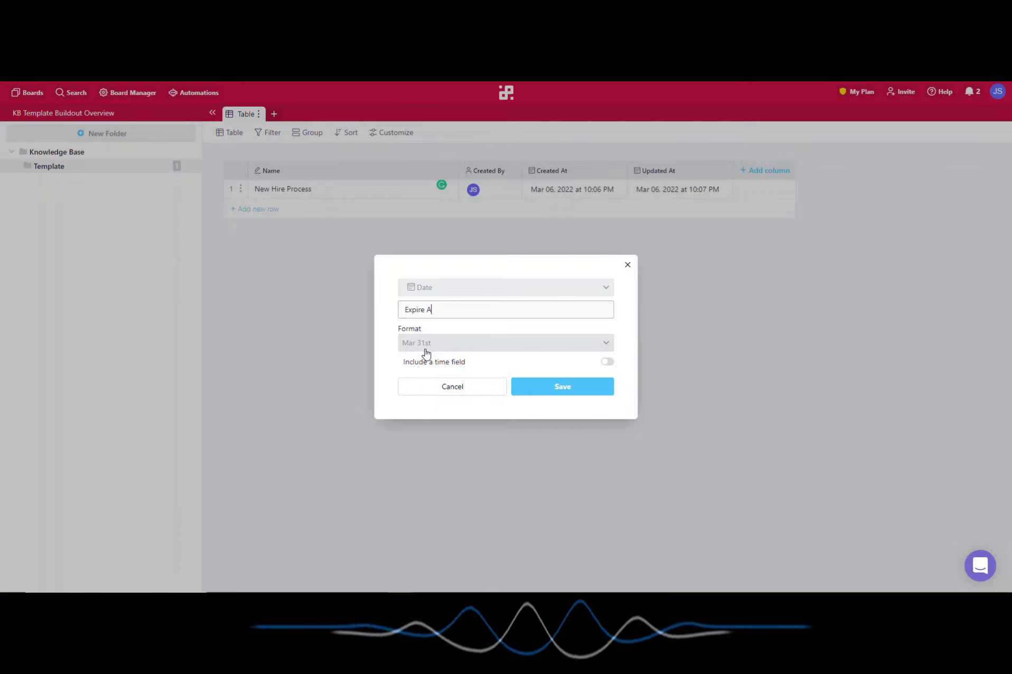
{"action": "type", "text": "t"}
{"action": "left_click", "coordinate": [427, 353]}
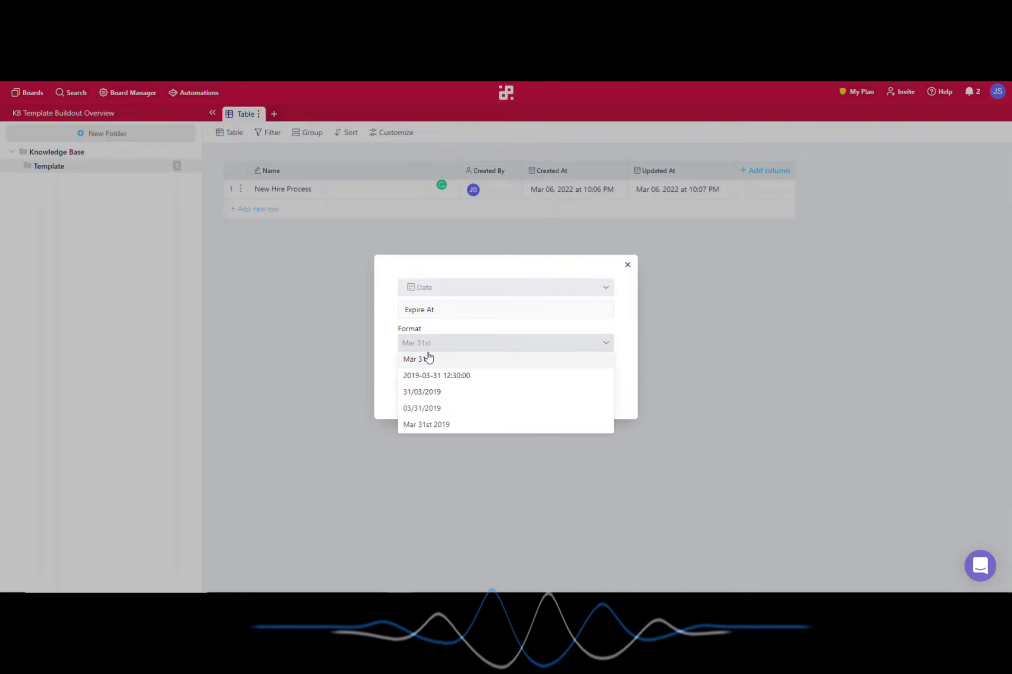
{"action": "left_click", "coordinate": [448, 410]}
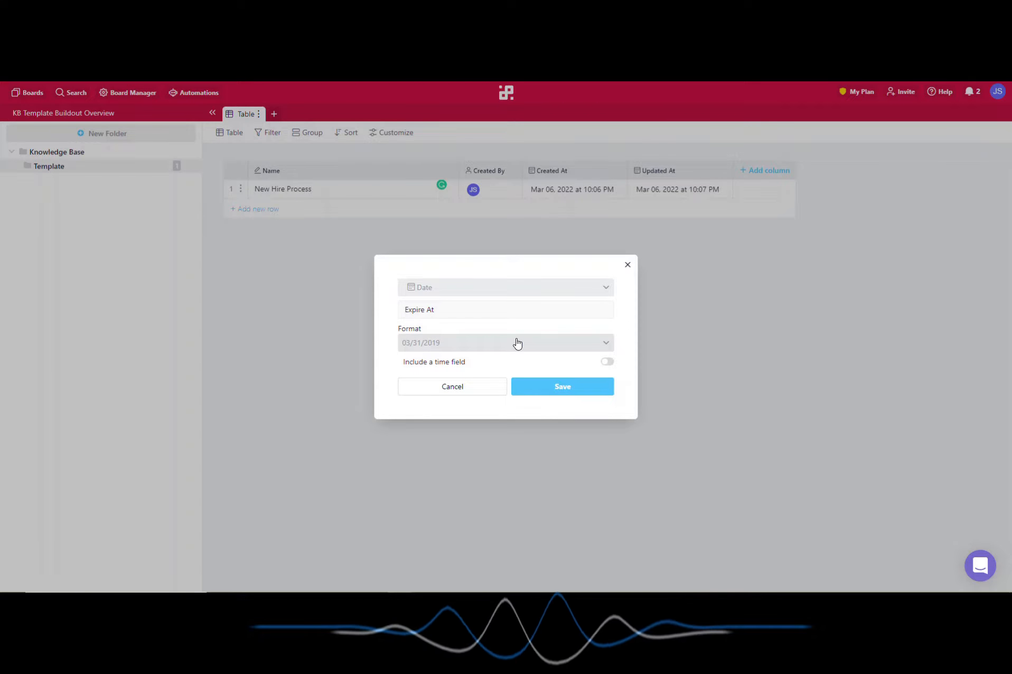
{"action": "left_click", "coordinate": [552, 388]}
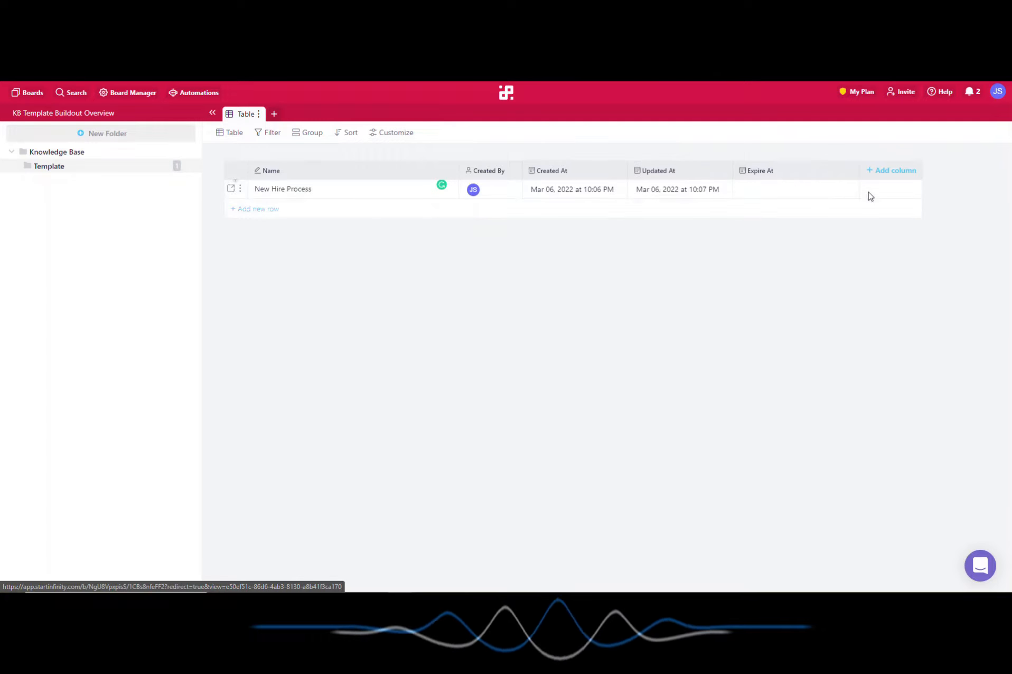
Step: Add an Attachments column named Existing Documentation to the table
{"action": "left_click", "coordinate": [883, 174]}
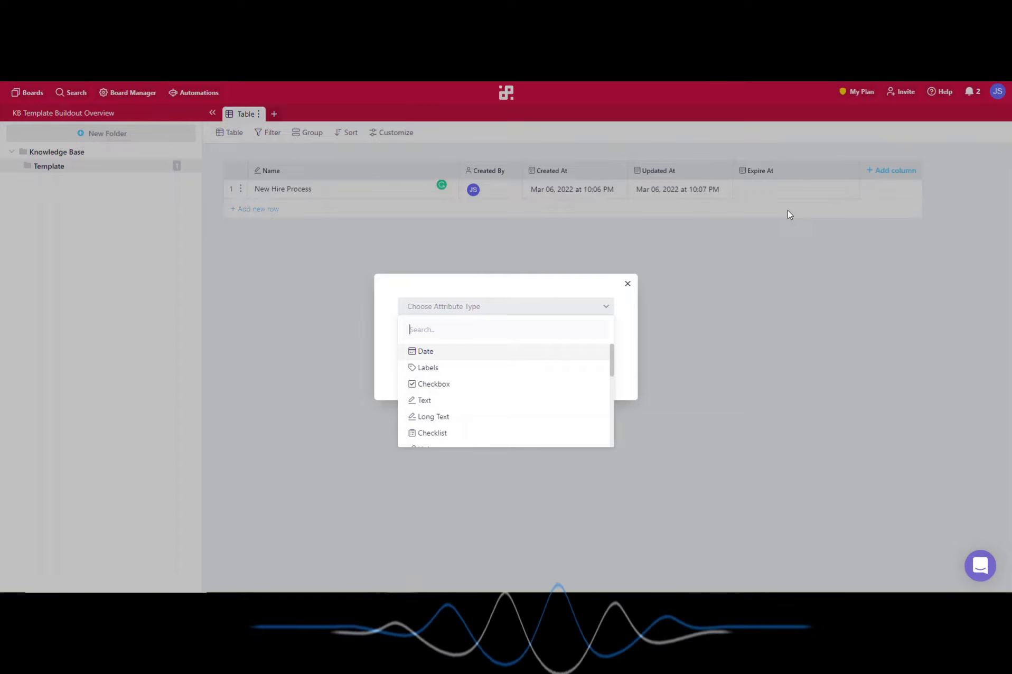
{"action": "type", "text": "Att"}
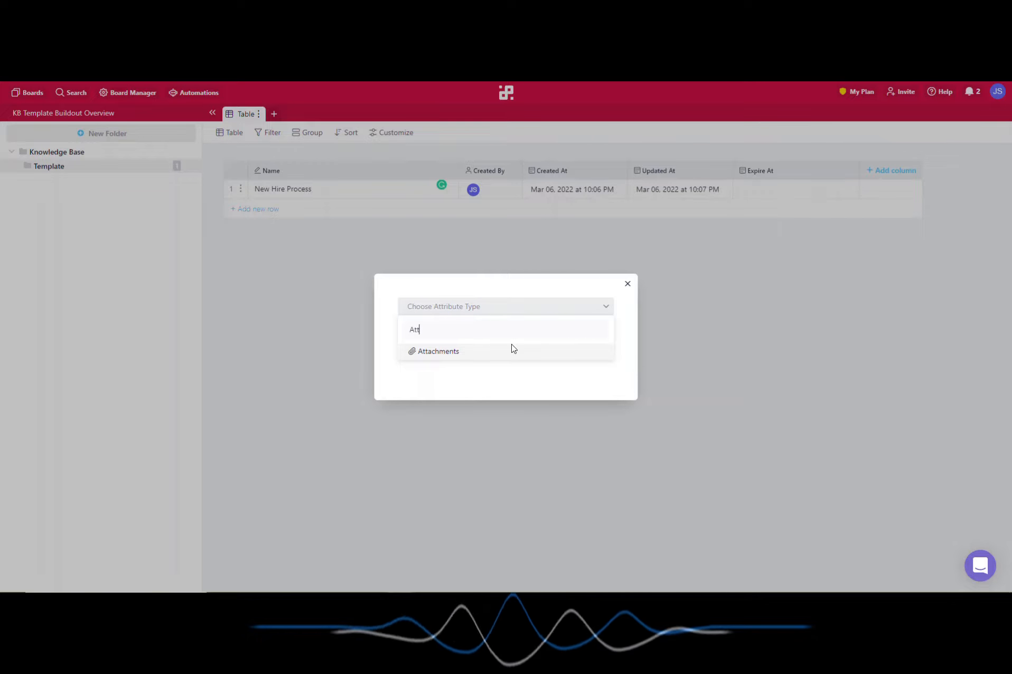
{"action": "left_click", "coordinate": [511, 349]}
{"action": "type", "text": "E"}
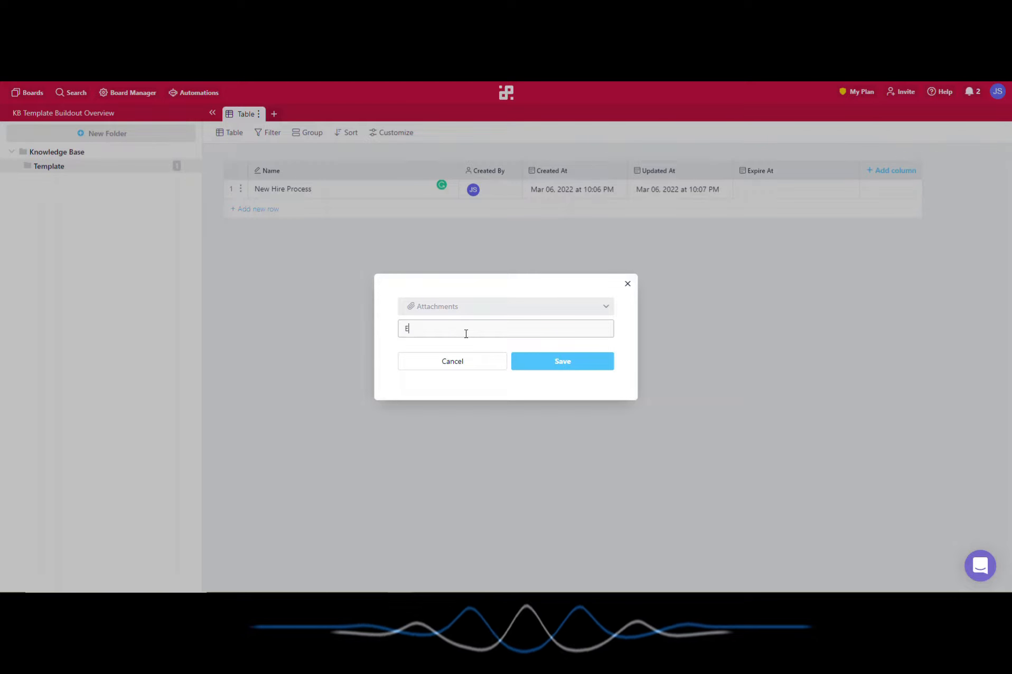
{"action": "type", "text": "xisting Documenta"}
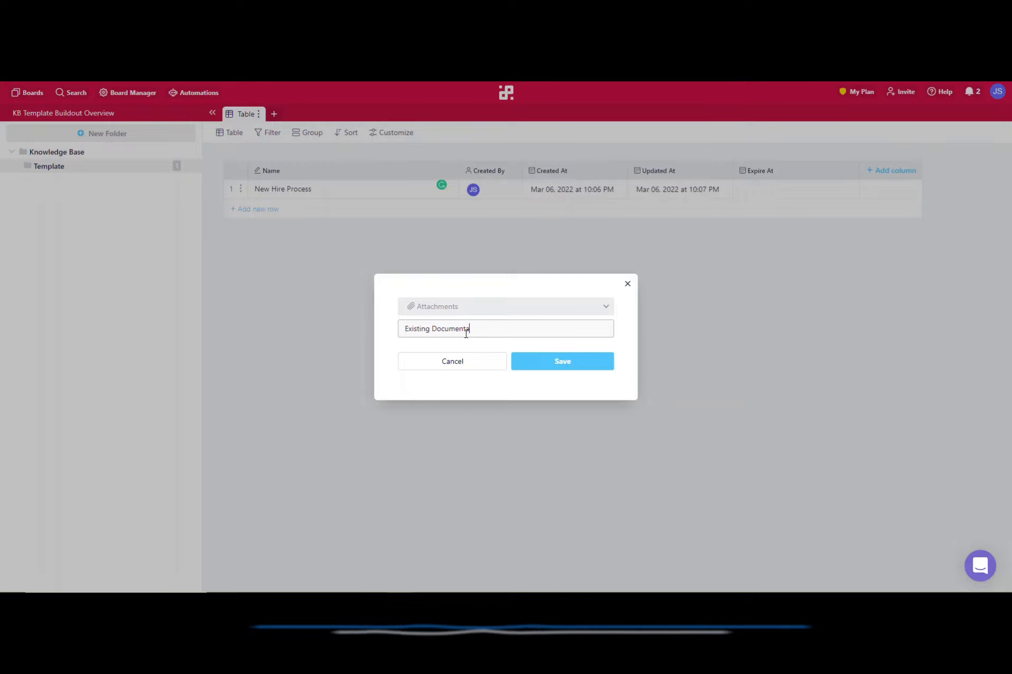
{"action": "type", "text": "tion"}
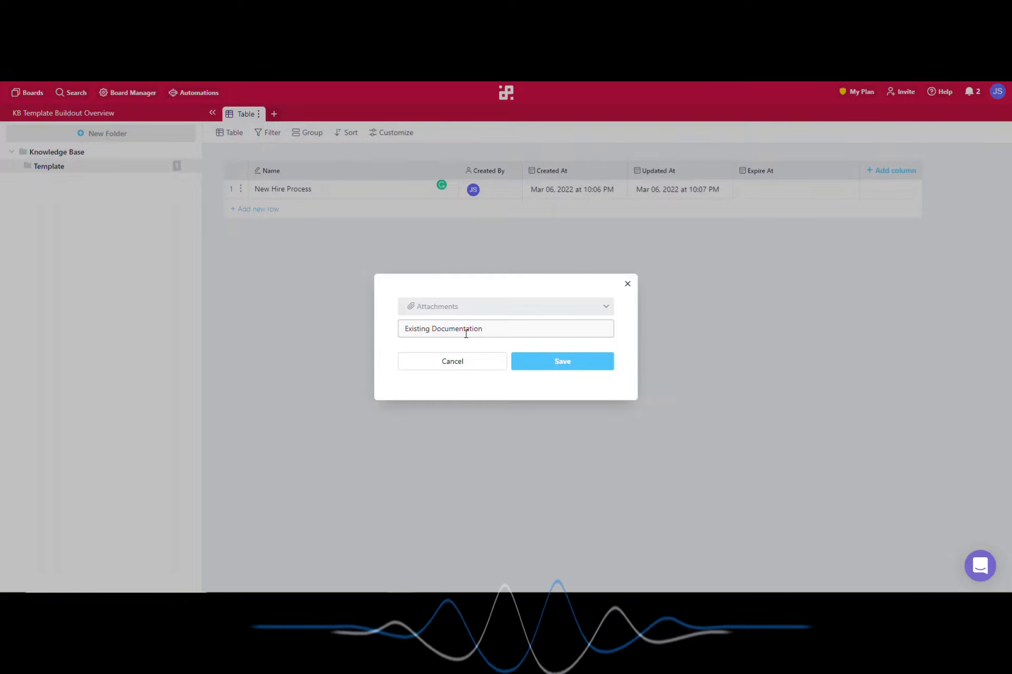
{"action": "left_click", "coordinate": [551, 361]}
Step: Check the attachment options of the New Hire Process row and slightly widen the Existing Documentation column
{"action": "left_click", "coordinate": [879, 190]}
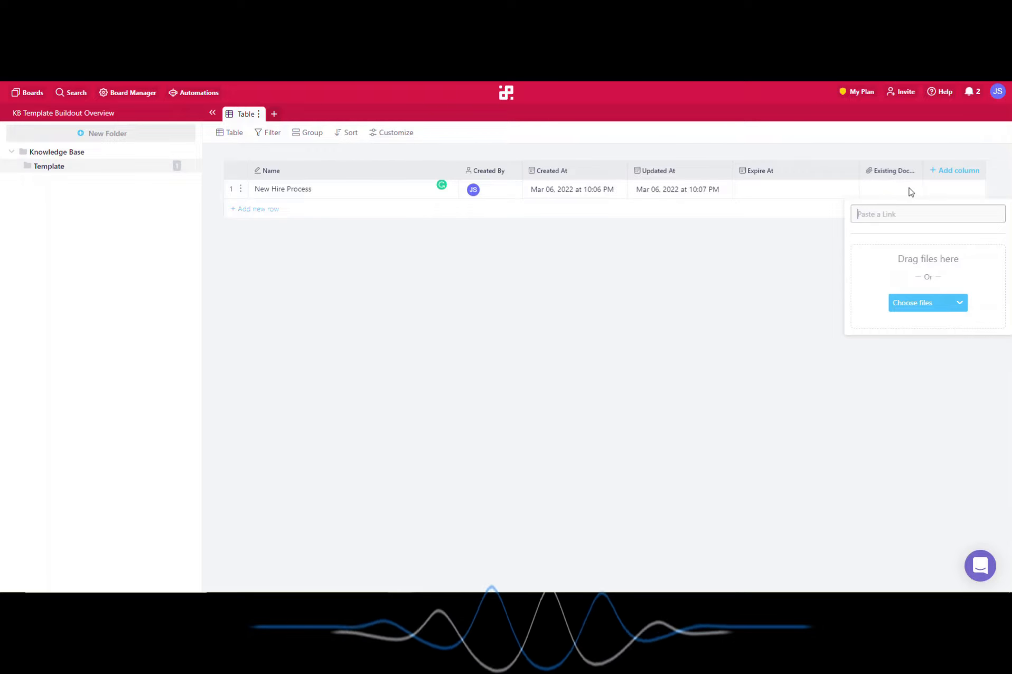
{"action": "left_click", "coordinate": [707, 271]}
{"action": "left_click_drag", "start_coordinate": [922, 171], "coordinate": [932, 170]}
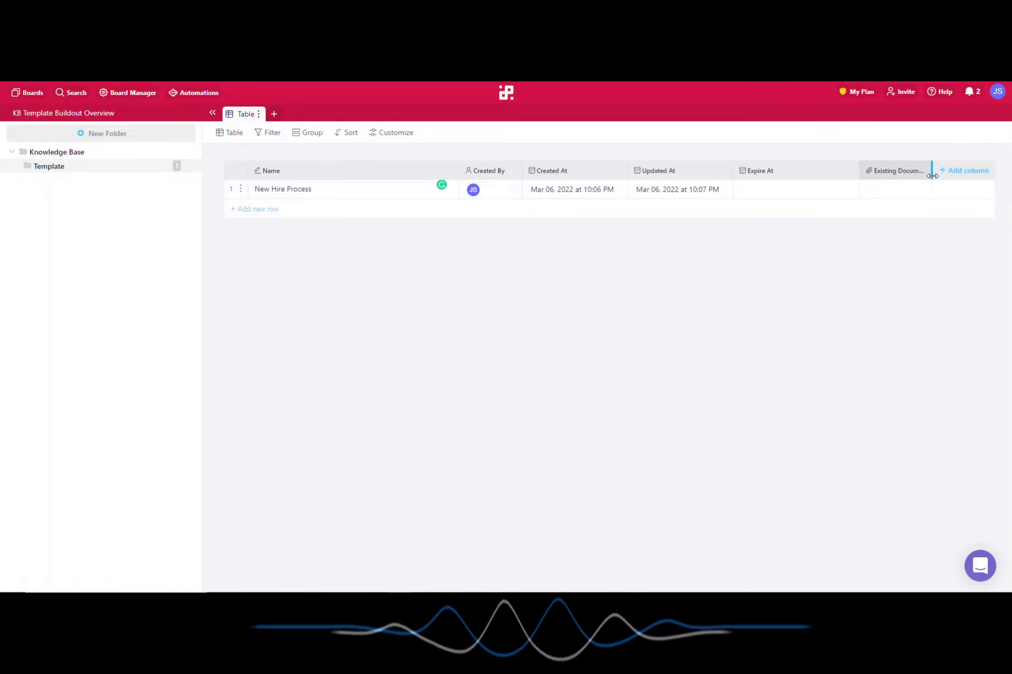
Step: Start a new Labels column named Tags with multiple selection enabled
{"action": "left_click", "coordinate": [963, 179]}
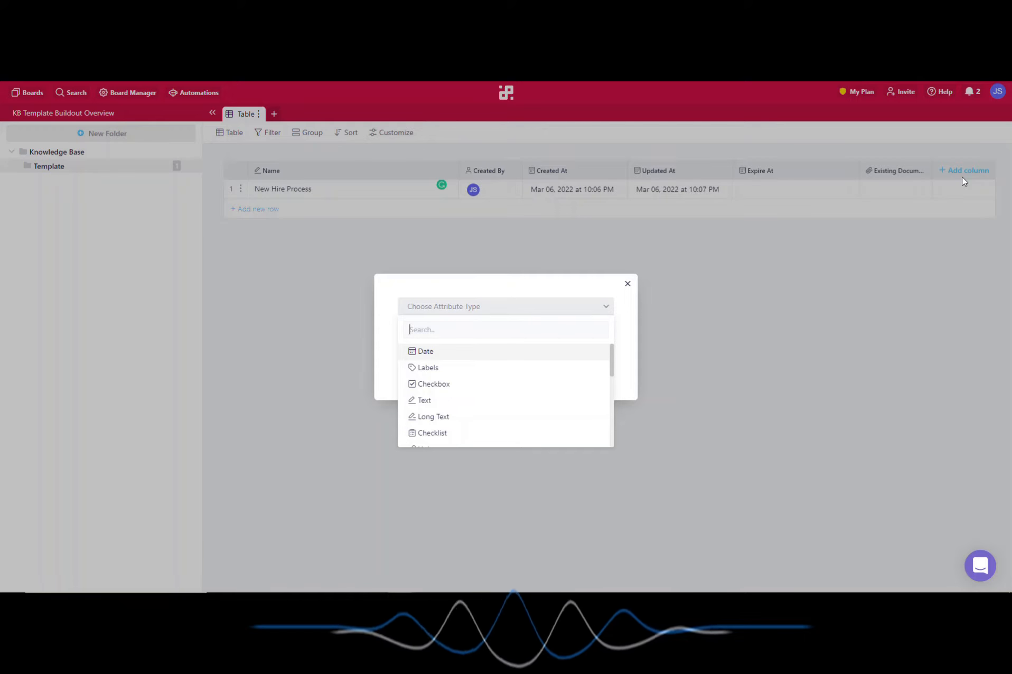
{"action": "left_click", "coordinate": [422, 368]}
{"action": "type", "text": "Tags"}
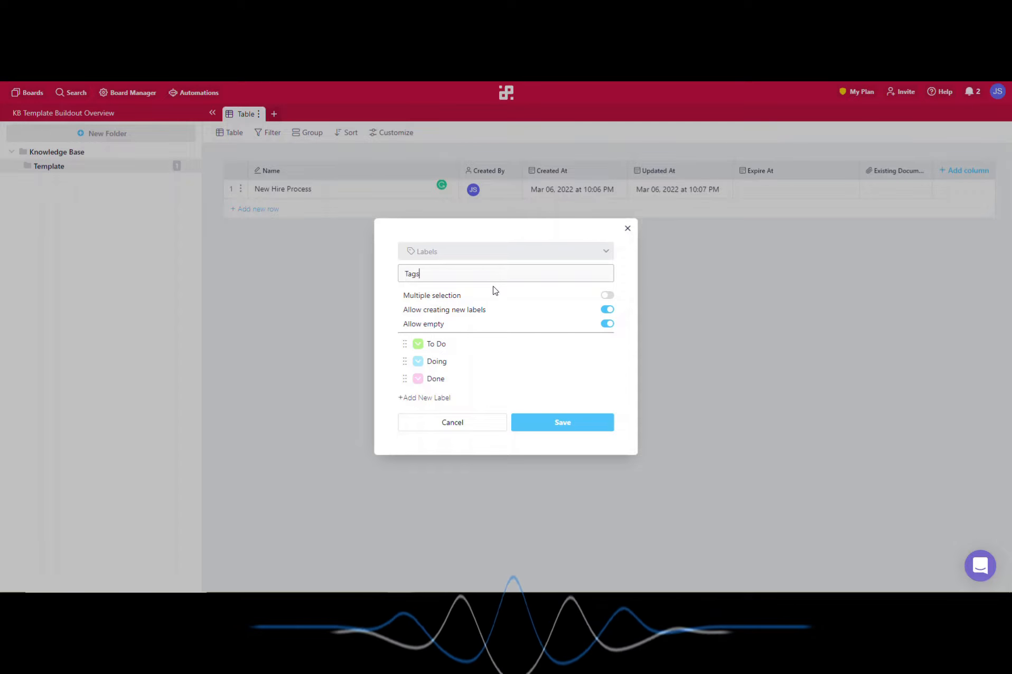
{"action": "left_click", "coordinate": [606, 296]}
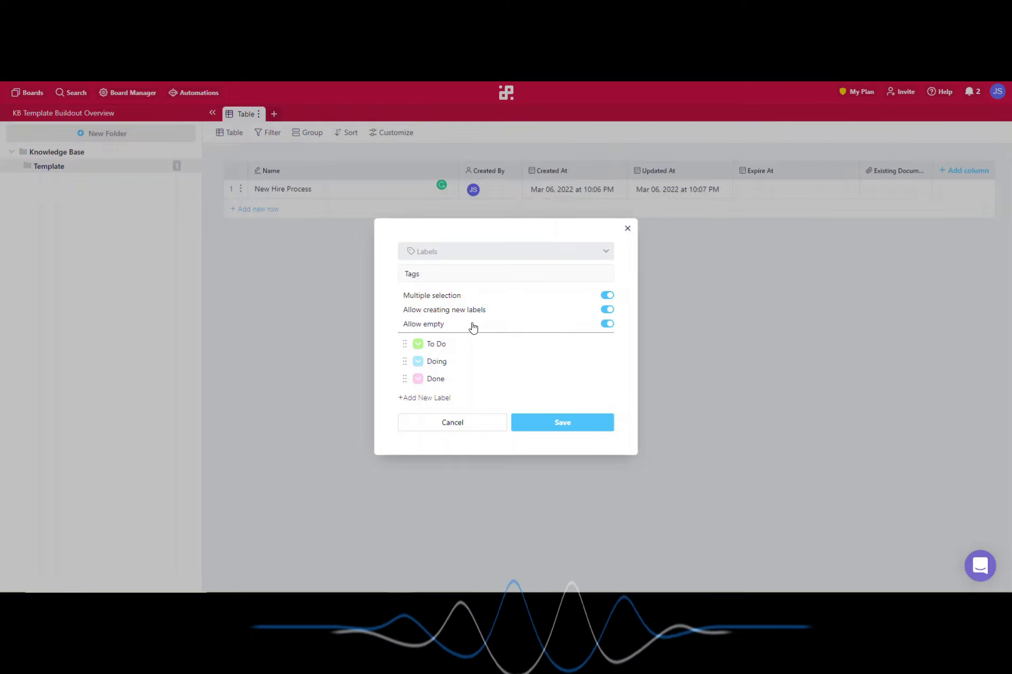
Step: Rename the first two labels Tips and Tricks and Process, remove the Done label, and save the Tags column
{"action": "left_click", "coordinate": [473, 344]}
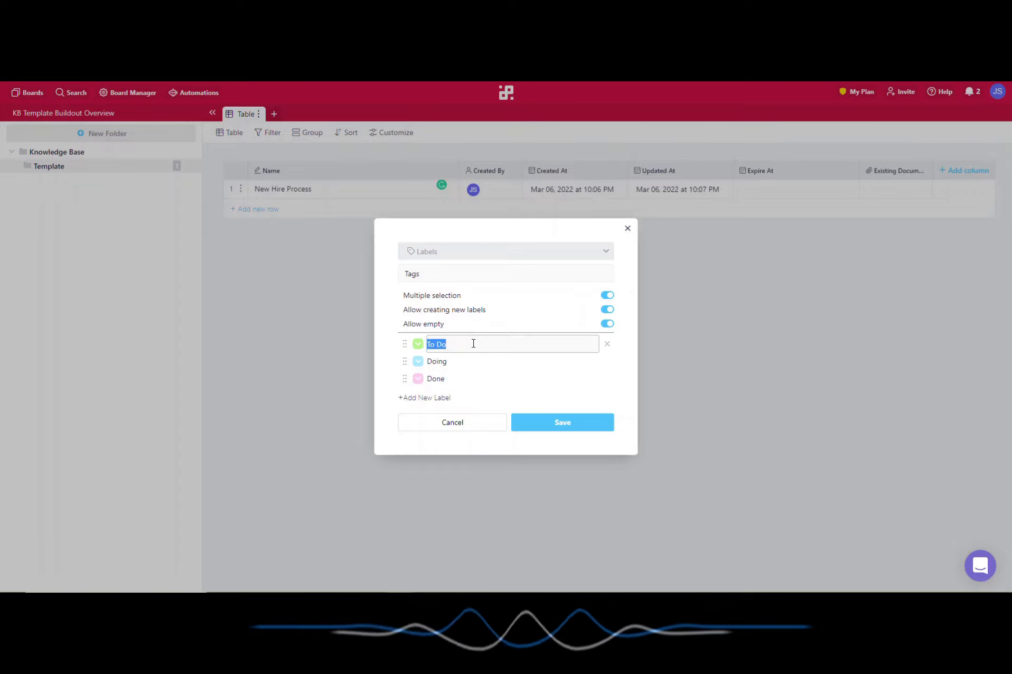
{"action": "type", "text": "Tips and Tricks"}
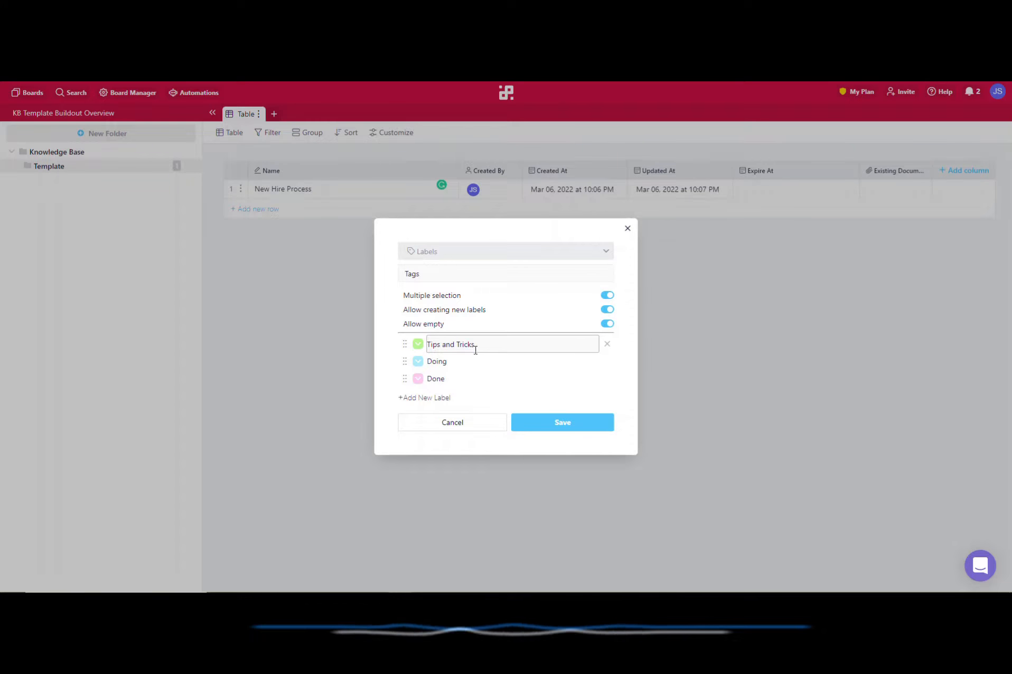
{"action": "left_click", "coordinate": [464, 361]}
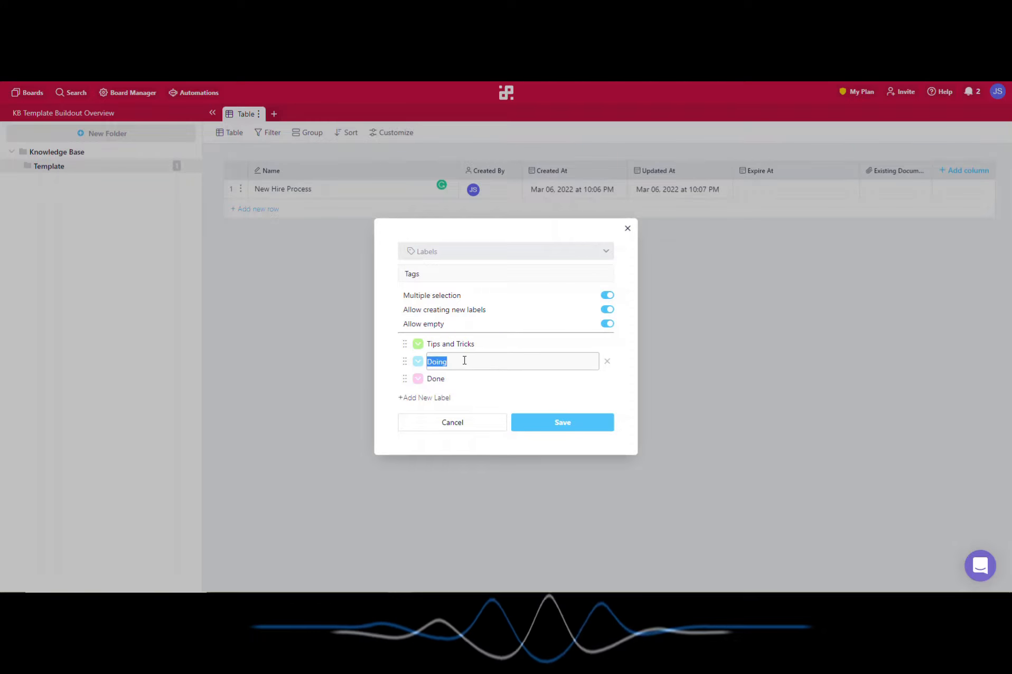
{"action": "type", "text": "Process"}
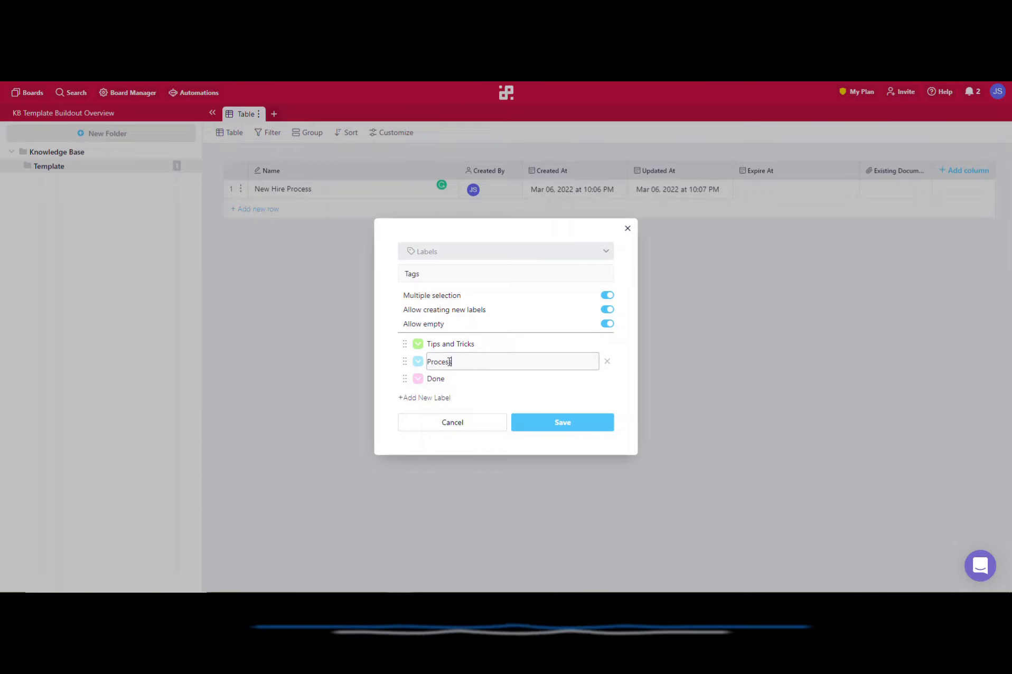
{"action": "left_click", "coordinate": [448, 380]}
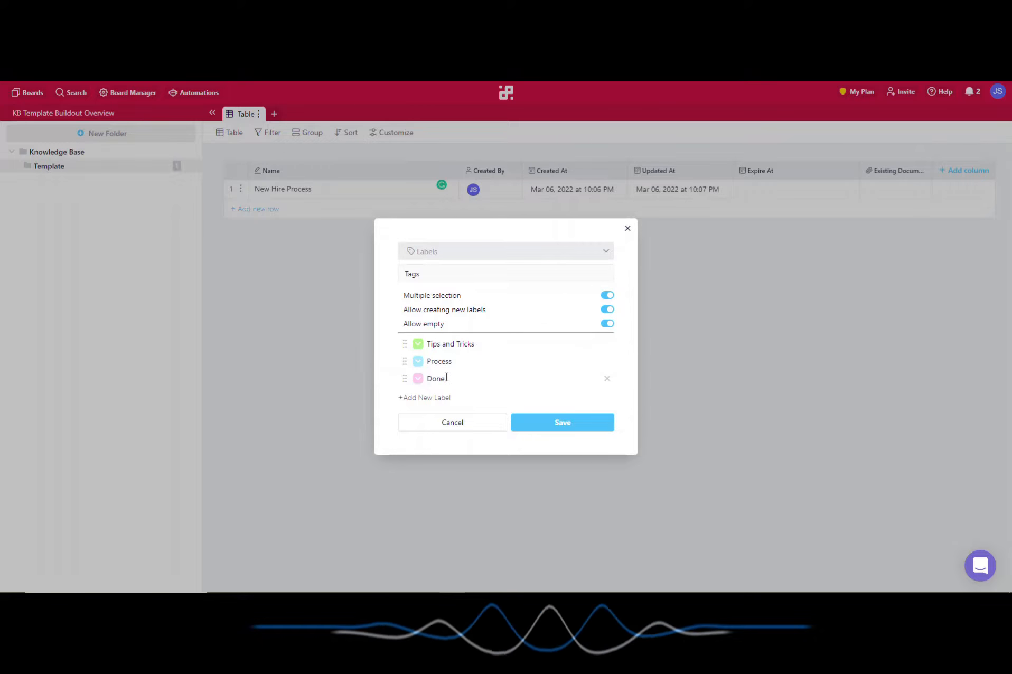
{"action": "left_click", "coordinate": [606, 378]}
{"action": "left_click", "coordinate": [549, 415]}
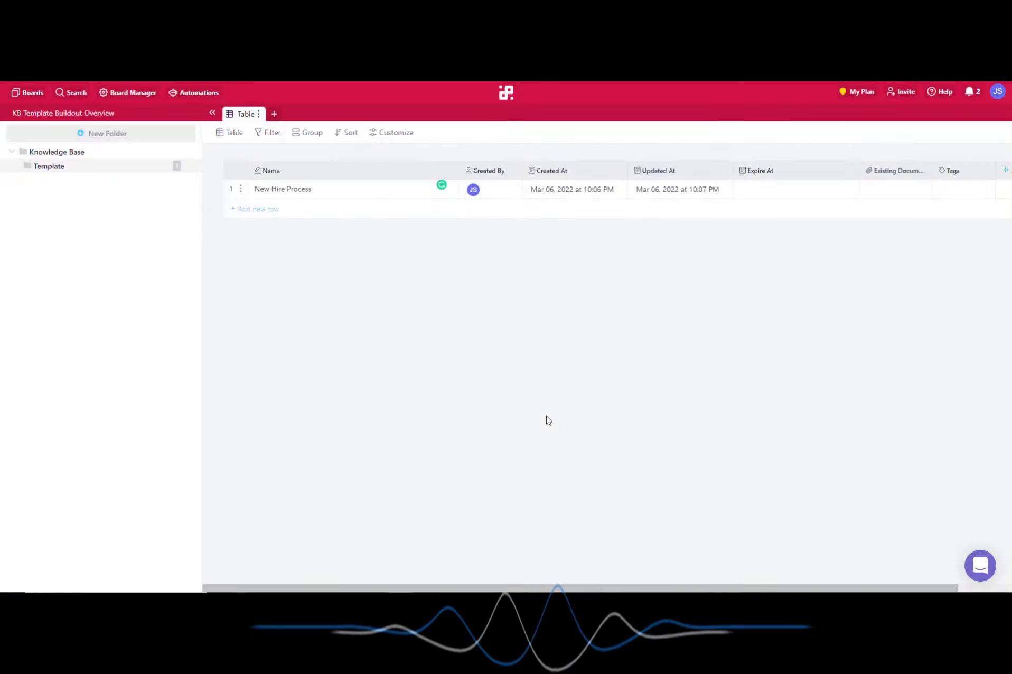
Step: Try assigning the Tips and Tricks and Process tags to the New Hire Process row, and remove both again
{"action": "left_click", "coordinate": [957, 193]}
{"action": "left_click", "coordinate": [942, 238]}
{"action": "left_click", "coordinate": [943, 253]}
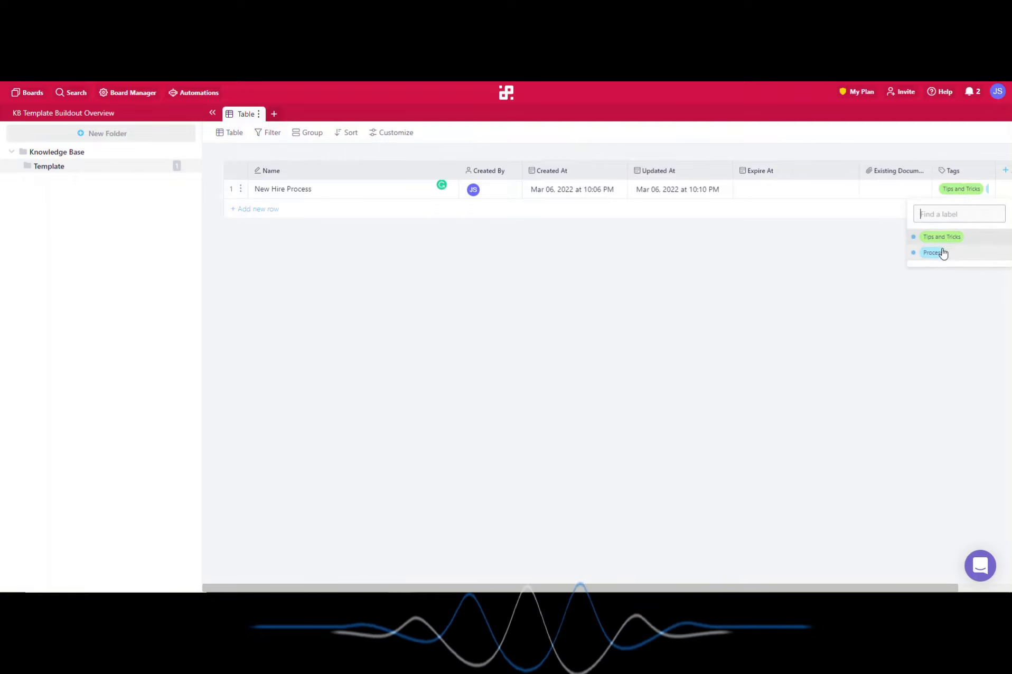
{"action": "left_click", "coordinate": [943, 239]}
{"action": "left_click", "coordinate": [943, 252]}
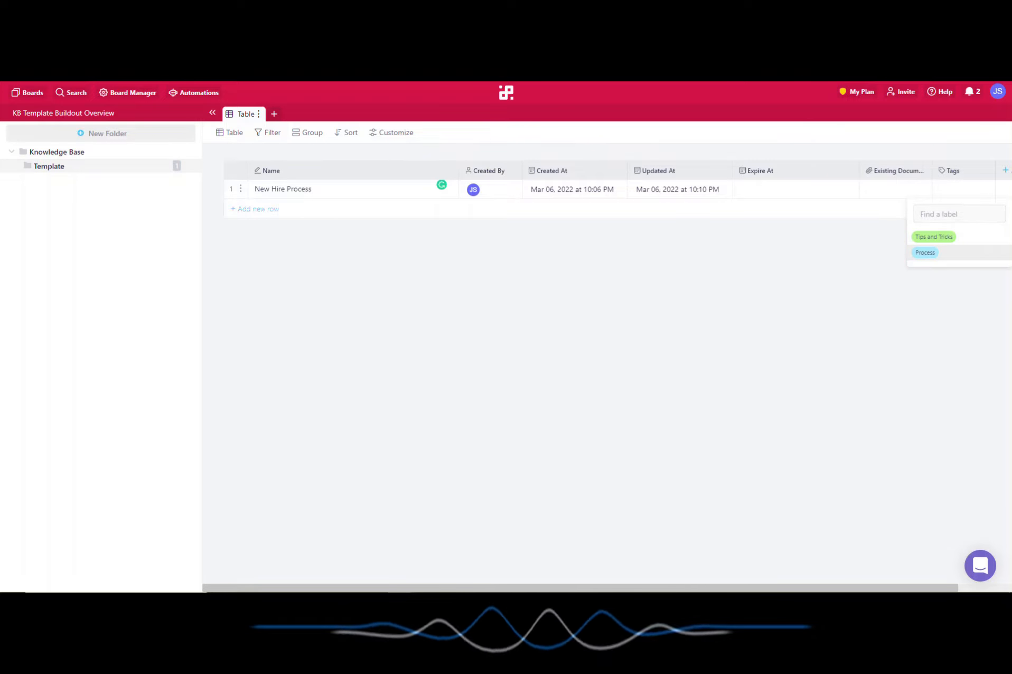
Step: Create a new tag named HR New Hire and assign it to the New Hire Process row
{"action": "left_click", "coordinate": [939, 208]}
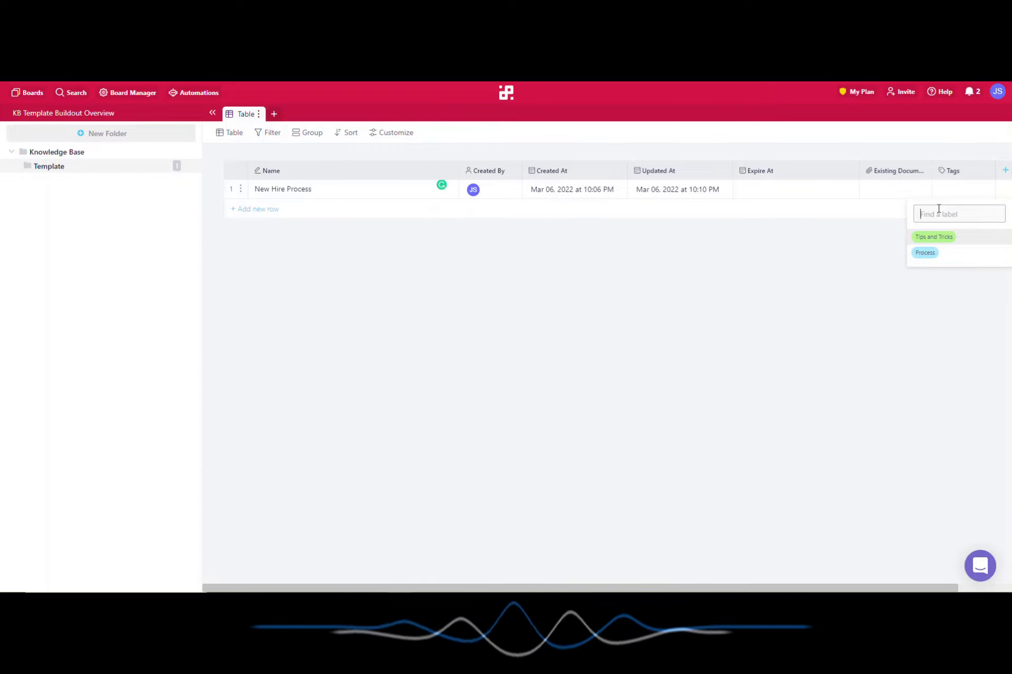
{"action": "type", "text": "HR N"}
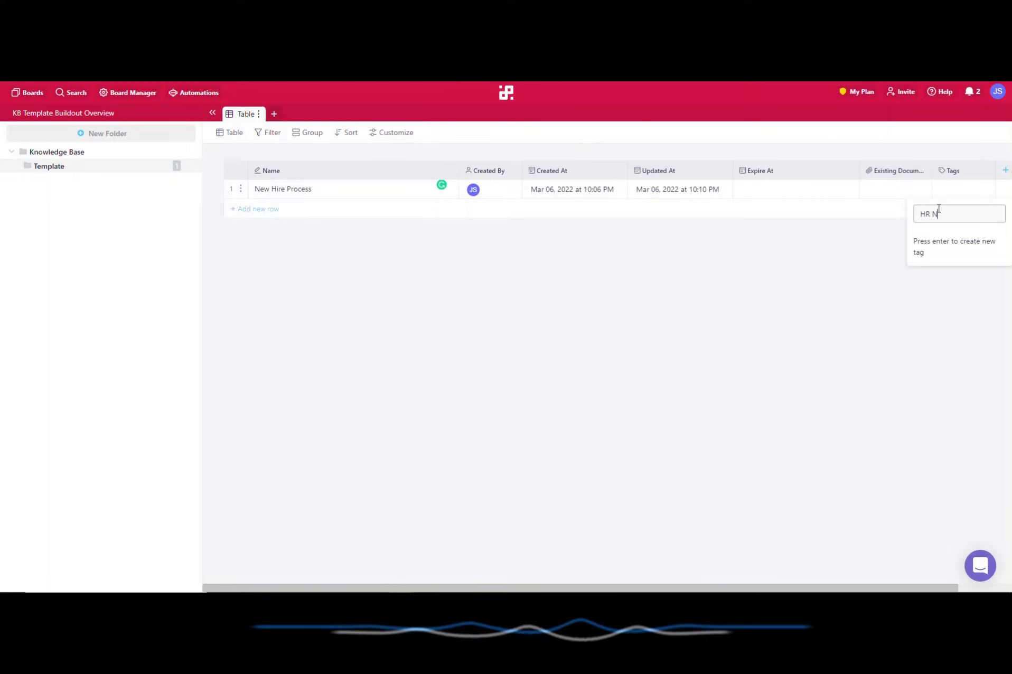
{"action": "type", "text": "ew Hire"}
{"action": "key", "text": "Return"}
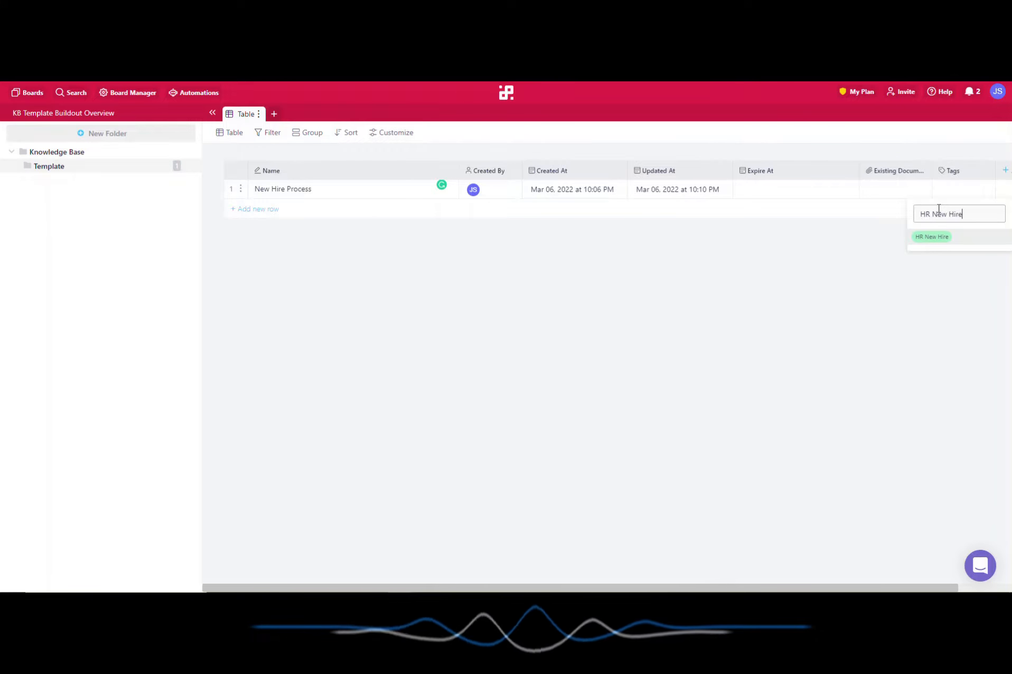
{"action": "left_click", "coordinate": [946, 235]}
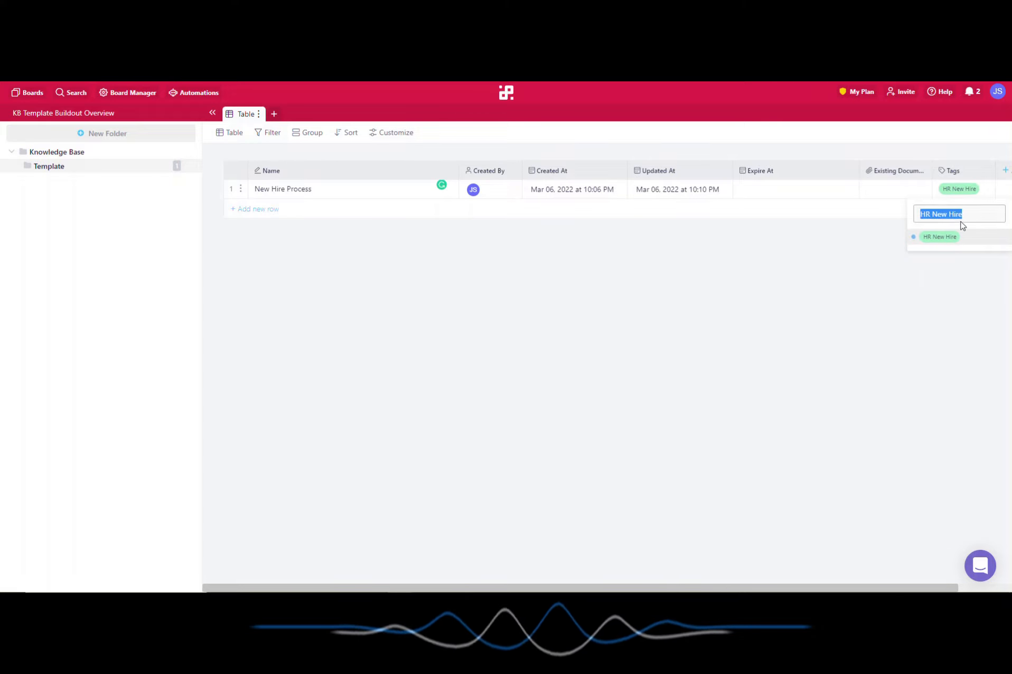
Step: Clear the label search and review all tags available for the New Hire Process row
{"action": "left_click", "coordinate": [913, 299]}
{"action": "left_click", "coordinate": [981, 190]}
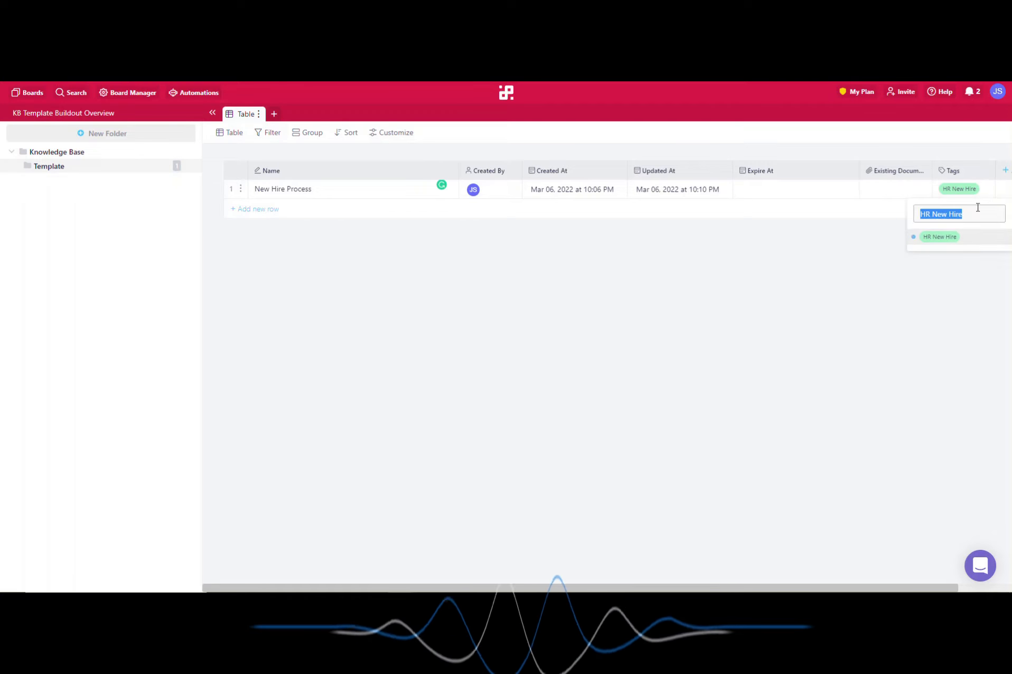
{"action": "key", "text": "BackSpace"}
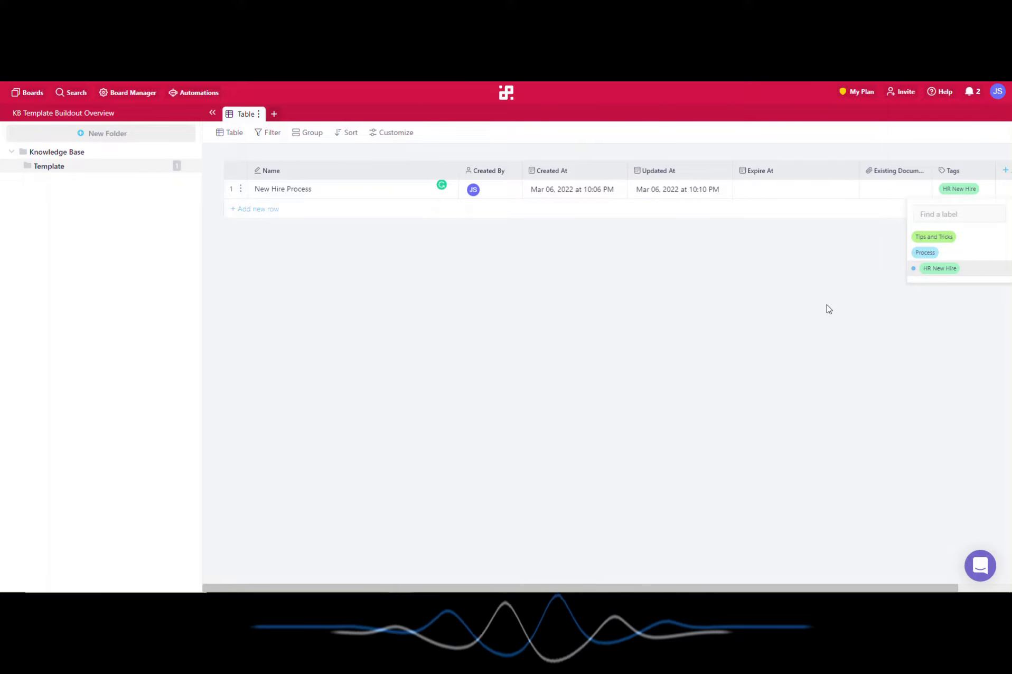
{"action": "left_click", "coordinate": [878, 327]}
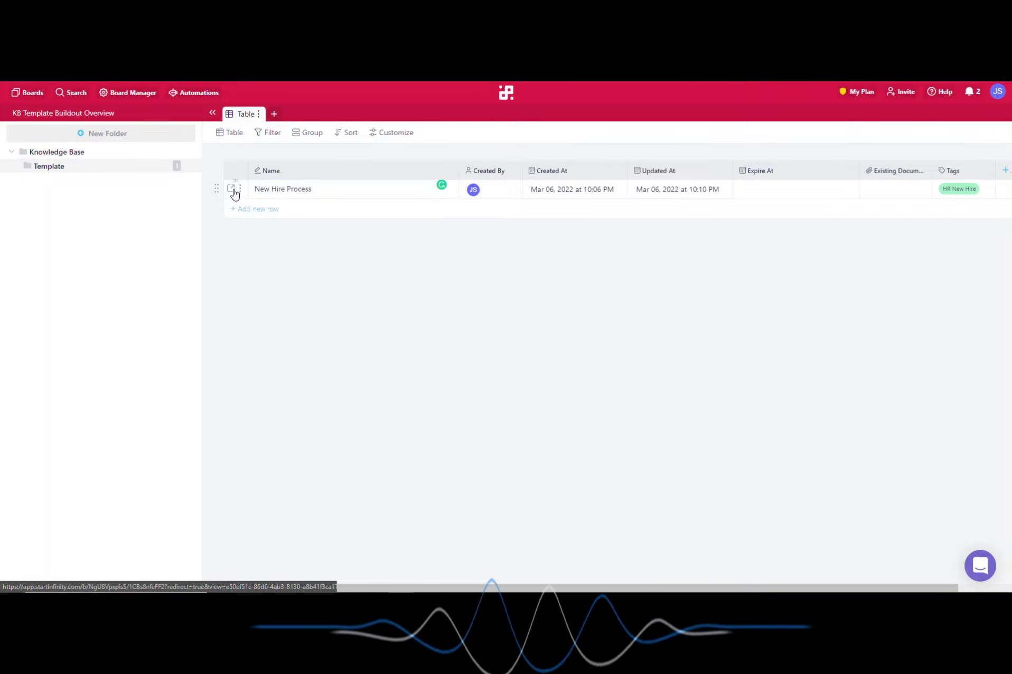
Step: Open the New Hire Process item and reorder its attributes so Tags follows Name and Created By comes last
{"action": "left_click", "coordinate": [231, 188]}
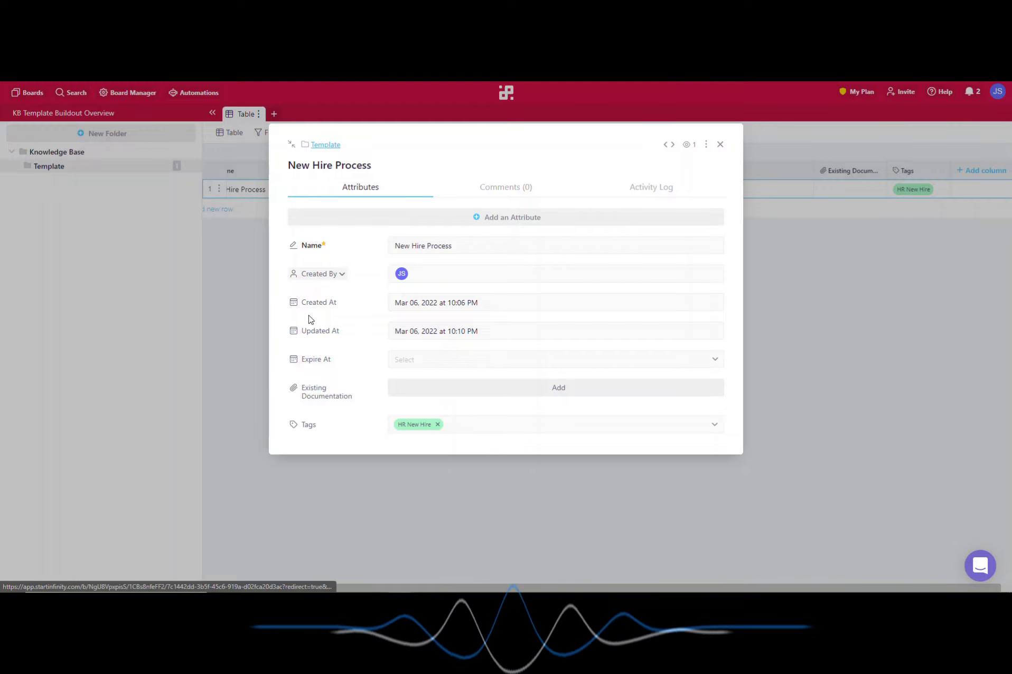
{"action": "left_click_drag", "start_coordinate": [310, 319], "coordinate": [310, 276]}
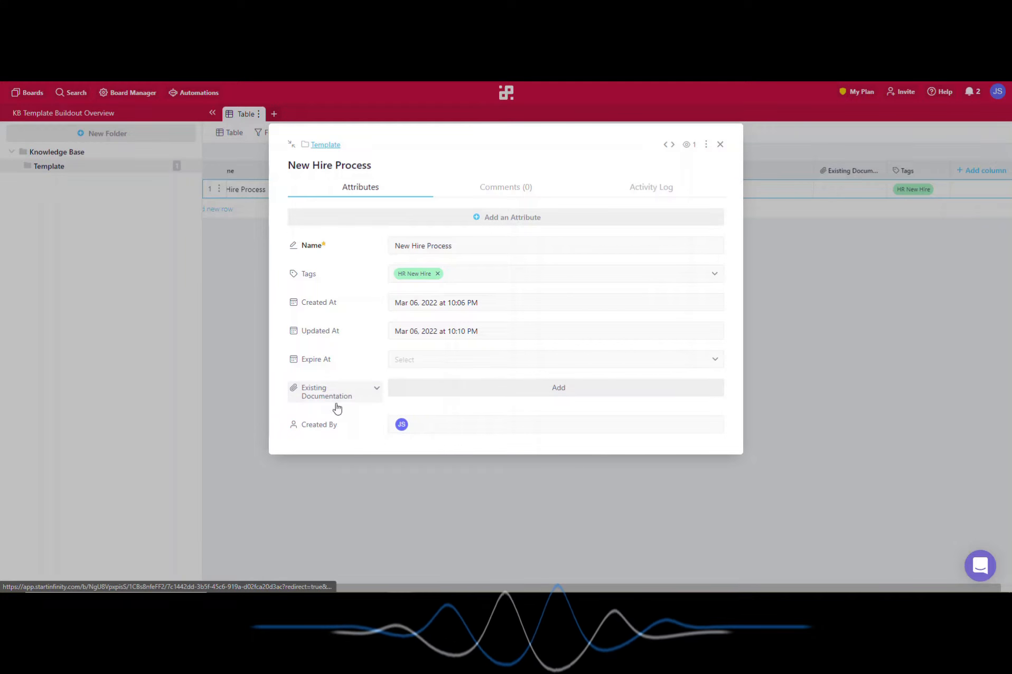
Step: Start a new Long Text attribute named KB Details for the item
{"action": "left_click", "coordinate": [536, 219]}
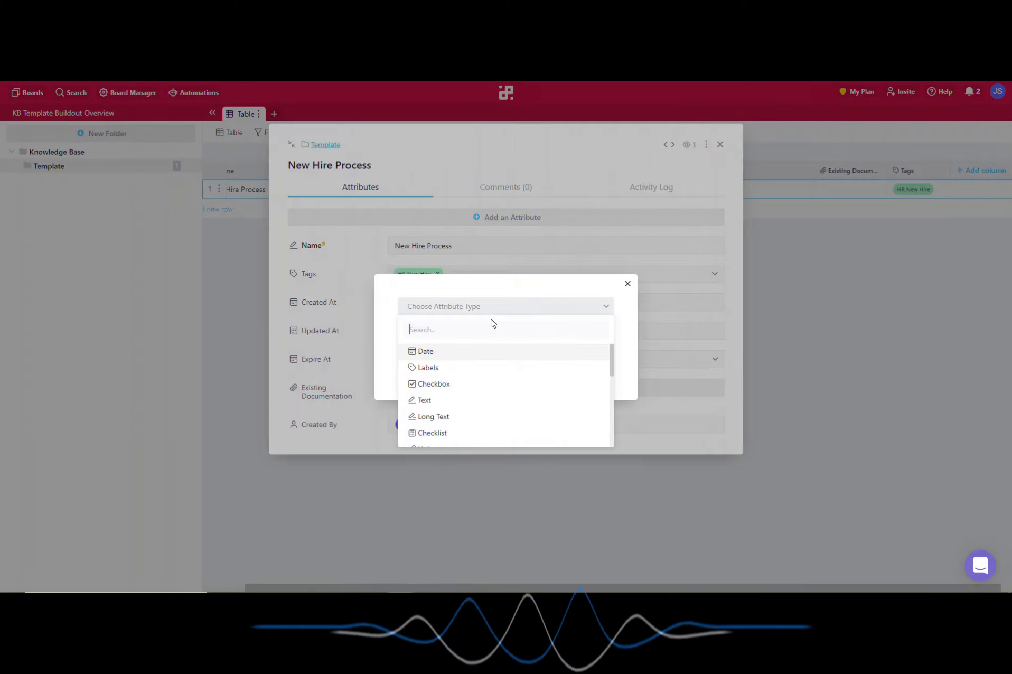
{"action": "left_click", "coordinate": [454, 417]}
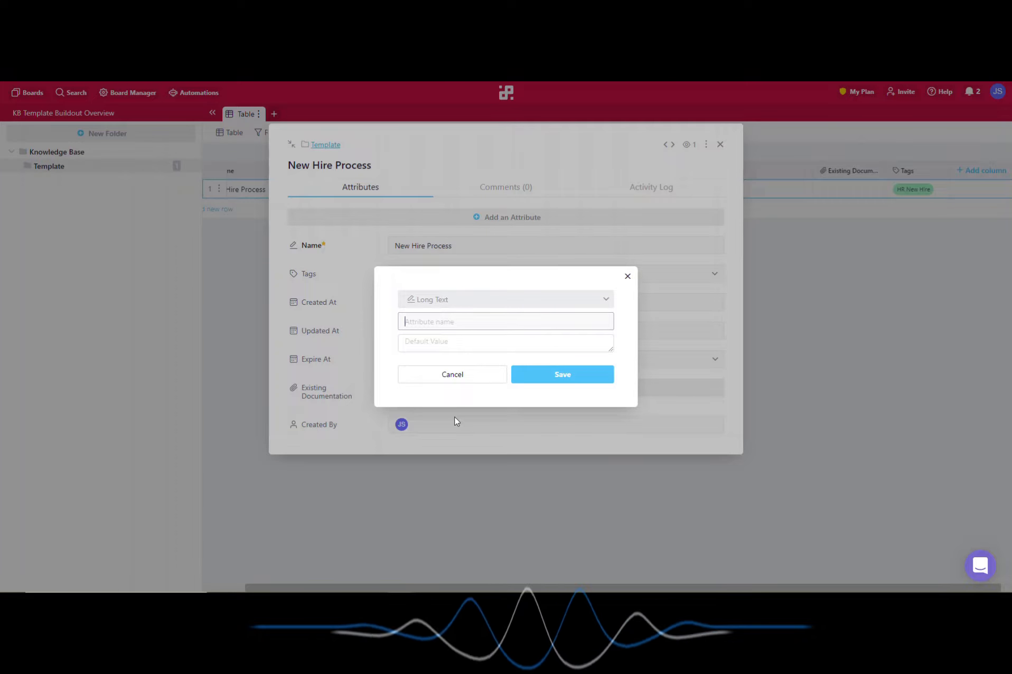
{"action": "type", "text": "KB Details"}
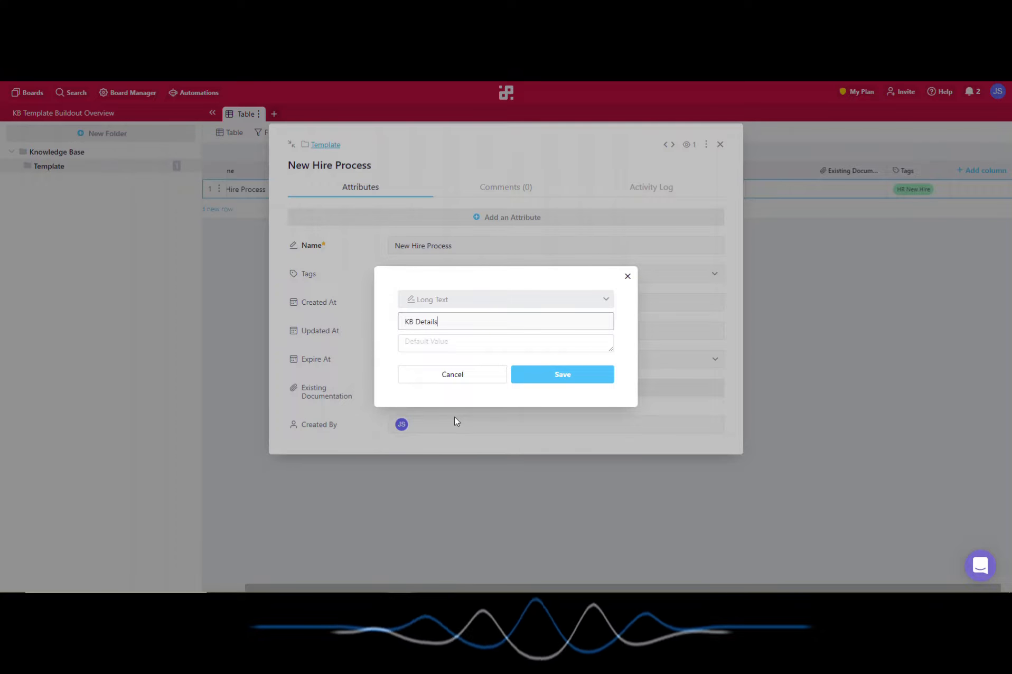
Step: Set the KB Details default value to lines "SCOPE:", "DEPARTMENT:" and "Instructions: Make sure you include screenshots", and save the attribute
{"action": "left_click", "coordinate": [447, 342]}
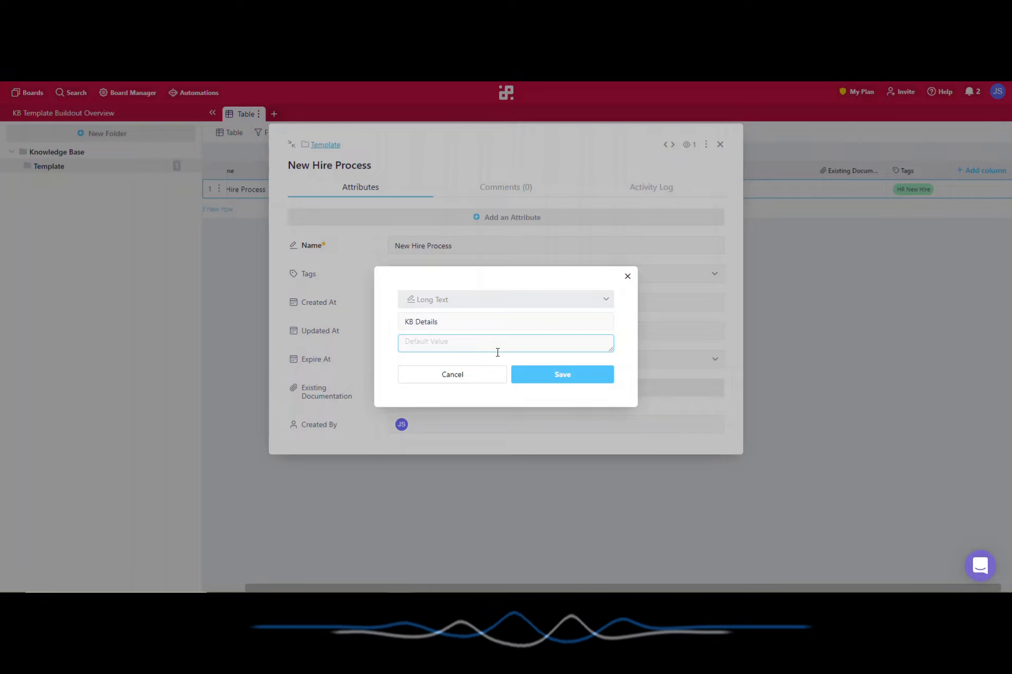
{"action": "type", "text": "SCOPE"}
{"action": "key", "text": "Return"}
{"action": "type", "text": "D"}
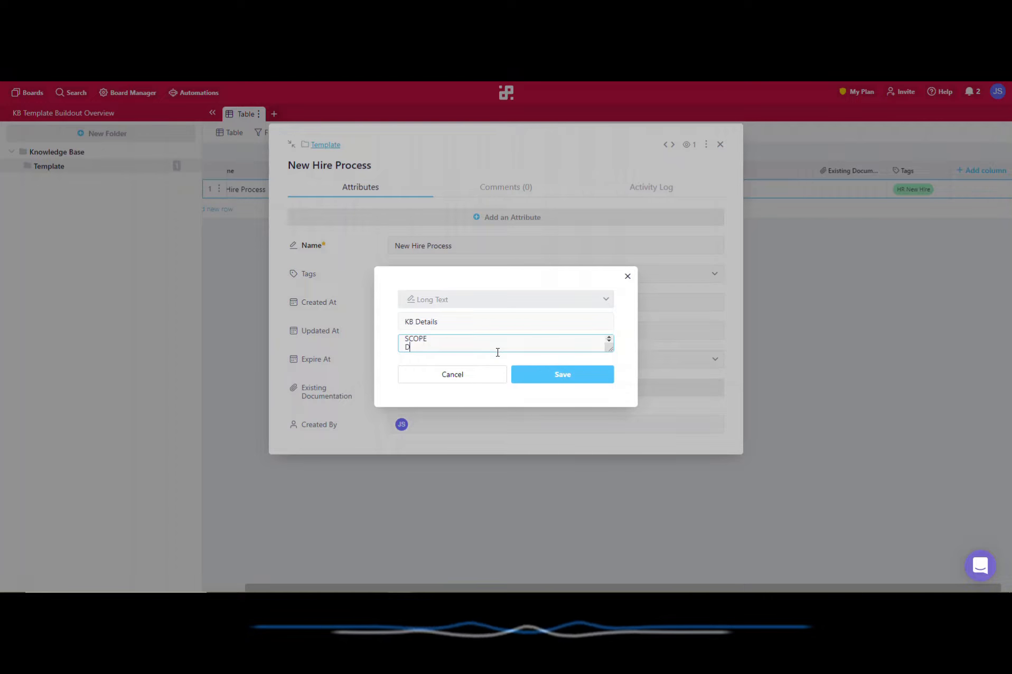
{"action": "type", "text": "EPARTMENT"}
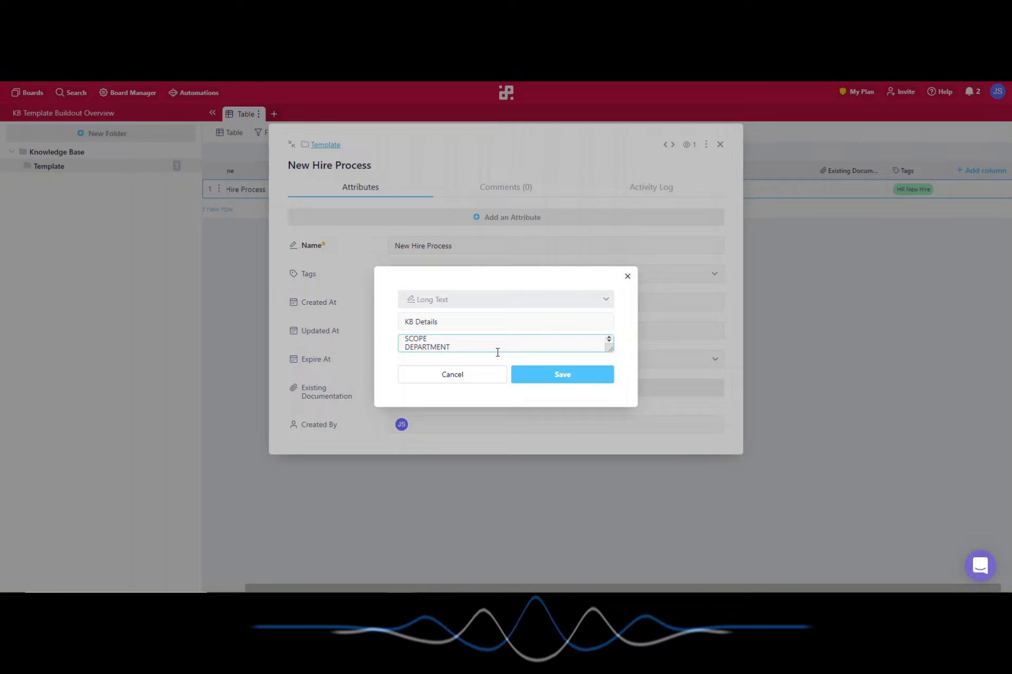
{"action": "key", "text": "Up"}
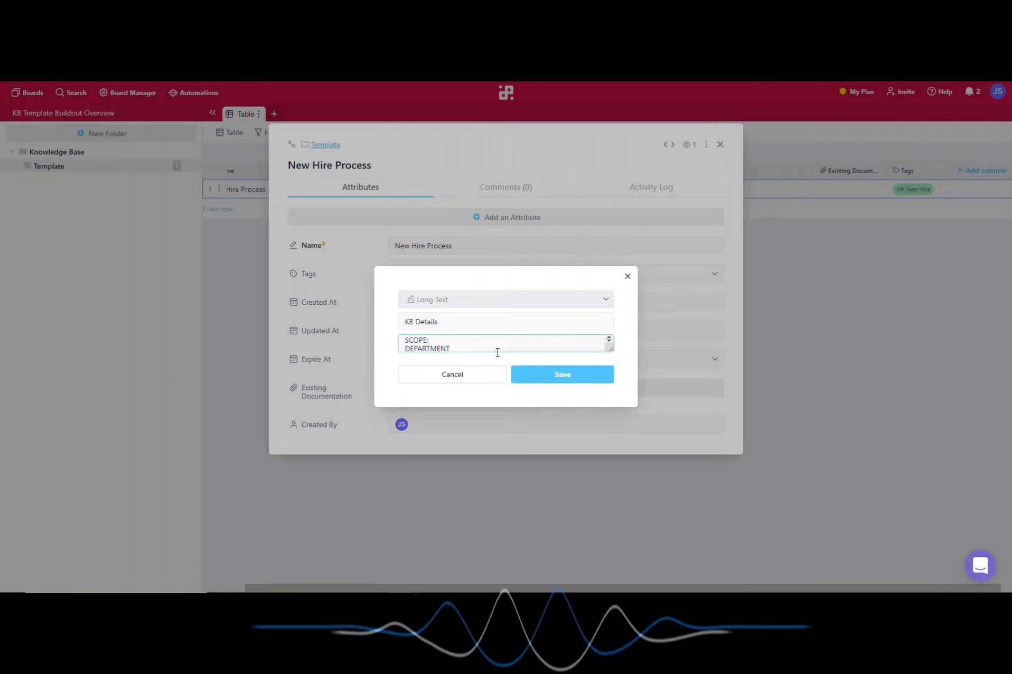
{"action": "type", "text": ":"}
{"action": "key", "text": "Return"}
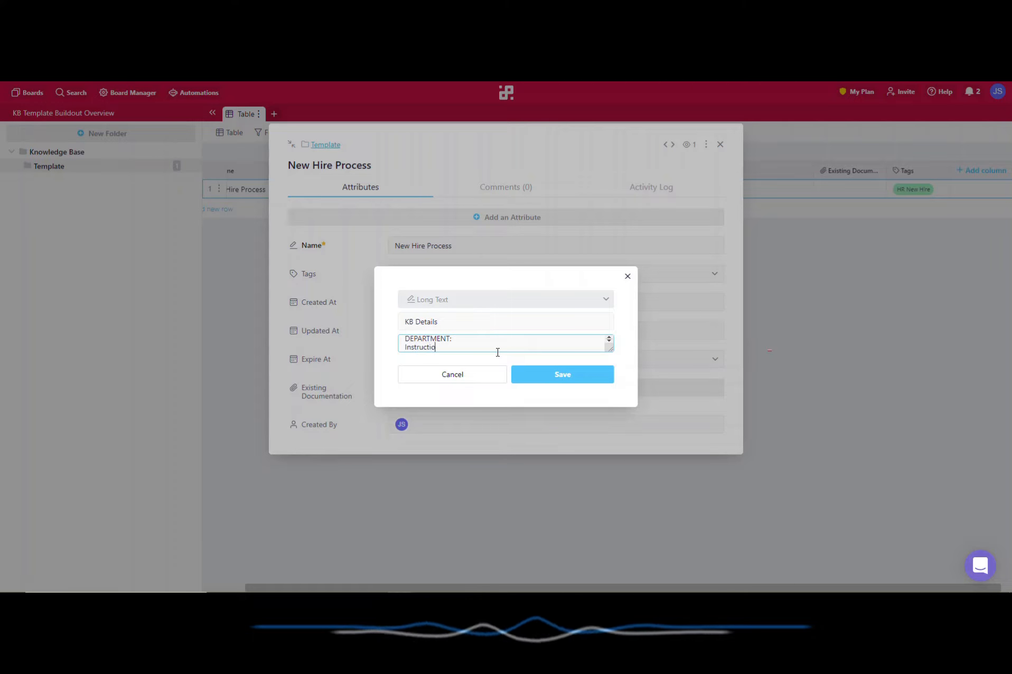
{"action": "type", "text": "Instructions: Make sure you include scren"}
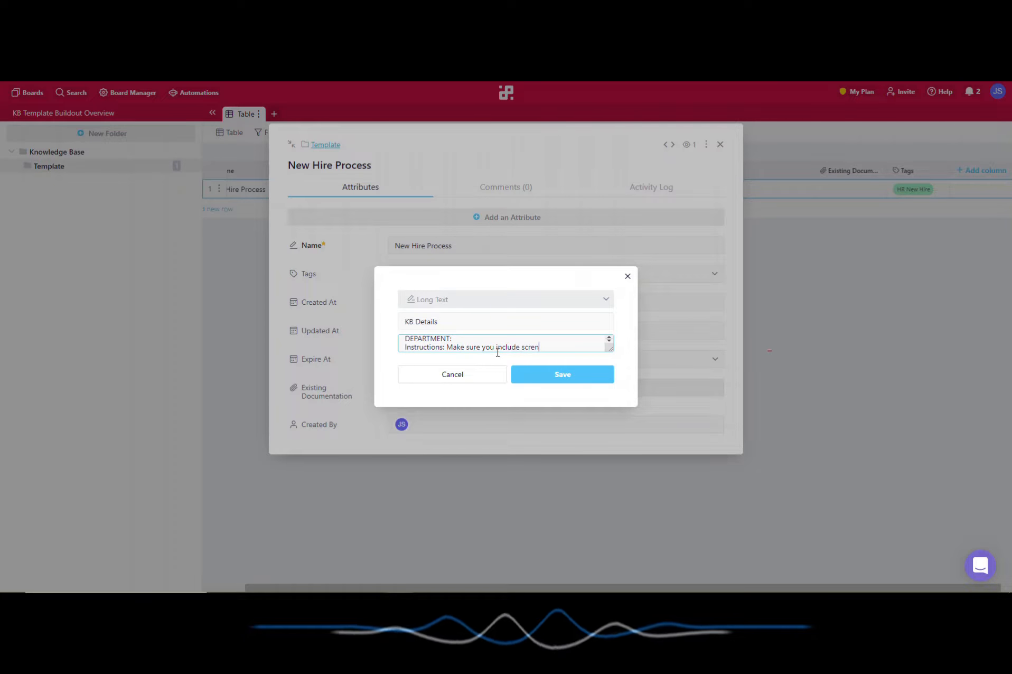
{"action": "key", "text": "BackSpace"}
{"action": "type", "text": "enshots"}
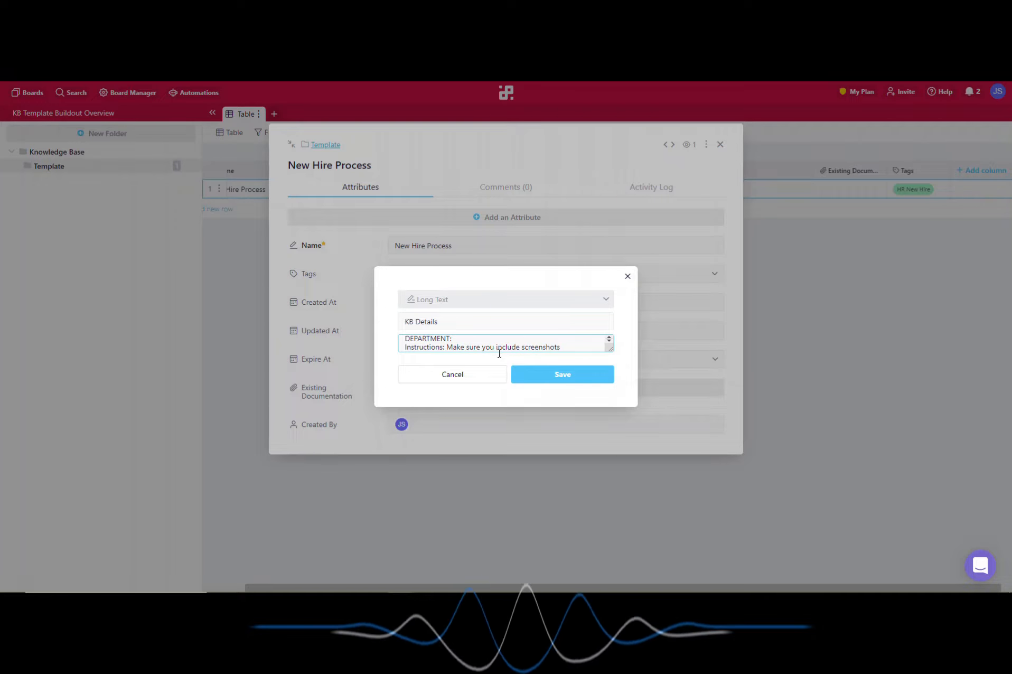
{"action": "left_click", "coordinate": [563, 374]}
Step: Move the KB Details attribute directly below Name and place the cursor in its text
{"action": "left_click", "coordinate": [446, 495]}
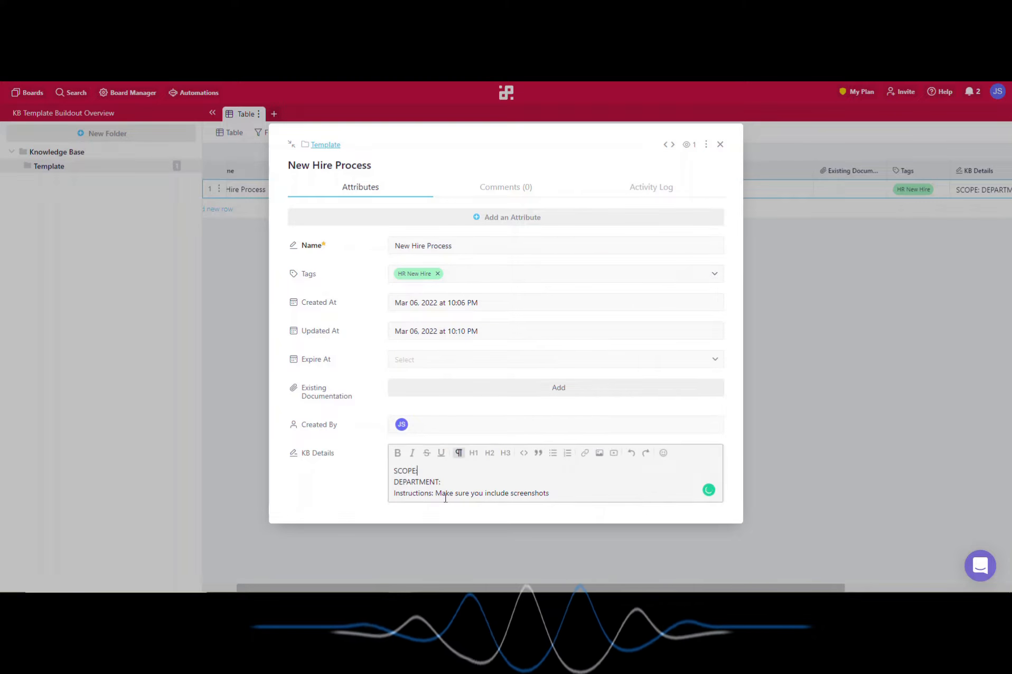
{"action": "left_click_drag", "start_coordinate": [320, 458], "coordinate": [321, 274]}
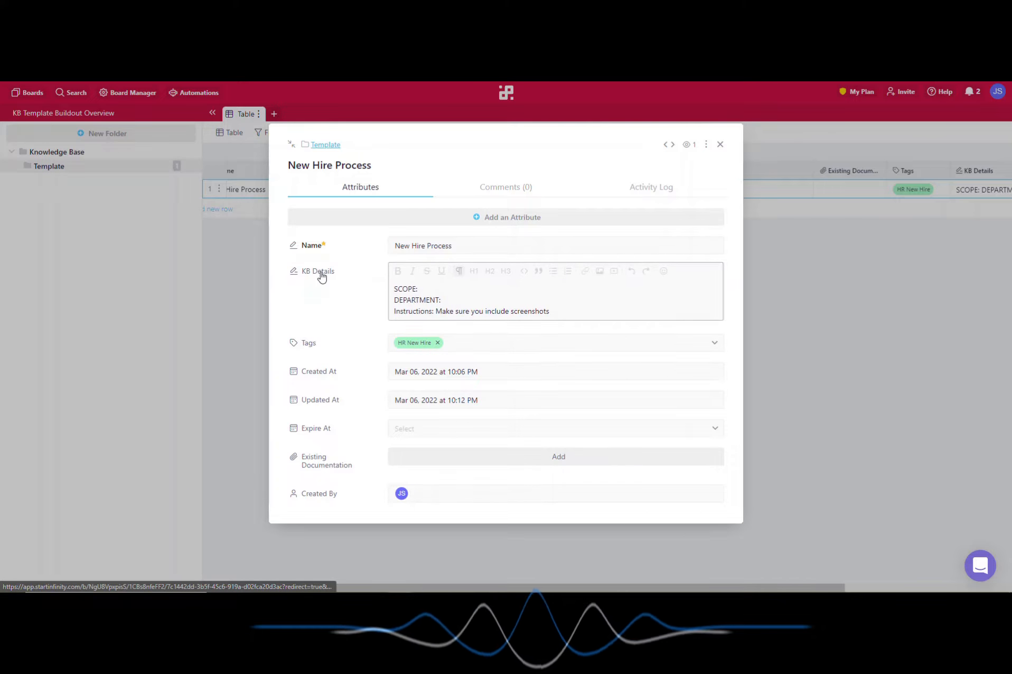
{"action": "left_click", "coordinate": [465, 303]}
{"action": "left_click", "coordinate": [563, 317]}
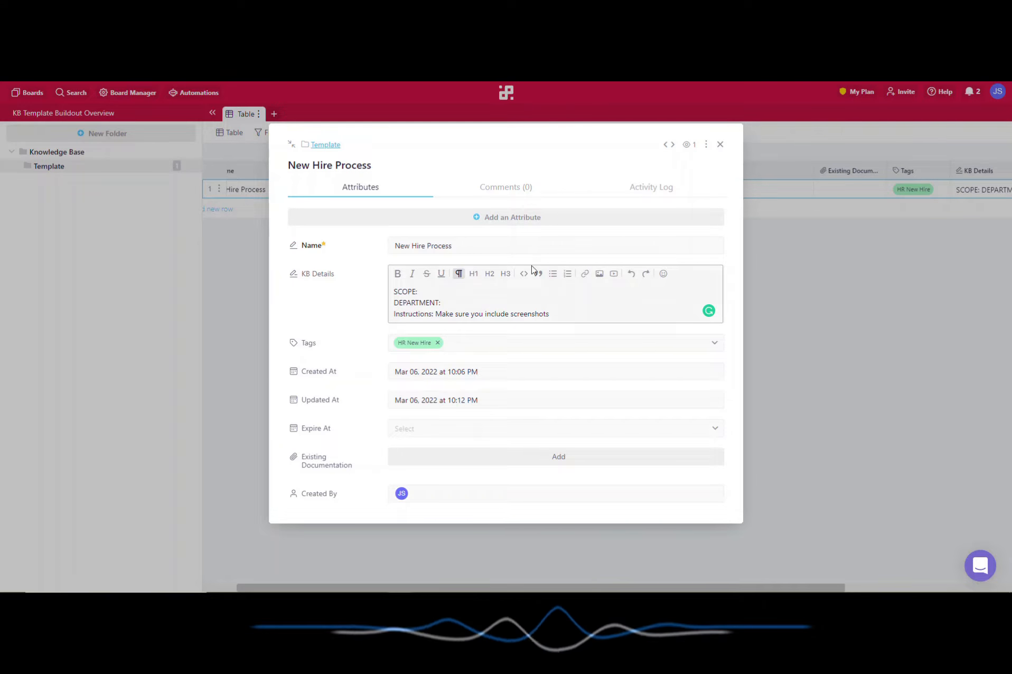
Step: Add a Links attribute named URL to the New Hire Process item and place it directly below KB Details
{"action": "left_click", "coordinate": [555, 219]}
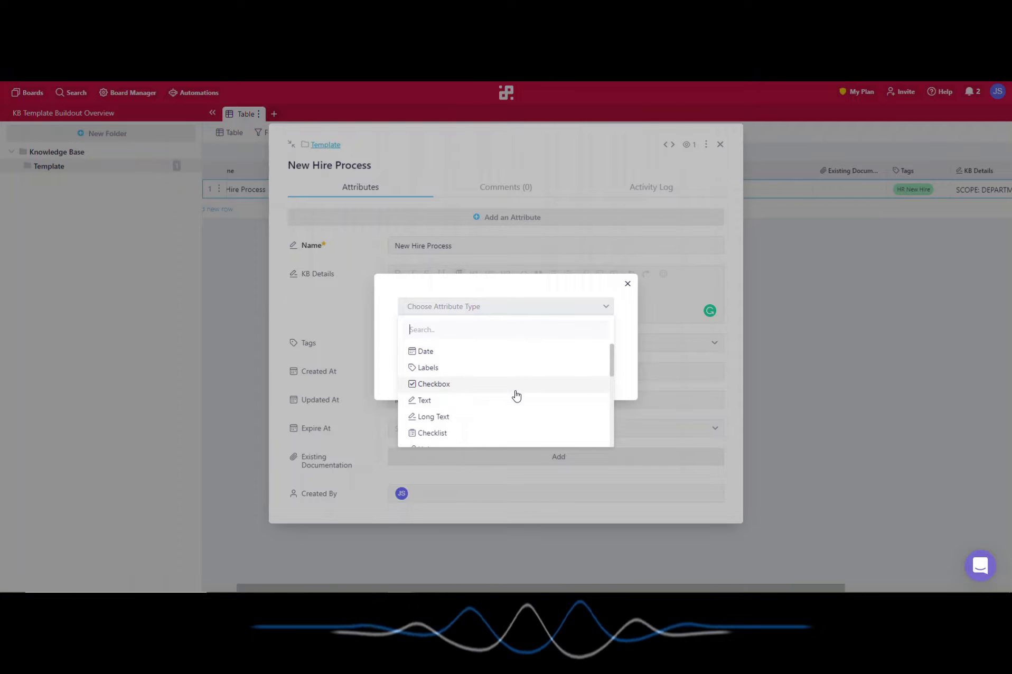
{"action": "scroll", "coordinate": [516, 395], "scroll_direction": "down", "scroll_amount": 2}
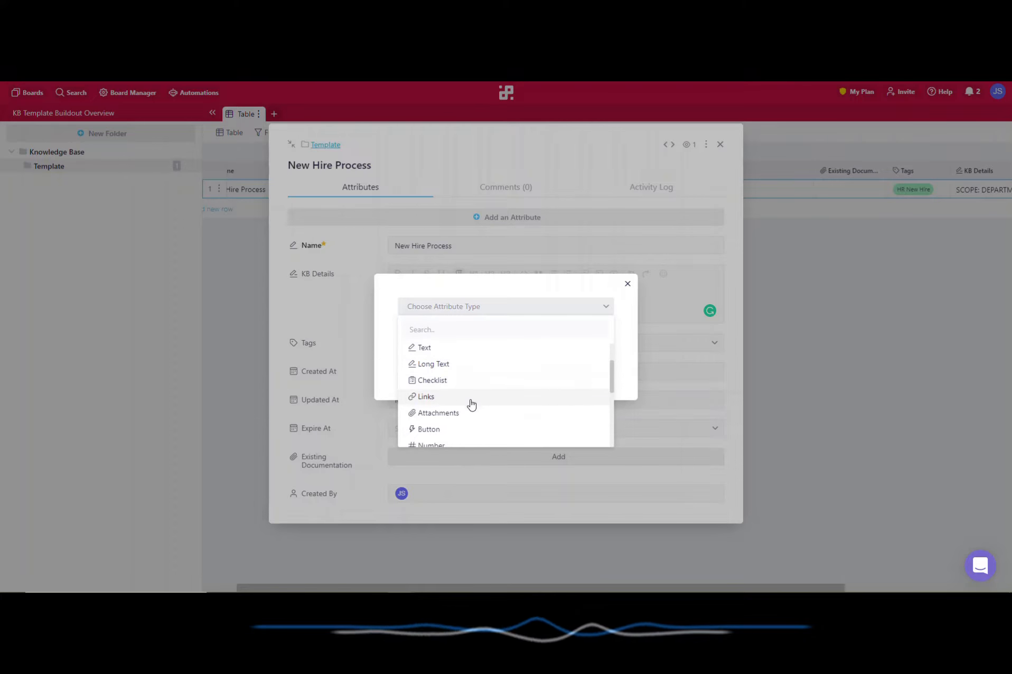
{"action": "left_click", "coordinate": [444, 402]}
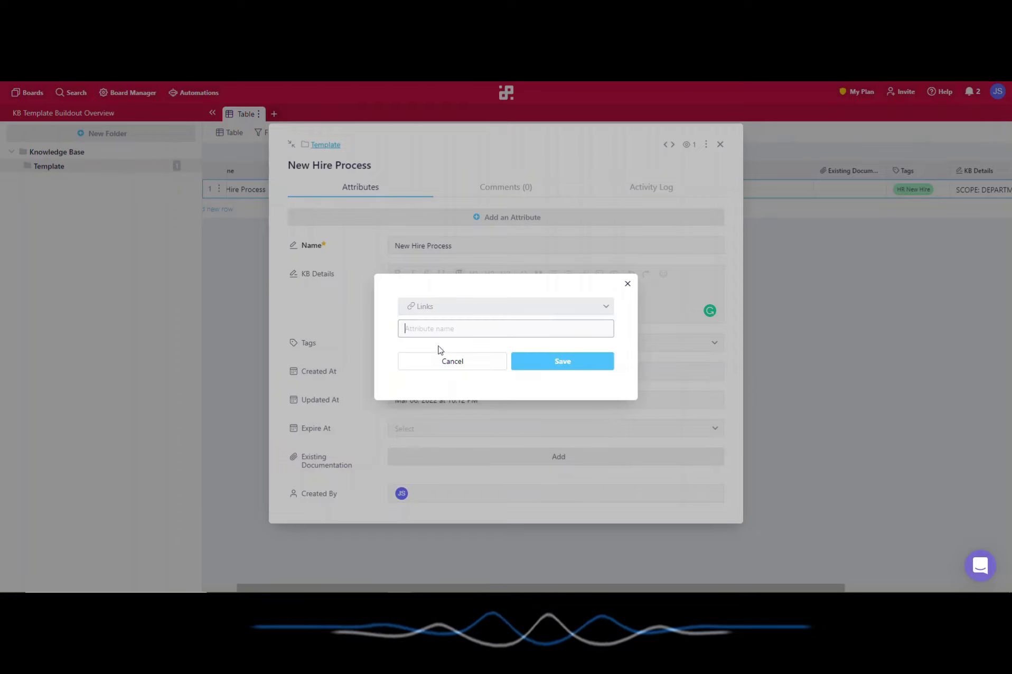
{"action": "type", "text": "U"}
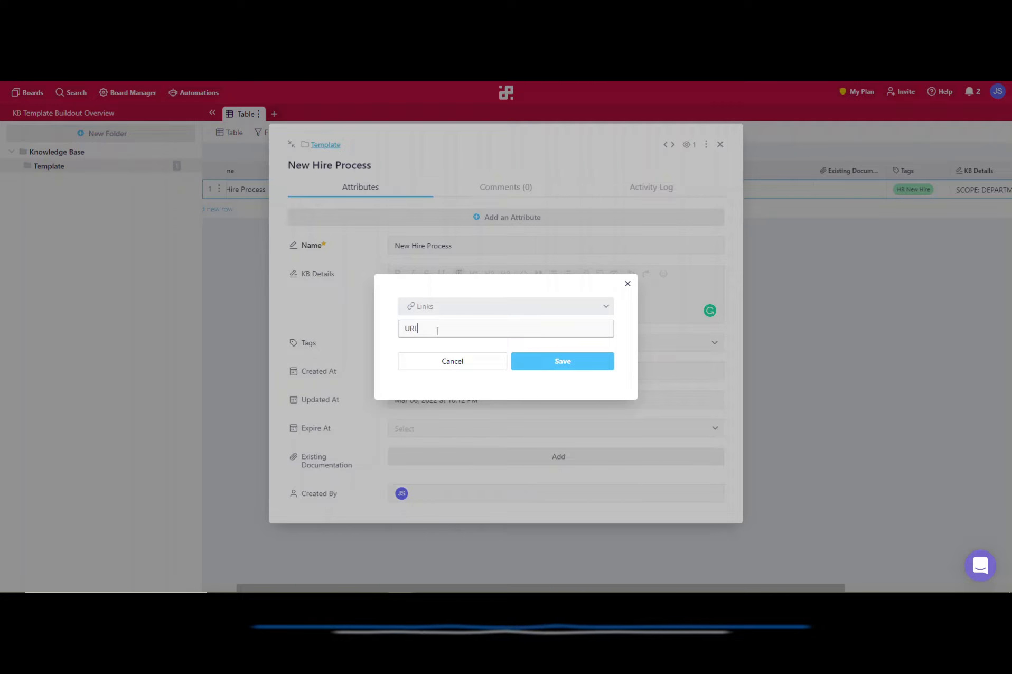
{"action": "type", "text": "RLs"}
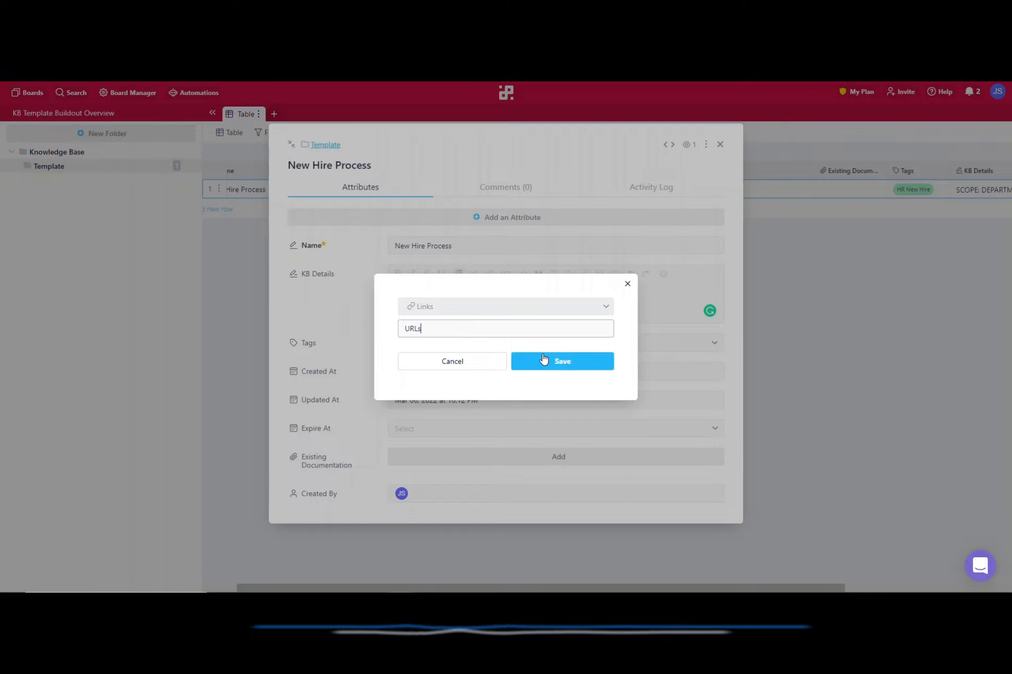
{"action": "key", "text": "BackSpace"}
{"action": "left_click", "coordinate": [543, 355]}
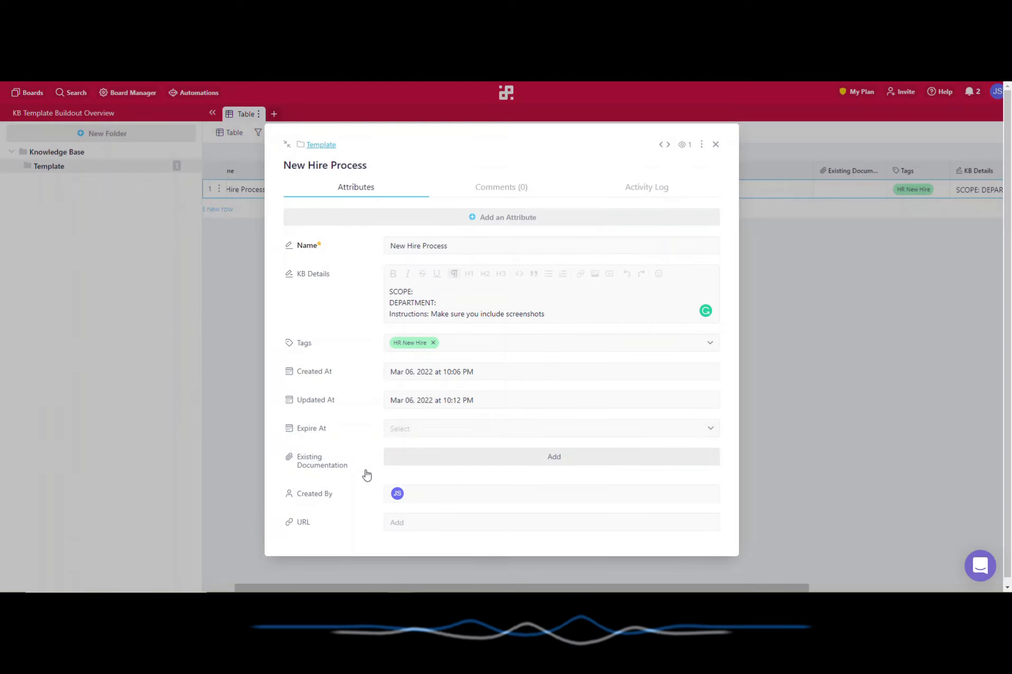
{"action": "left_click_drag", "start_coordinate": [294, 523], "coordinate": [302, 347]}
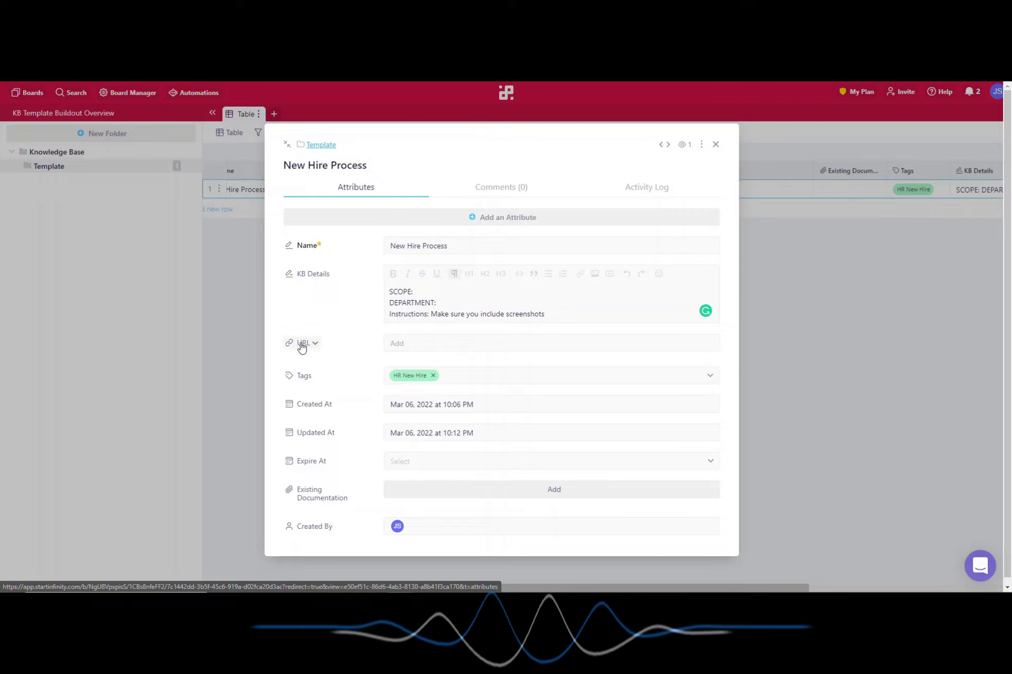
{"action": "left_click", "coordinate": [469, 341]}
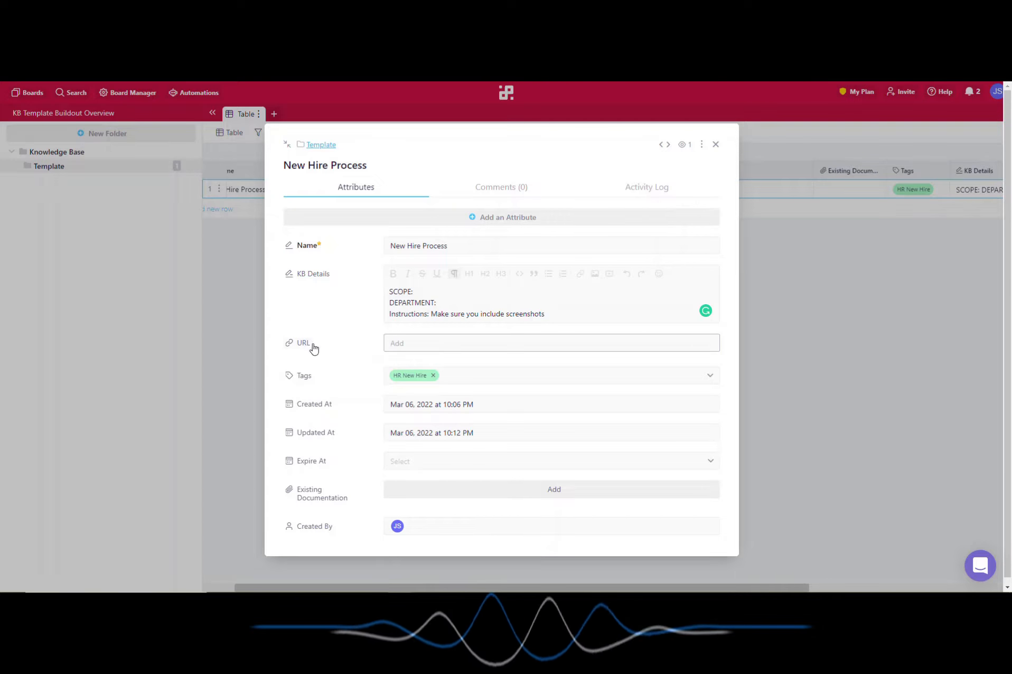
Step: Add a Vote attribute named "Helpful?" with the thumbs-up type to the item
{"action": "left_click", "coordinate": [502, 218]}
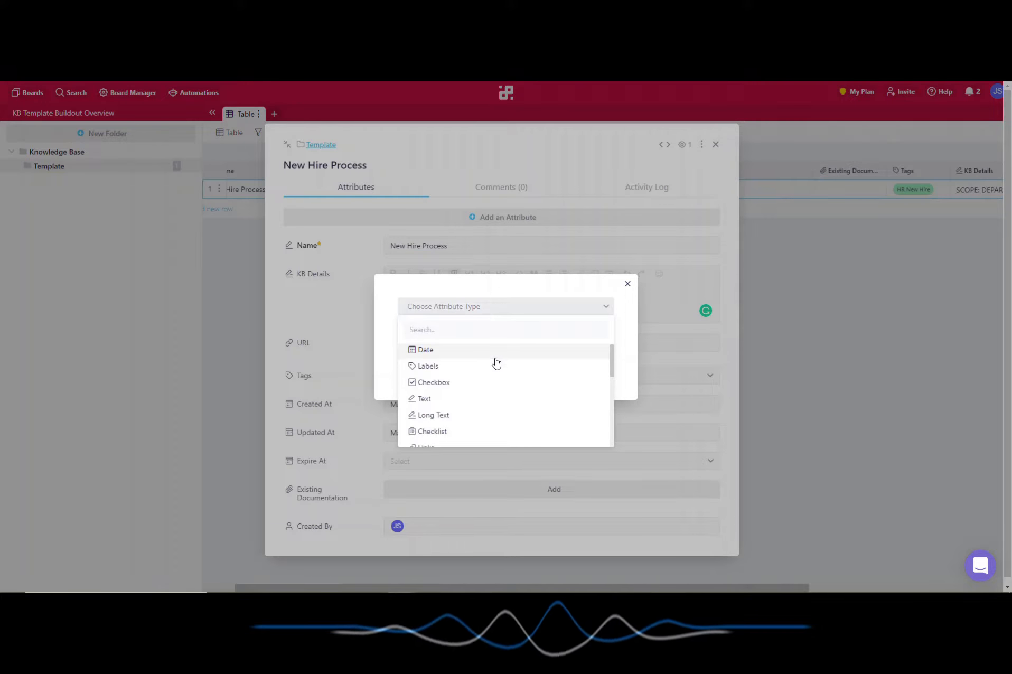
{"action": "scroll", "coordinate": [500, 365], "scroll_direction": "down", "scroll_amount": 1}
{"action": "scroll", "coordinate": [502, 365], "scroll_direction": "down", "scroll_amount": 1}
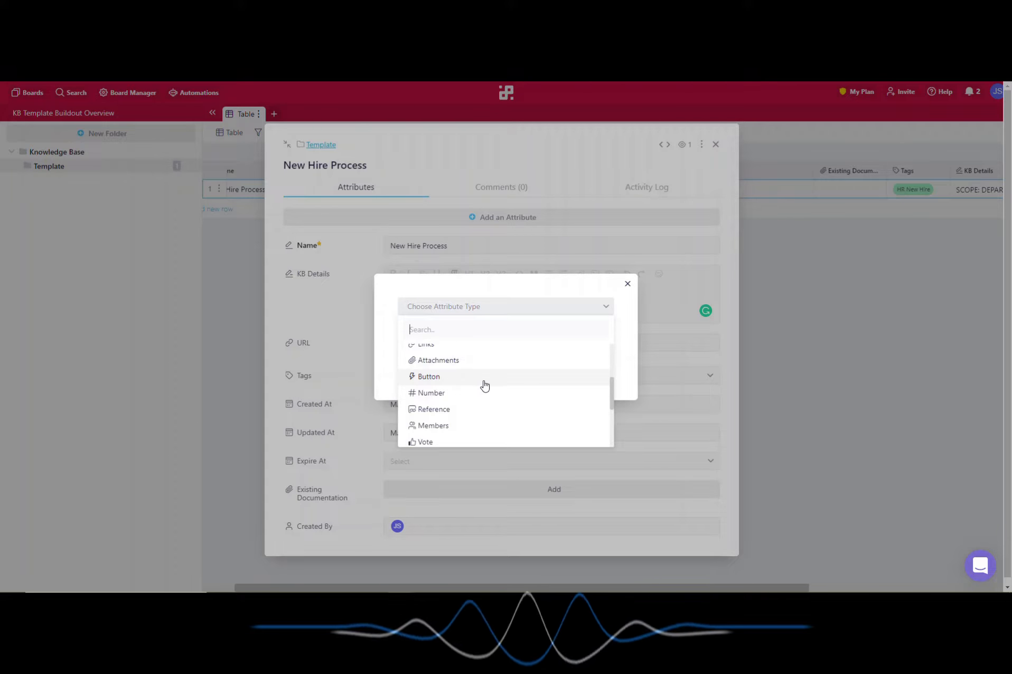
{"action": "scroll", "coordinate": [483, 386], "scroll_direction": "down", "scroll_amount": 1}
{"action": "scroll", "coordinate": [485, 386], "scroll_direction": "down", "scroll_amount": 1}
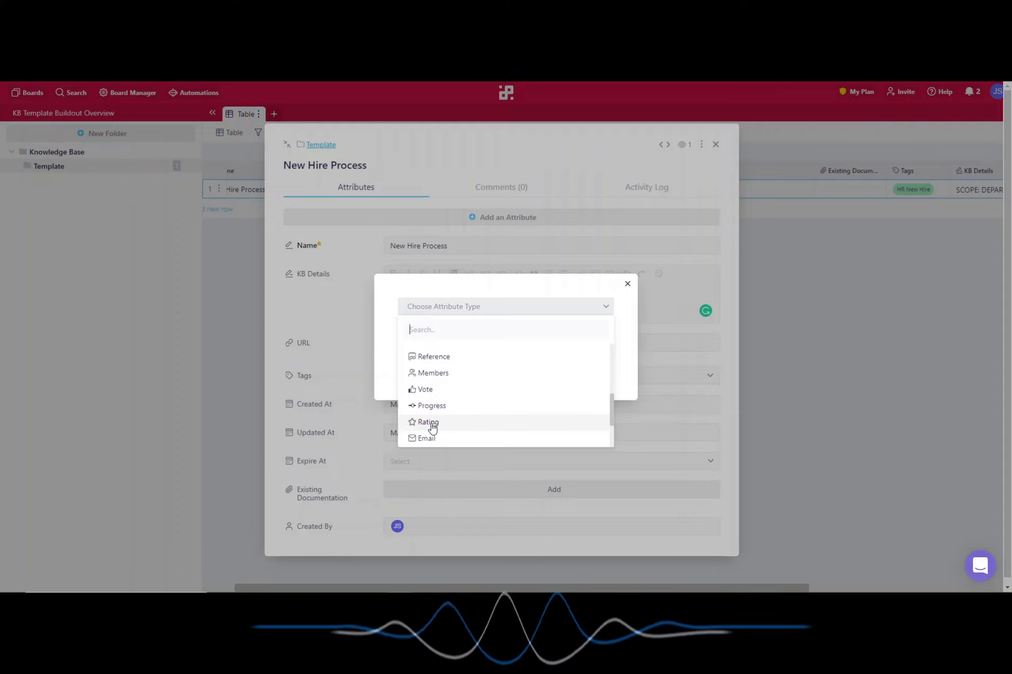
{"action": "left_click", "coordinate": [425, 389]}
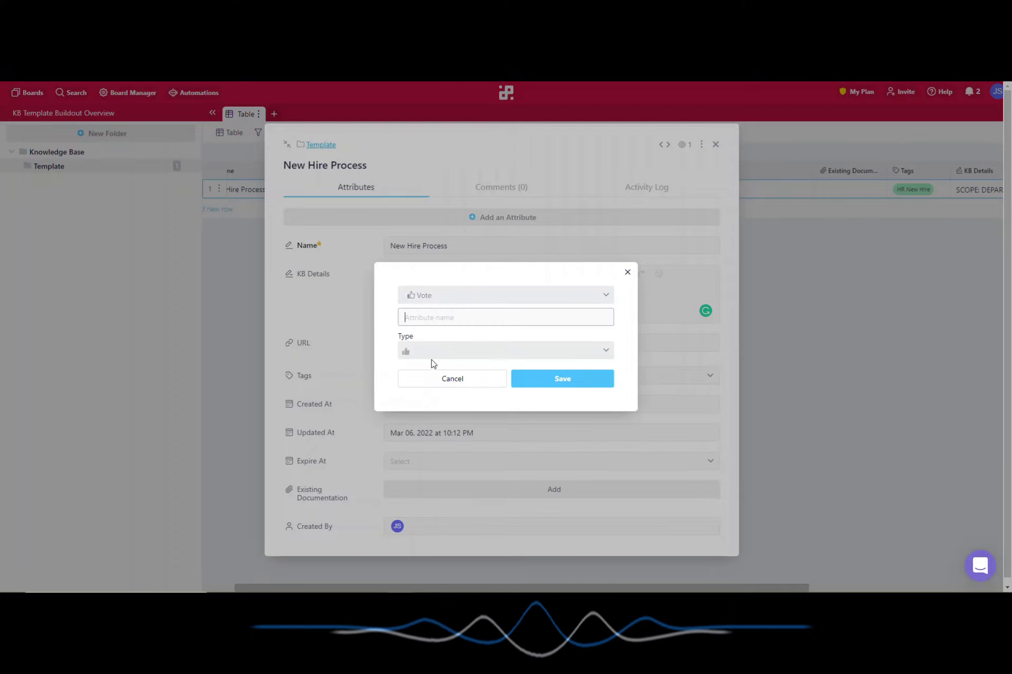
{"action": "type", "text": "Helpful"}
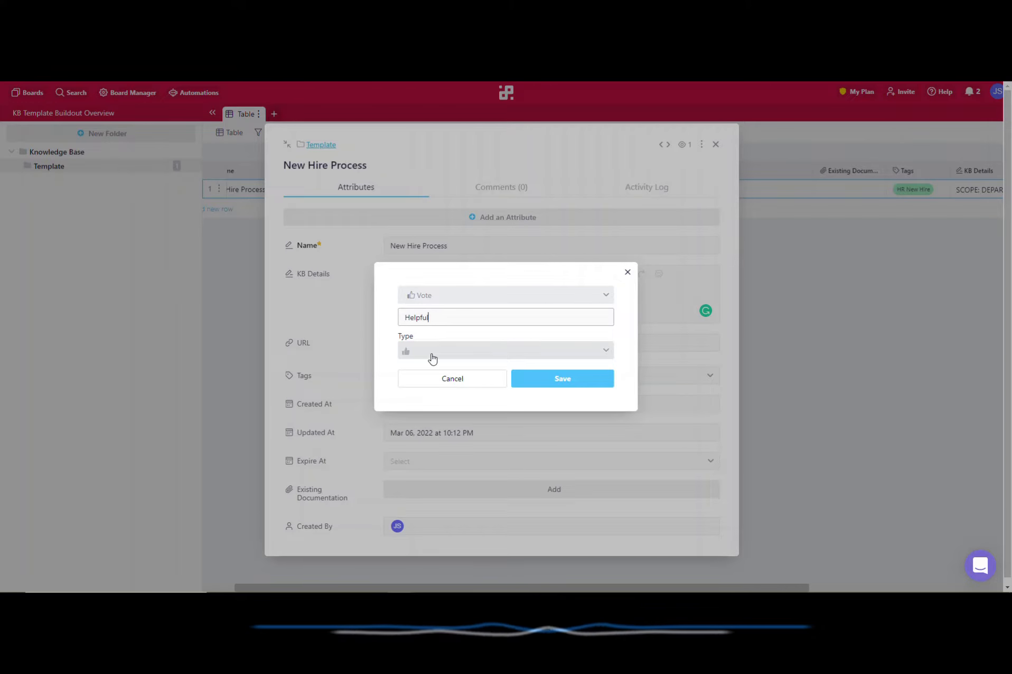
{"action": "left_click", "coordinate": [433, 359]}
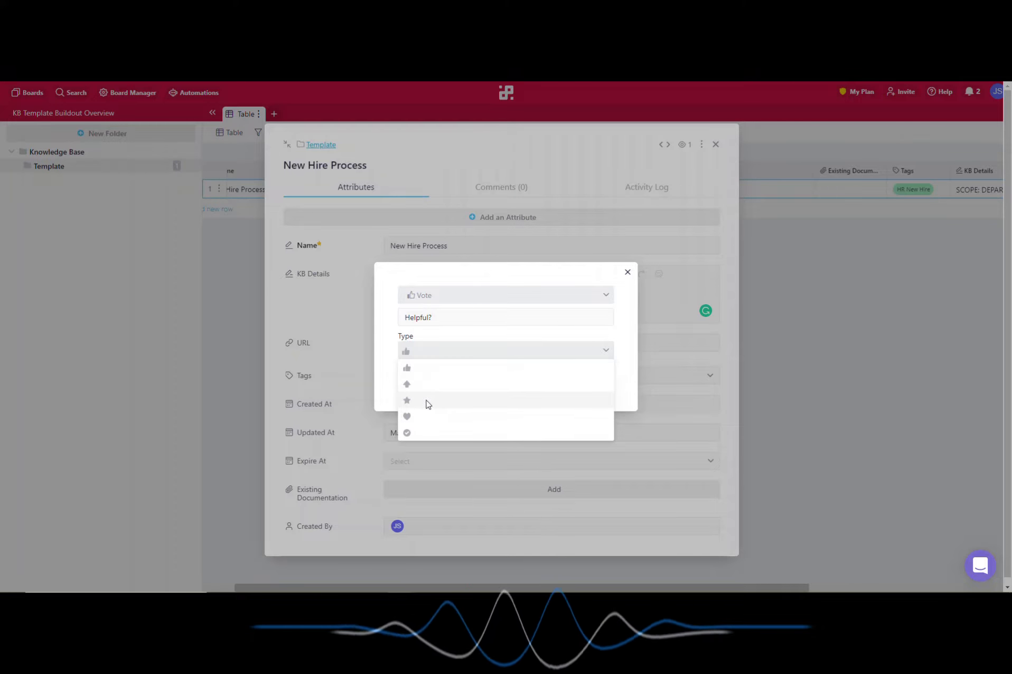
{"action": "left_click", "coordinate": [425, 403]}
{"action": "left_click", "coordinate": [442, 350]}
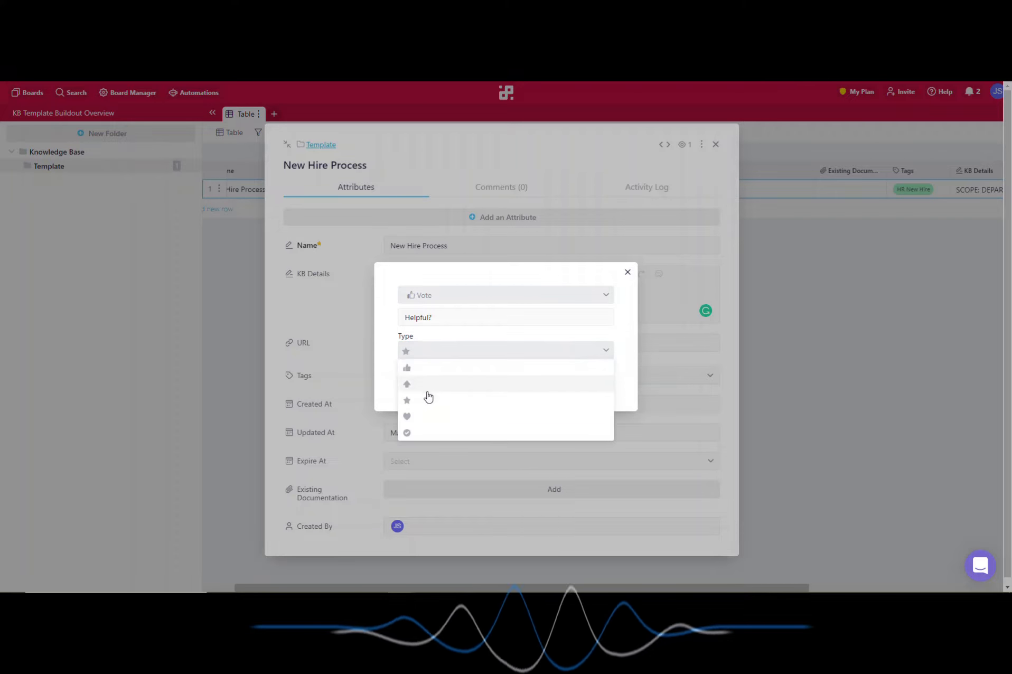
{"action": "left_click", "coordinate": [418, 373]}
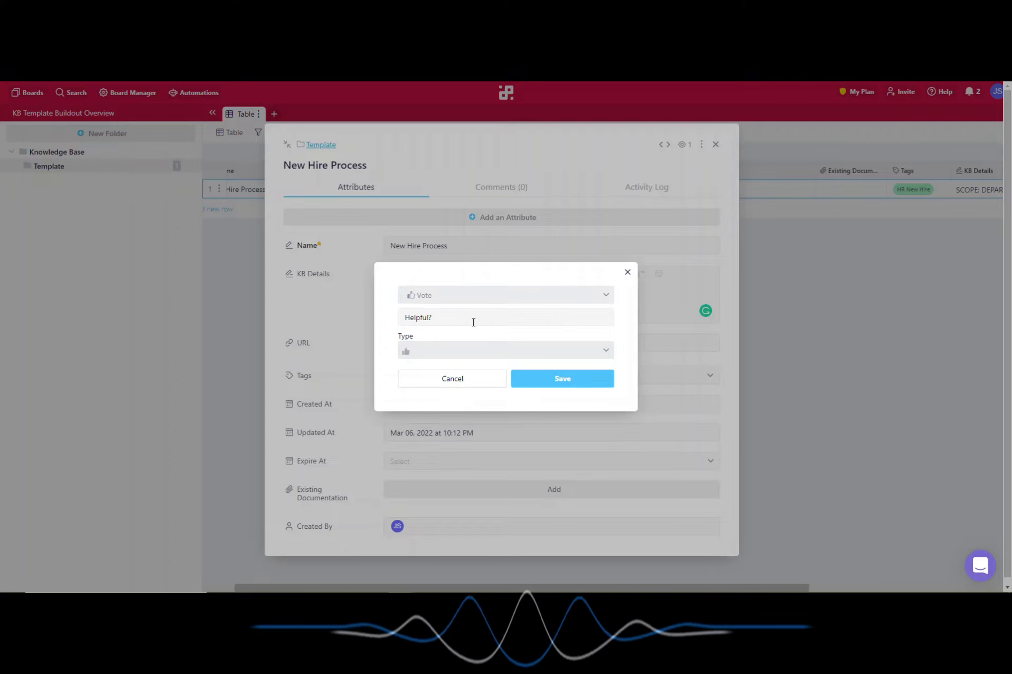
{"action": "left_click", "coordinate": [547, 380]}
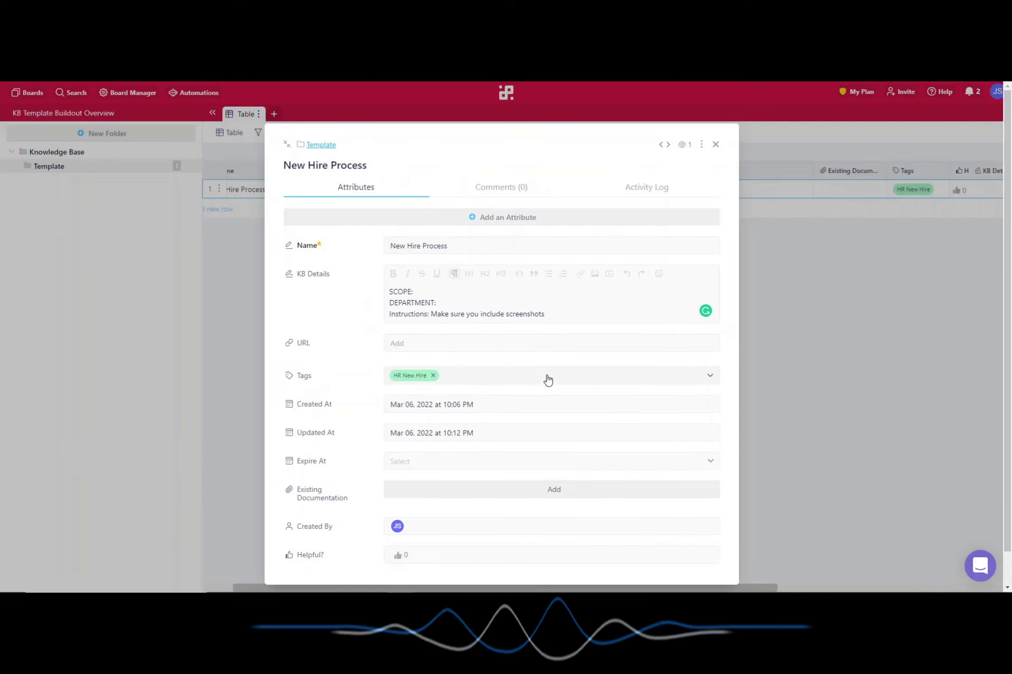
Step: Cast a thumbs-up vote on Helpful?, move that attribute above Name, and close the item
{"action": "left_click", "coordinate": [400, 559]}
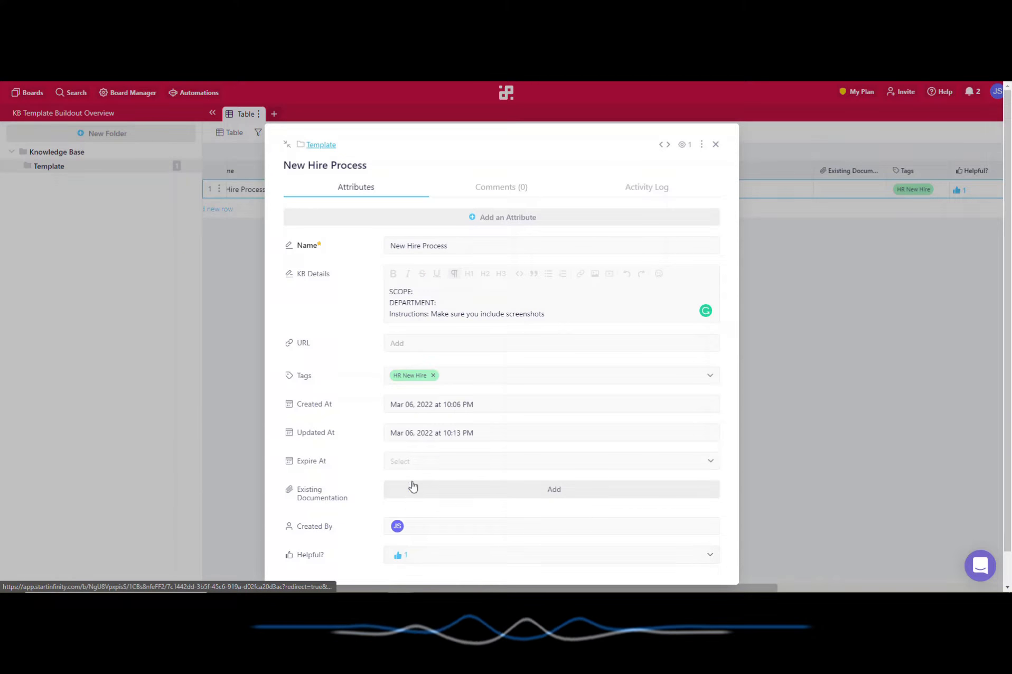
{"action": "left_click", "coordinate": [711, 557]}
{"action": "scroll", "coordinate": [558, 472], "scroll_direction": "down", "scroll_amount": 1}
{"action": "left_click", "coordinate": [355, 540]}
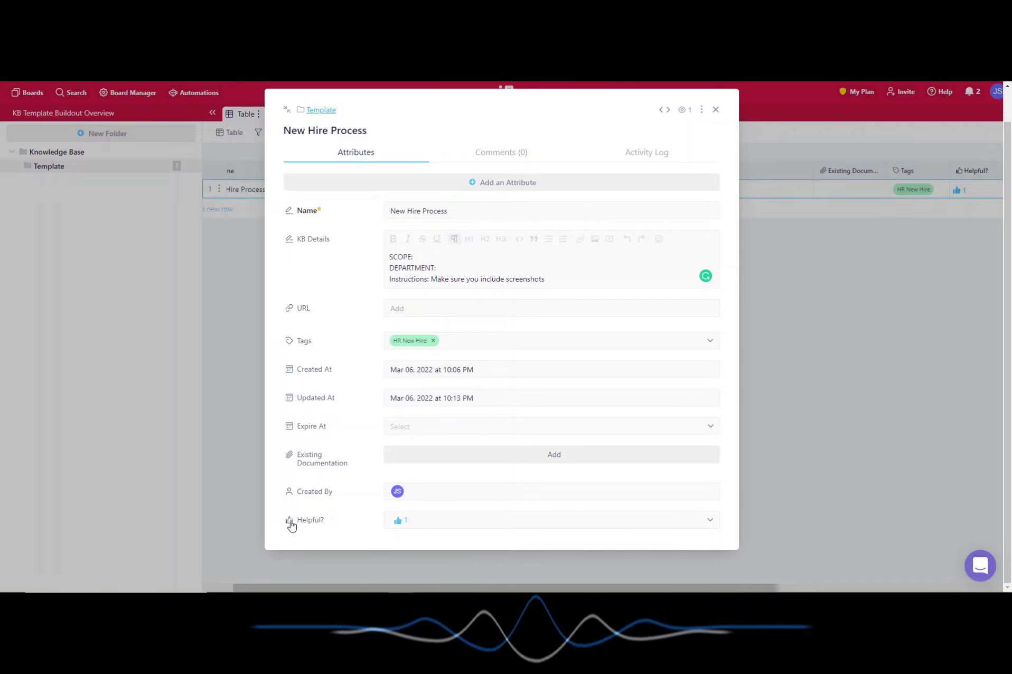
{"action": "left_click_drag", "start_coordinate": [291, 525], "coordinate": [310, 211]}
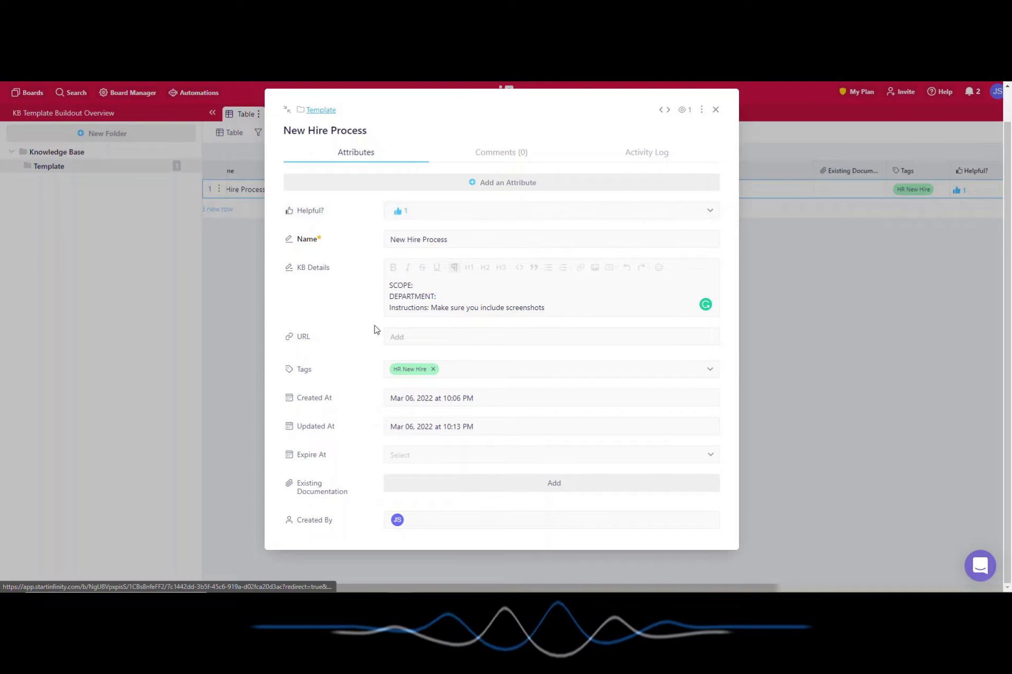
{"action": "left_click", "coordinate": [252, 340]}
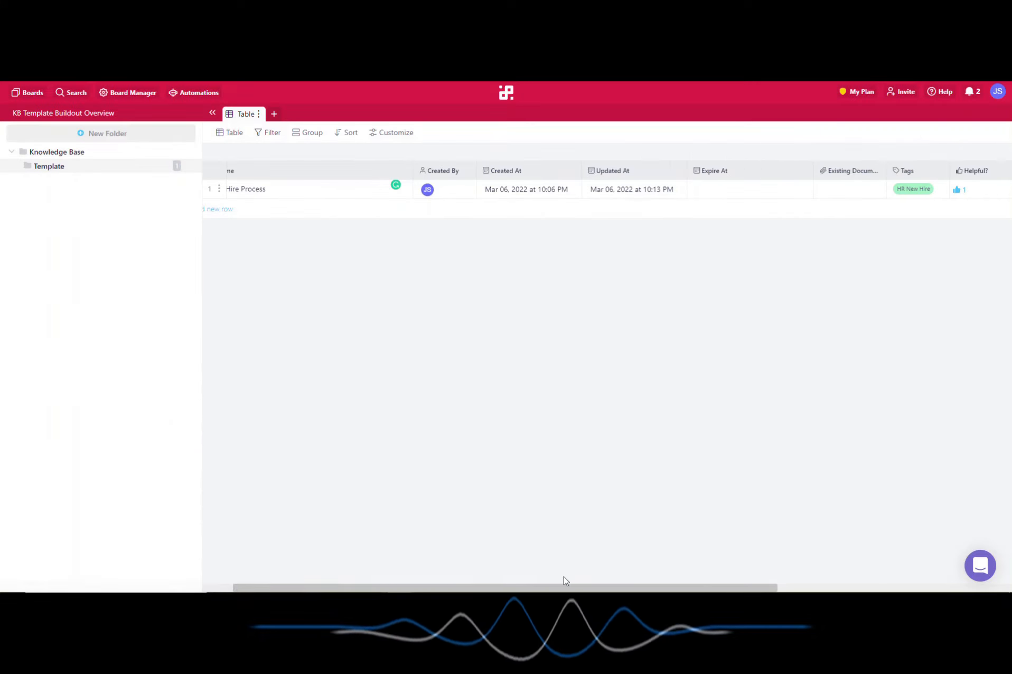
Step: Hide the Created By, Created At, Updated At and Expire At columns in the table and move KB Details directly after Name
{"action": "left_click_drag", "start_coordinate": [564, 581], "coordinate": [533, 584]}
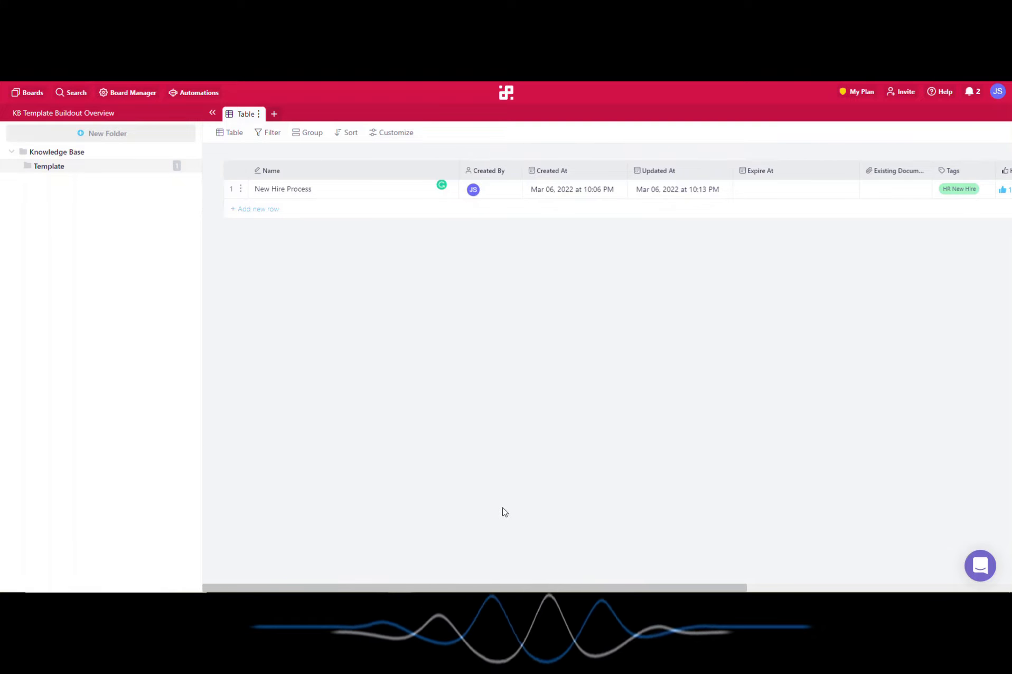
{"action": "left_click", "coordinate": [394, 135]}
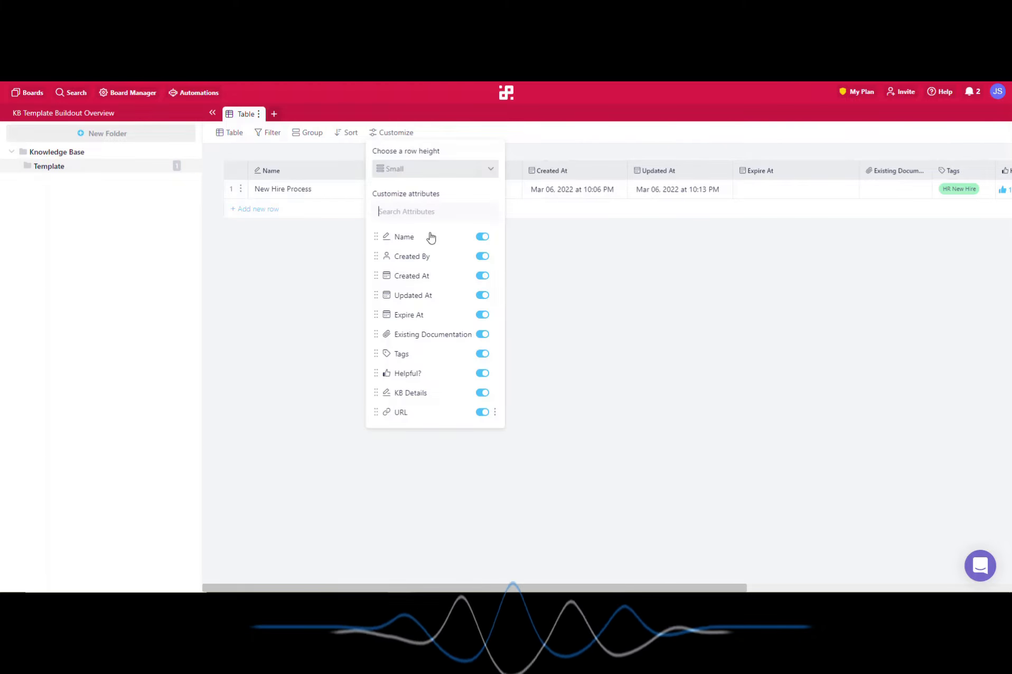
{"action": "left_click", "coordinate": [480, 257]}
{"action": "left_click", "coordinate": [482, 276]}
{"action": "left_click", "coordinate": [483, 296]}
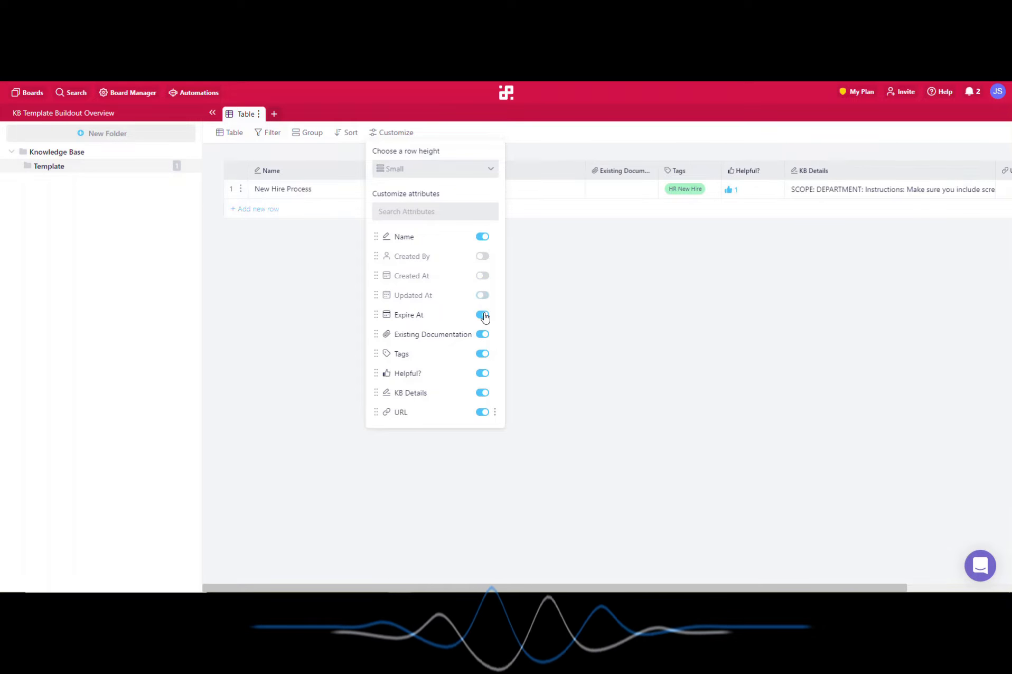
{"action": "left_click", "coordinate": [482, 315]}
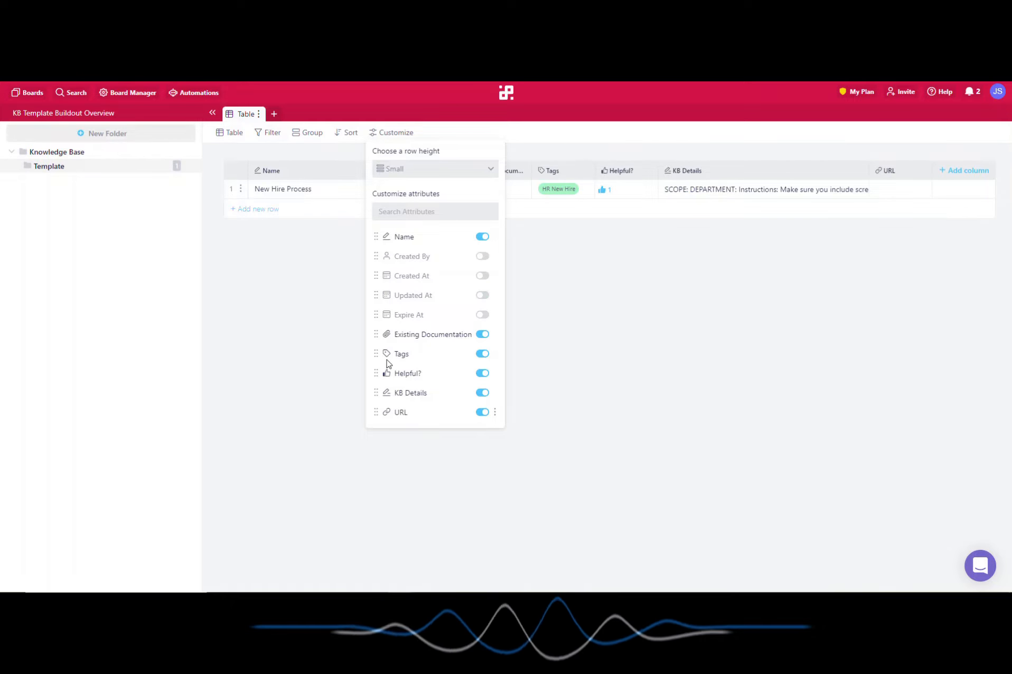
{"action": "left_click_drag", "start_coordinate": [376, 392], "coordinate": [376, 256]}
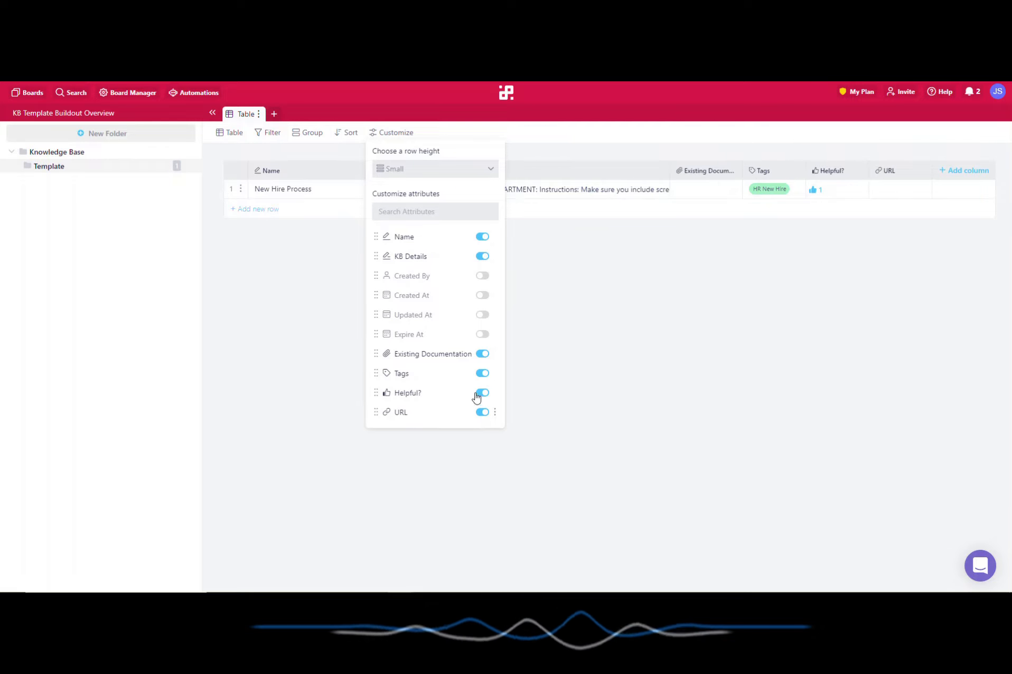
{"action": "left_click", "coordinate": [626, 275]}
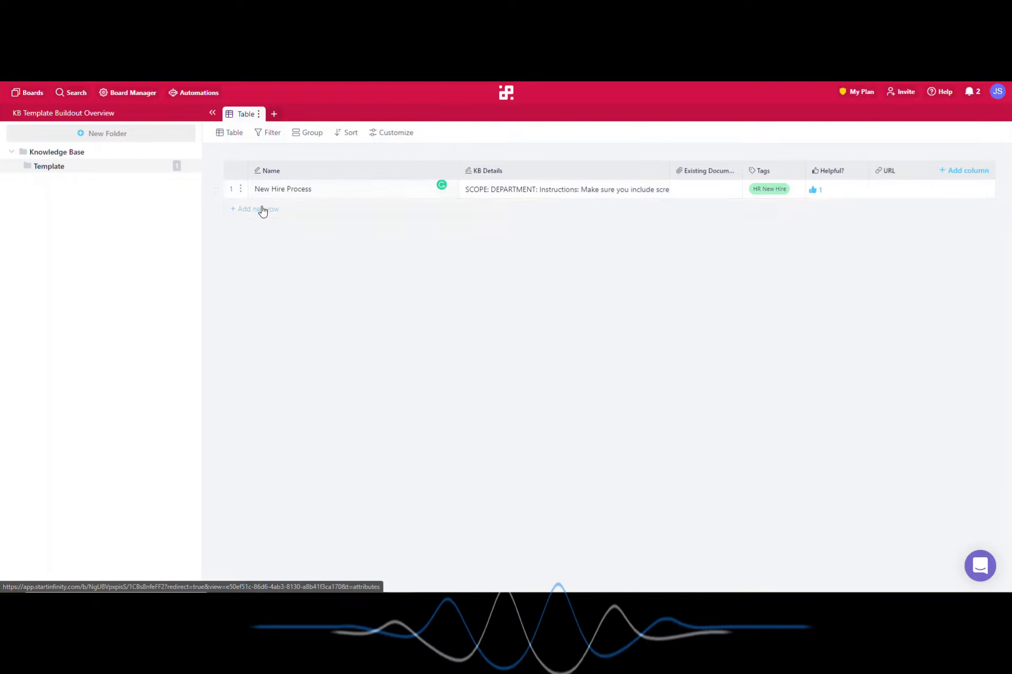
Step: Try an Expire At date of 03/09/2022 on the New Hire Process item, clear it again, and close the item
{"action": "left_click", "coordinate": [231, 189]}
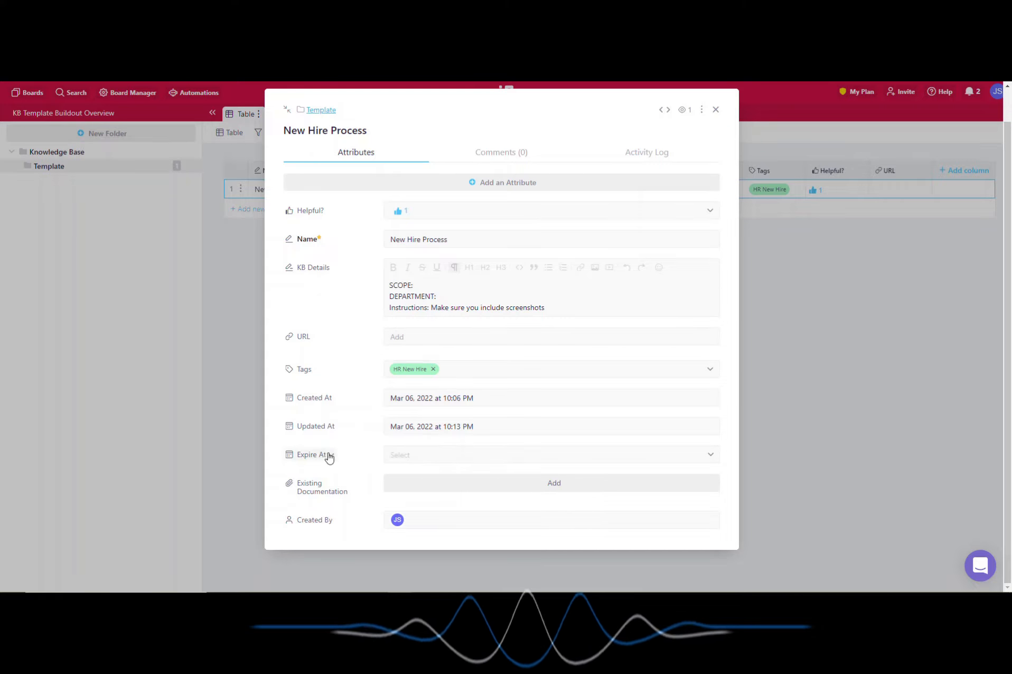
{"action": "left_click", "coordinate": [413, 457]}
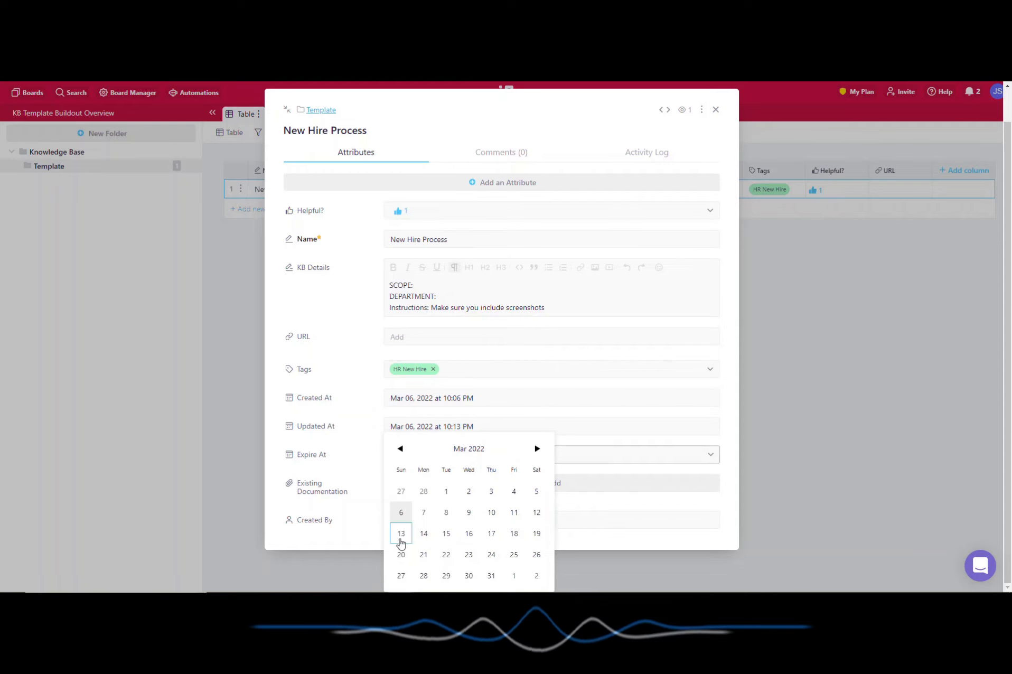
{"action": "left_click", "coordinate": [466, 521]}
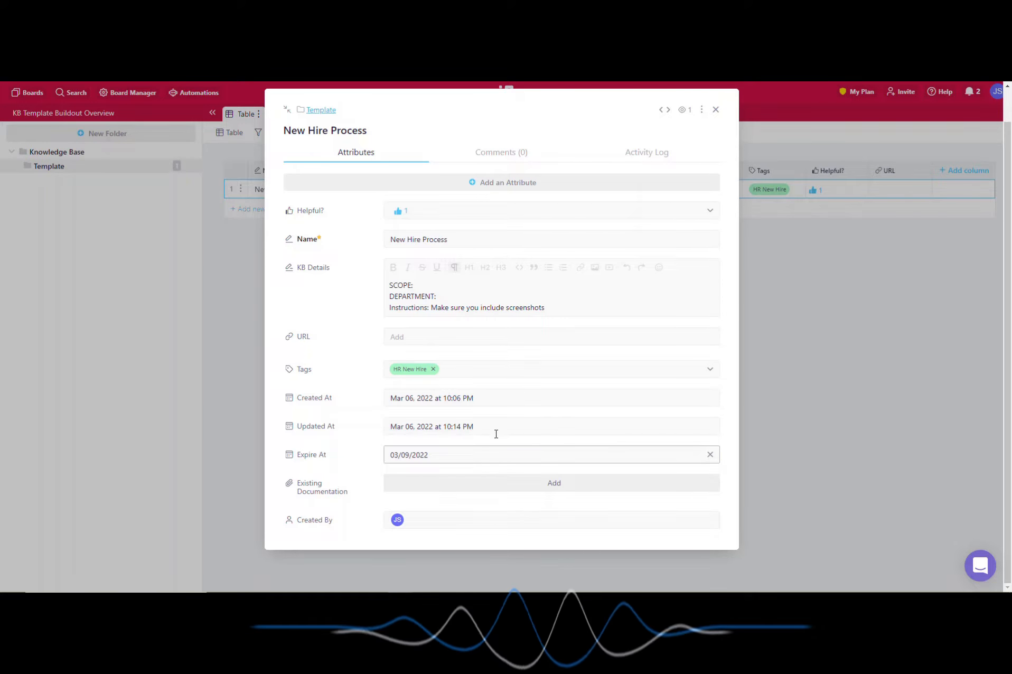
{"action": "left_click", "coordinate": [442, 462]}
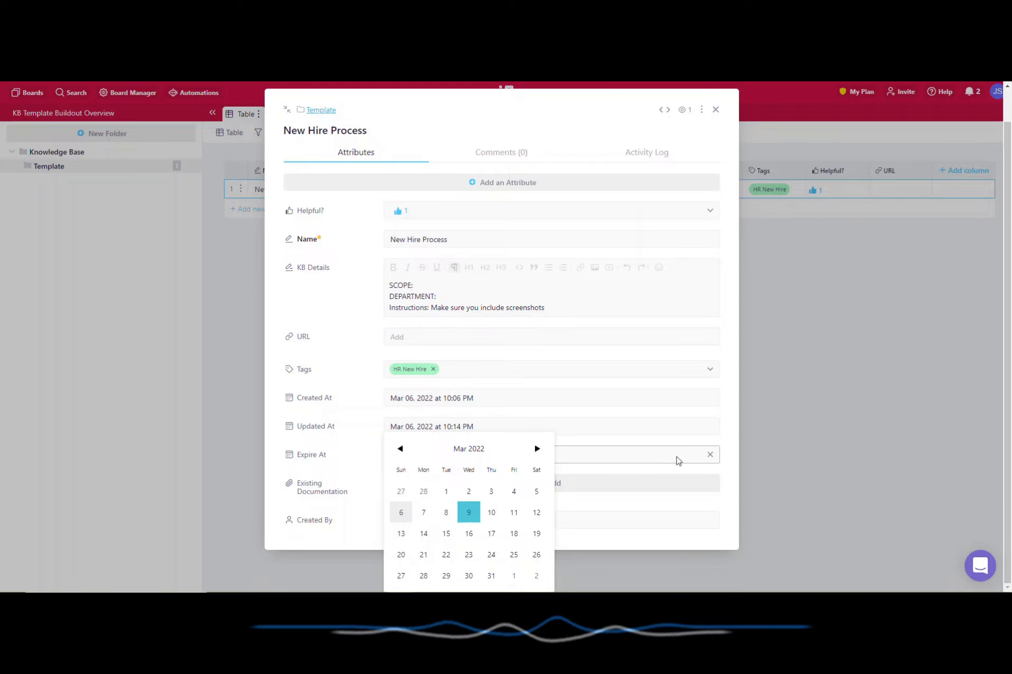
{"action": "left_click", "coordinate": [710, 455]}
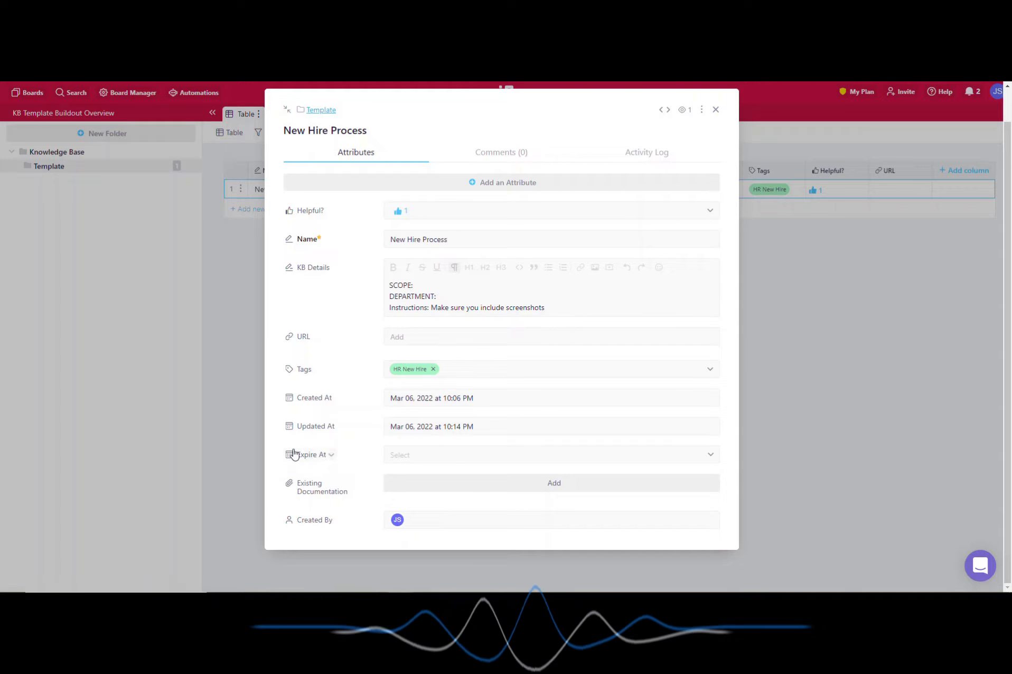
{"action": "left_click", "coordinate": [244, 403]}
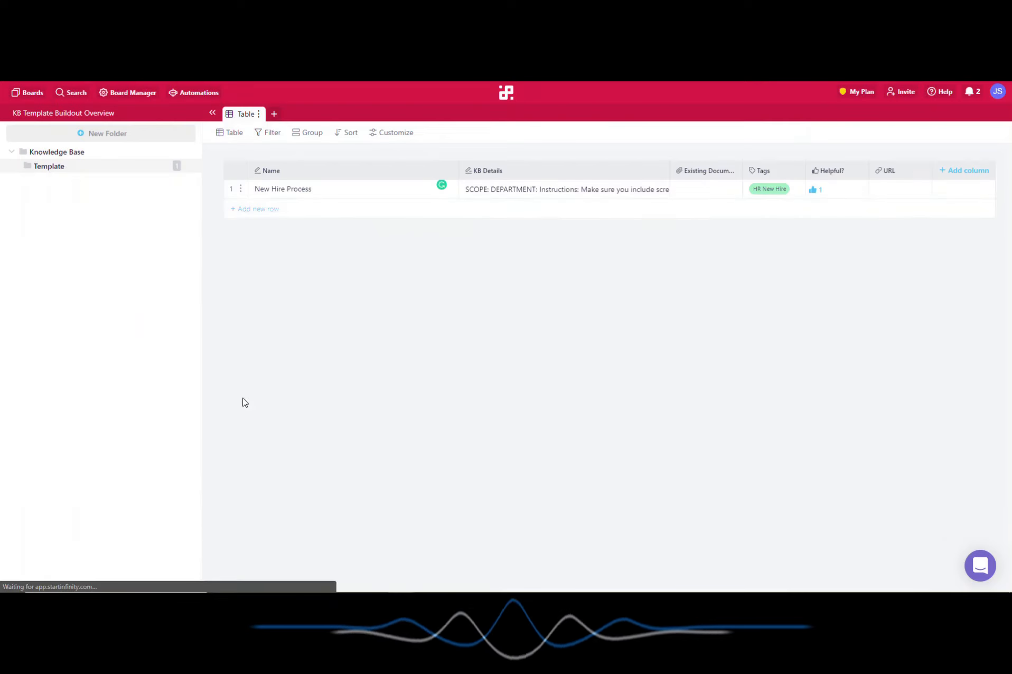
Step: Create an automation named "Set Expiration Date" that is triggered when an item is created
{"action": "left_click", "coordinate": [200, 93]}
{"action": "left_click", "coordinate": [506, 161]}
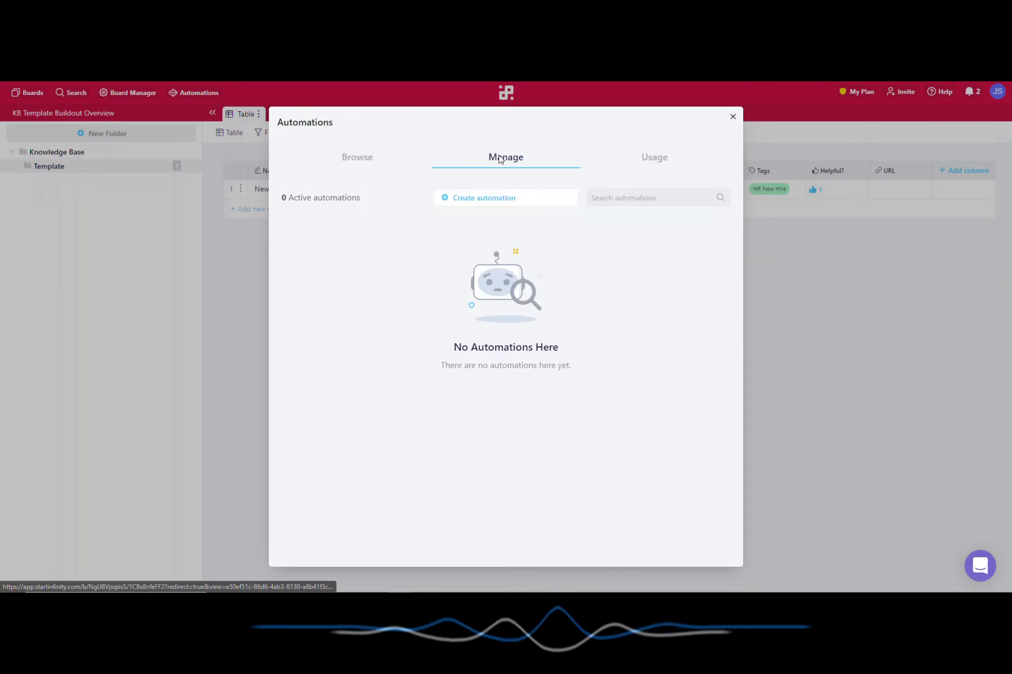
{"action": "left_click", "coordinate": [495, 198]}
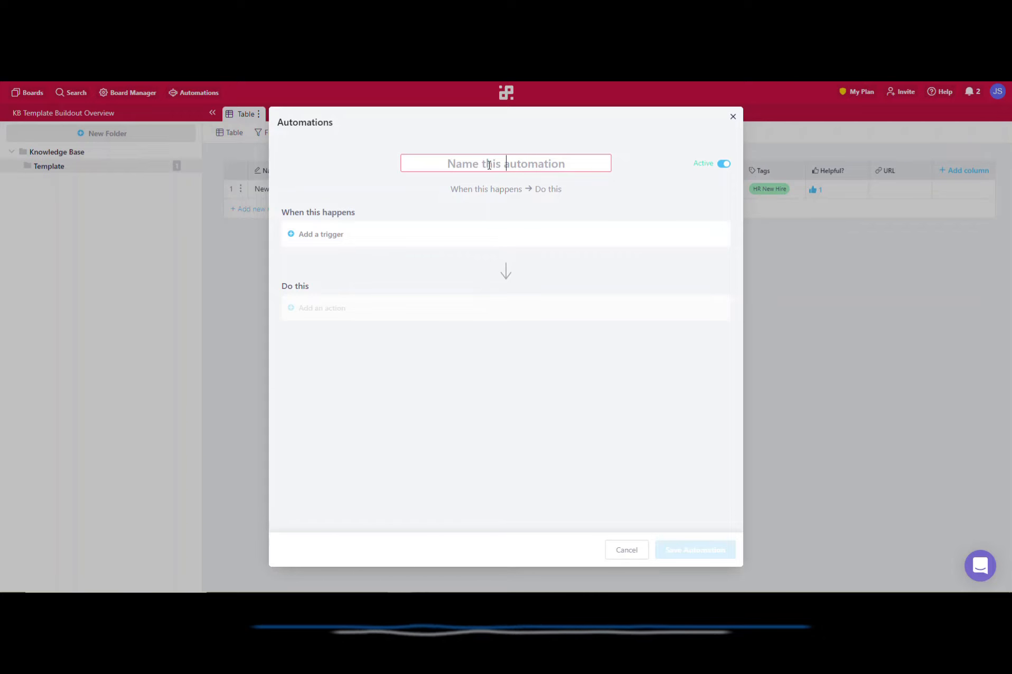
{"action": "type", "text": "Set Expiration"}
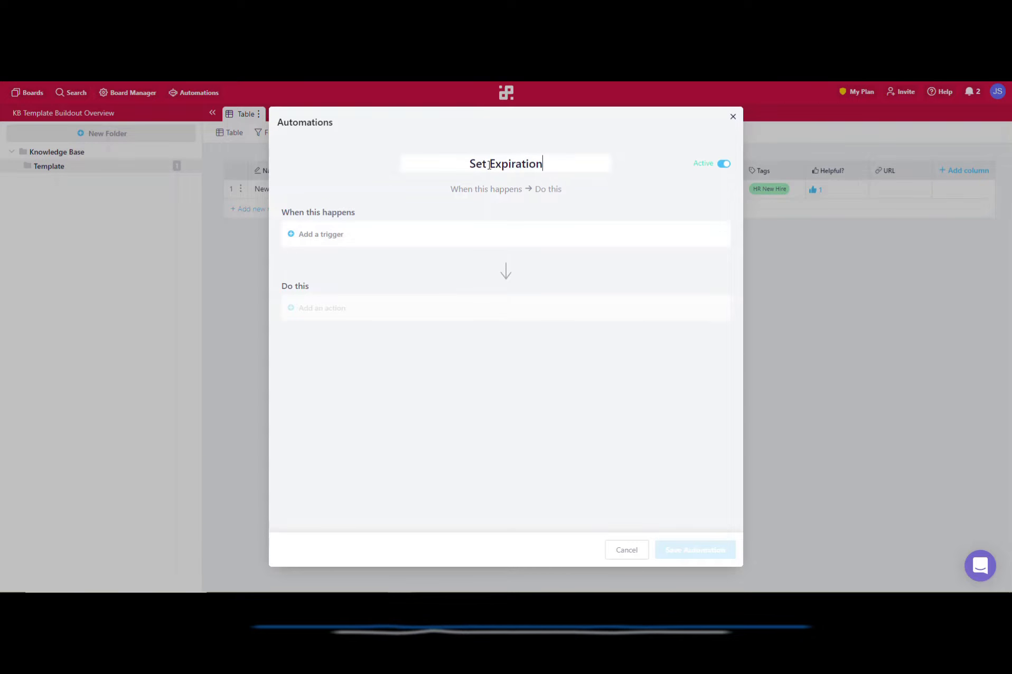
{"action": "type", "text": " Date"}
{"action": "left_click", "coordinate": [431, 235]}
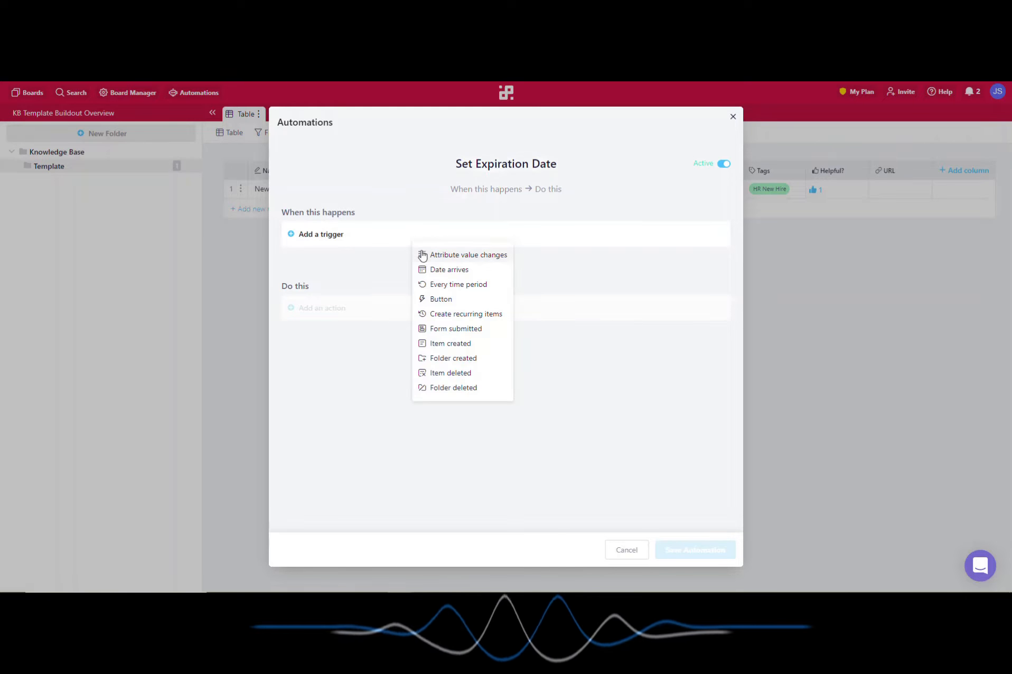
{"action": "left_click", "coordinate": [467, 345]}
Step: Add an Update an item action to the automation and choose Expire At as the attribute to update
{"action": "left_click", "coordinate": [379, 357]}
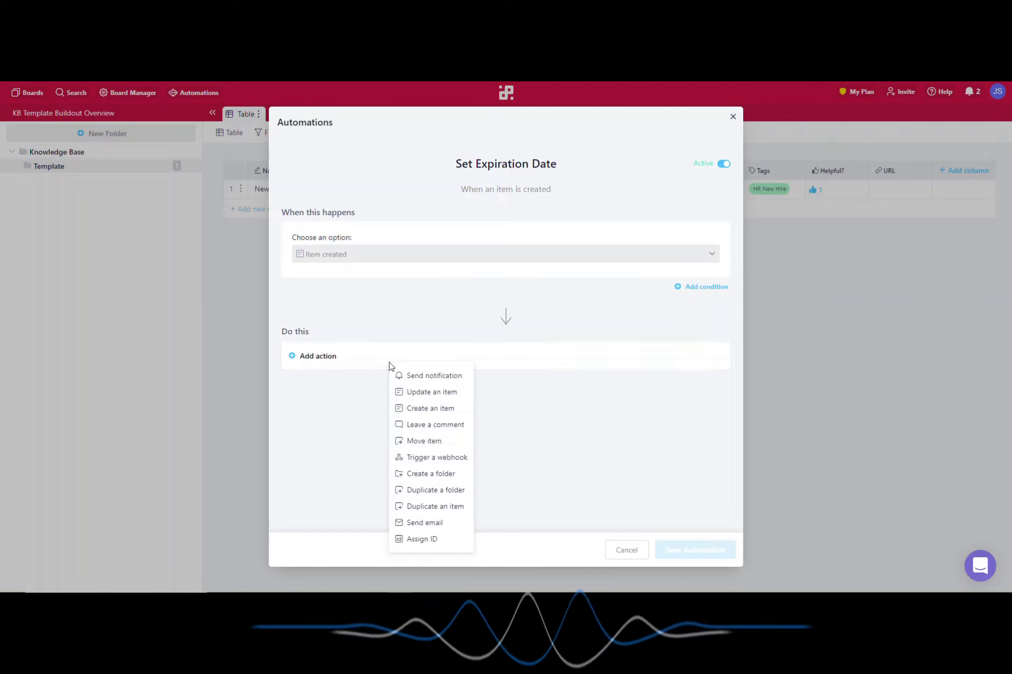
{"action": "left_click", "coordinate": [441, 393]}
{"action": "left_click", "coordinate": [374, 410]}
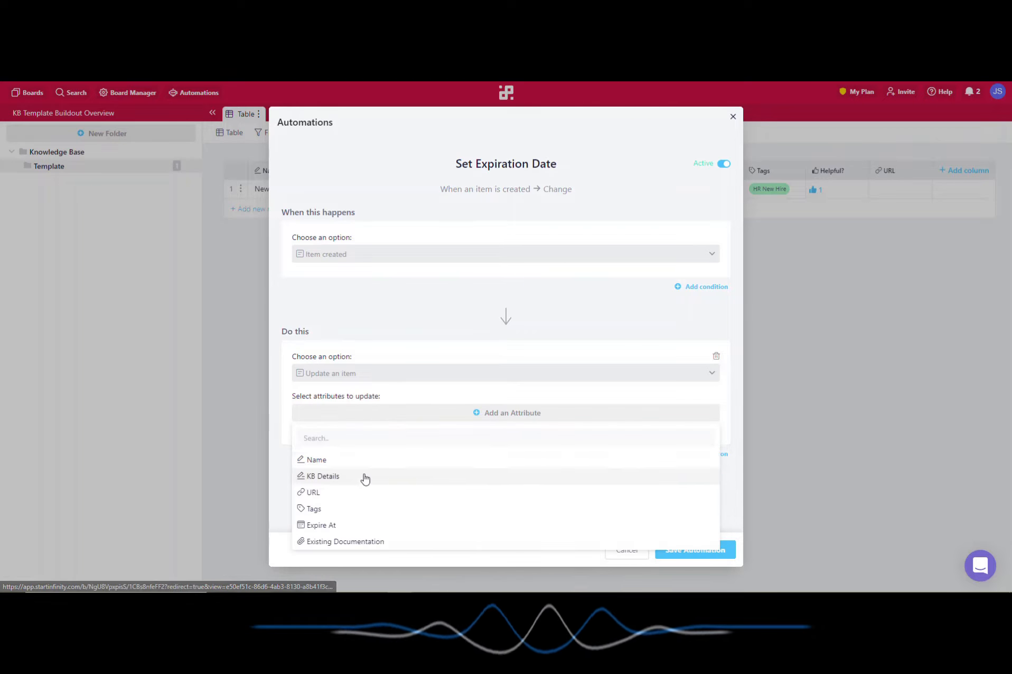
{"action": "left_click", "coordinate": [345, 527]}
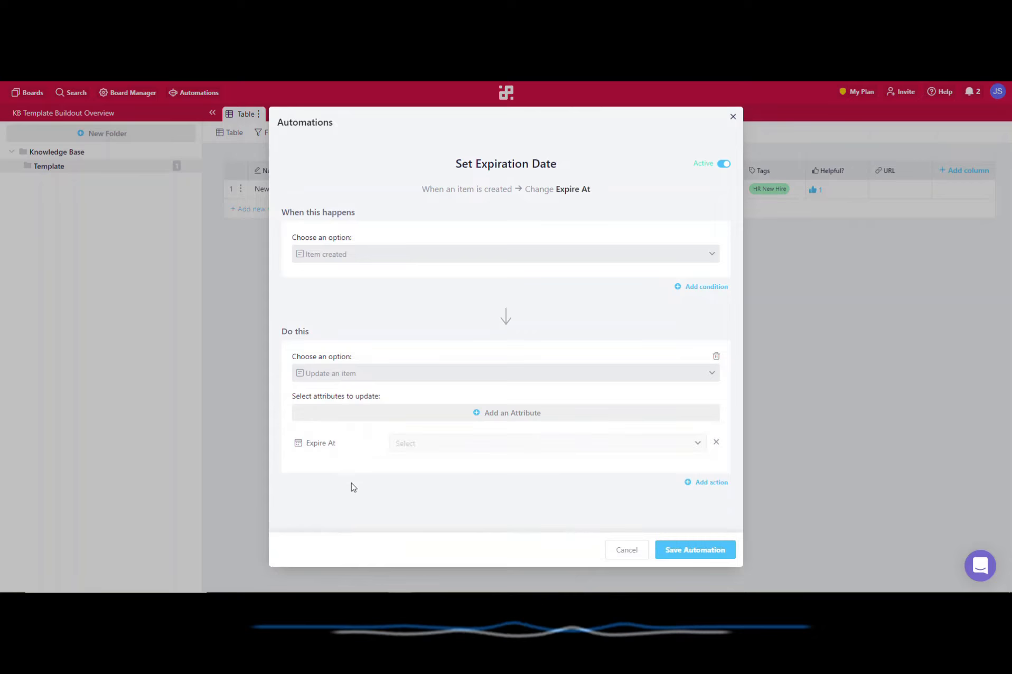
Step: Set Expire At to an offset of 12 months after Trigger Time, save the automation, and close the Automations window
{"action": "left_click", "coordinate": [406, 449]}
{"action": "left_click", "coordinate": [496, 427]}
{"action": "left_click", "coordinate": [515, 446]}
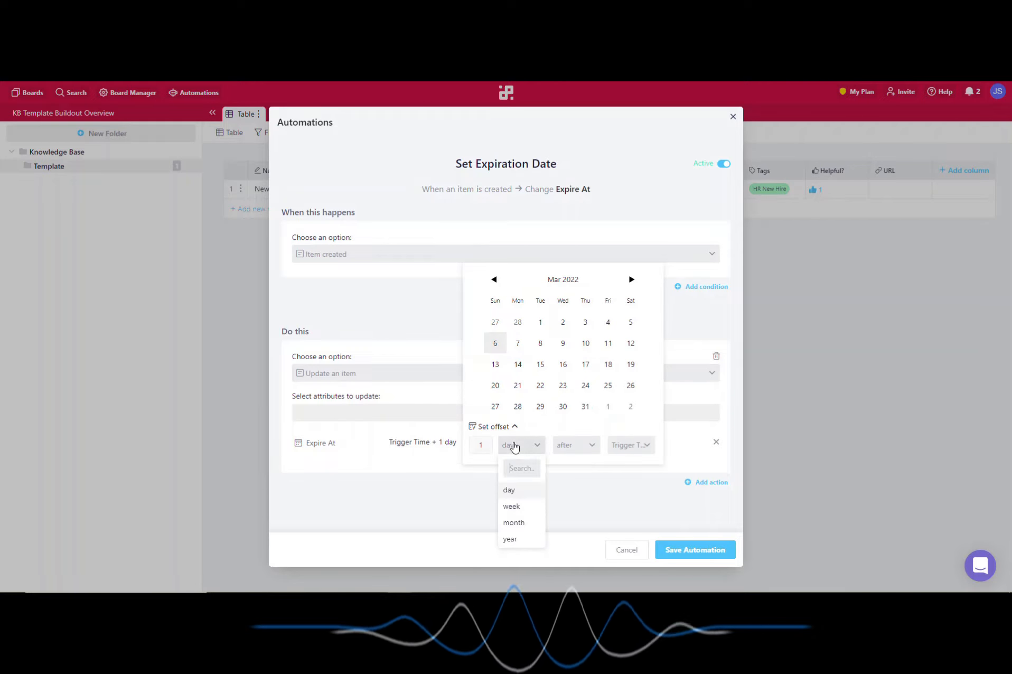
{"action": "left_click", "coordinate": [515, 523]}
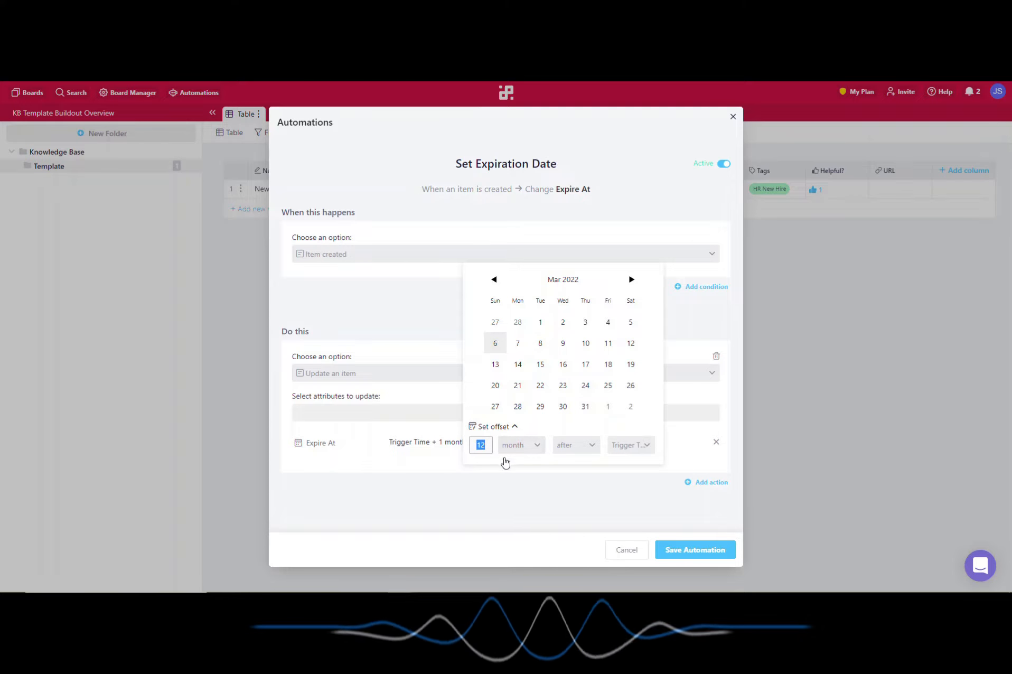
{"action": "left_click", "coordinate": [469, 487]}
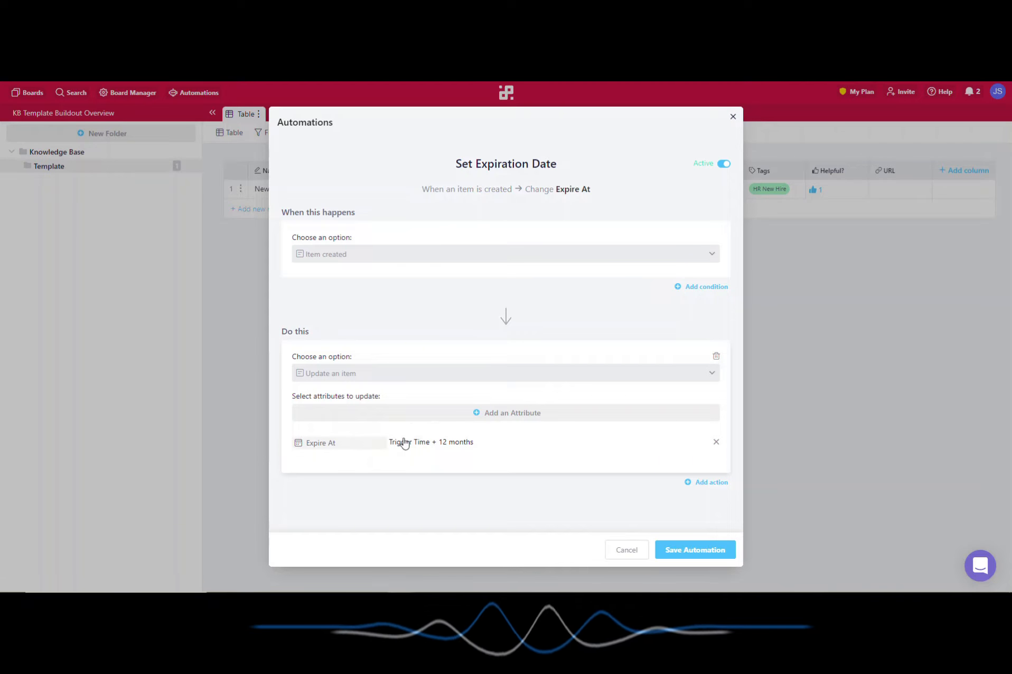
{"action": "left_click", "coordinate": [702, 551]}
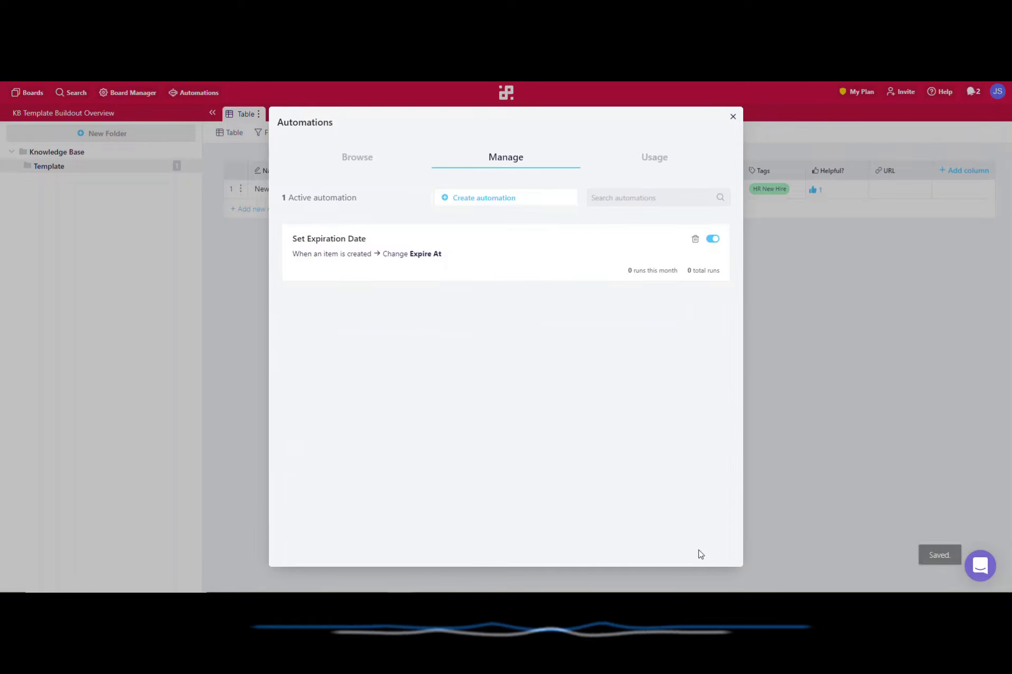
{"action": "left_click", "coordinate": [746, 319]}
Step: Add a row named "New Article" to the table, check its attributes in the item window, and close it
{"action": "left_click", "coordinate": [245, 209]}
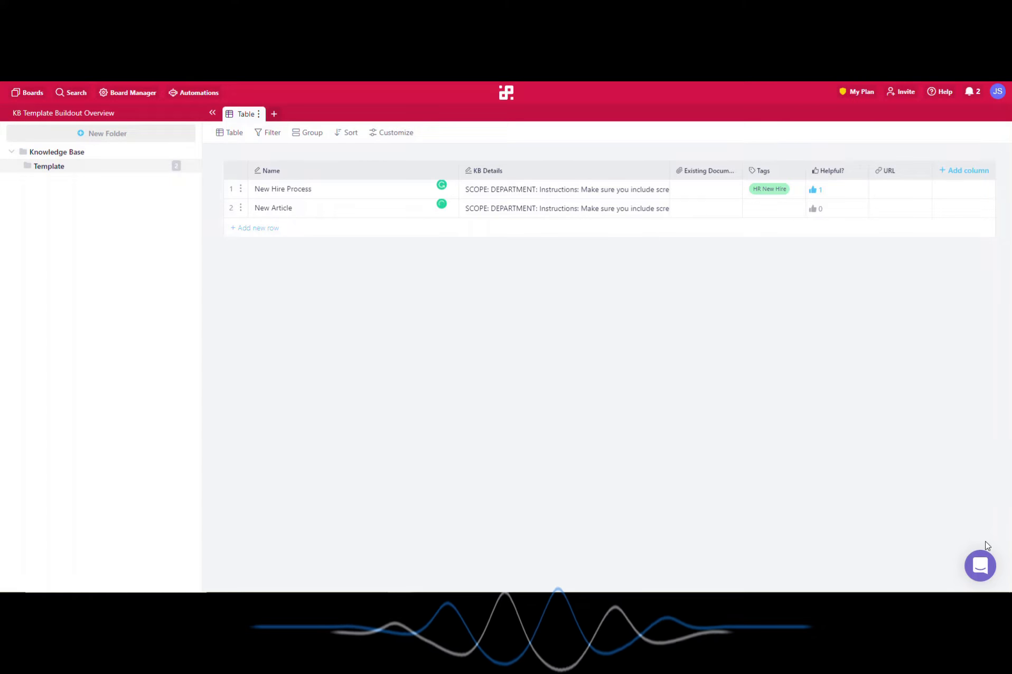
{"action": "left_click", "coordinate": [231, 209]}
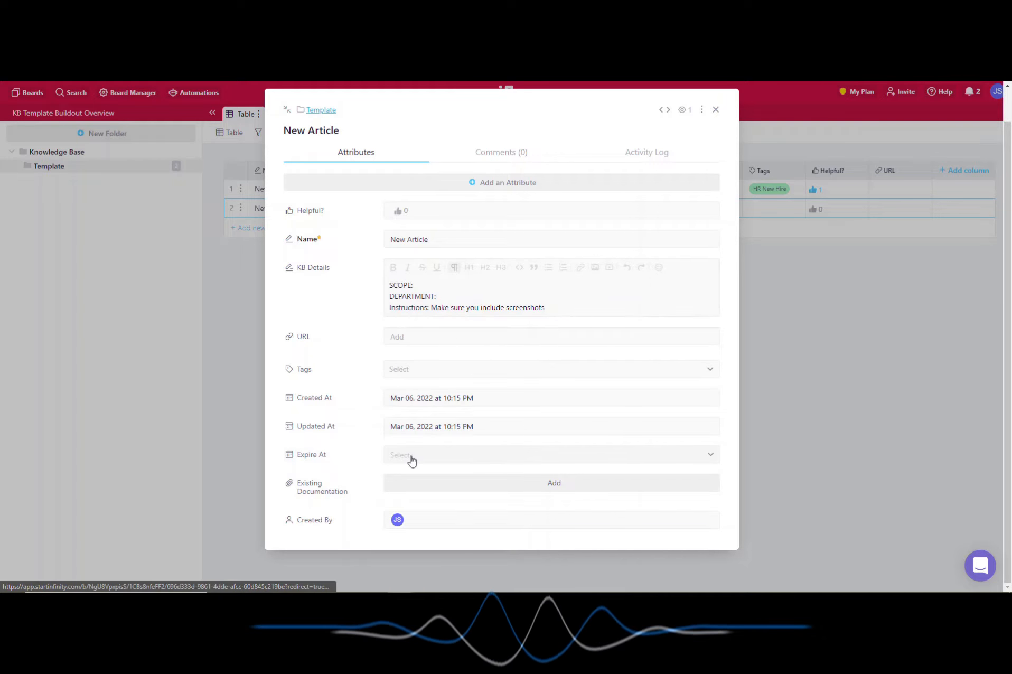
{"action": "left_click", "coordinate": [573, 307]}
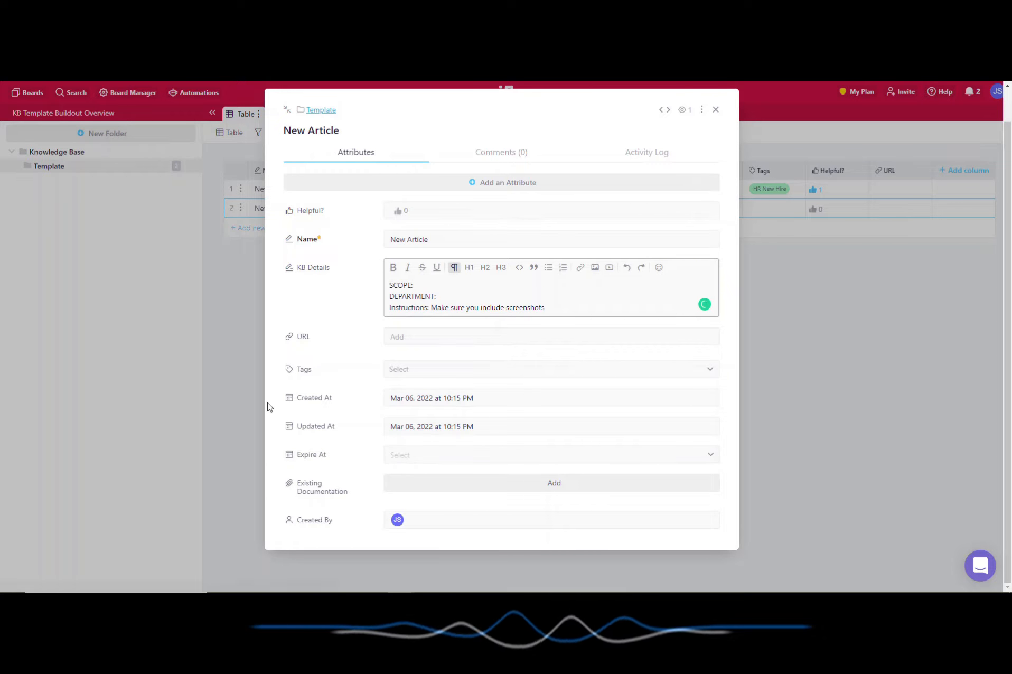
{"action": "left_click", "coordinate": [258, 391]}
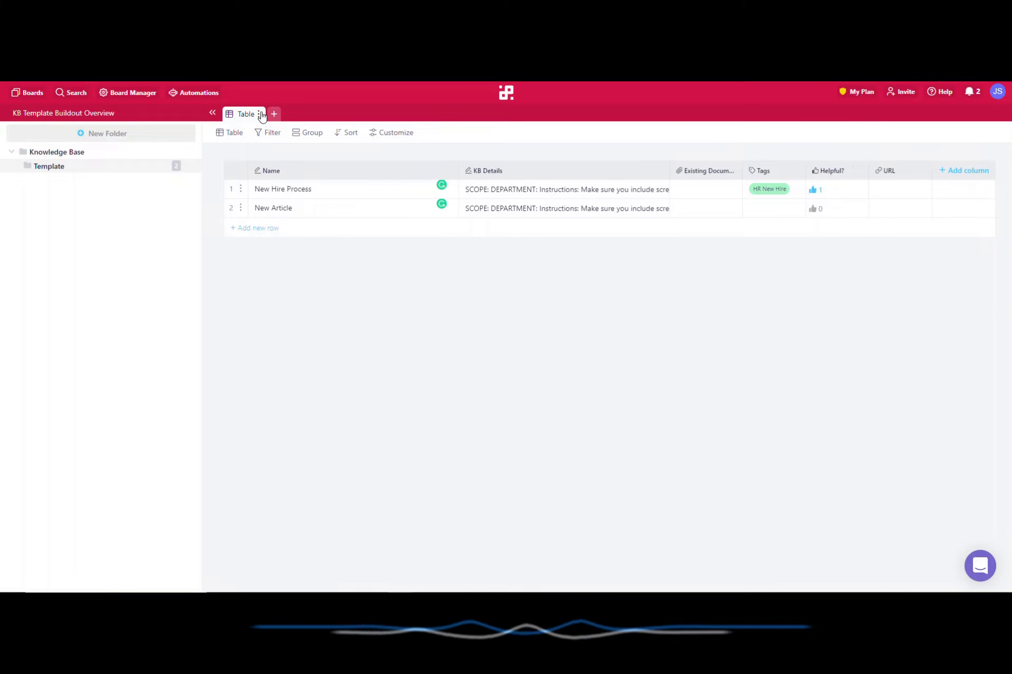
Step: Create an automation named "Update Expiration Date" that is triggered when the KB Details attribute value changes
{"action": "left_click", "coordinate": [199, 93]}
{"action": "left_click", "coordinate": [481, 166]}
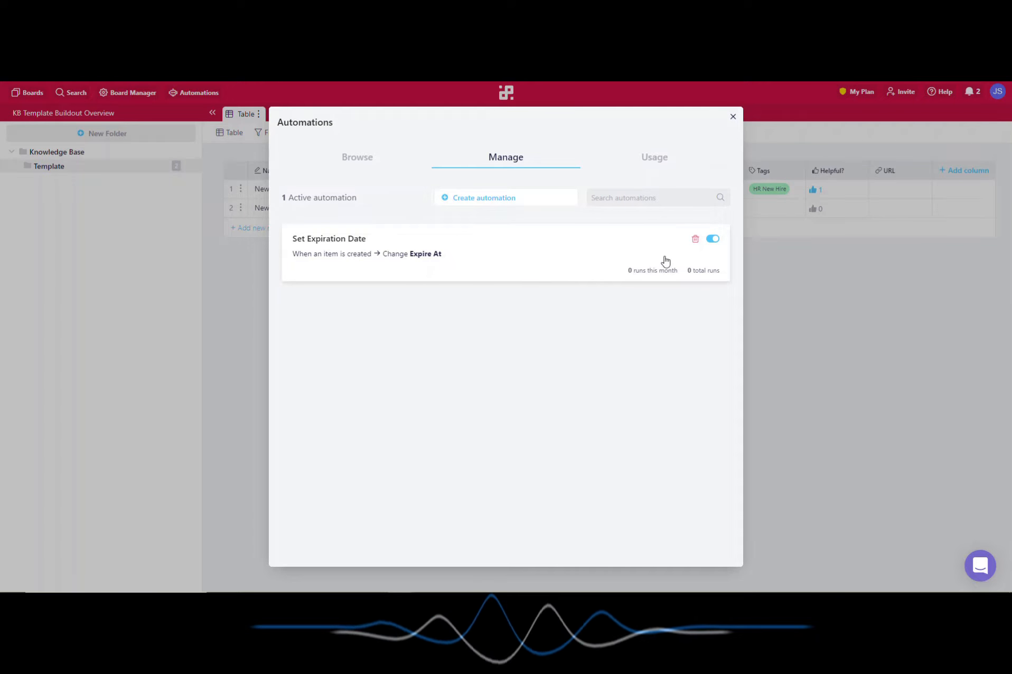
{"action": "left_click", "coordinate": [479, 202]}
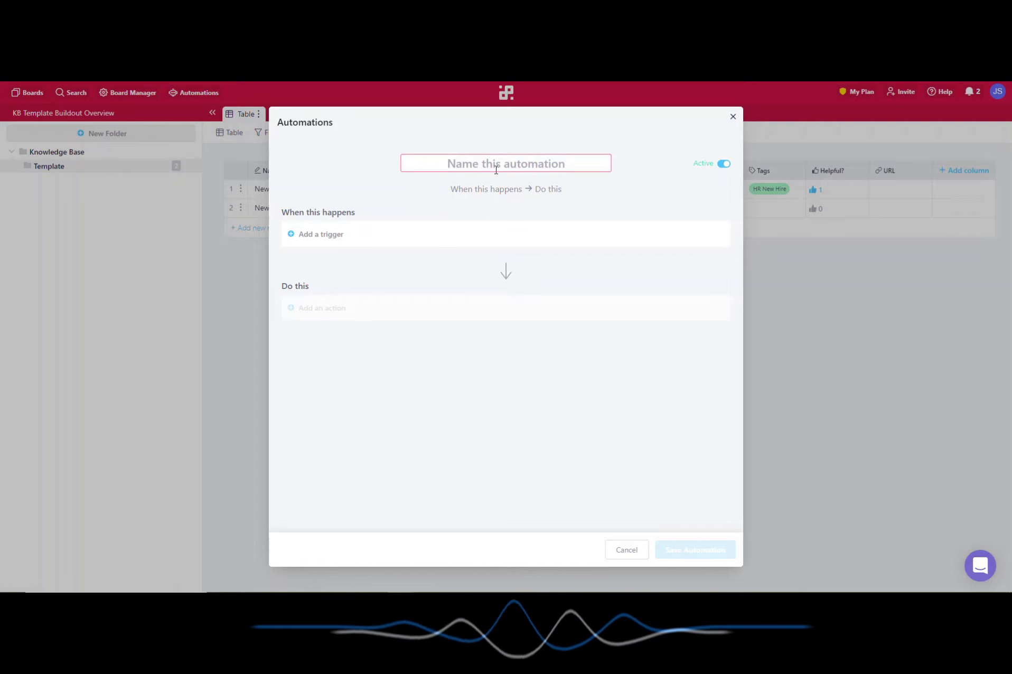
{"action": "type", "text": "Update Expiration"}
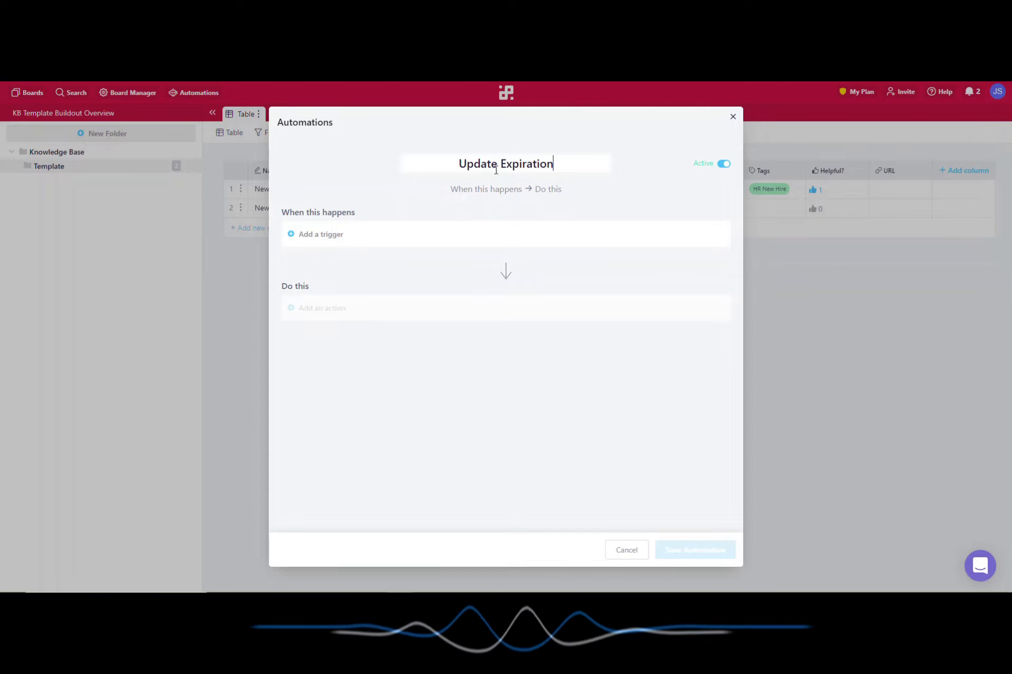
{"action": "type", "text": " Date"}
{"action": "left_click", "coordinate": [361, 240]}
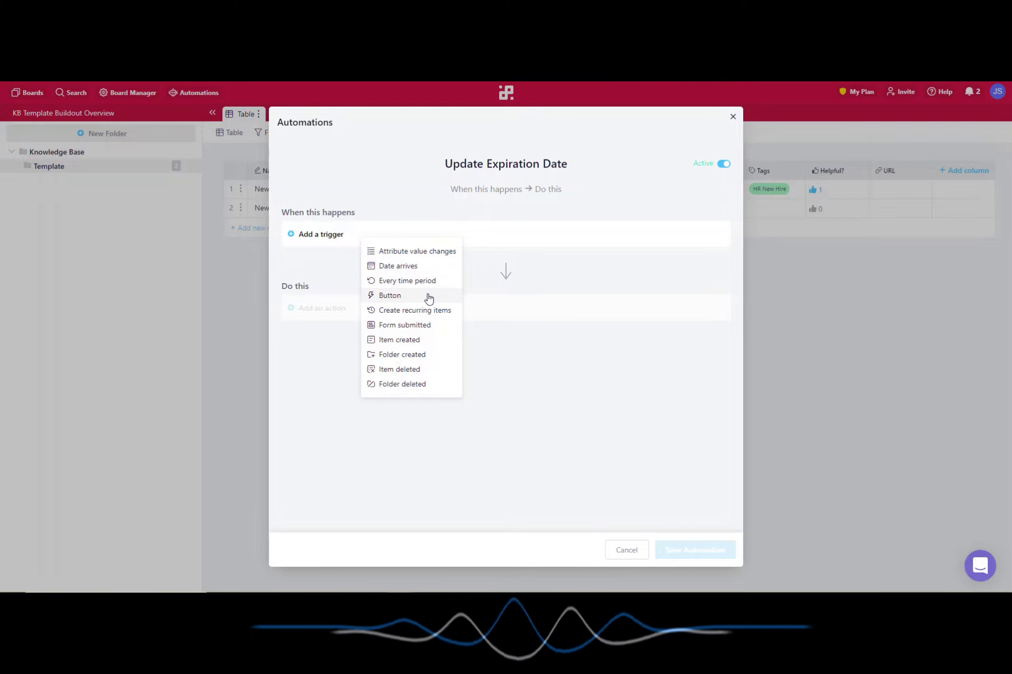
{"action": "left_click", "coordinate": [423, 251]}
{"action": "left_click", "coordinate": [361, 291]}
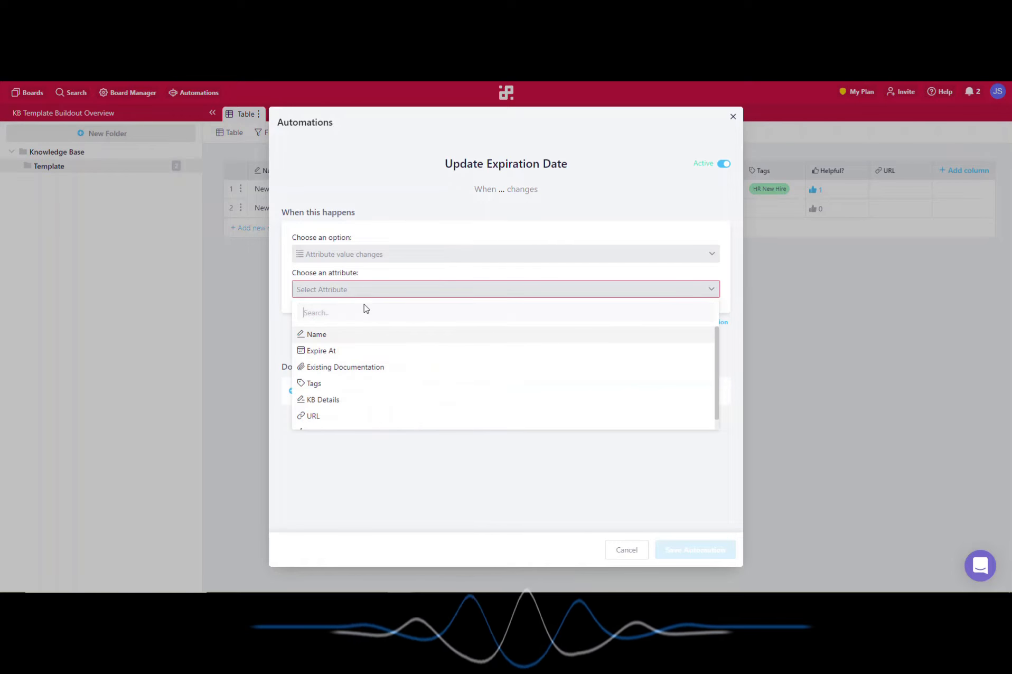
{"action": "scroll", "coordinate": [379, 380], "scroll_direction": "down", "scroll_amount": 1}
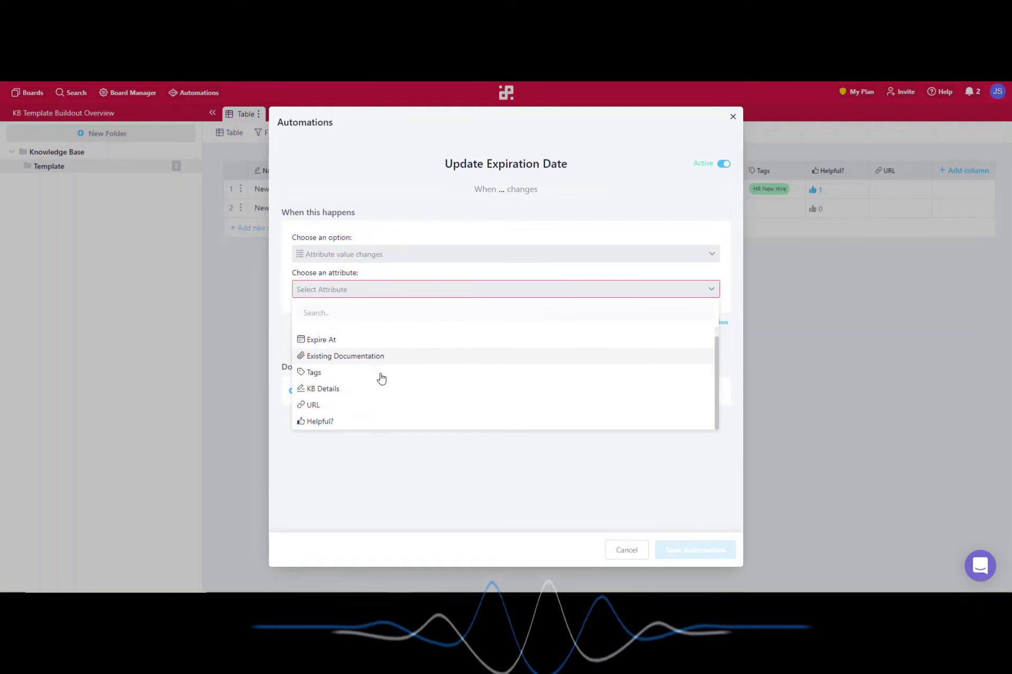
{"action": "left_click", "coordinate": [334, 394]}
Step: Give the Update Expiration Date automation an Update an item action that changes Expire At
{"action": "left_click", "coordinate": [400, 402]}
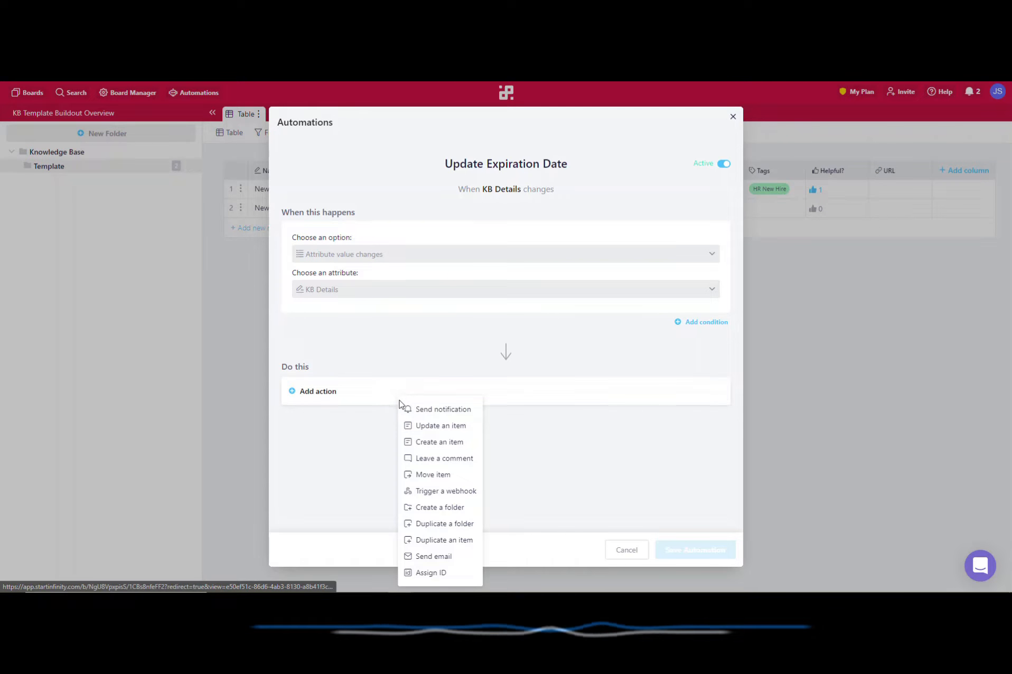
{"action": "left_click", "coordinate": [437, 426]}
{"action": "left_click", "coordinate": [386, 454]}
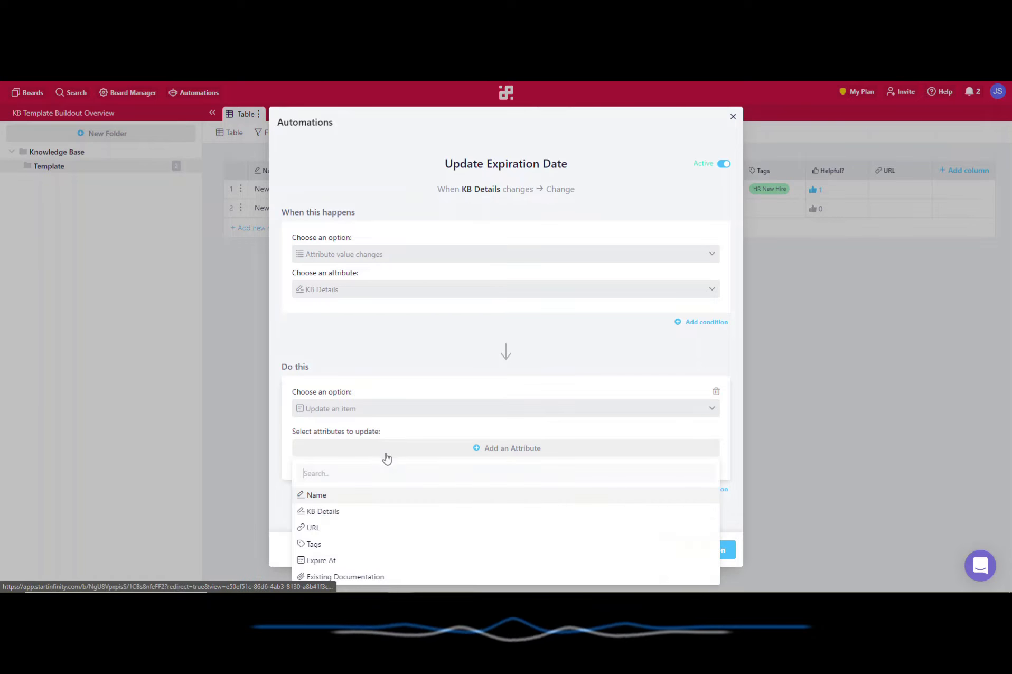
{"action": "type", "text": "ex"}
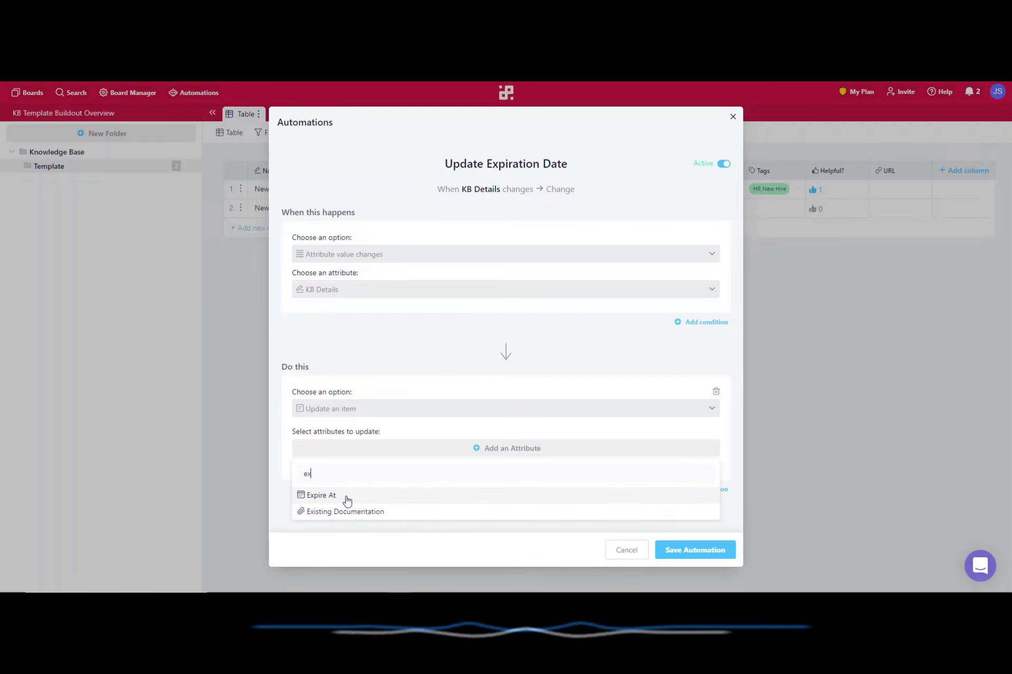
{"action": "left_click", "coordinate": [347, 497]}
Step: Offset Expire At by 12 months after Trigger Time in the Update Expiration Date automation, save it, and close Automations
{"action": "left_click", "coordinate": [411, 479]}
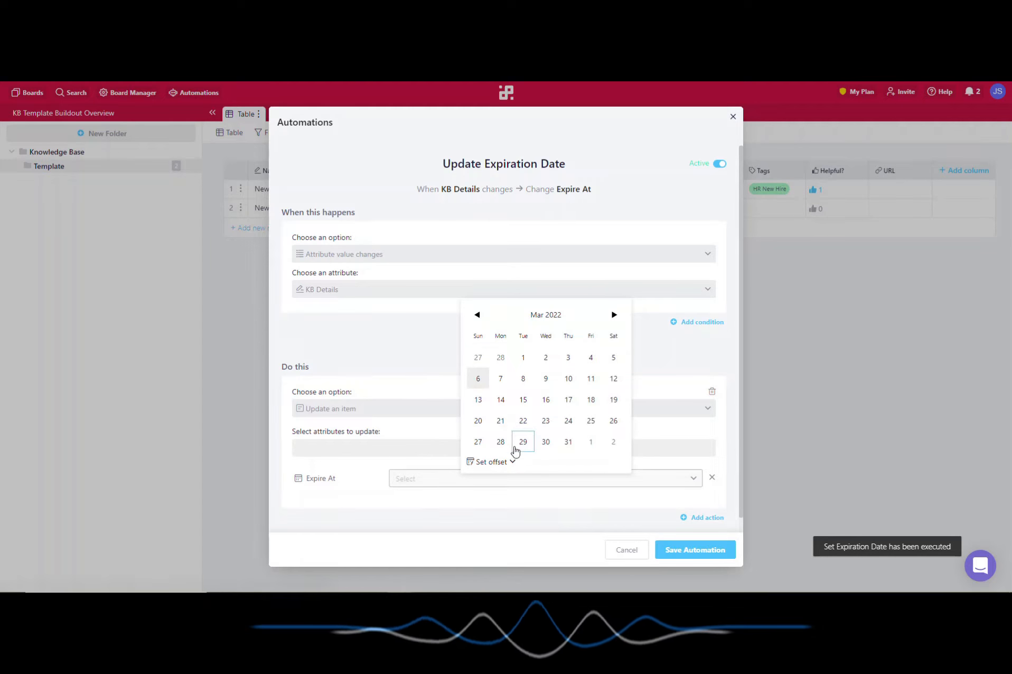
{"action": "left_click", "coordinate": [511, 463]}
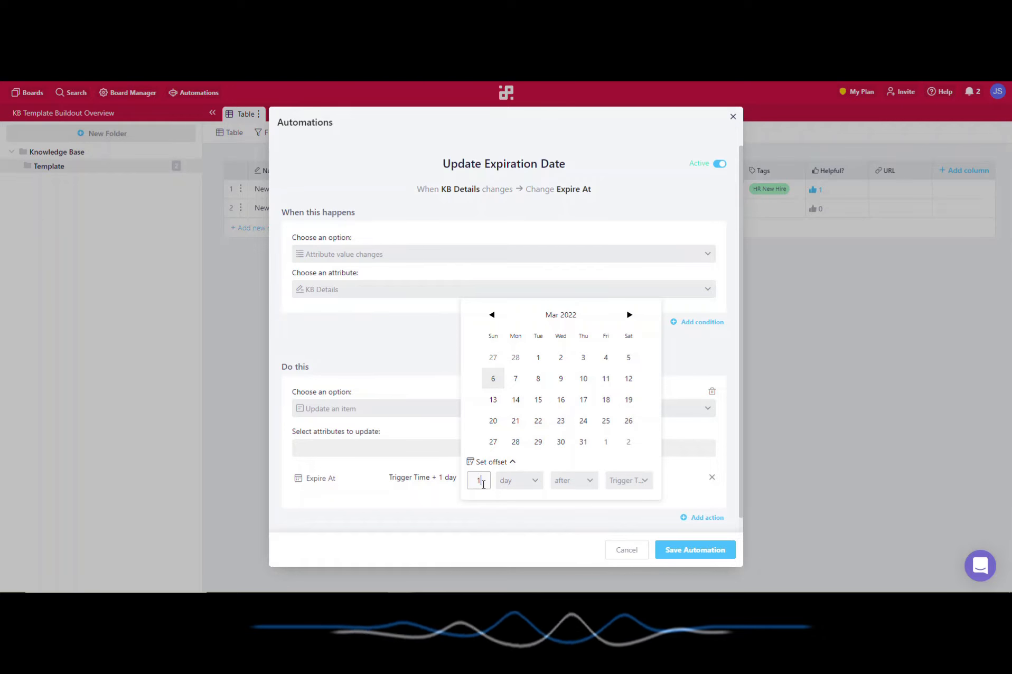
{"action": "type", "text": "2"}
{"action": "left_click", "coordinate": [527, 481]}
{"action": "left_click", "coordinate": [522, 558]}
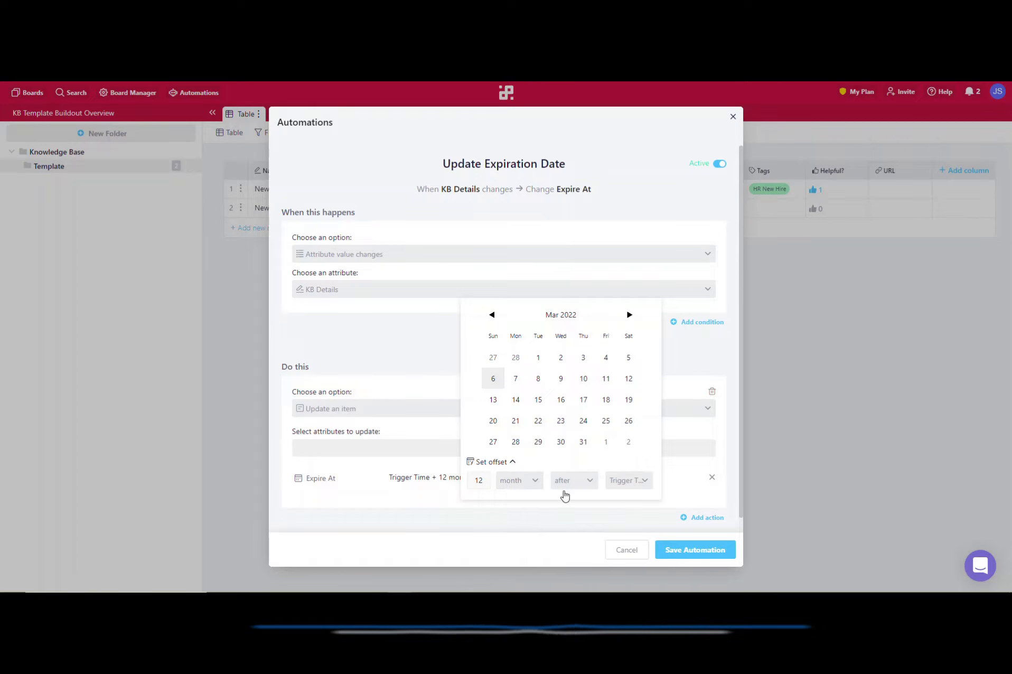
{"action": "left_click", "coordinate": [618, 519]}
{"action": "left_click", "coordinate": [711, 556]}
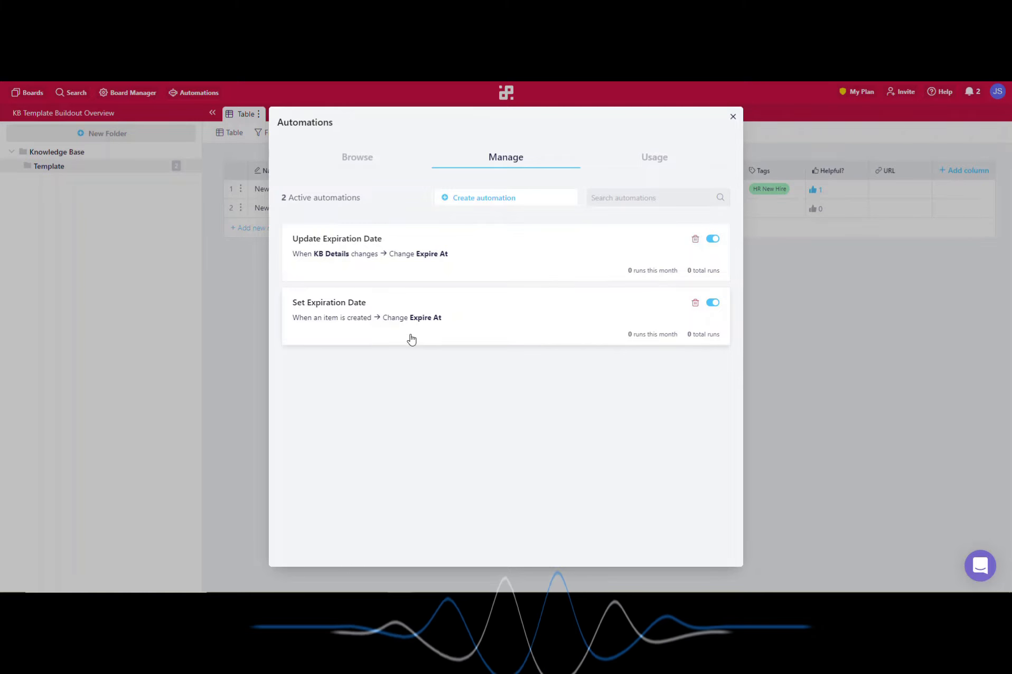
{"action": "left_click", "coordinate": [851, 282]}
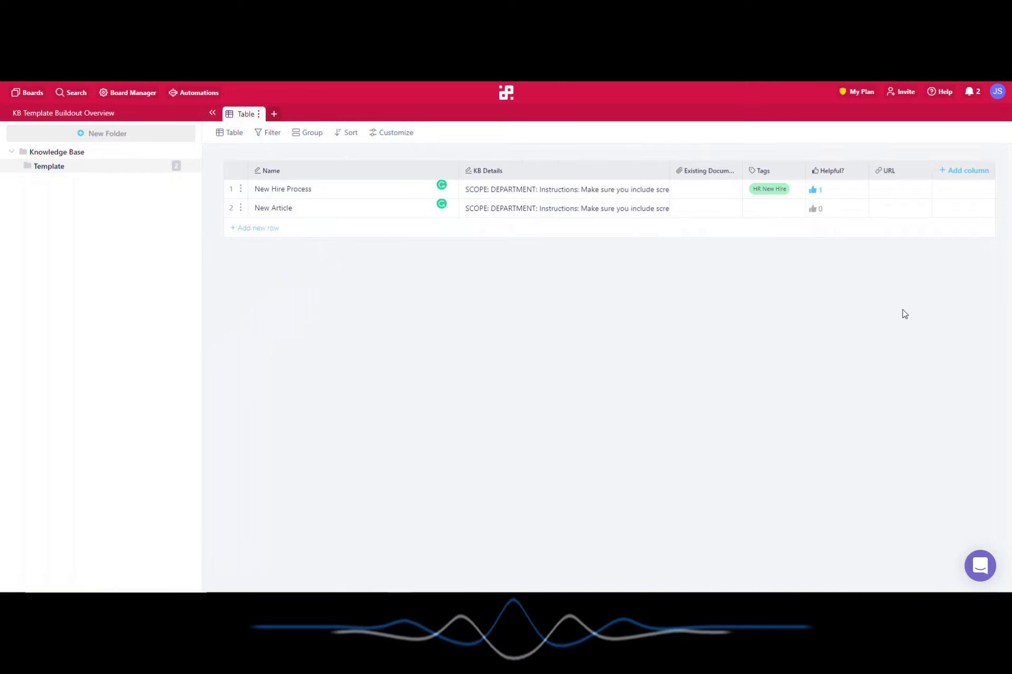
Step: Show the Expire At column in the table
{"action": "left_click", "coordinate": [383, 132]}
{"action": "left_click", "coordinate": [479, 334]}
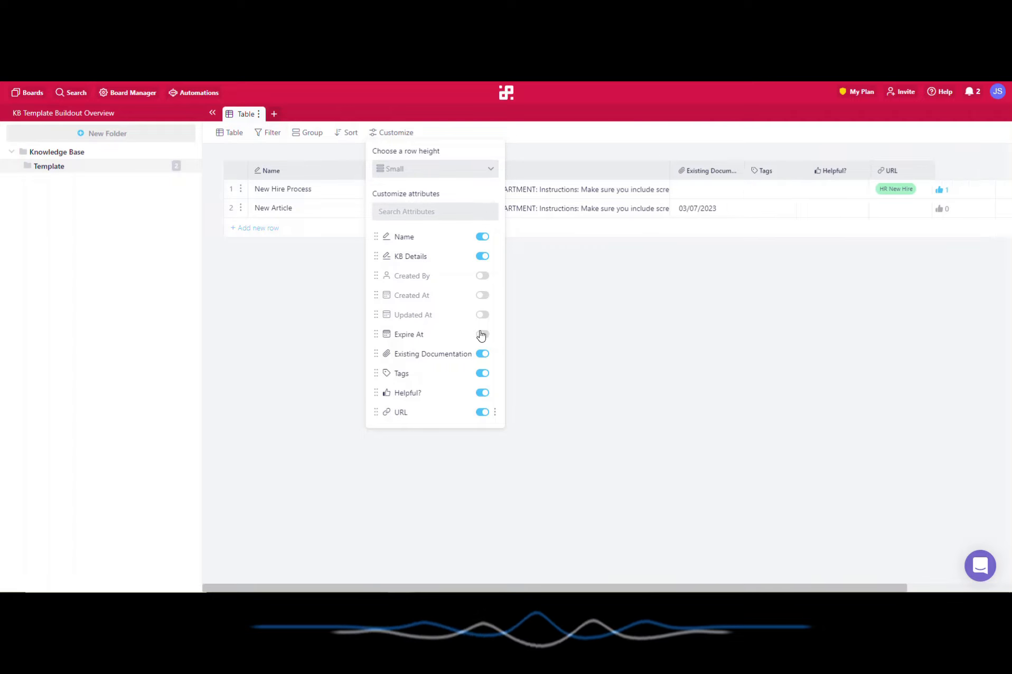
{"action": "left_click", "coordinate": [705, 211]}
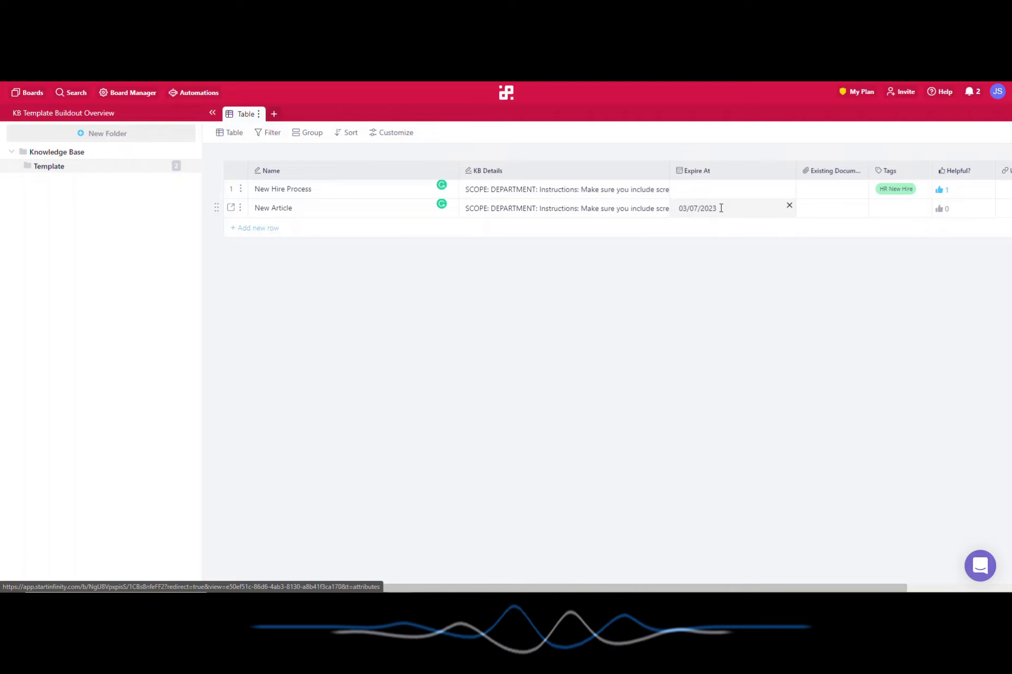
Step: Enter "This is the change of SCOPE I am making" after SCOPE in New Hire Process's KB Details and close the item
{"action": "left_click", "coordinate": [231, 189]}
{"action": "left_click", "coordinate": [451, 322]}
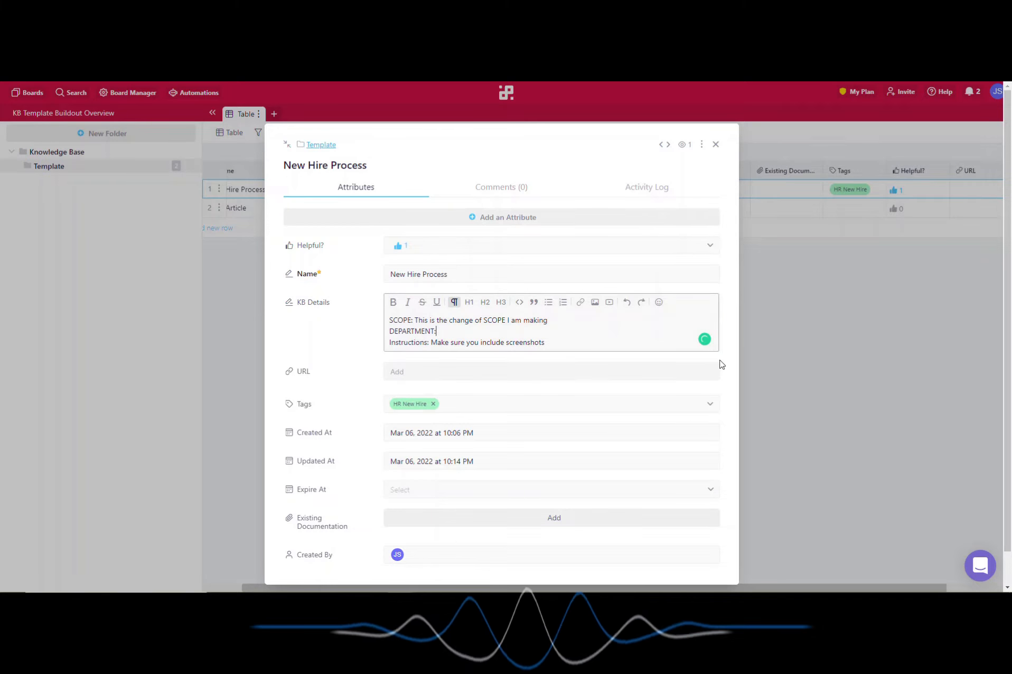
{"action": "left_click", "coordinate": [780, 367]}
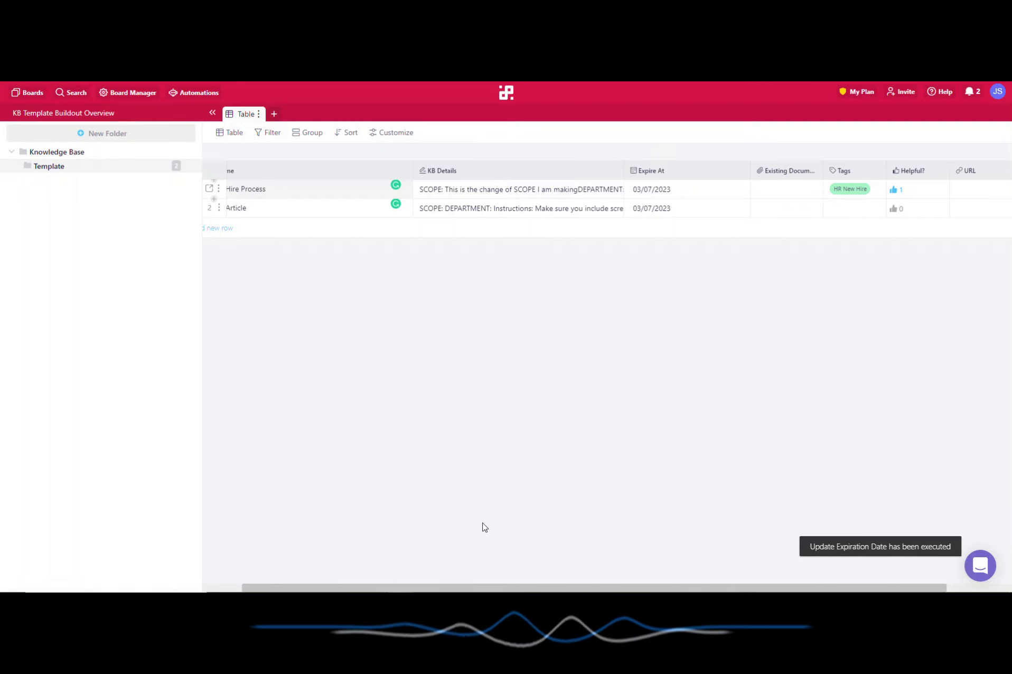
Step: Rename the Template folder's table view as Active Articles
{"action": "left_click_drag", "start_coordinate": [502, 587], "coordinate": [465, 587]}
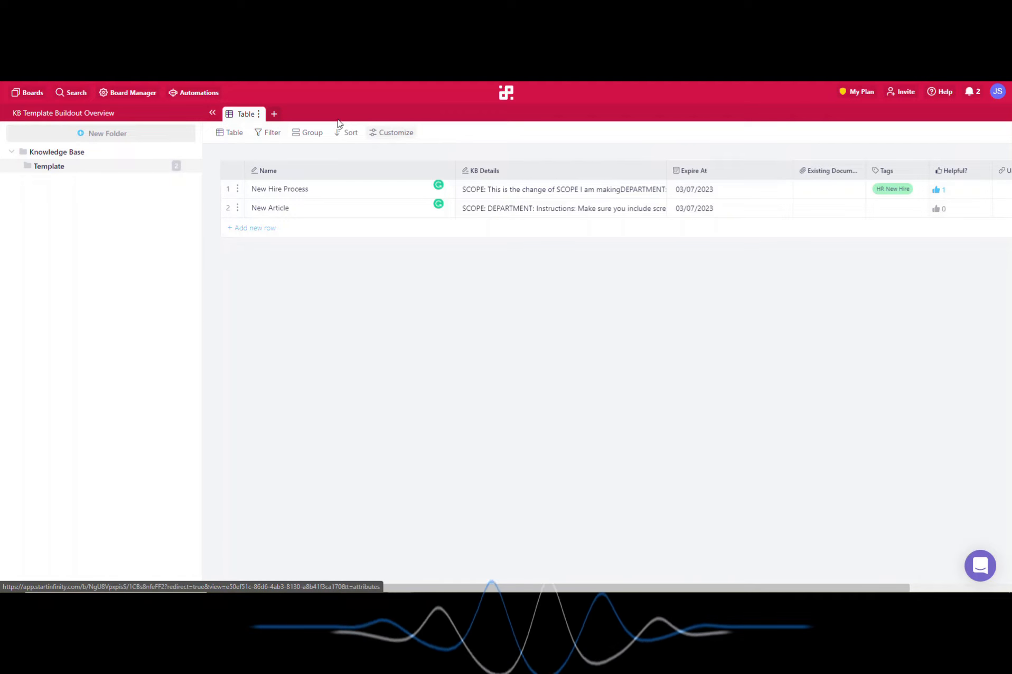
{"action": "left_click", "coordinate": [258, 115]}
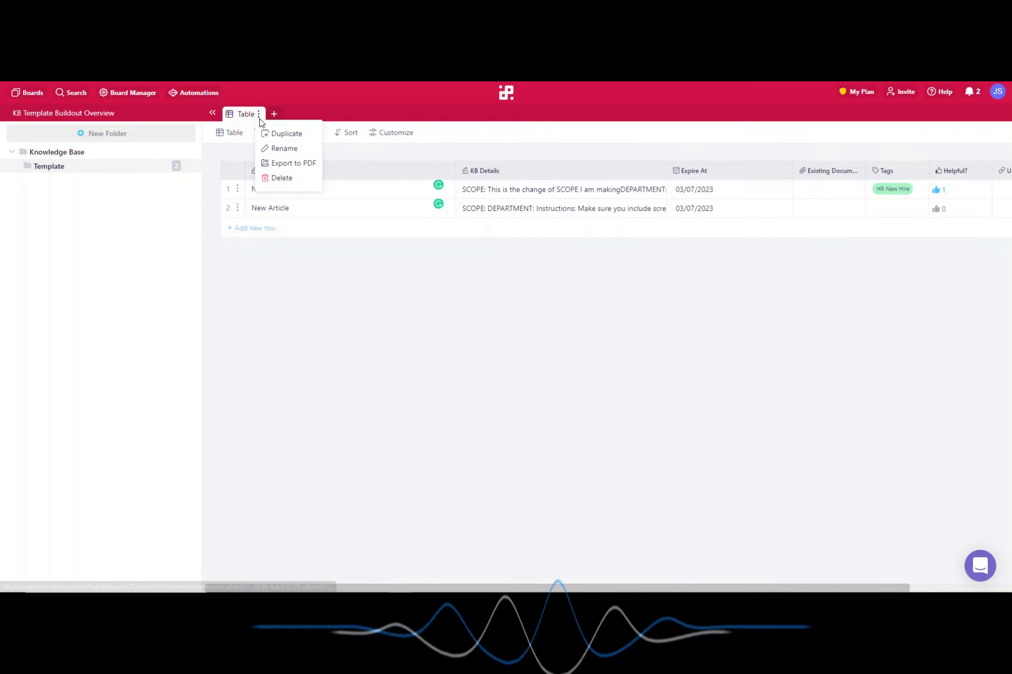
{"action": "left_click", "coordinate": [278, 148]}
{"action": "type", "text": "Active Articles"}
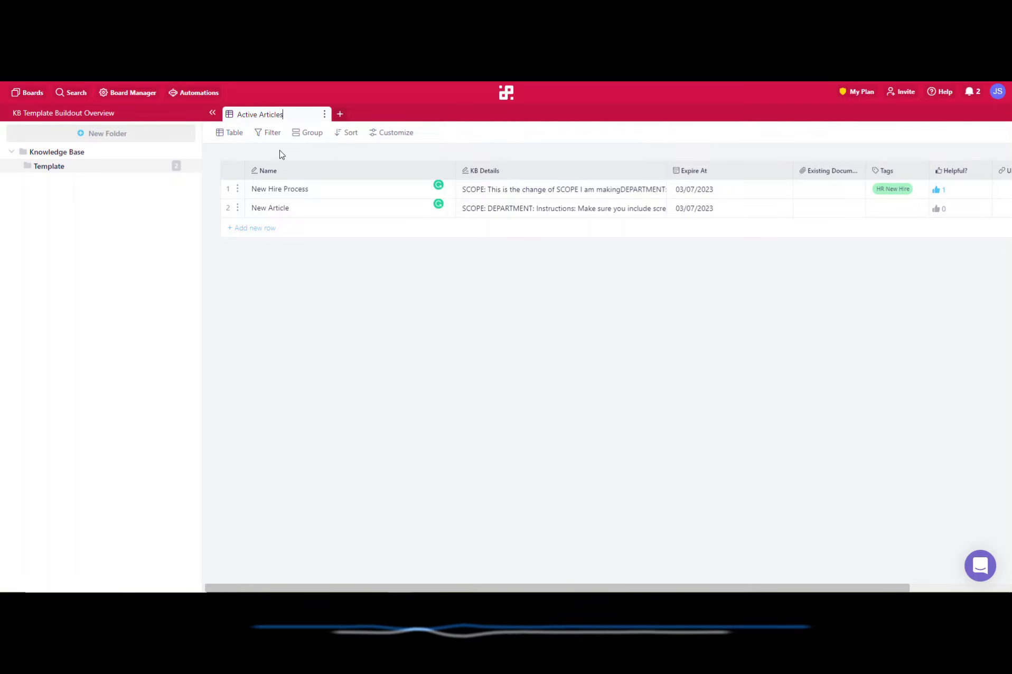
{"action": "left_click", "coordinate": [328, 290]}
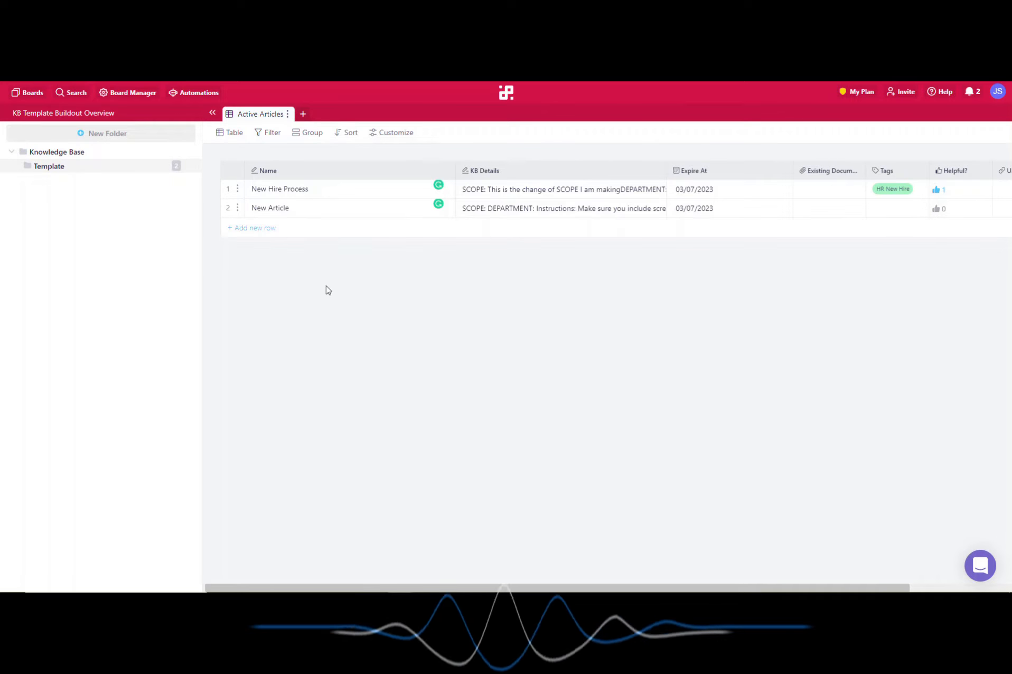
Step: Duplicate the Active Articles view and rename the copy as Expired Articles
{"action": "left_click", "coordinate": [288, 114]}
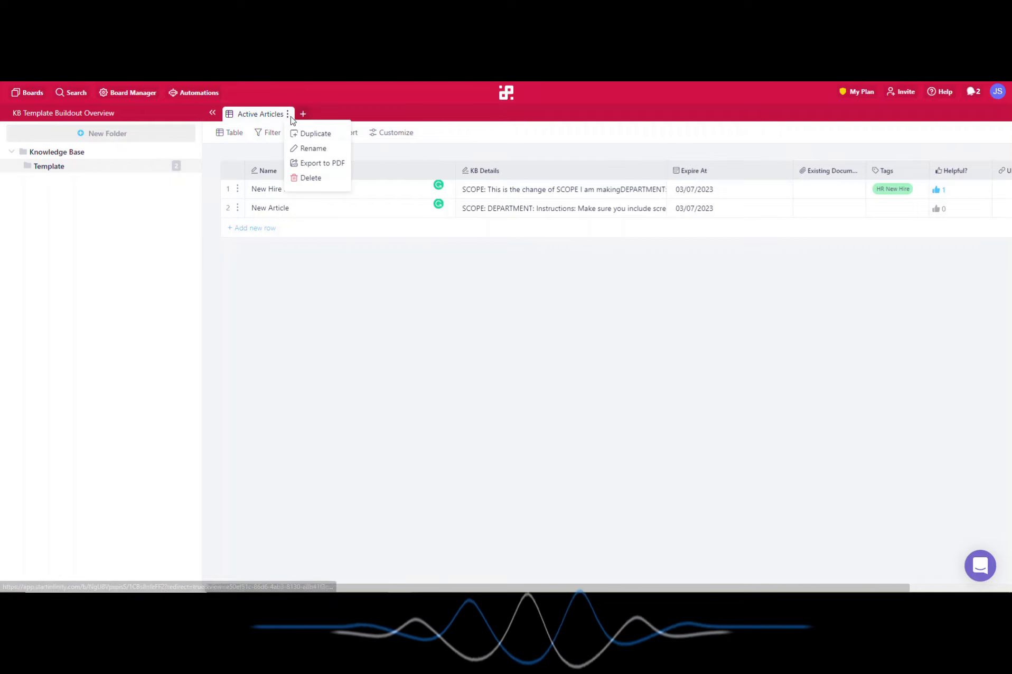
{"action": "left_click", "coordinate": [325, 111]}
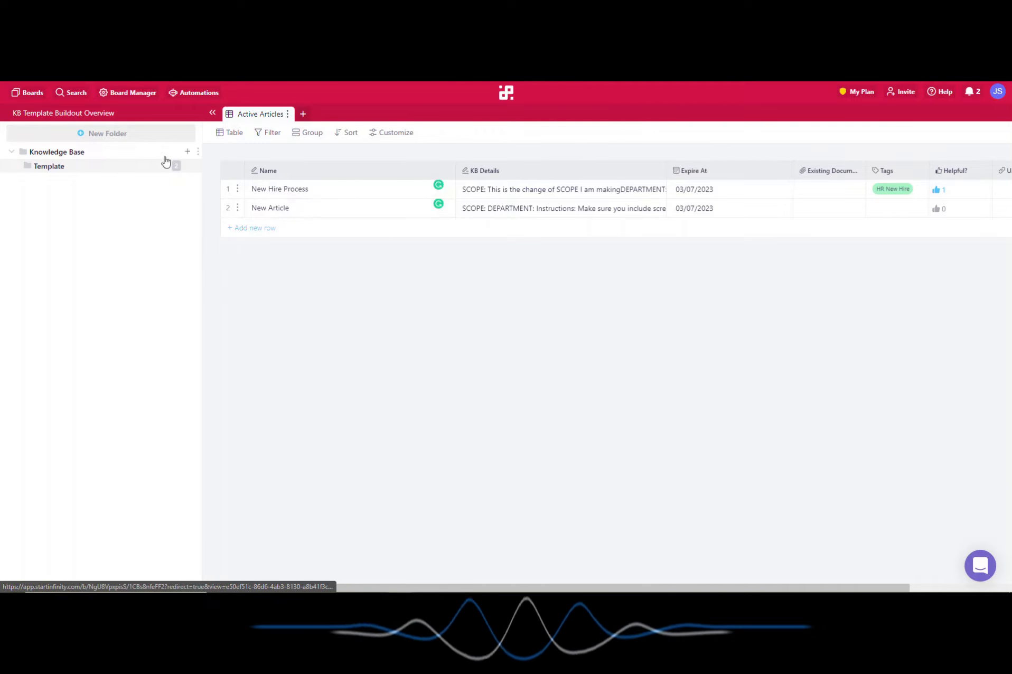
{"action": "left_click", "coordinate": [287, 114]}
{"action": "left_click", "coordinate": [320, 136]}
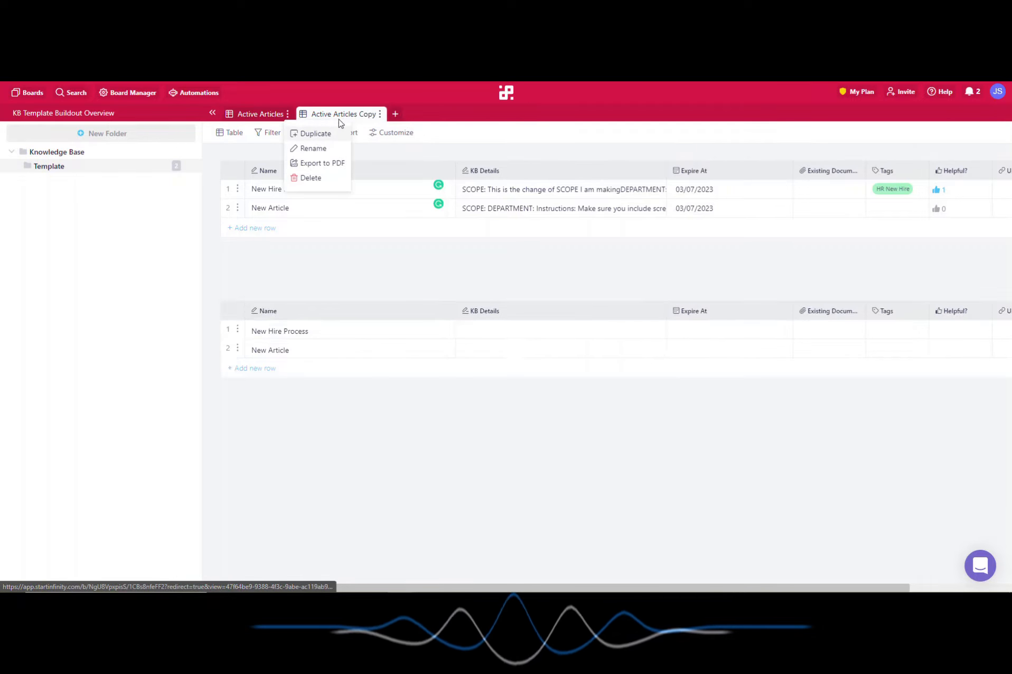
{"action": "left_click", "coordinate": [380, 114]}
{"action": "left_click", "coordinate": [394, 147]}
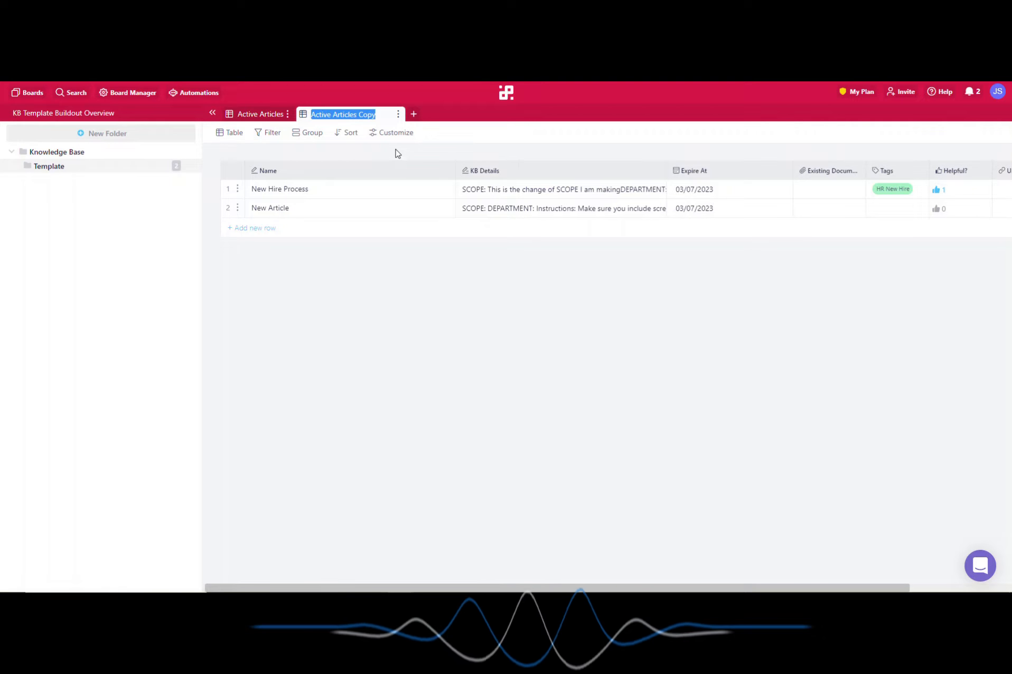
{"action": "type", "text": "Expired"}
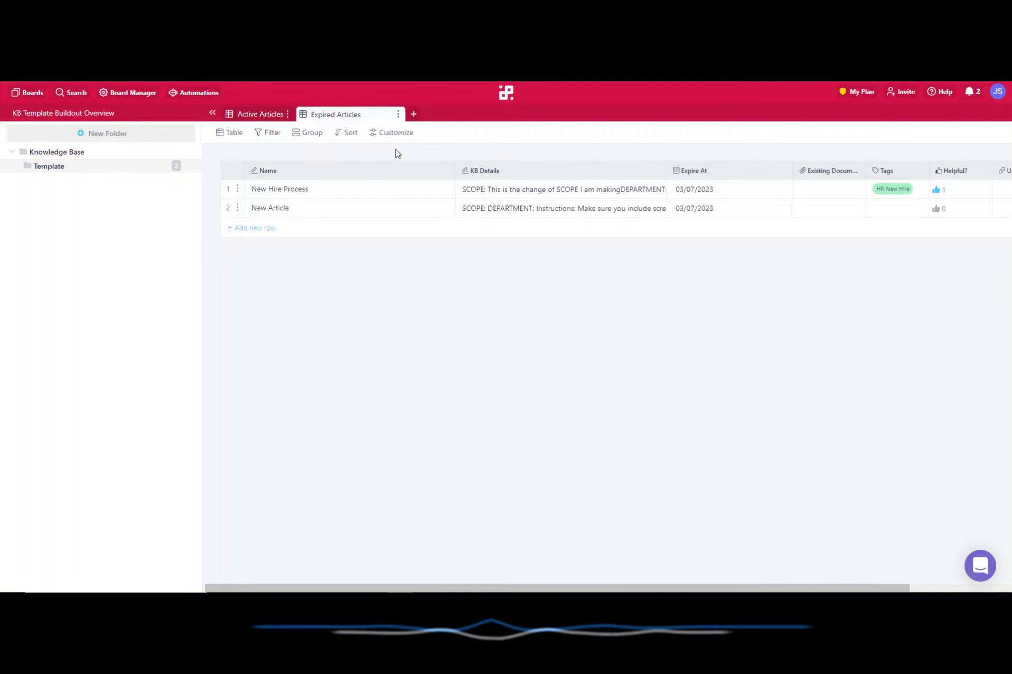
{"action": "left_click", "coordinate": [365, 287]}
Step: Filter the Active Articles view to items whose Expire At is After Now
{"action": "left_click", "coordinate": [281, 114]}
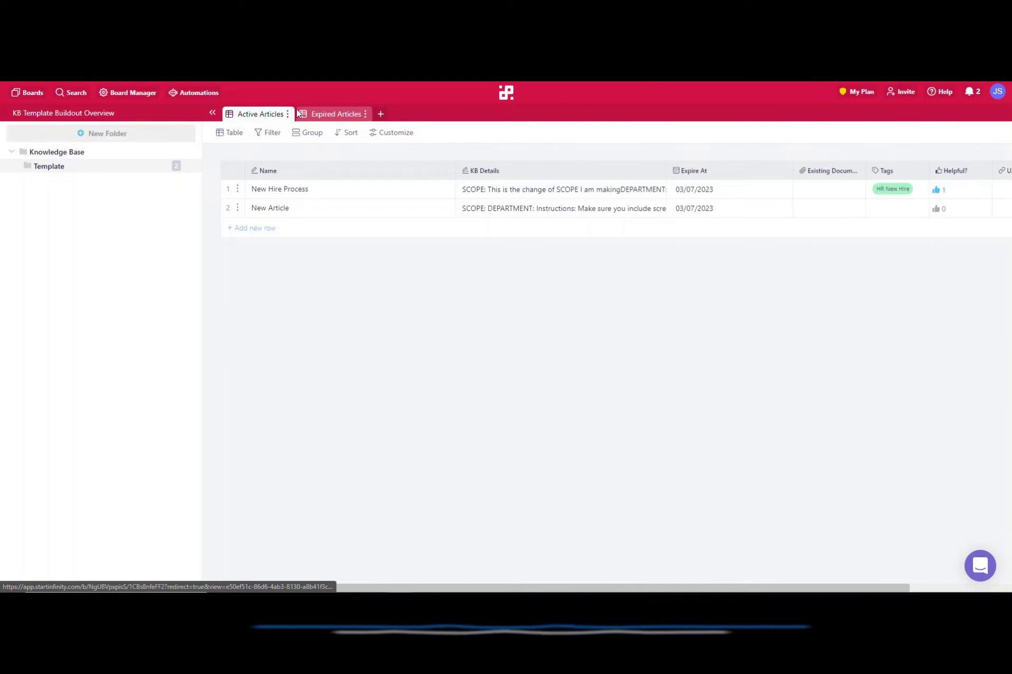
{"action": "left_click", "coordinate": [271, 133]}
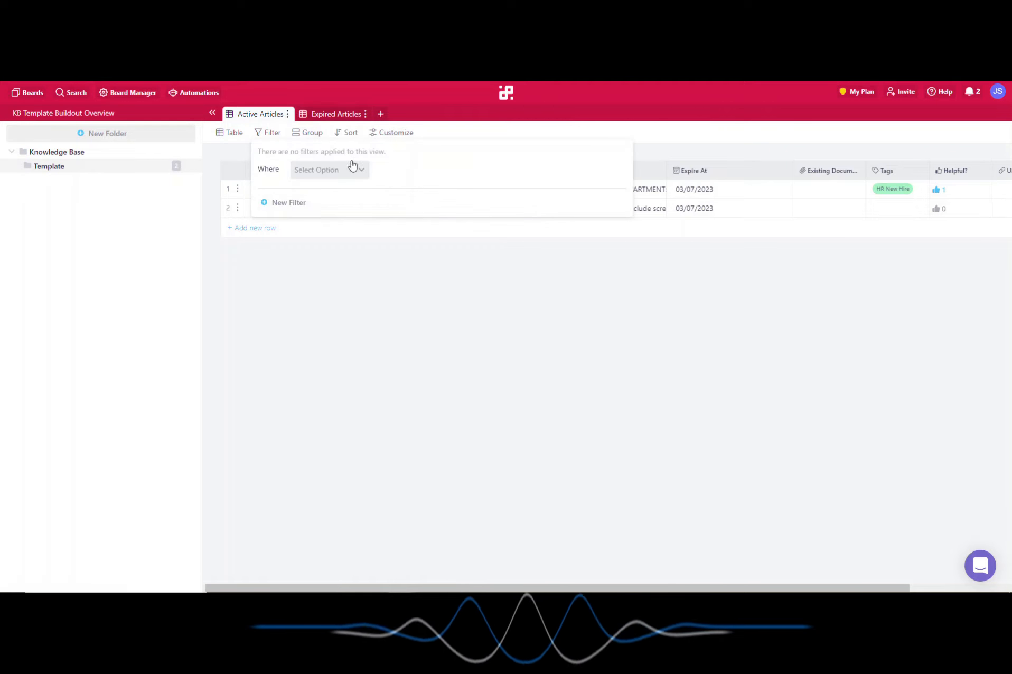
{"action": "left_click", "coordinate": [334, 169]}
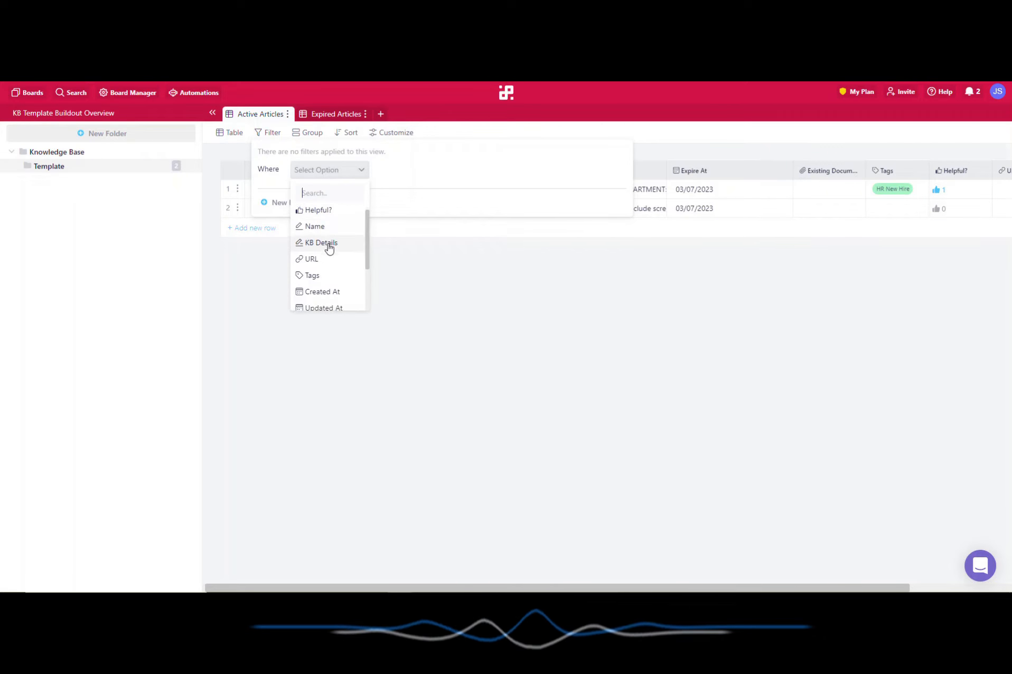
{"action": "scroll", "coordinate": [357, 300], "scroll_direction": "down", "scroll_amount": 3}
{"action": "left_click", "coordinate": [344, 255]}
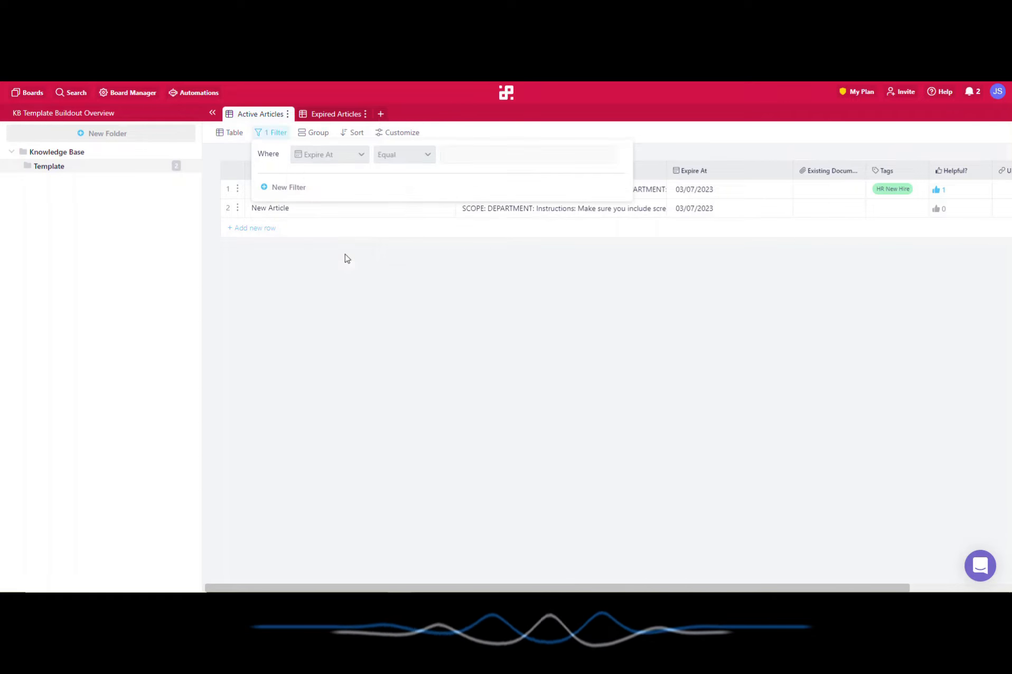
{"action": "left_click", "coordinate": [410, 158]}
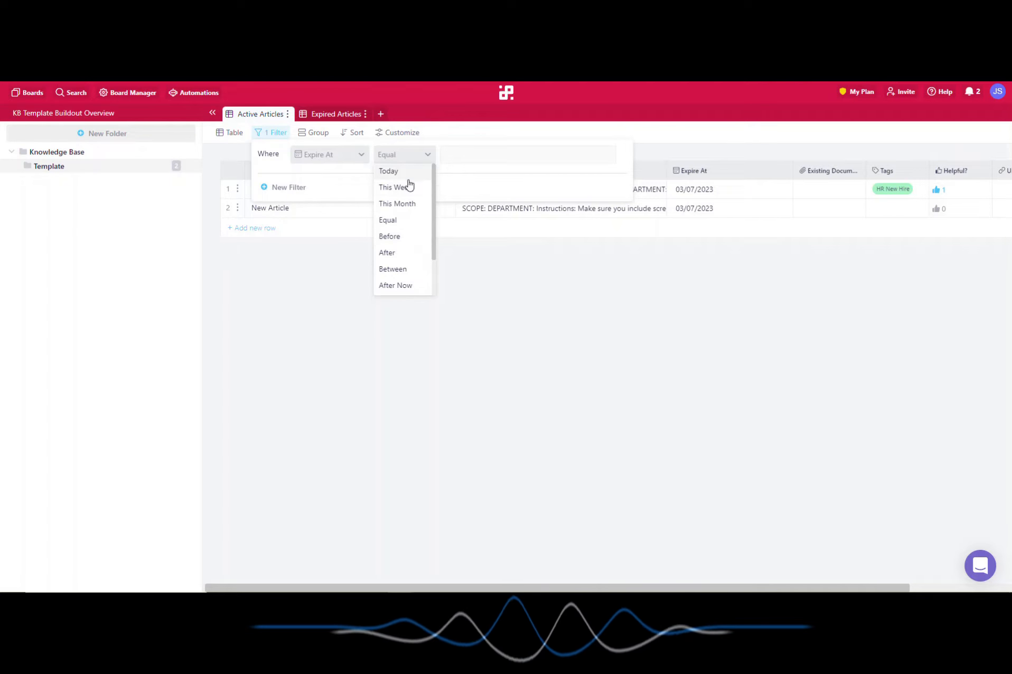
{"action": "scroll", "coordinate": [412, 242], "scroll_direction": "down", "scroll_amount": 1}
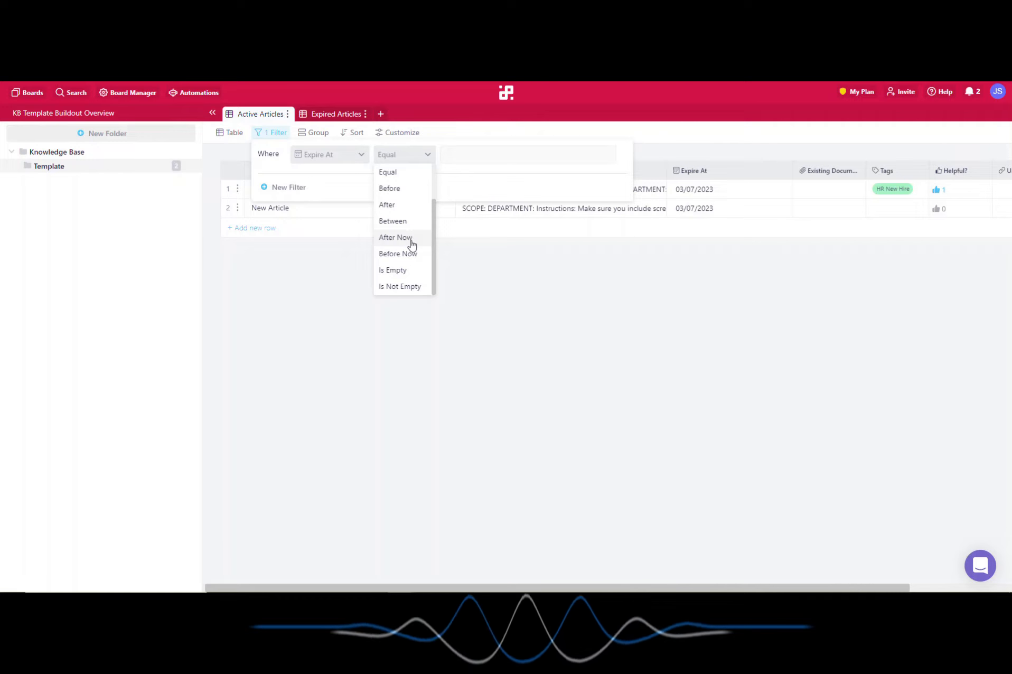
{"action": "left_click", "coordinate": [412, 242]}
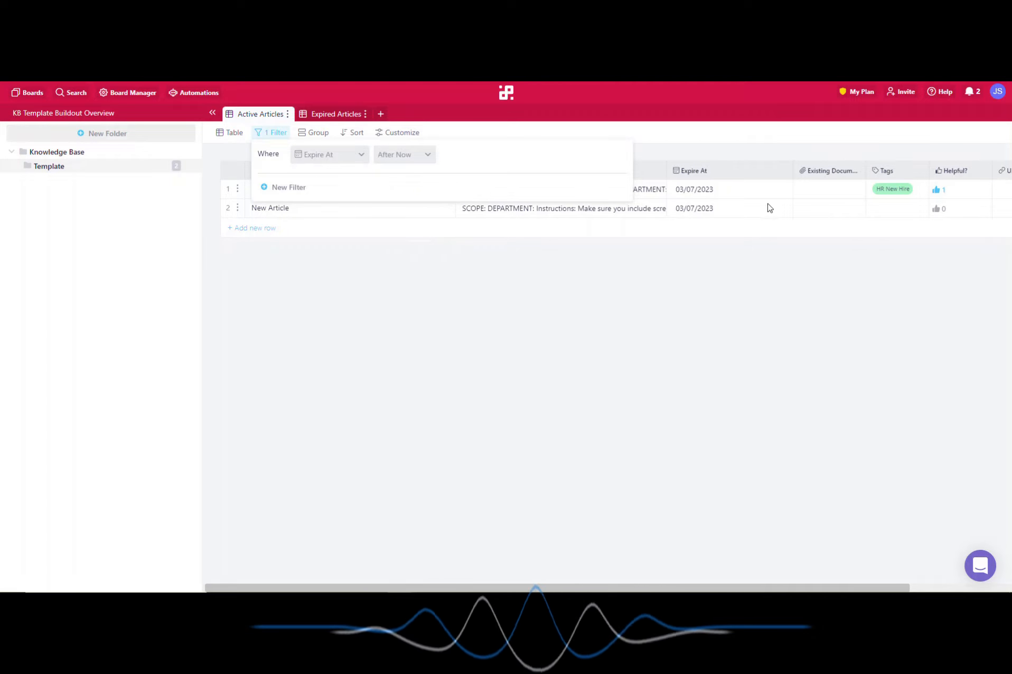
{"action": "left_click", "coordinate": [437, 287]}
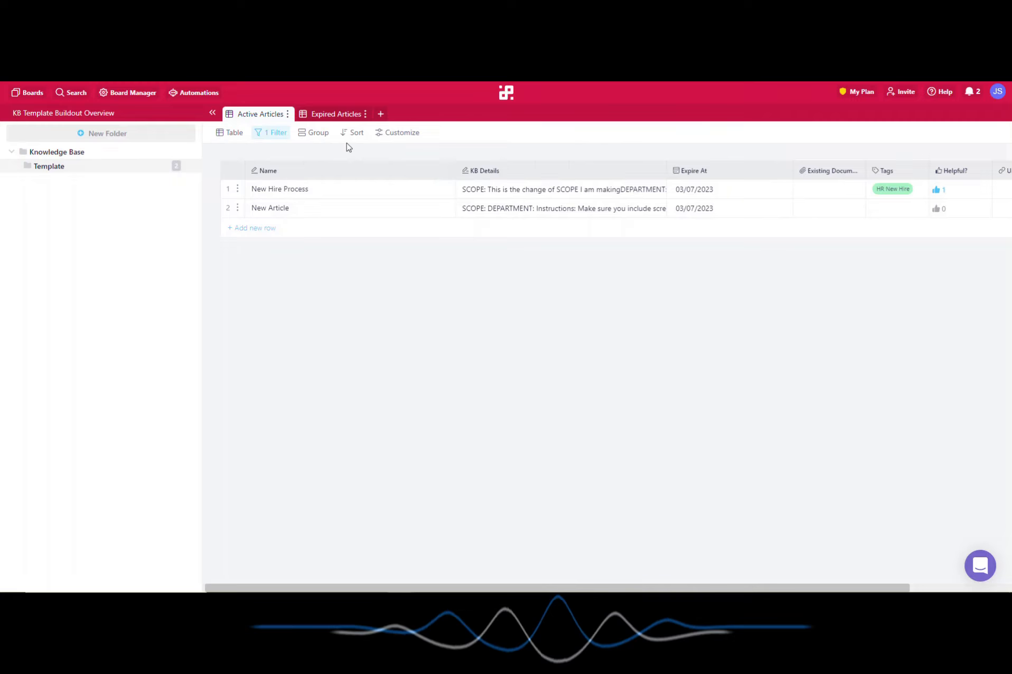
Step: Filter the Expired Articles view to items whose Expire At is Before Now
{"action": "left_click", "coordinate": [332, 114]}
{"action": "left_click", "coordinate": [272, 132]}
{"action": "left_click", "coordinate": [306, 170]}
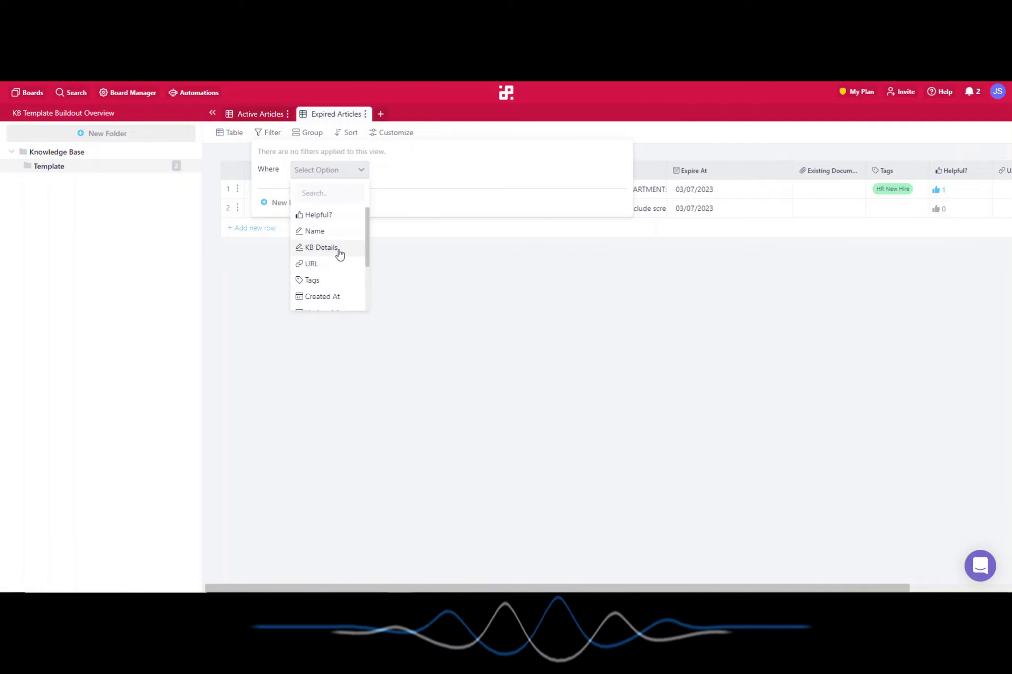
{"action": "type", "text": "ex"}
{"action": "left_click", "coordinate": [325, 215]}
{"action": "left_click", "coordinate": [402, 155]}
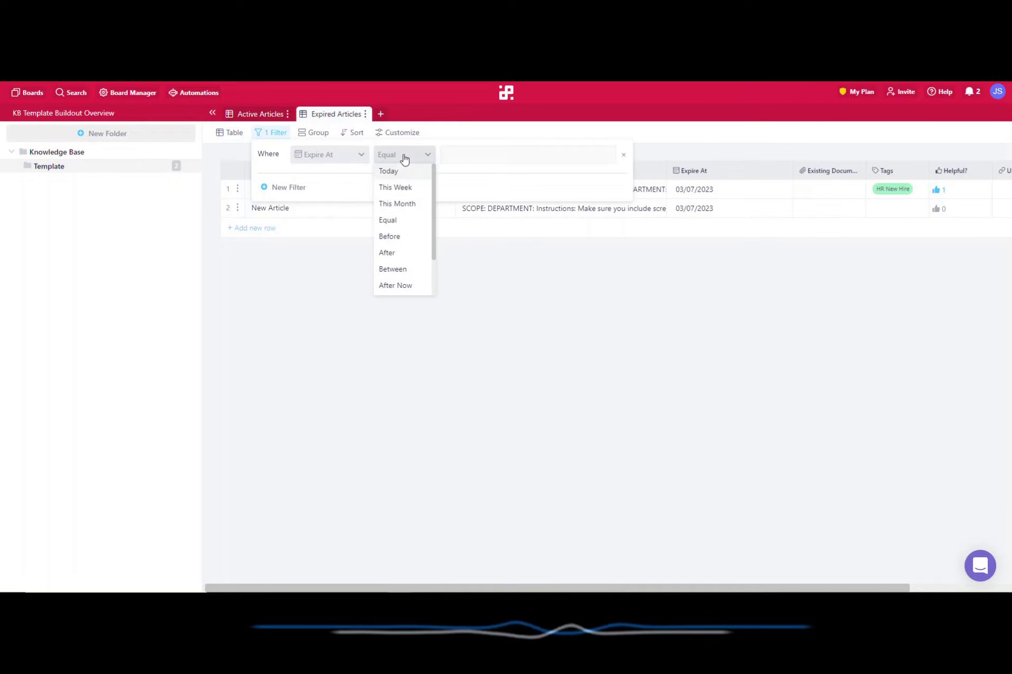
{"action": "scroll", "coordinate": [416, 226], "scroll_direction": "down", "scroll_amount": 2}
{"action": "left_click", "coordinate": [414, 255]}
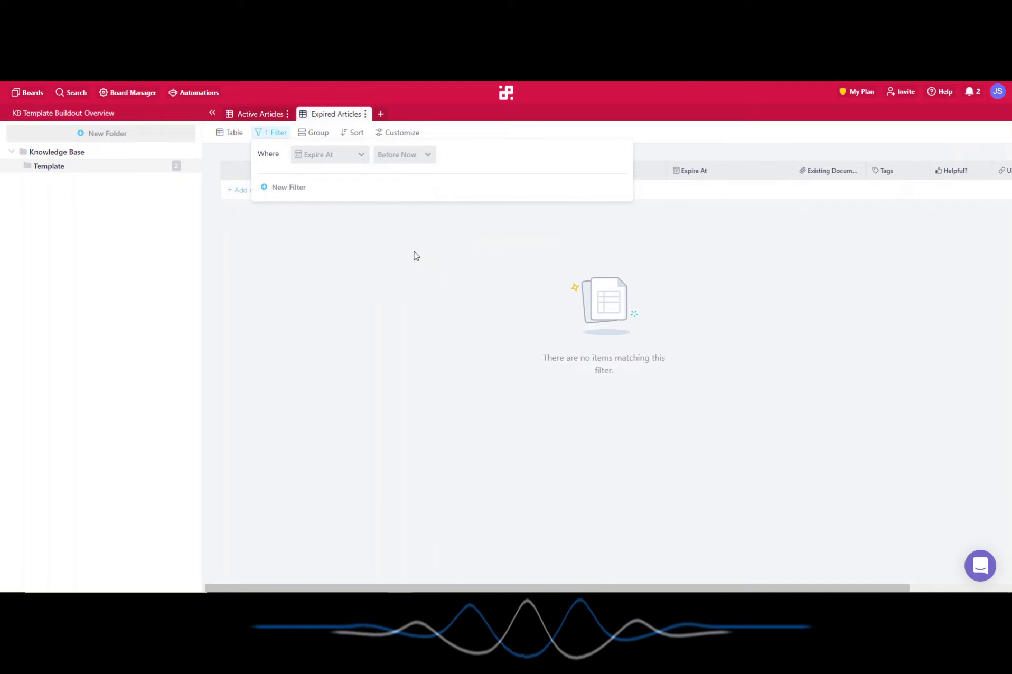
{"action": "left_click", "coordinate": [362, 200]}
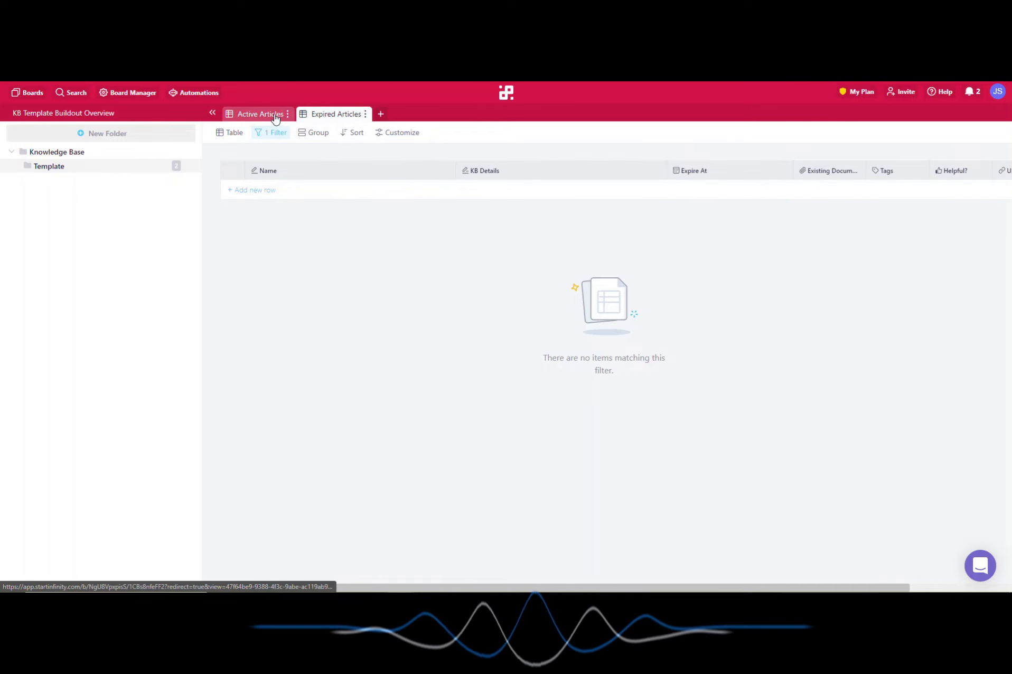
Step: In Active Articles, set New Hire Process's Expire At date to 03/05/2022
{"action": "left_click", "coordinate": [260, 114]}
{"action": "left_click", "coordinate": [732, 188]}
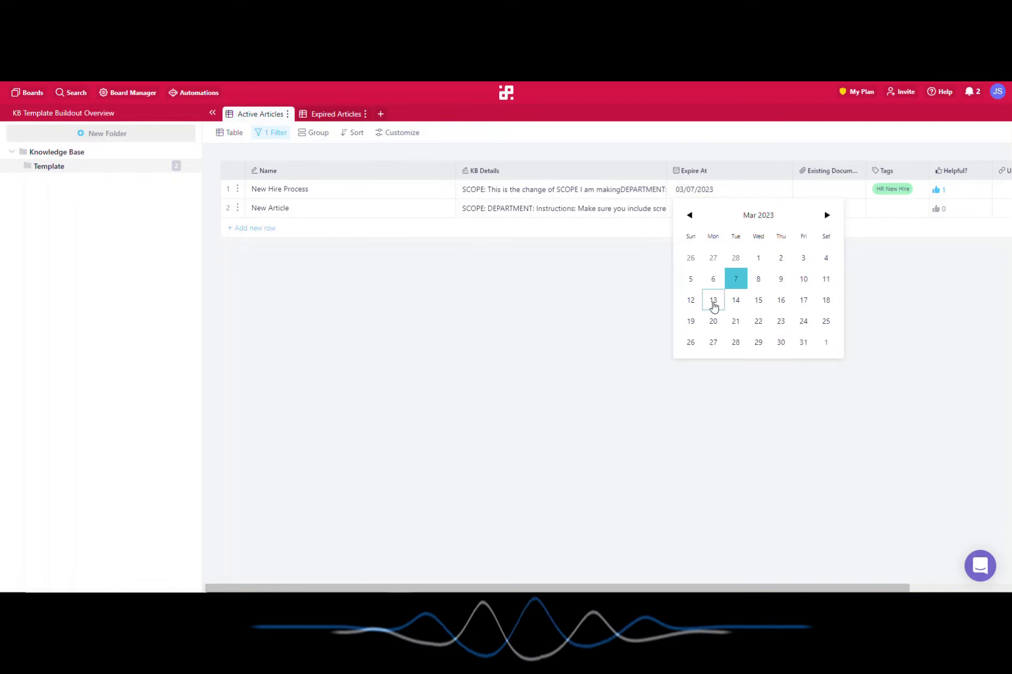
{"action": "left_click", "coordinate": [769, 221]}
{"action": "left_click", "coordinate": [748, 215]}
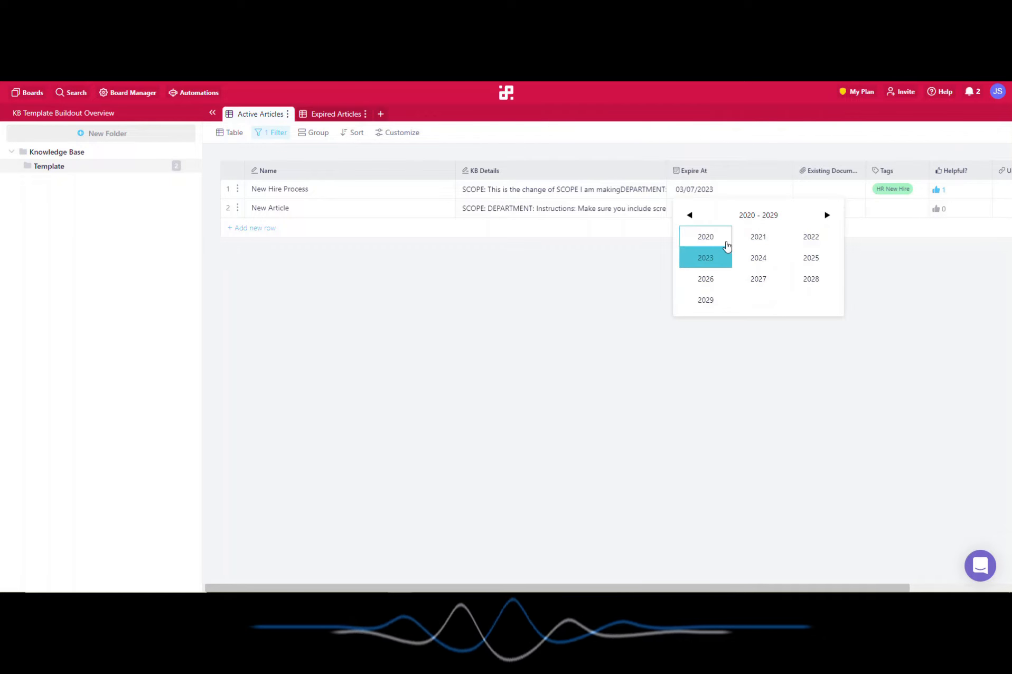
{"action": "left_click", "coordinate": [800, 245]}
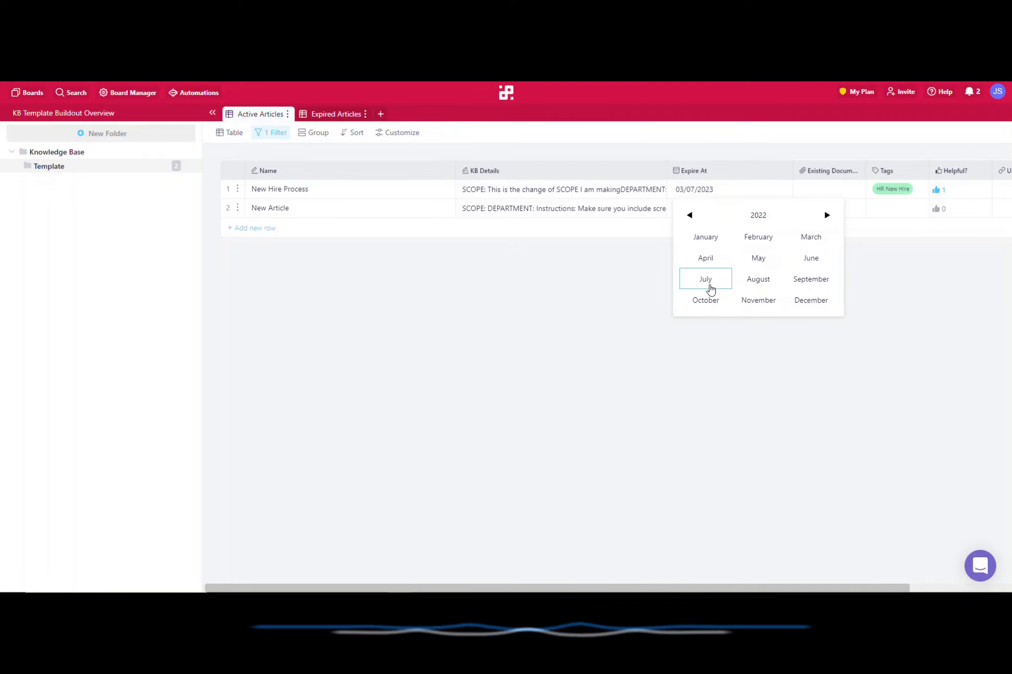
{"action": "left_click", "coordinate": [807, 240]}
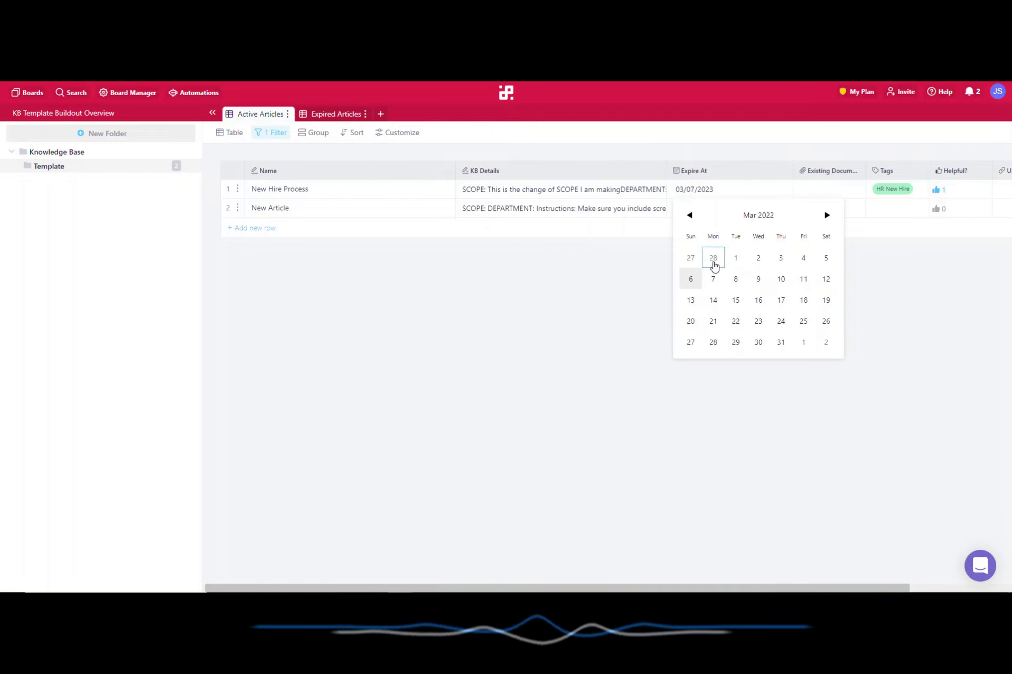
{"action": "left_click", "coordinate": [827, 259]}
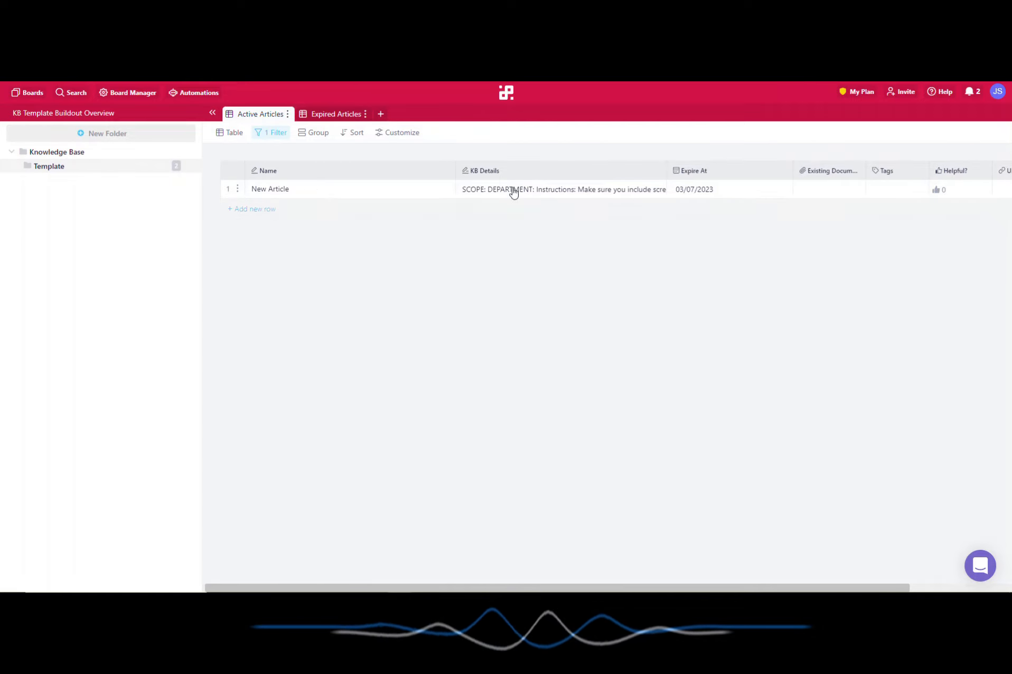
Step: In Expired Articles, enter "IT Dept" after DEPARTMENT in New Hire Process's KB Details
{"action": "left_click", "coordinate": [337, 114]}
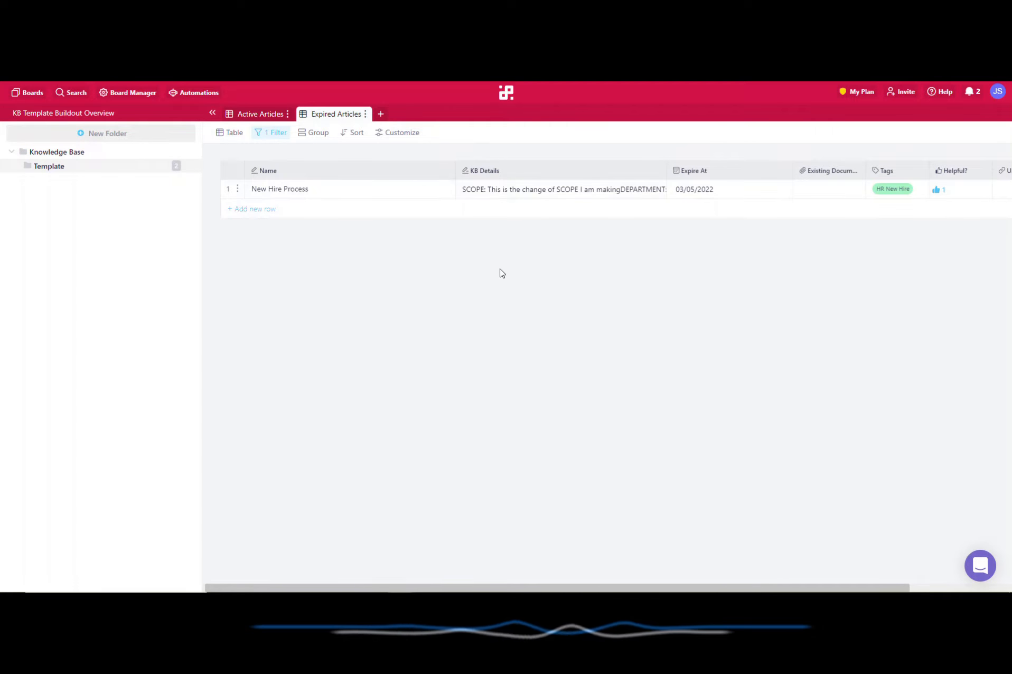
{"action": "left_click", "coordinate": [526, 195]}
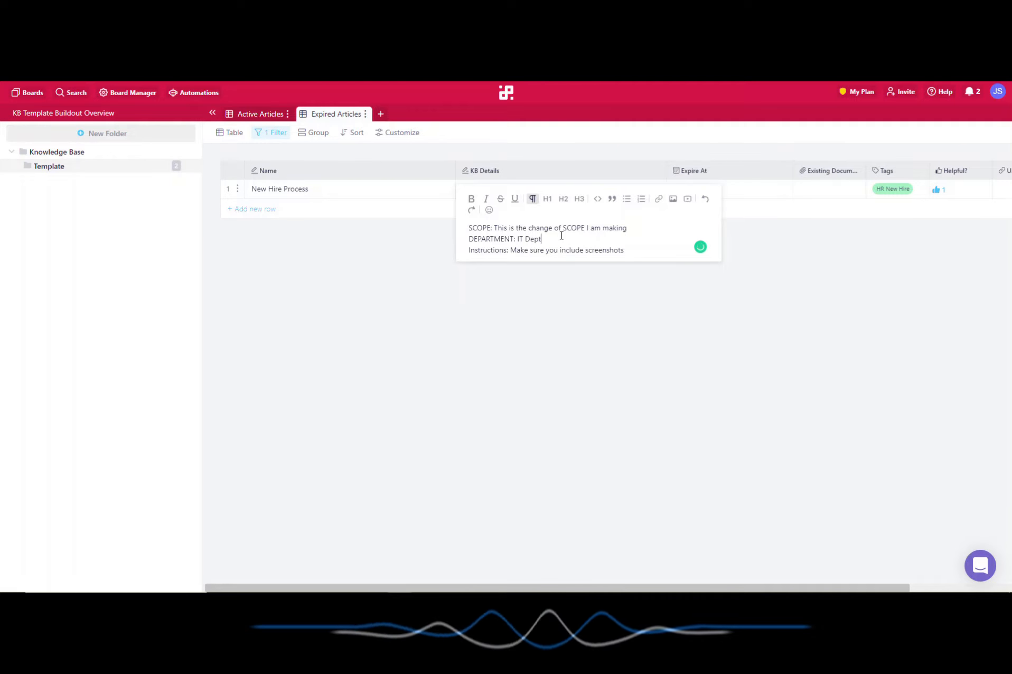
{"action": "left_click", "coordinate": [567, 276]}
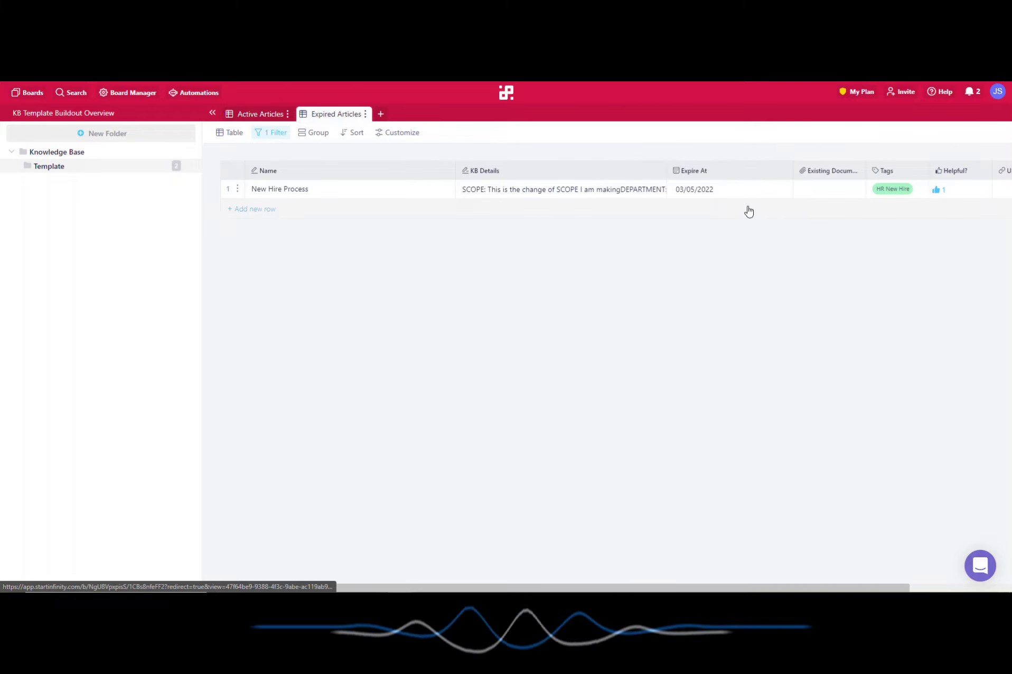
Step: Narrow the Name column in the Active Articles view
{"action": "left_click", "coordinate": [254, 115]}
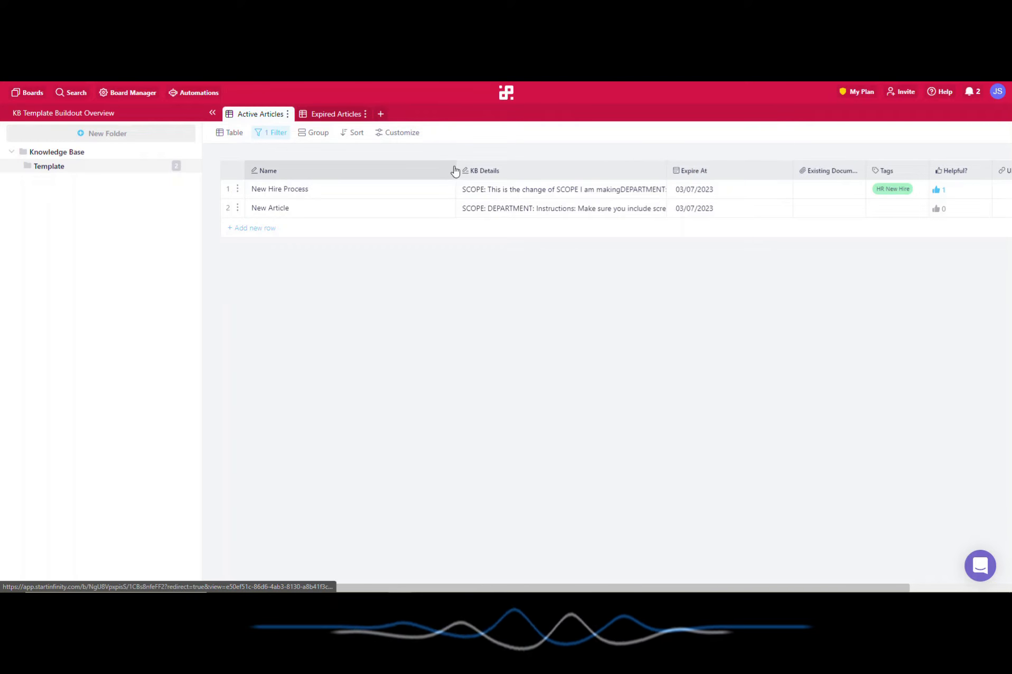
{"action": "left_click_drag", "start_coordinate": [455, 165], "coordinate": [373, 167]}
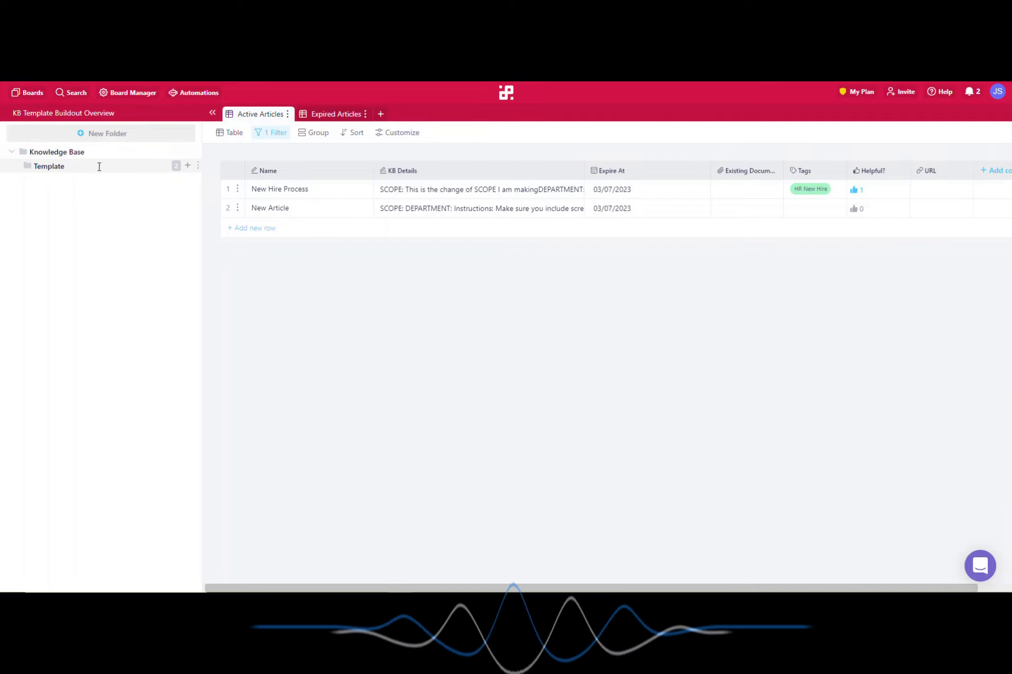
Step: Add a table view to the Knowledge Base folder and turn on its subfolder items
{"action": "left_click", "coordinate": [115, 157]}
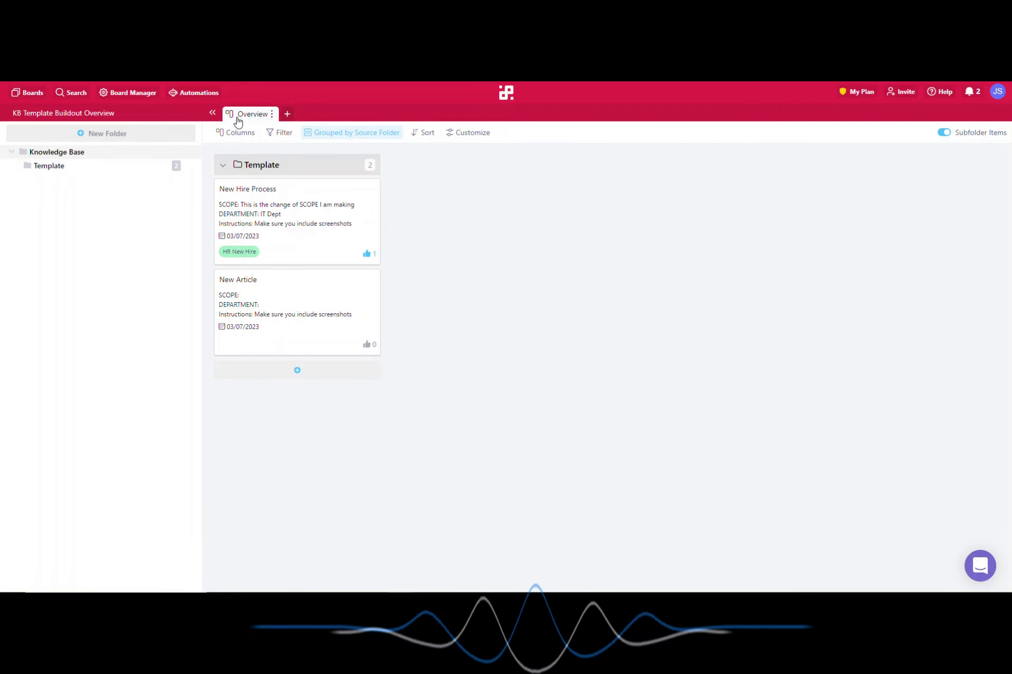
{"action": "left_click", "coordinate": [287, 114]}
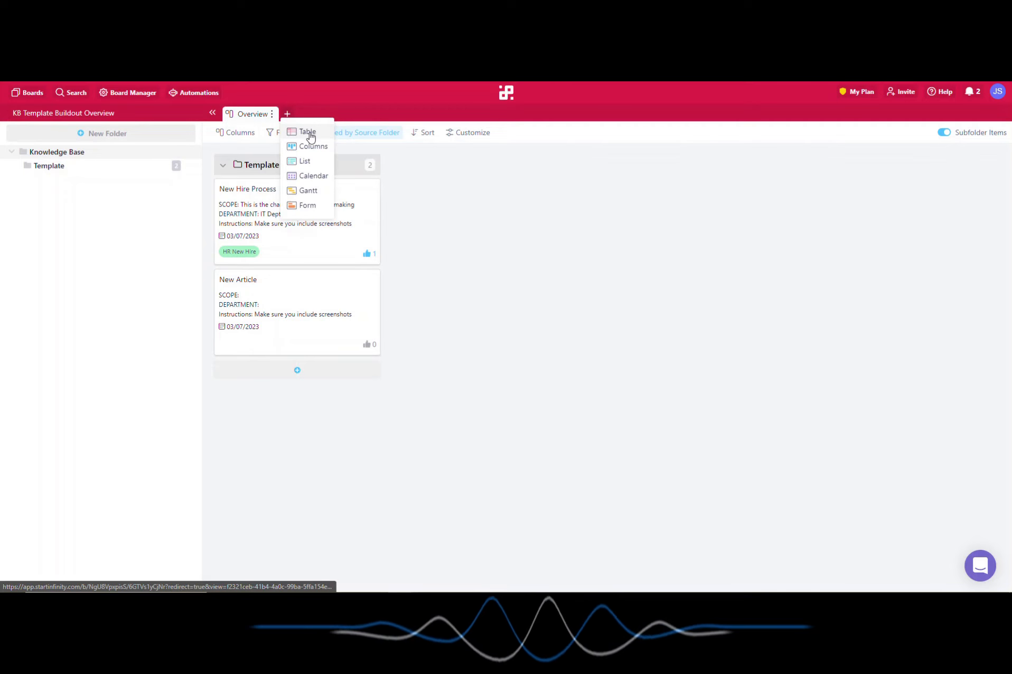
{"action": "left_click", "coordinate": [310, 133]}
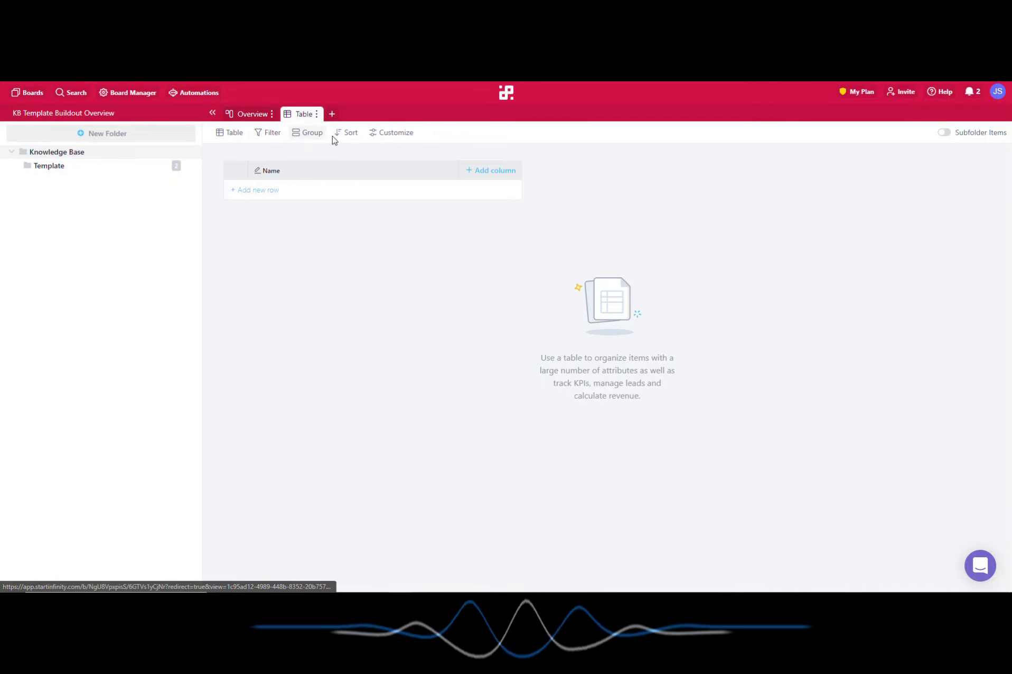
{"action": "left_click", "coordinate": [944, 133]}
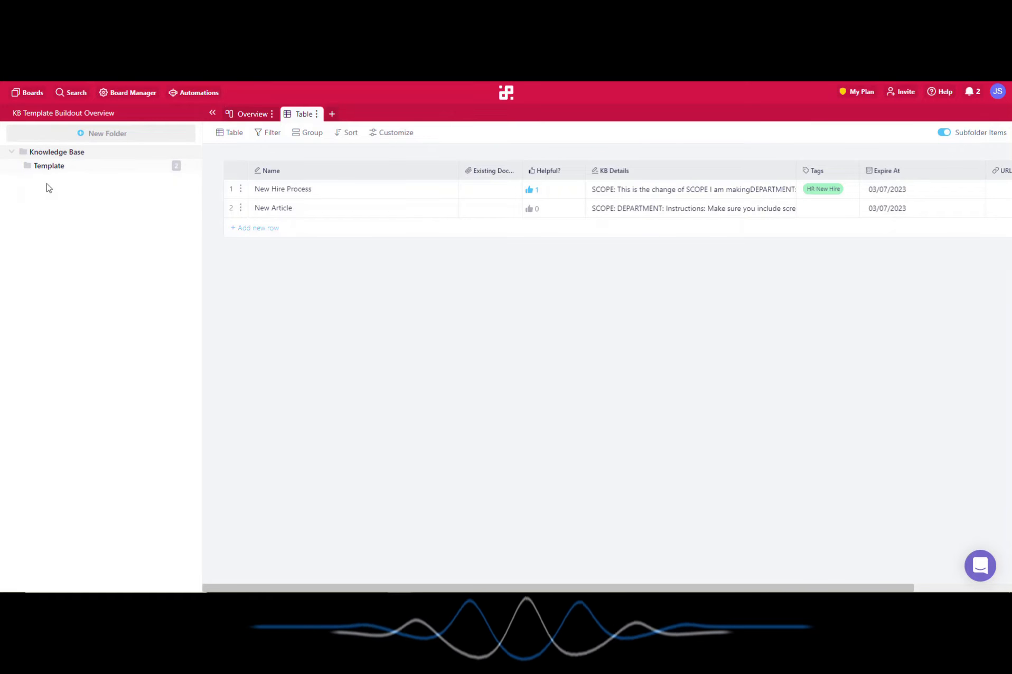
Step: Rename the Knowledge Base folder's table view as Expired Articles and group its rows by Source Folder
{"action": "left_click", "coordinate": [316, 114]}
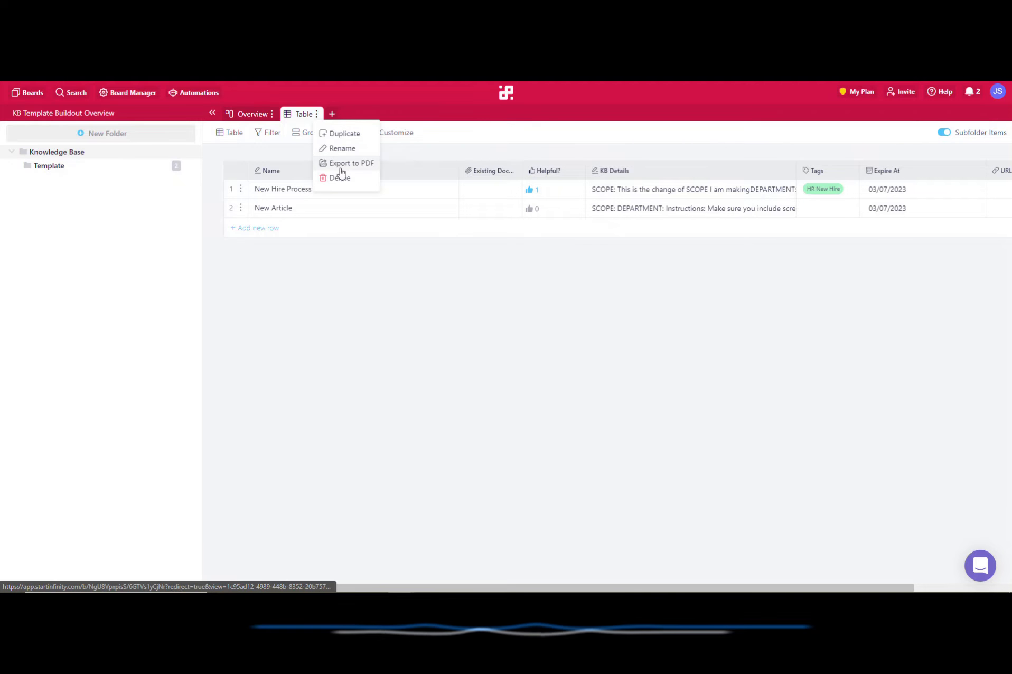
{"action": "left_click", "coordinate": [346, 150]}
{"action": "type", "text": "E"}
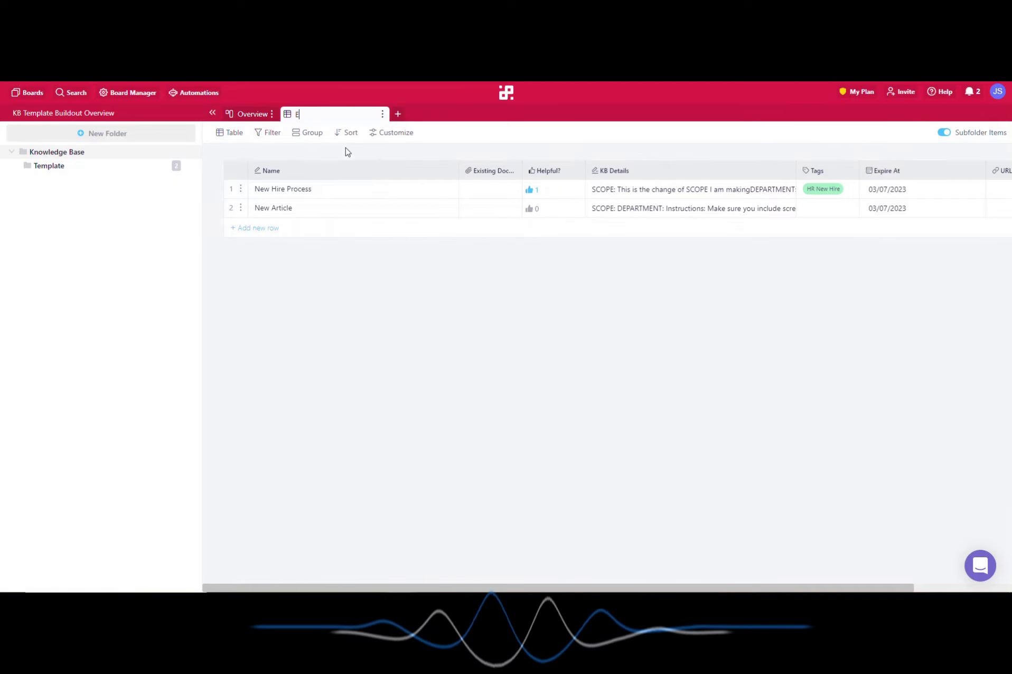
{"action": "type", "text": "xpired A"}
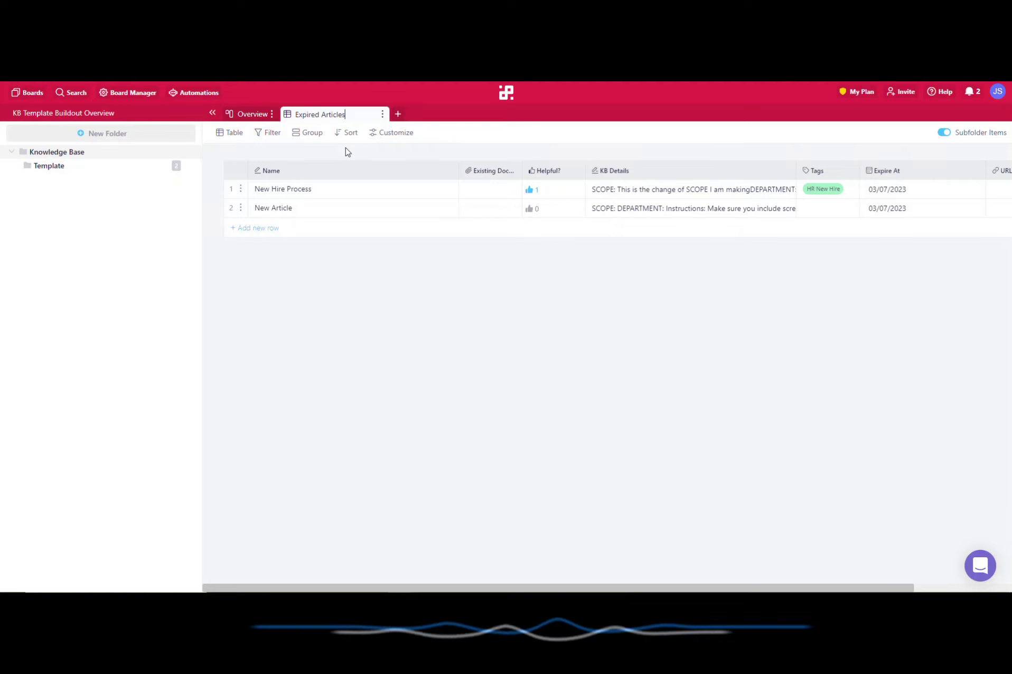
{"action": "type", "text": "rticles"}
{"action": "key", "text": "Return"}
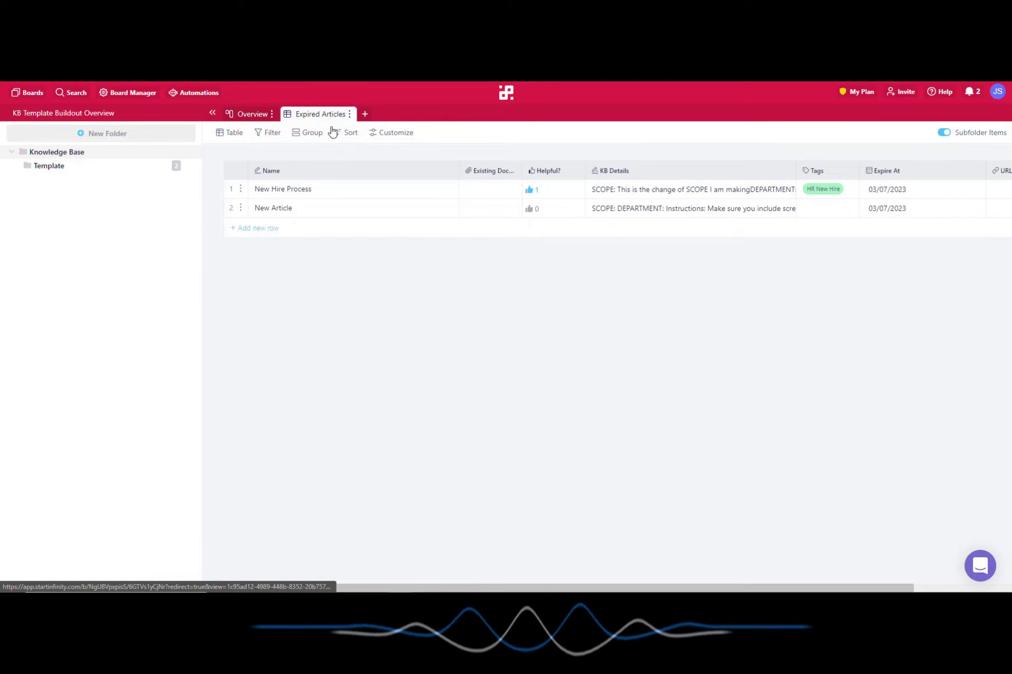
{"action": "left_click", "coordinate": [313, 134]}
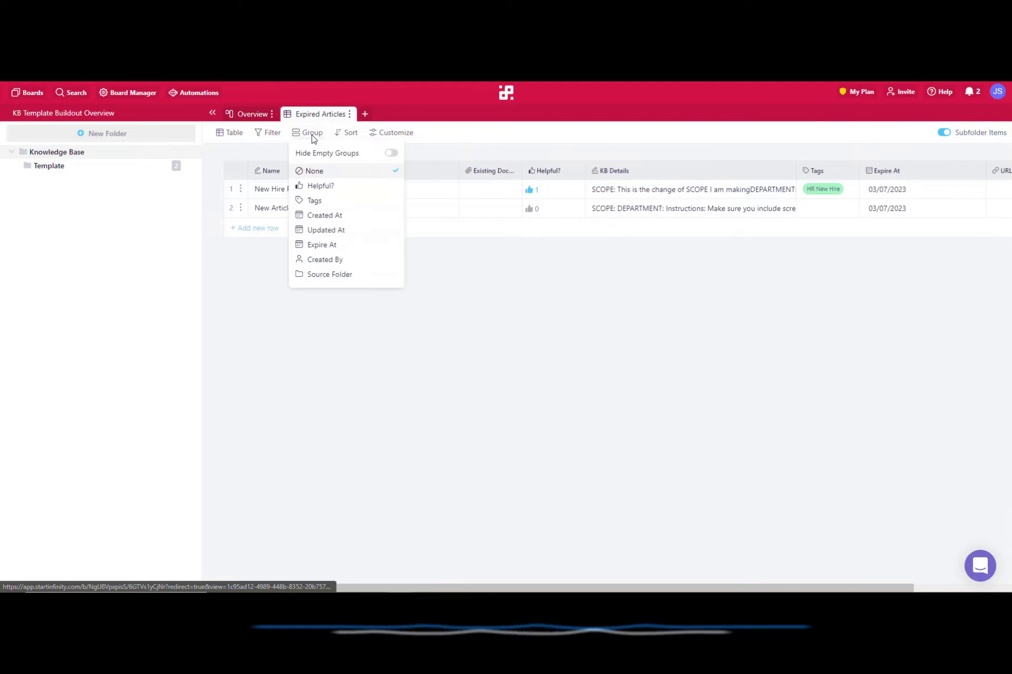
{"action": "left_click", "coordinate": [347, 275]}
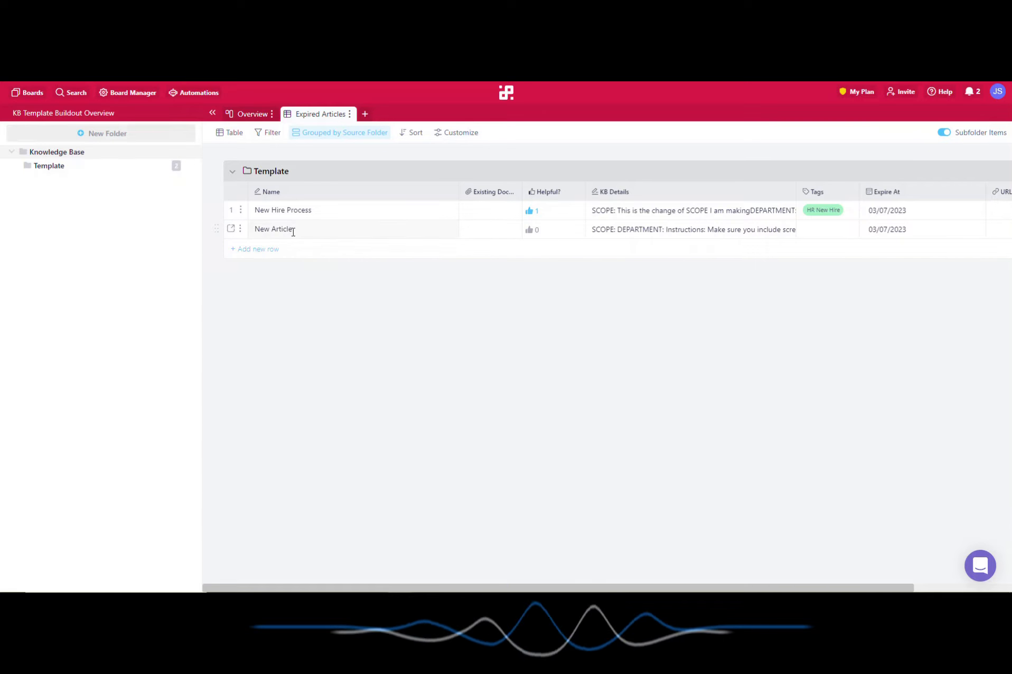
Step: Filter the Knowledge Base folder's Expired Articles view to items whose Expire At is Before Now
{"action": "left_click", "coordinate": [268, 138]}
{"action": "left_click", "coordinate": [320, 170]}
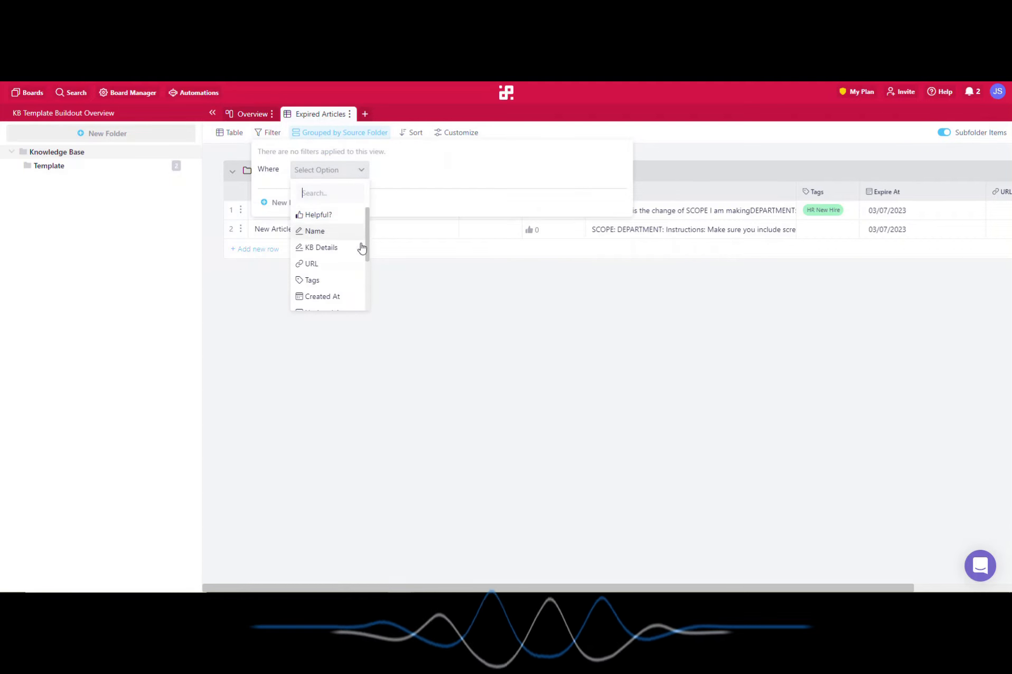
{"action": "scroll", "coordinate": [360, 251], "scroll_direction": "down", "scroll_amount": 2}
{"action": "scroll", "coordinate": [357, 248], "scroll_direction": "down", "scroll_amount": 2}
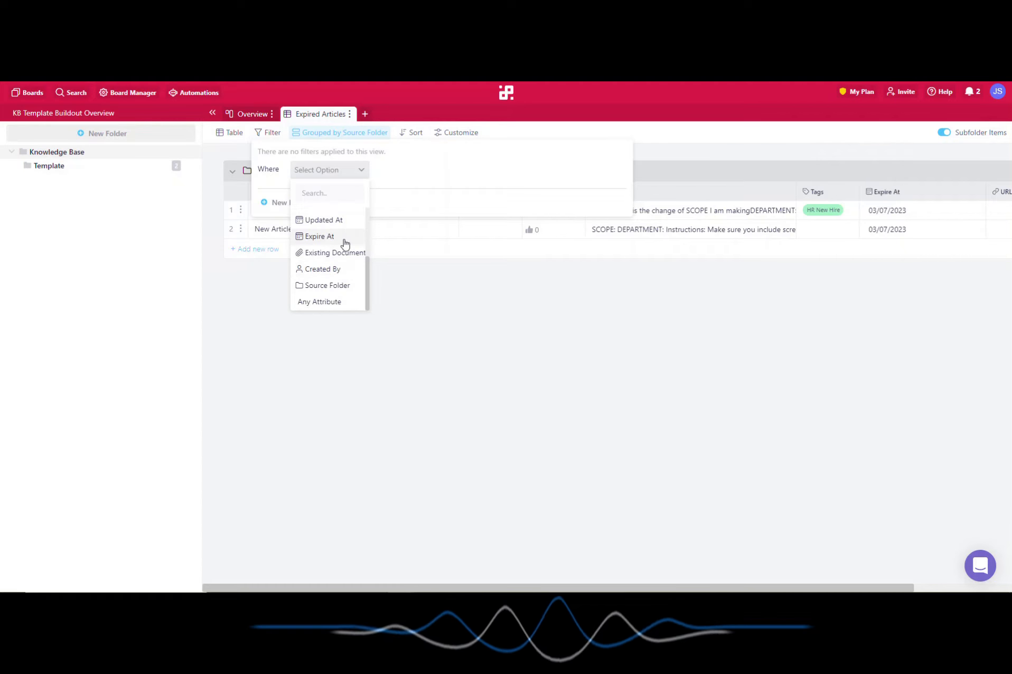
{"action": "left_click", "coordinate": [343, 240]}
{"action": "left_click", "coordinate": [404, 157]}
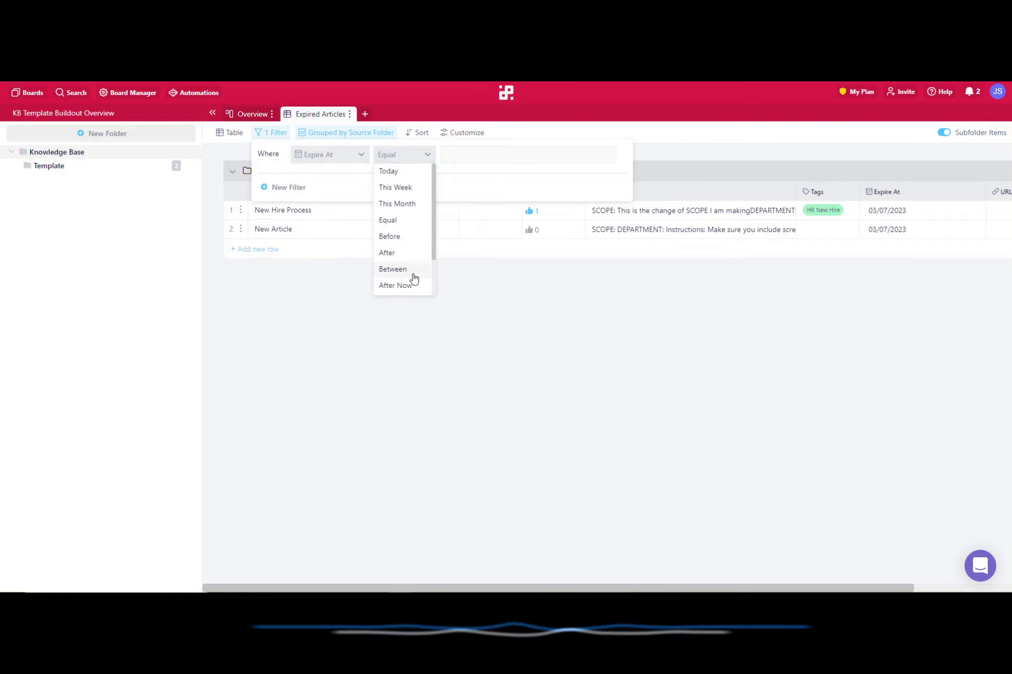
{"action": "scroll", "coordinate": [411, 275], "scroll_direction": "down", "scroll_amount": 1}
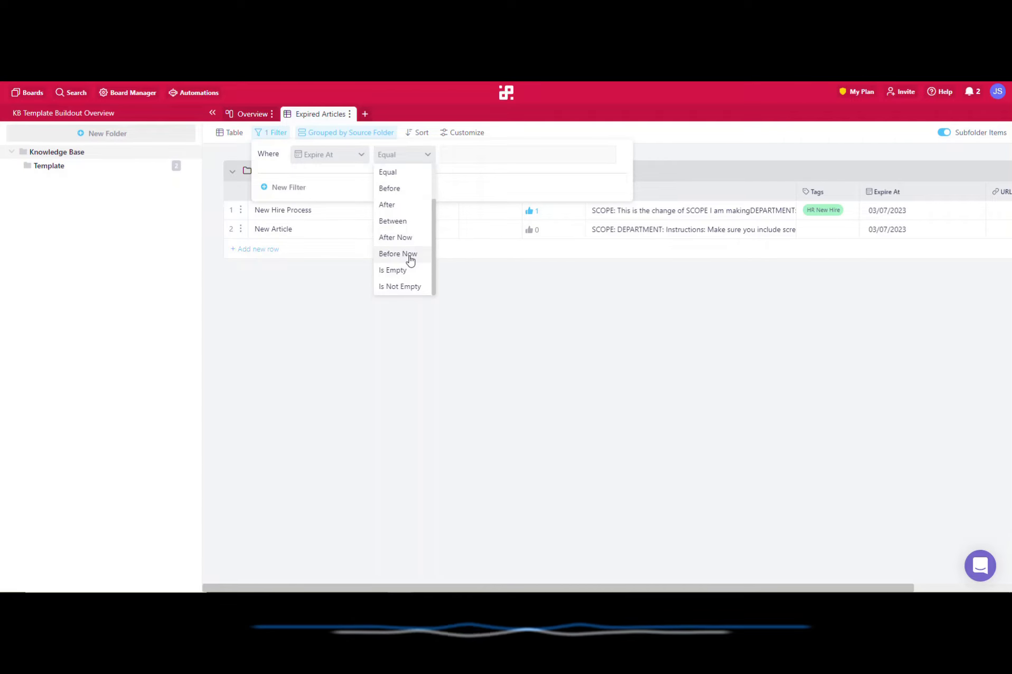
{"action": "left_click", "coordinate": [411, 255]}
{"action": "left_click", "coordinate": [429, 305]}
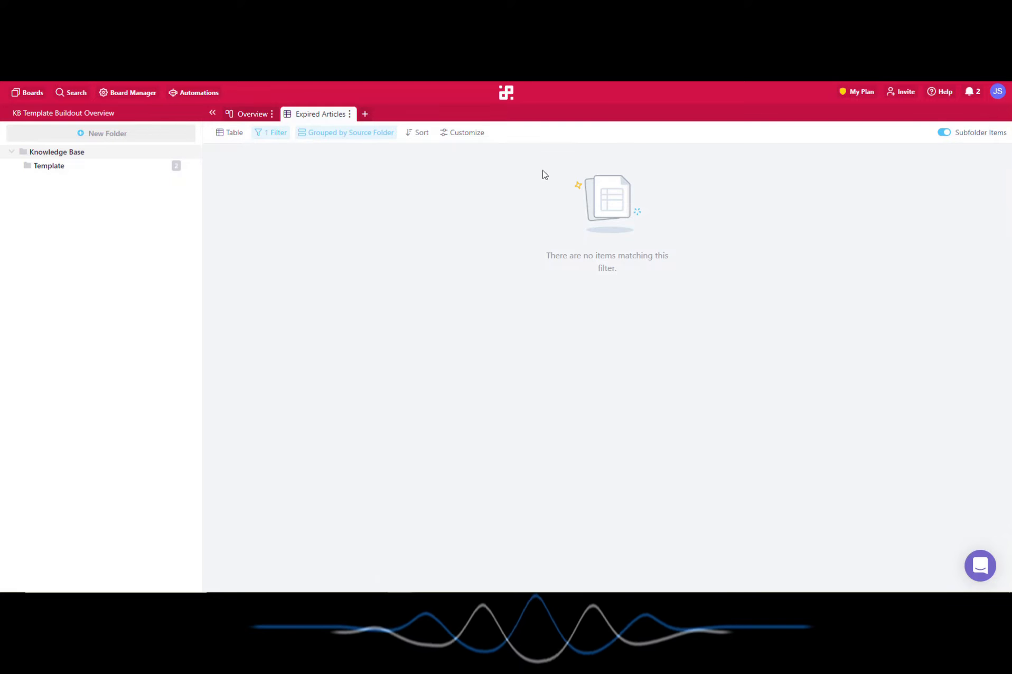
Step: In the Template folder's Active Articles, set New Hire Process's Expire At to 03/05/2022, and reopen Knowledge Base's Expired Articles view
{"action": "left_click", "coordinate": [45, 165]}
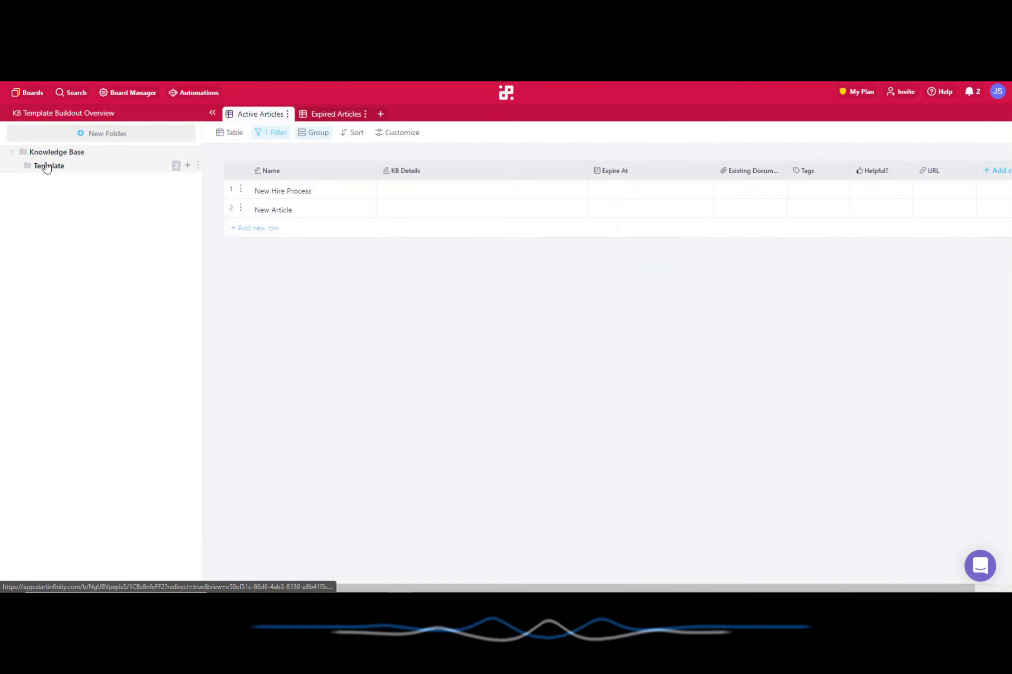
{"action": "left_click", "coordinate": [670, 197]}
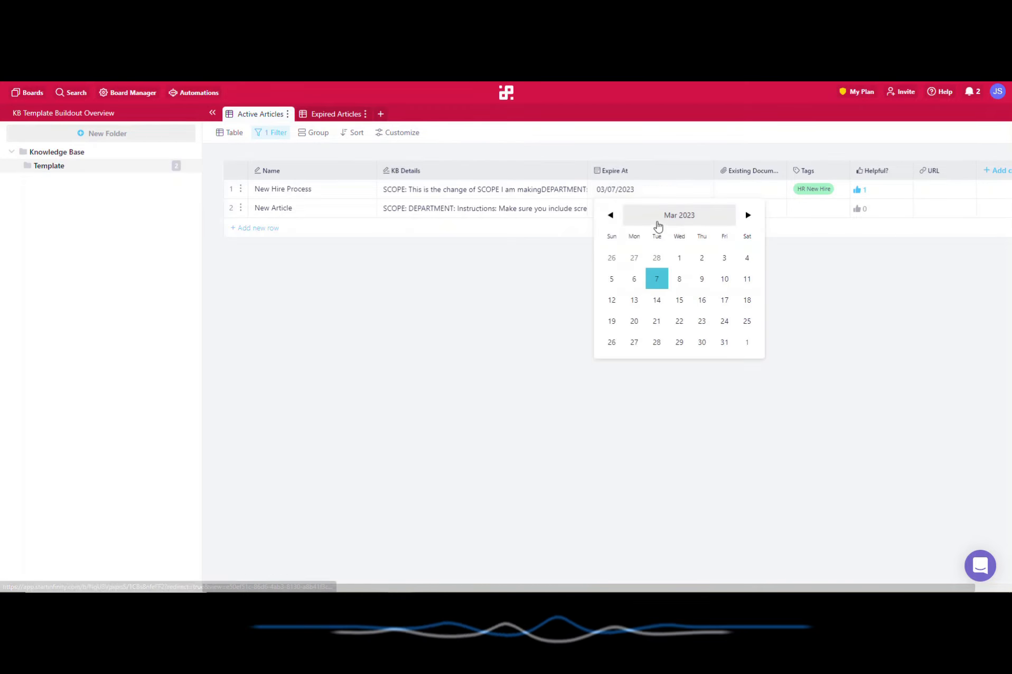
{"action": "left_click", "coordinate": [650, 217]}
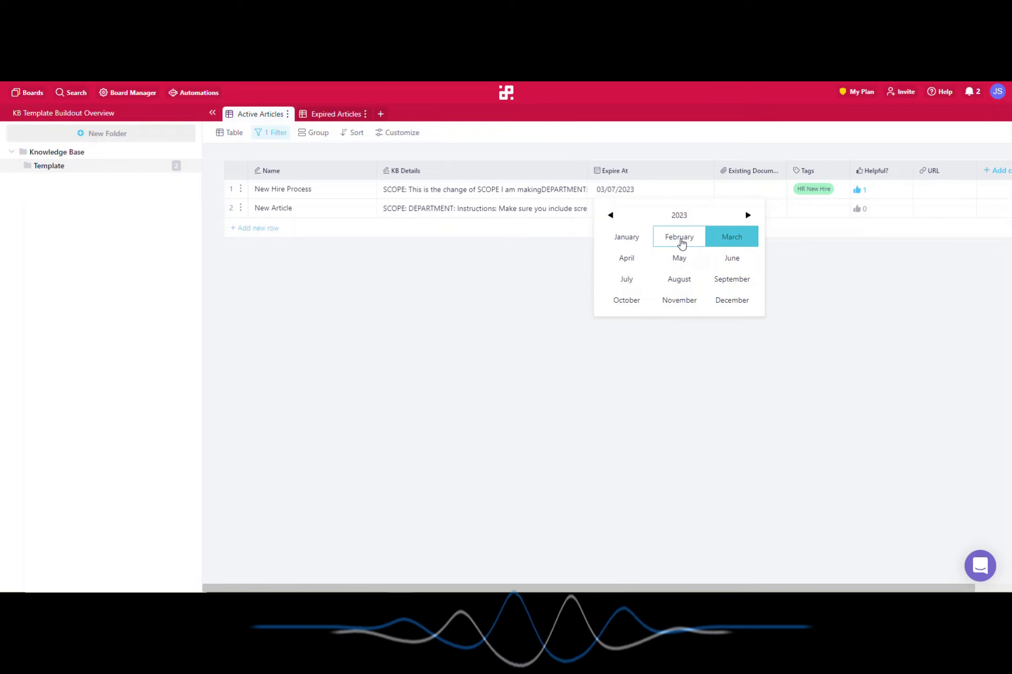
{"action": "left_click", "coordinate": [680, 215]}
{"action": "left_click", "coordinate": [728, 241]}
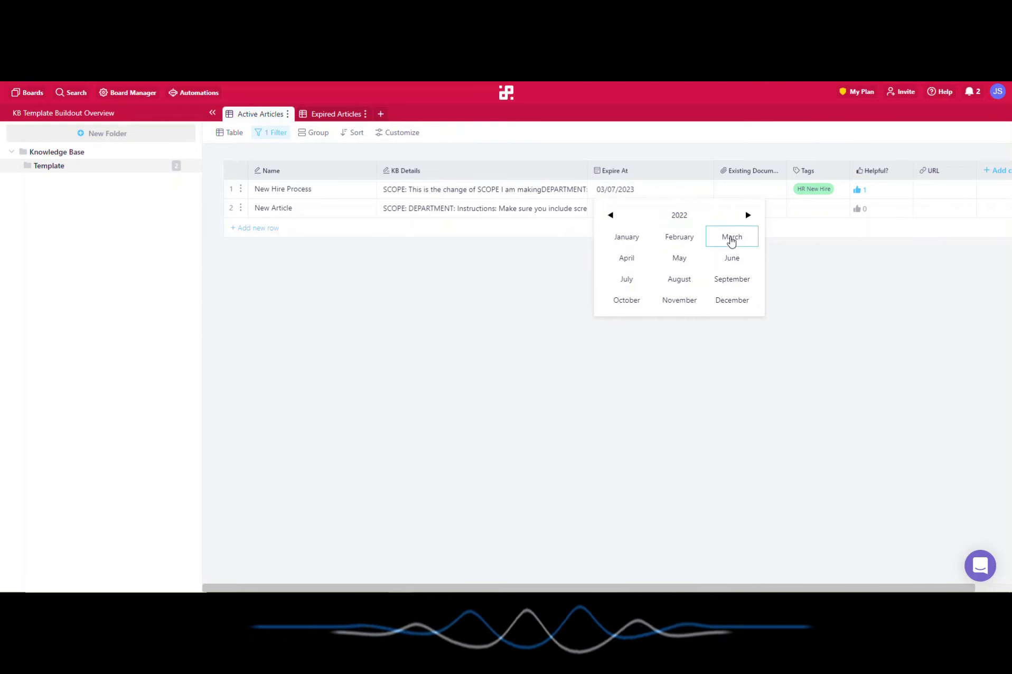
{"action": "left_click", "coordinate": [731, 239]}
{"action": "left_click", "coordinate": [749, 256]}
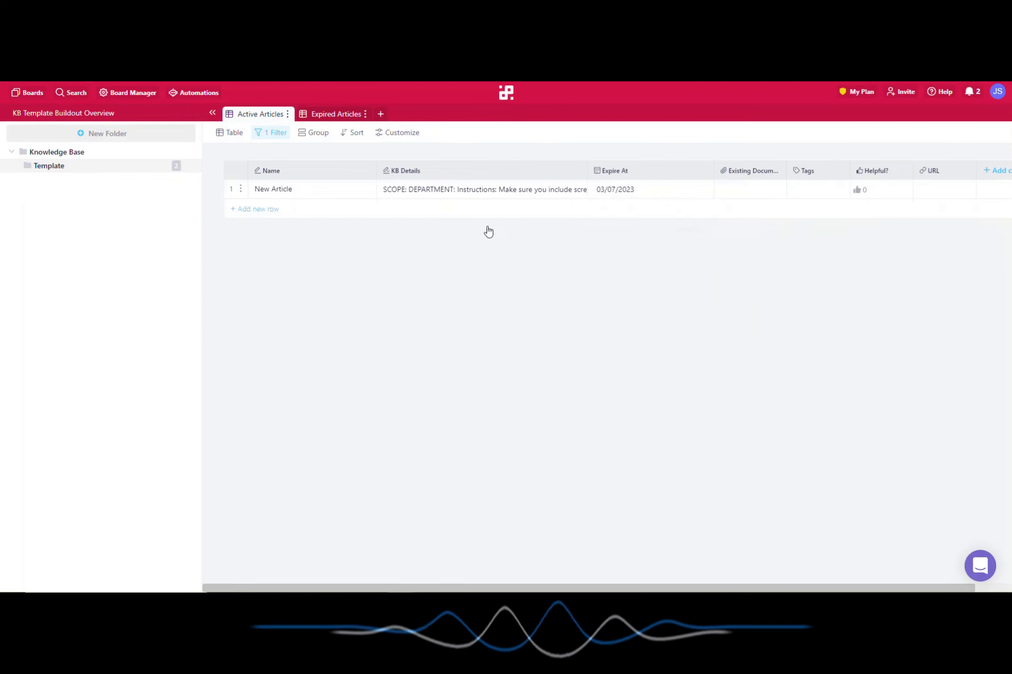
{"action": "left_click", "coordinate": [69, 153]}
{"action": "left_click", "coordinate": [309, 115]}
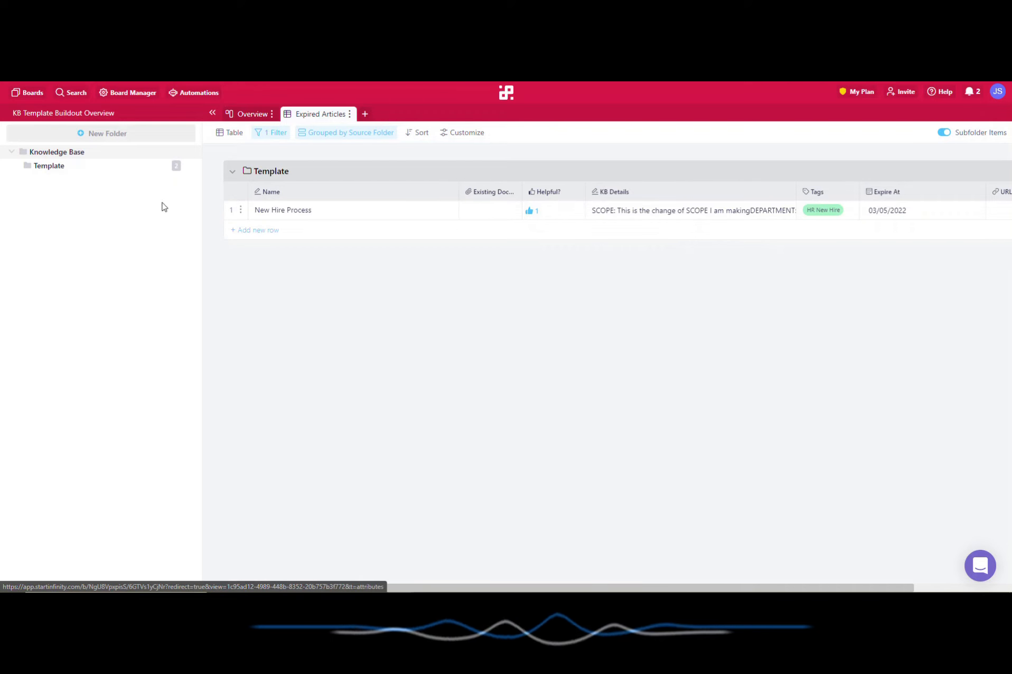
Step: In Template's Active Articles view, hide the URL and Expire At columns and widen the Existing Documentation and Tags columns
{"action": "left_click", "coordinate": [137, 165]}
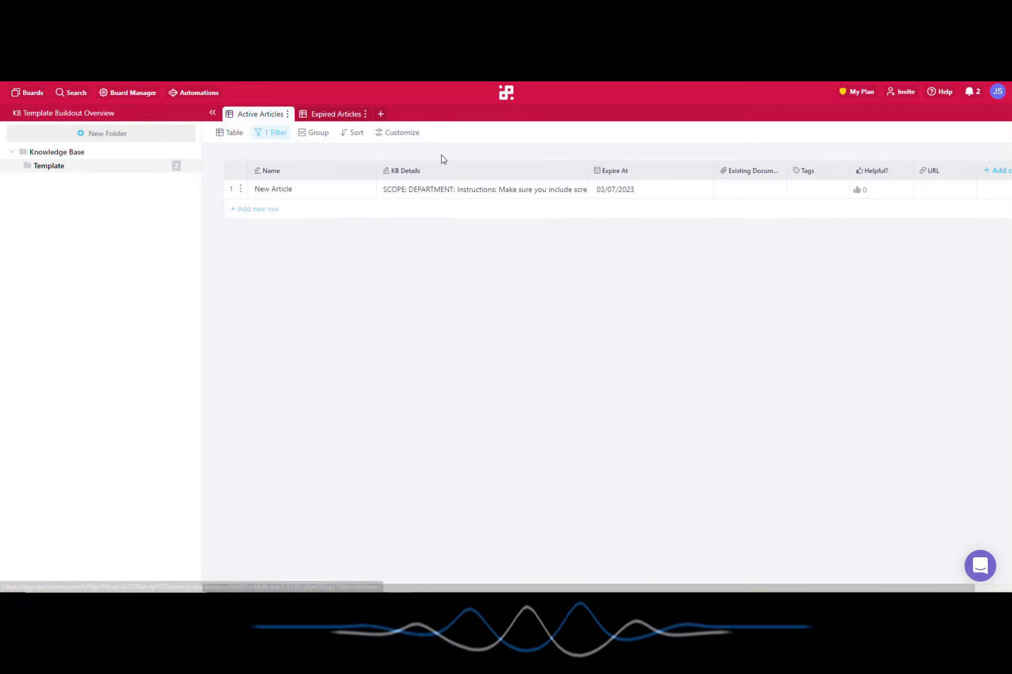
{"action": "left_click", "coordinate": [399, 133]}
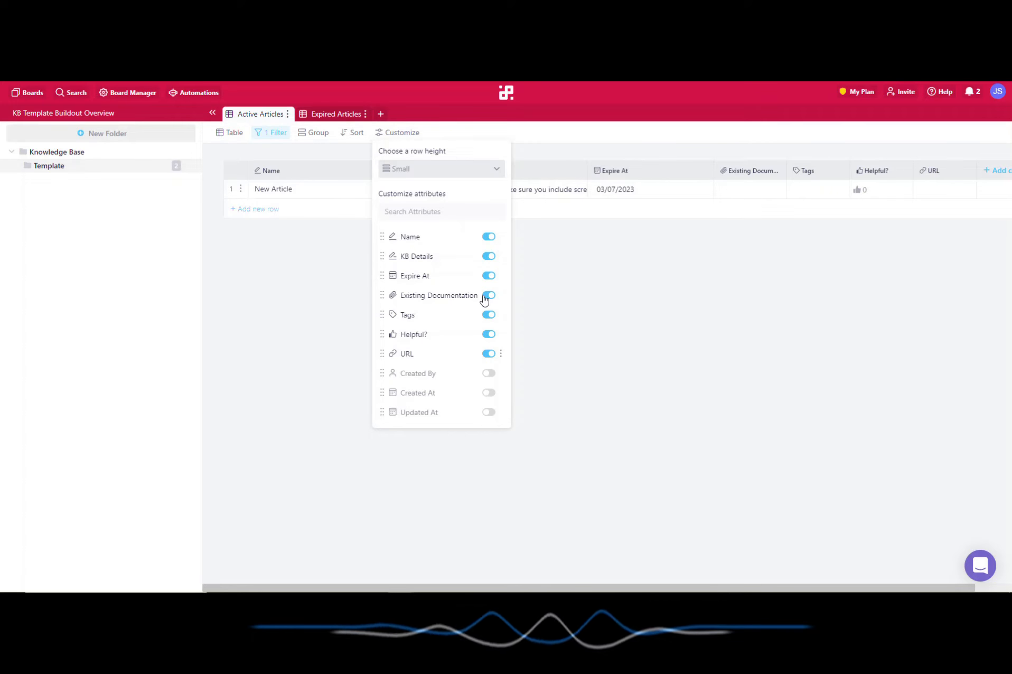
{"action": "left_click", "coordinate": [490, 358]}
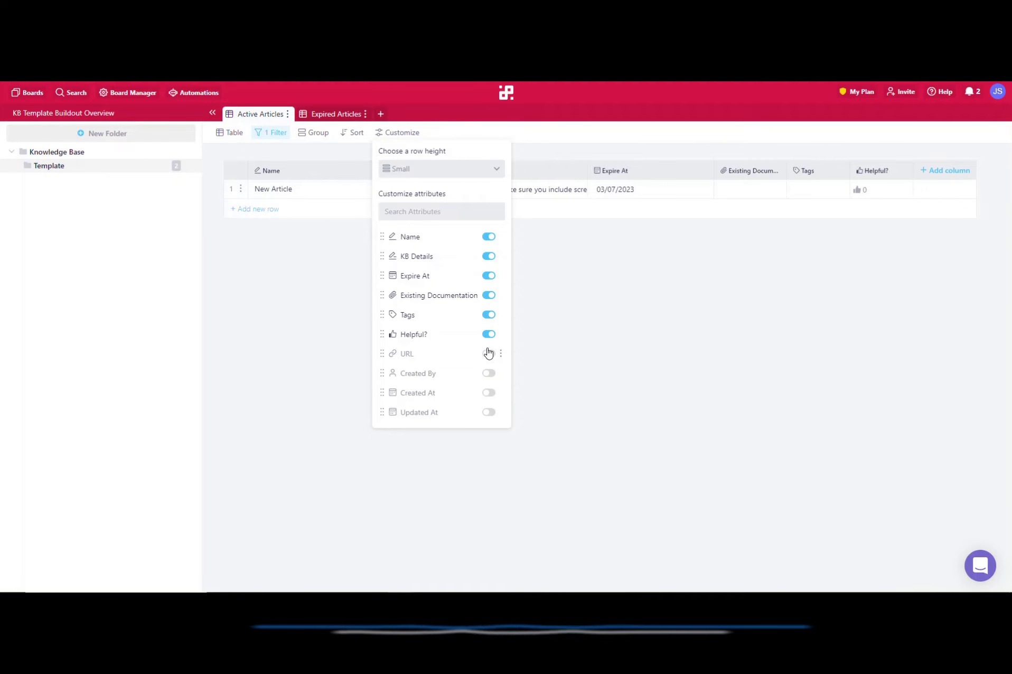
{"action": "left_click", "coordinate": [488, 279]}
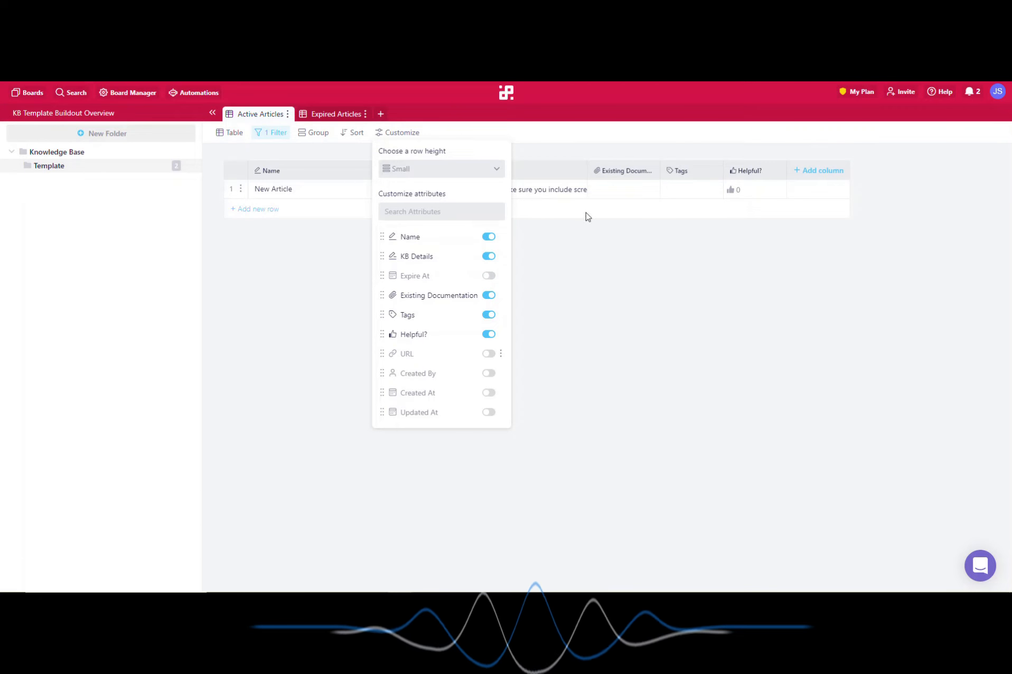
{"action": "left_click", "coordinate": [661, 266]}
{"action": "left_click_drag", "start_coordinate": [661, 170], "coordinate": [672, 170]}
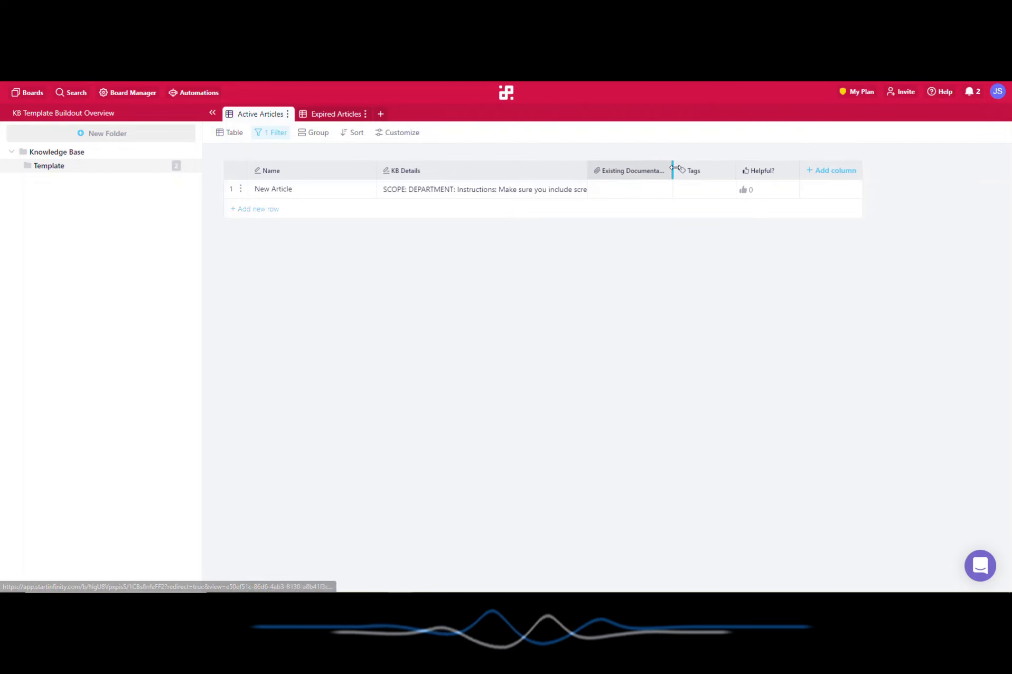
{"action": "left_click_drag", "start_coordinate": [736, 168], "coordinate": [758, 169]}
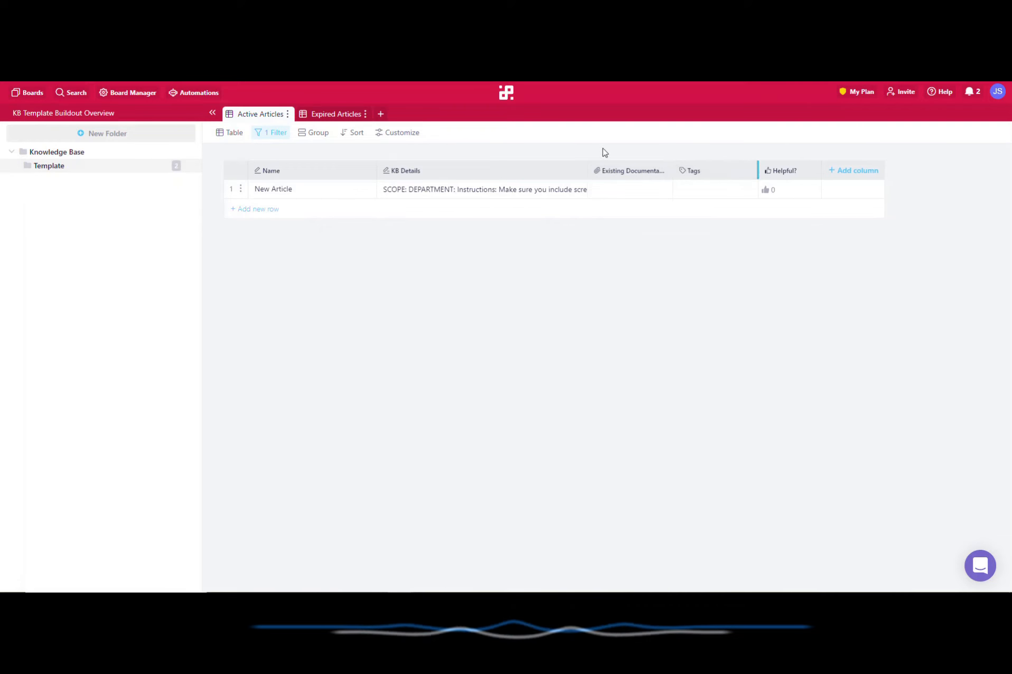
Step: Increase the row height of the Active Articles table so KB Details can wrap over several lines
{"action": "left_click", "coordinate": [385, 133]}
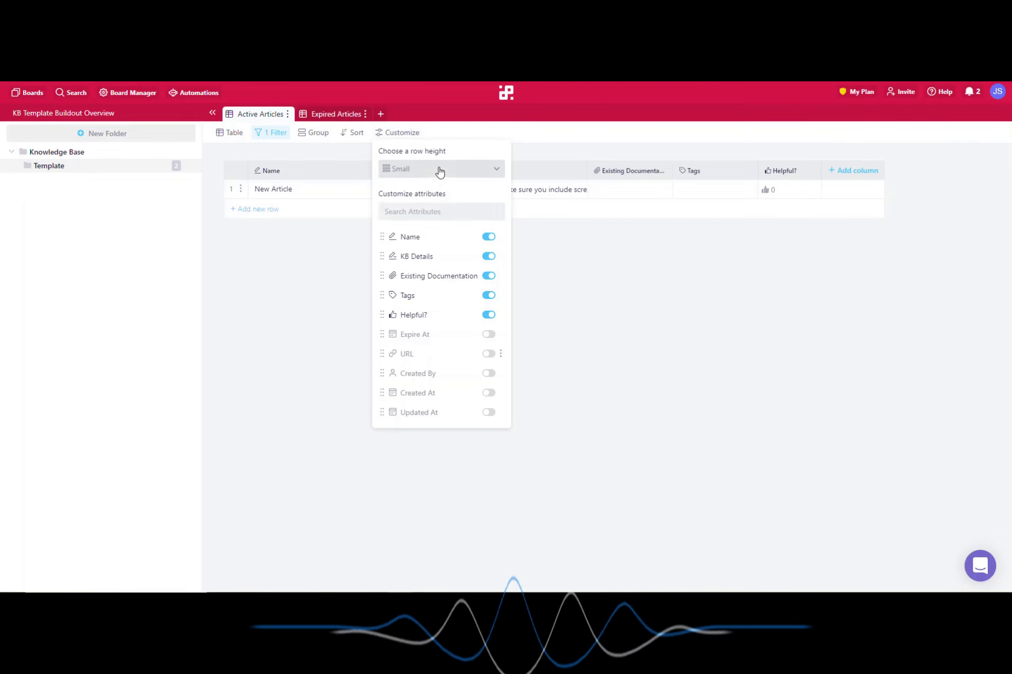
{"action": "left_click", "coordinate": [440, 169]}
{"action": "left_click", "coordinate": [407, 217]}
{"action": "left_click", "coordinate": [594, 344]}
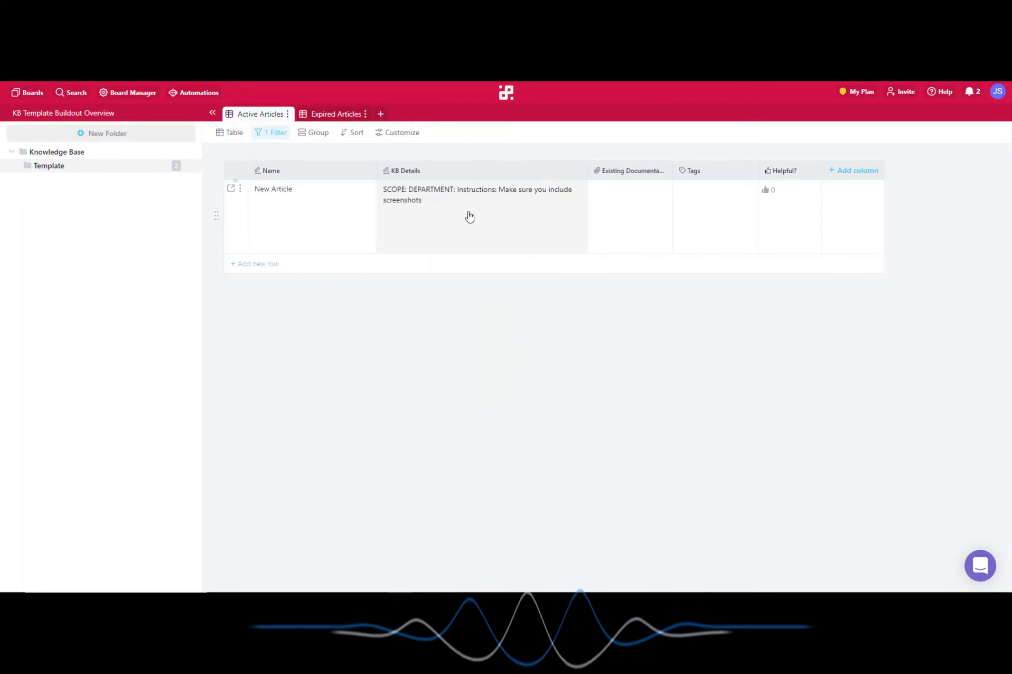
{"action": "left_click", "coordinate": [418, 201]}
{"action": "left_click", "coordinate": [420, 348]}
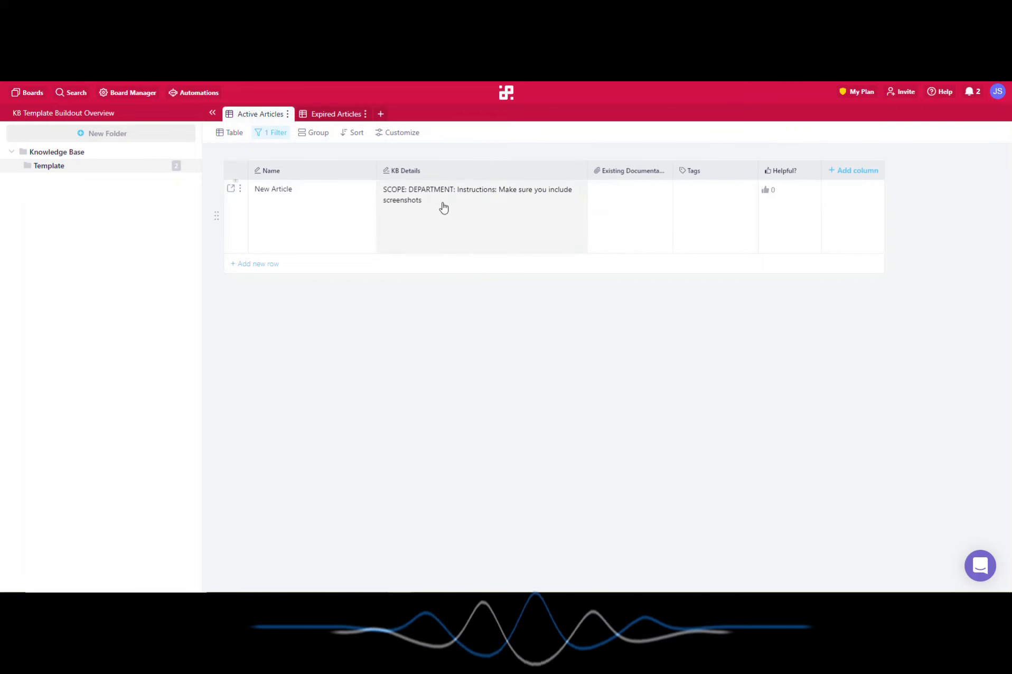
Step: Tag New Article with Tips and Tricks, Process and HR New Hire
{"action": "left_click", "coordinate": [692, 196]}
{"action": "left_click", "coordinate": [698, 293]}
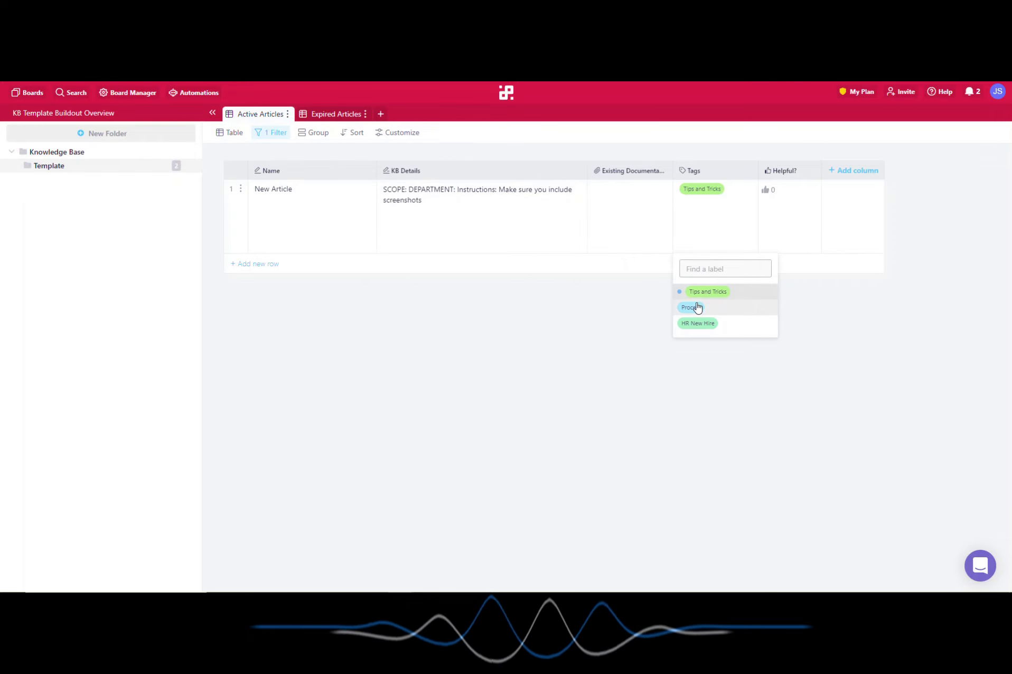
{"action": "left_click", "coordinate": [696, 307]}
{"action": "left_click", "coordinate": [681, 324]}
{"action": "left_click", "coordinate": [649, 308]}
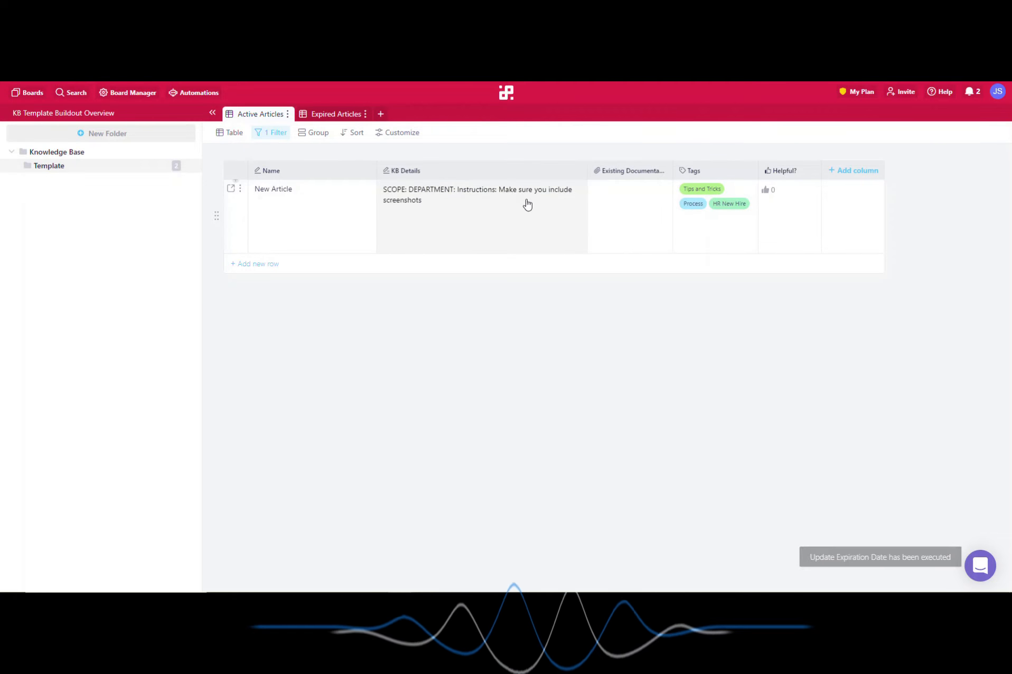
{"action": "left_click", "coordinate": [232, 134]}
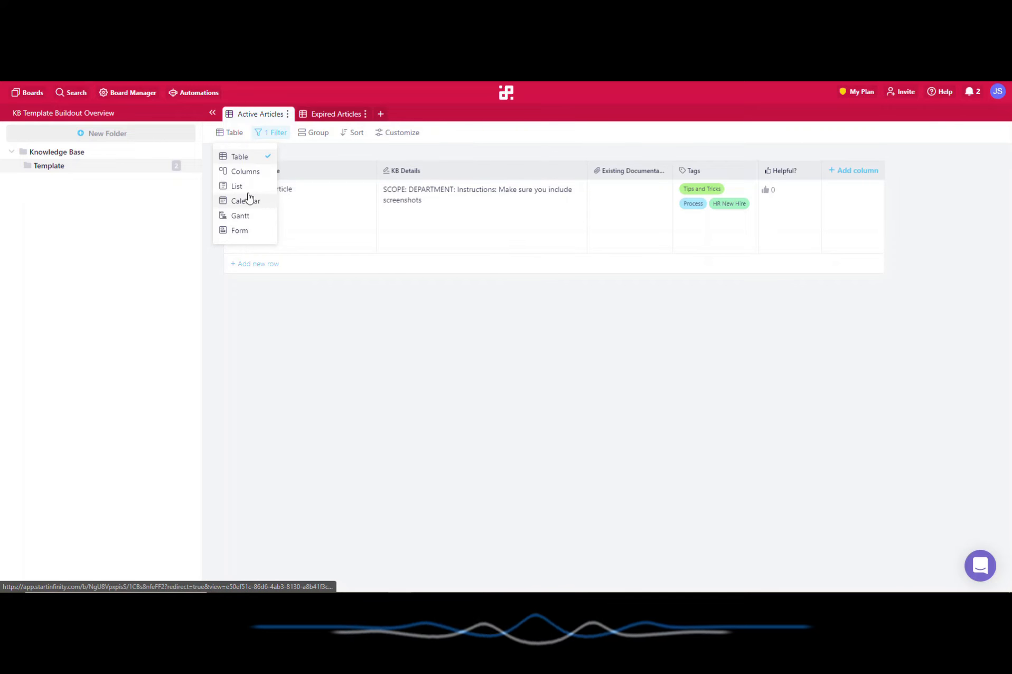
{"action": "left_click", "coordinate": [345, 351]}
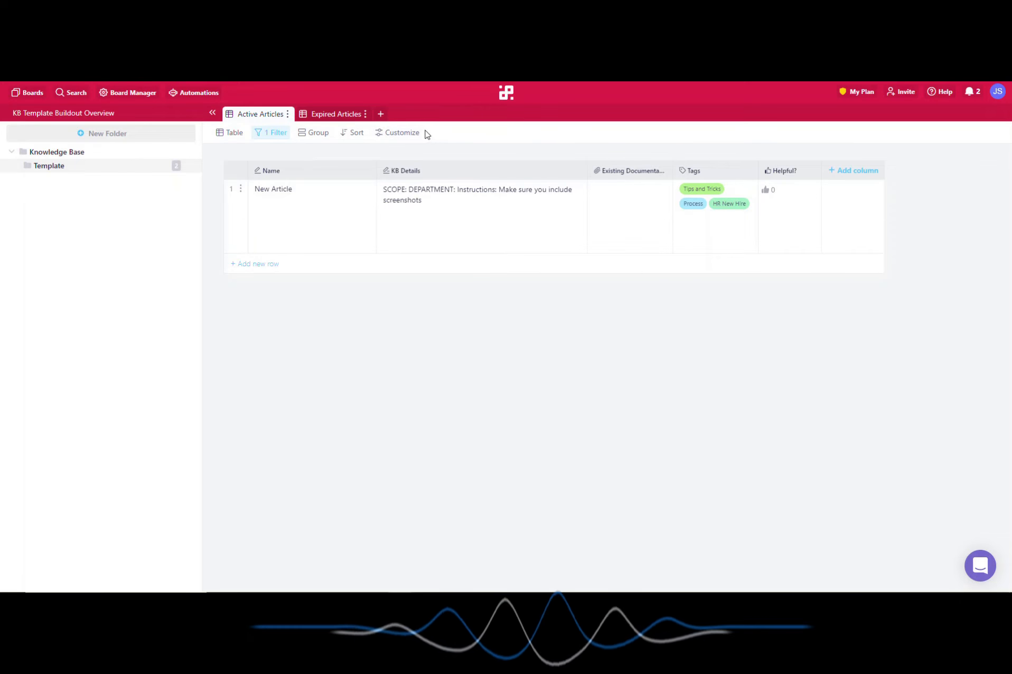
Step: Set the row height of the Active Articles table to Medium
{"action": "left_click", "coordinate": [384, 133]}
{"action": "left_click", "coordinate": [407, 168]}
{"action": "left_click", "coordinate": [413, 204]}
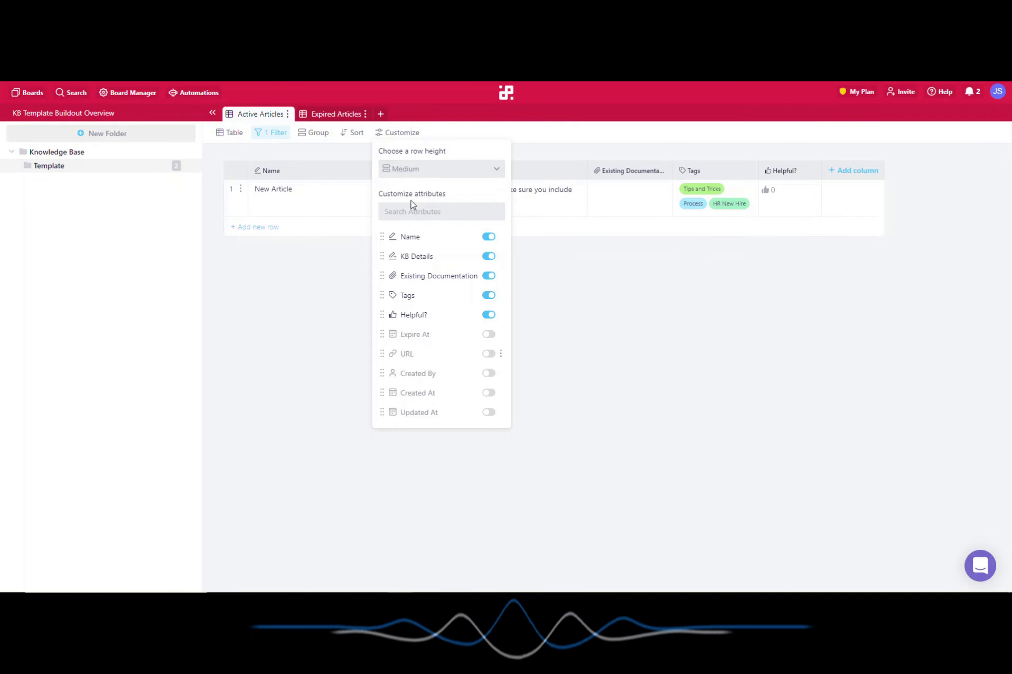
{"action": "left_click", "coordinate": [608, 277]}
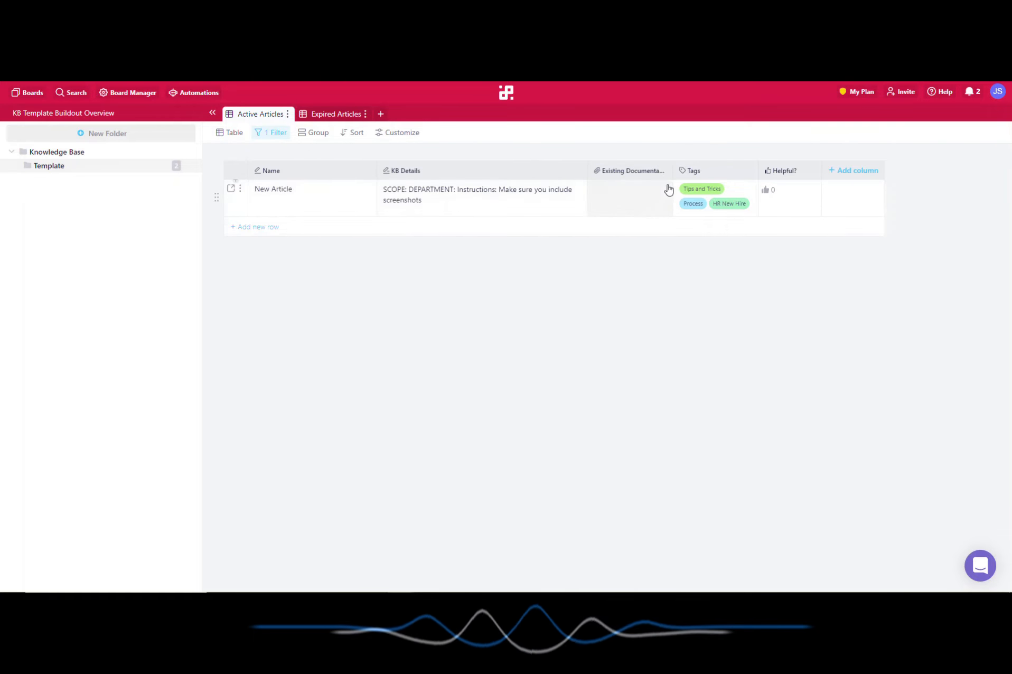
Step: Move the Existing Documentation column after Helpful?, then place Helpful? before Name and narrow it
{"action": "left_click_drag", "start_coordinate": [672, 170], "coordinate": [822, 178]}
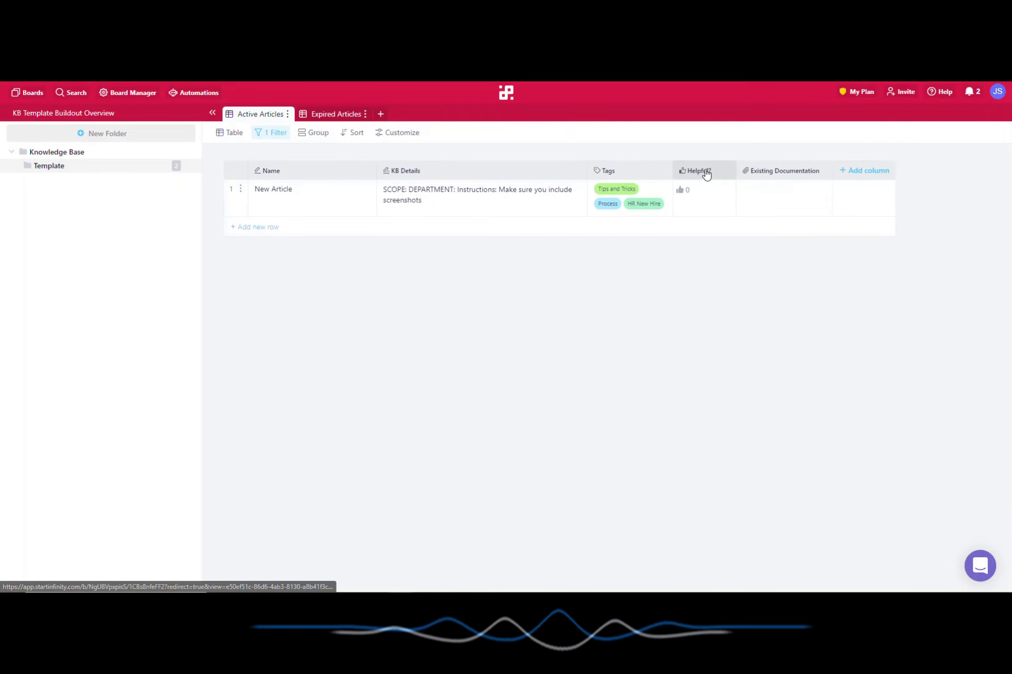
{"action": "left_click_drag", "start_coordinate": [706, 174], "coordinate": [273, 219]}
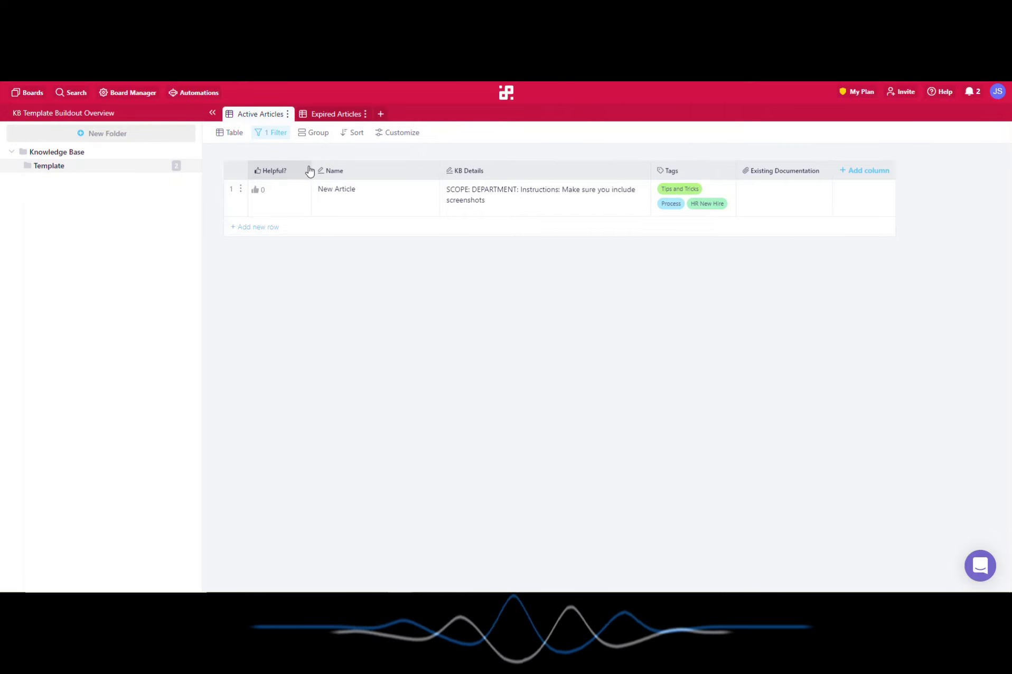
{"action": "left_click_drag", "start_coordinate": [310, 166], "coordinate": [292, 170]}
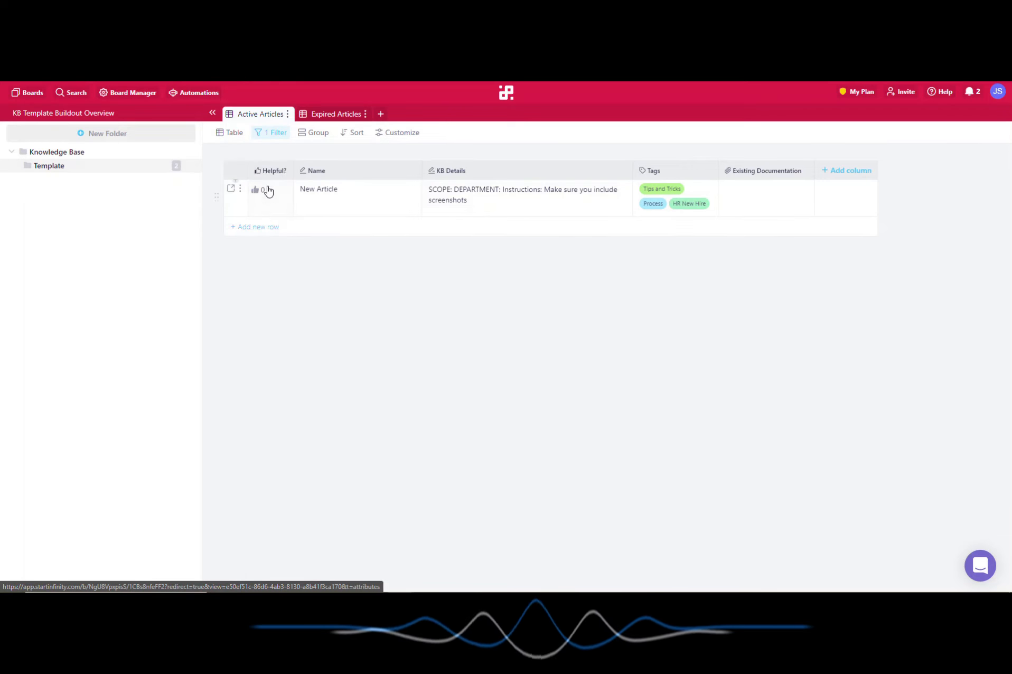
Step: Sort the Active Articles table by Helpful? in descending order, from 9 to 1
{"action": "left_click", "coordinate": [355, 134]}
{"action": "left_click", "coordinate": [409, 169]}
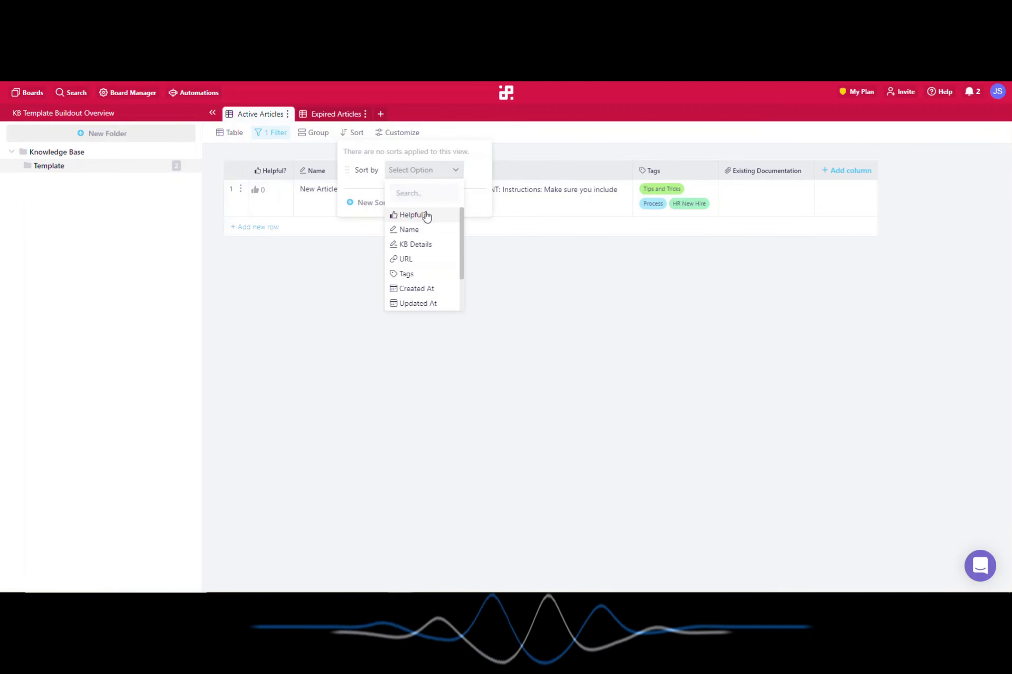
{"action": "left_click", "coordinate": [425, 215]}
{"action": "left_click", "coordinate": [592, 156]}
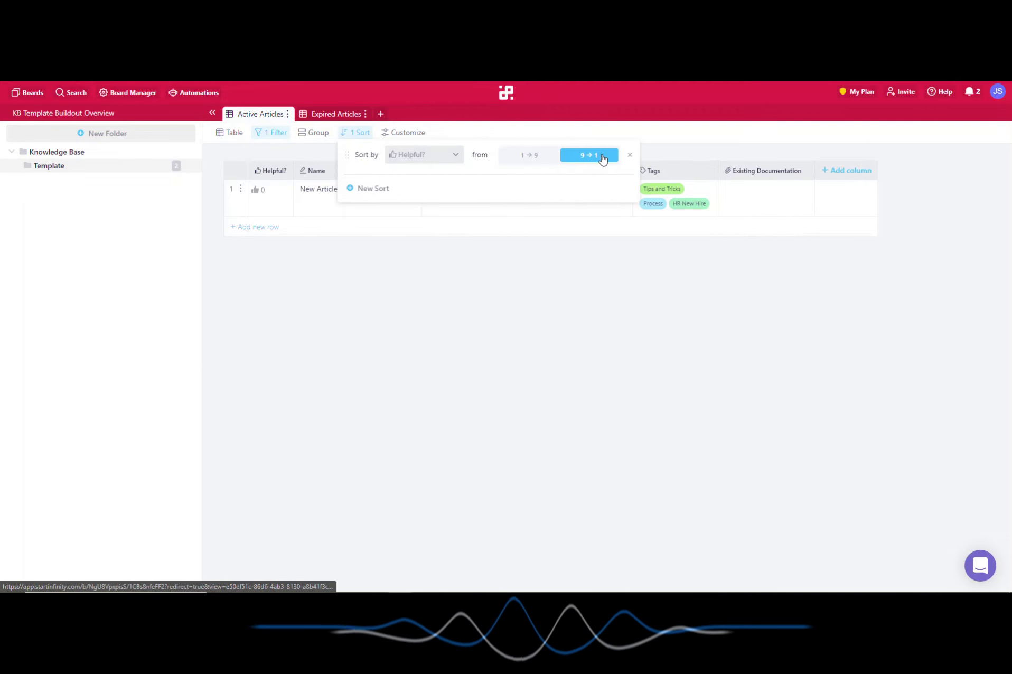
{"action": "left_click", "coordinate": [538, 339]}
Step: Add two blank articles to the Template folder's Active Articles table and mark the first one as helpful
{"action": "left_click", "coordinate": [258, 231]}
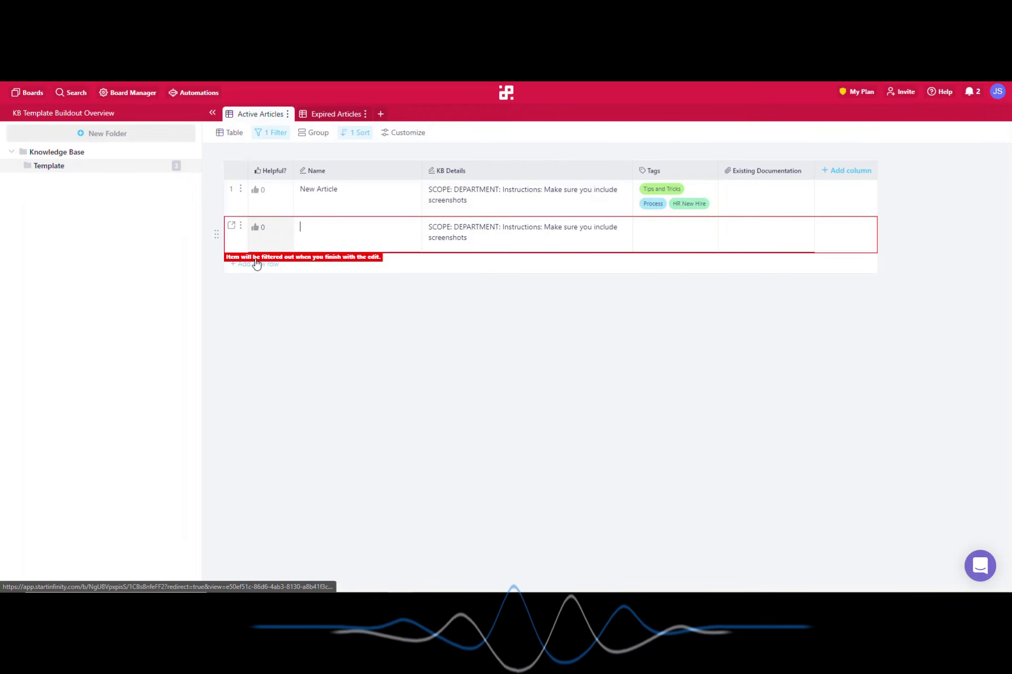
{"action": "left_click", "coordinate": [256, 263]}
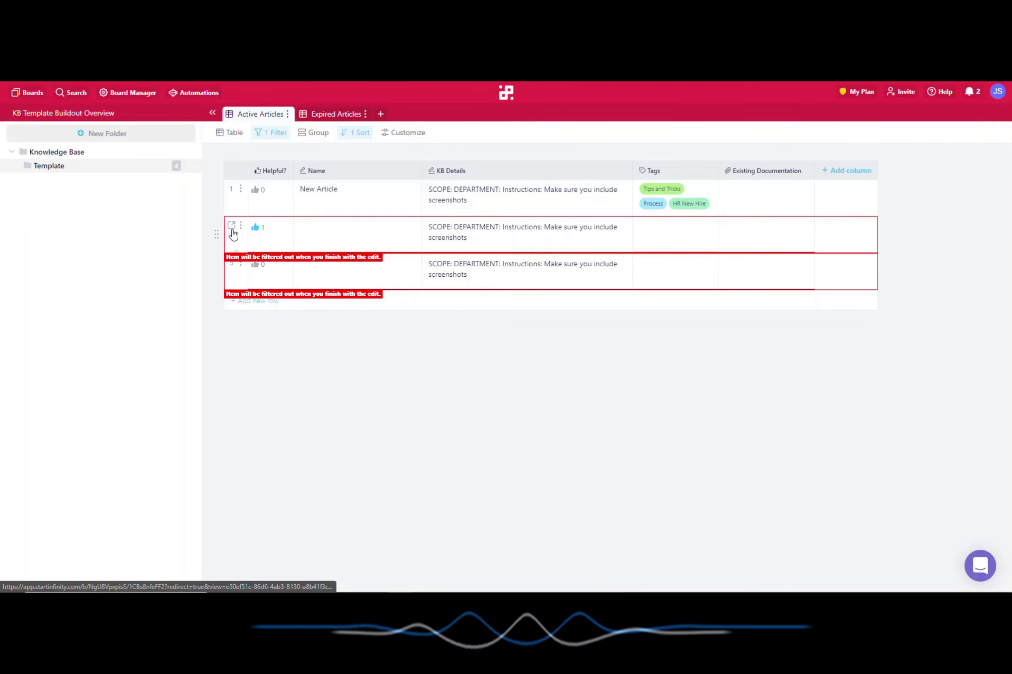
{"action": "left_click", "coordinate": [231, 226]}
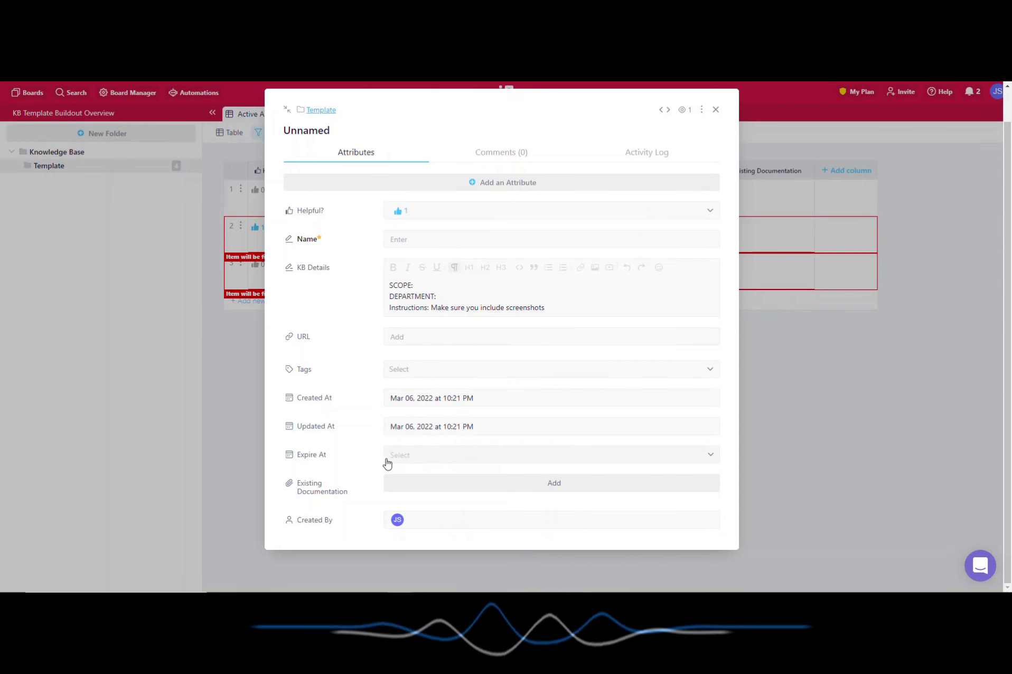
{"action": "left_click", "coordinate": [255, 395]}
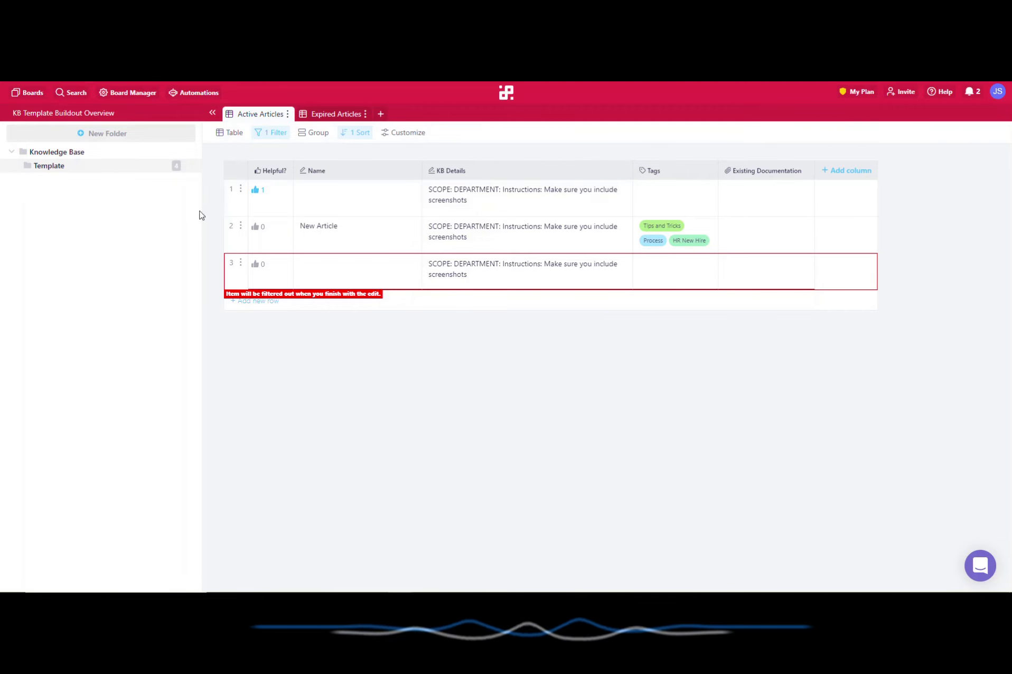
{"action": "left_click", "coordinate": [198, 166]}
{"action": "left_click", "coordinate": [235, 219]}
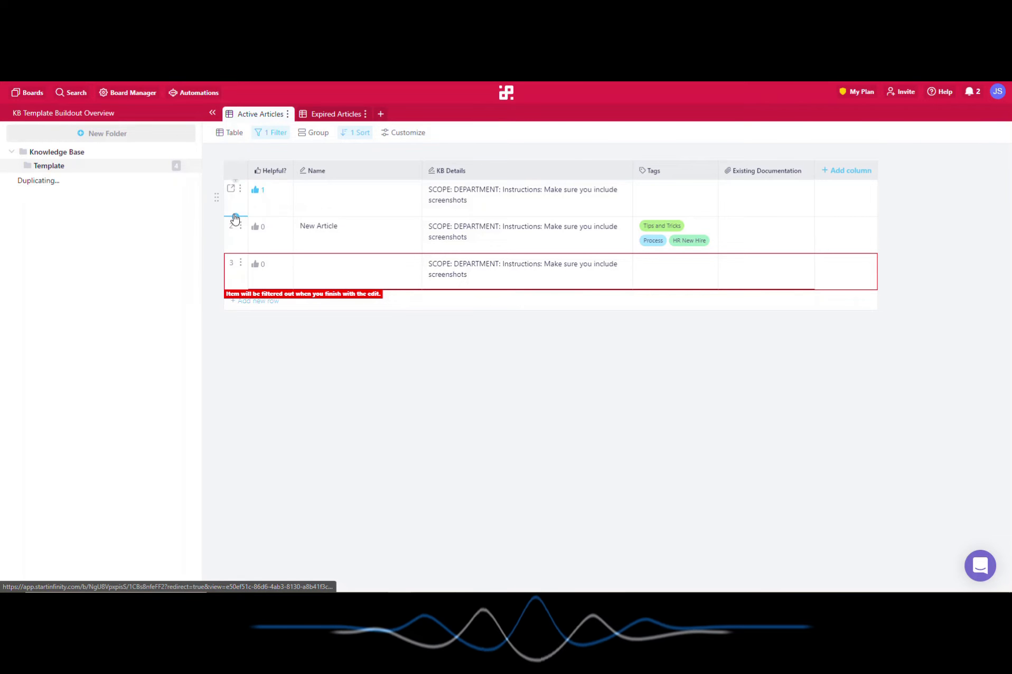
{"action": "left_click", "coordinate": [198, 167]}
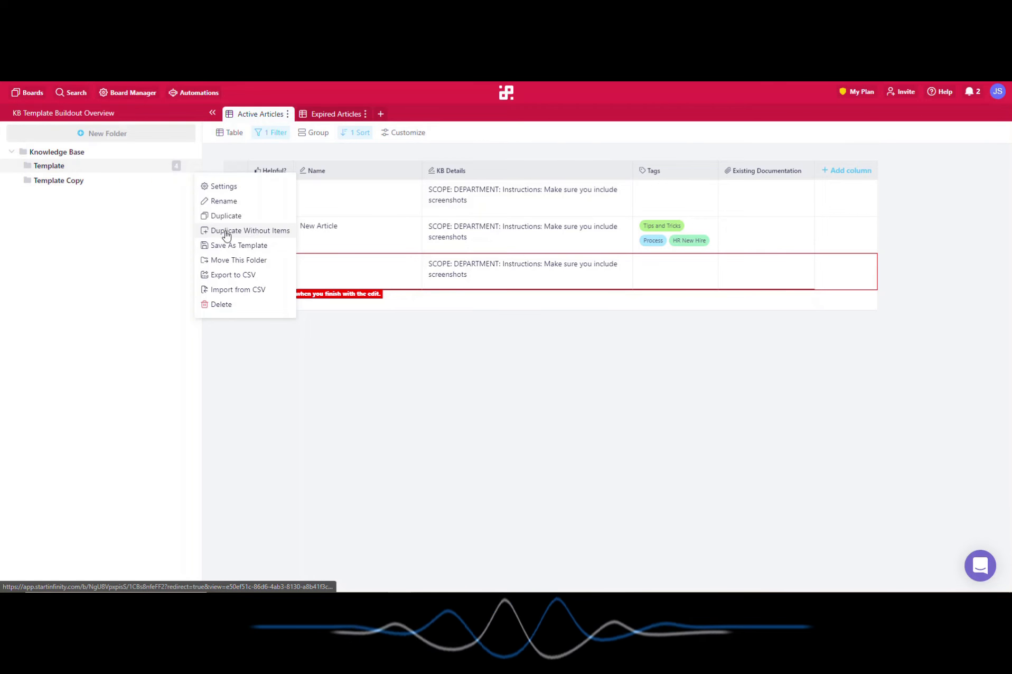
{"action": "left_click", "coordinate": [120, 182]}
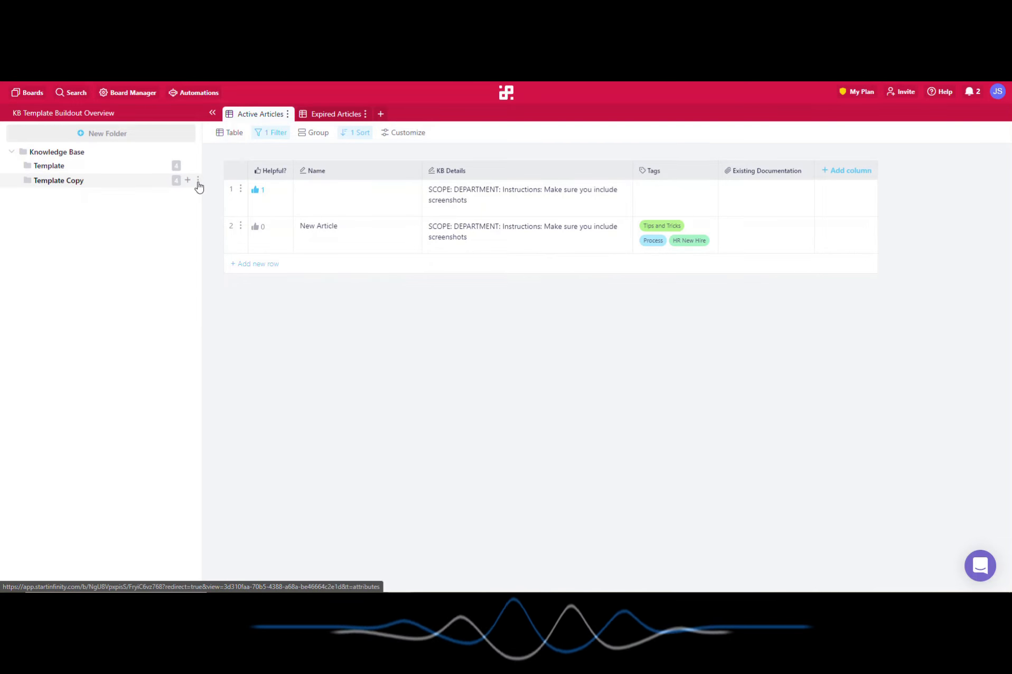
{"action": "left_click", "coordinate": [198, 181]}
{"action": "left_click", "coordinate": [217, 322]}
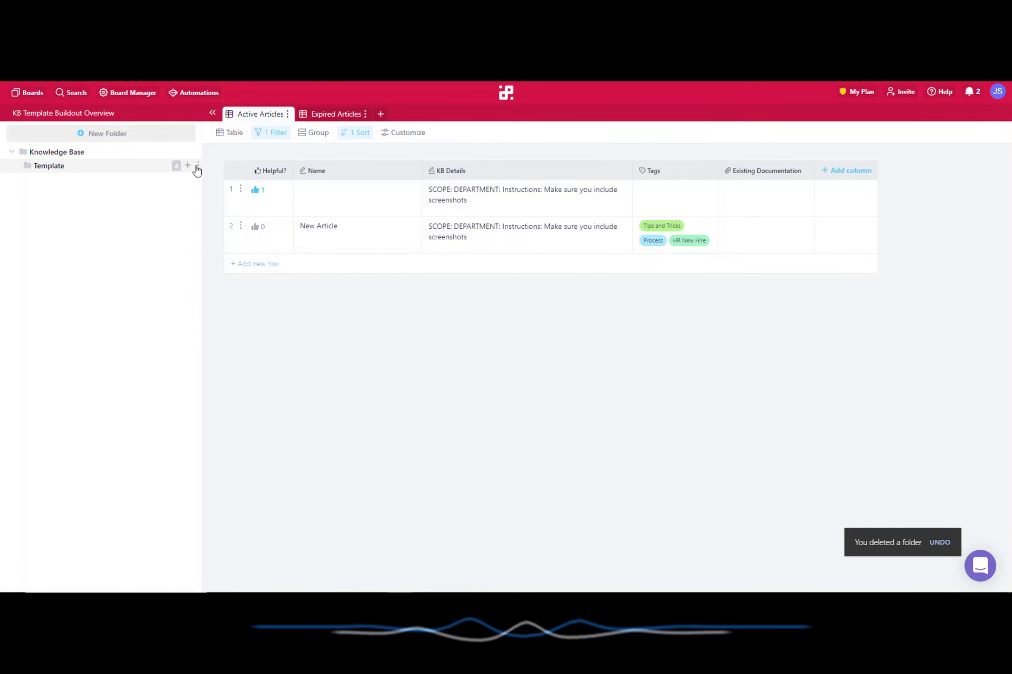
Step: Duplicate the Template folder without its items and check the copy's Expired Articles and Active Articles views
{"action": "left_click", "coordinate": [198, 166]}
{"action": "left_click", "coordinate": [254, 229]}
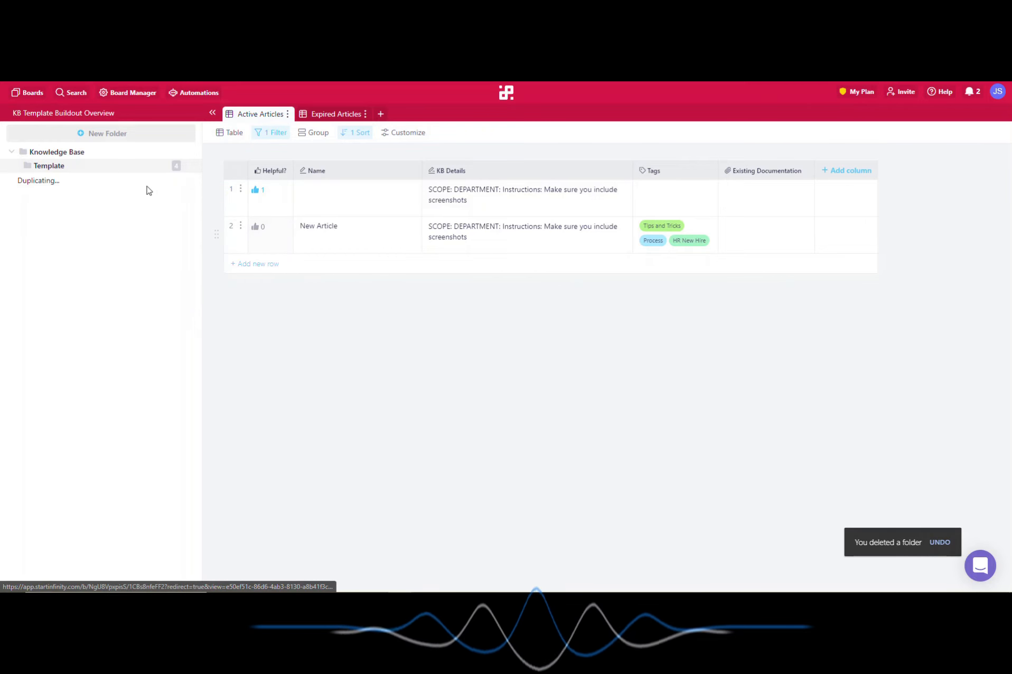
{"action": "left_click", "coordinate": [84, 183]}
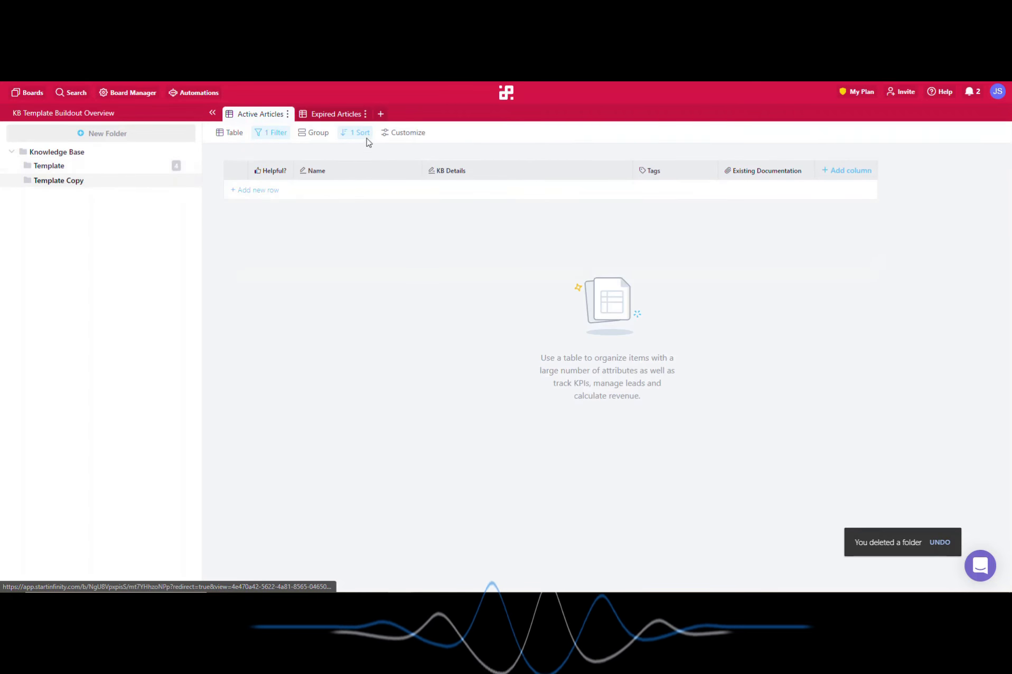
{"action": "left_click", "coordinate": [318, 114]}
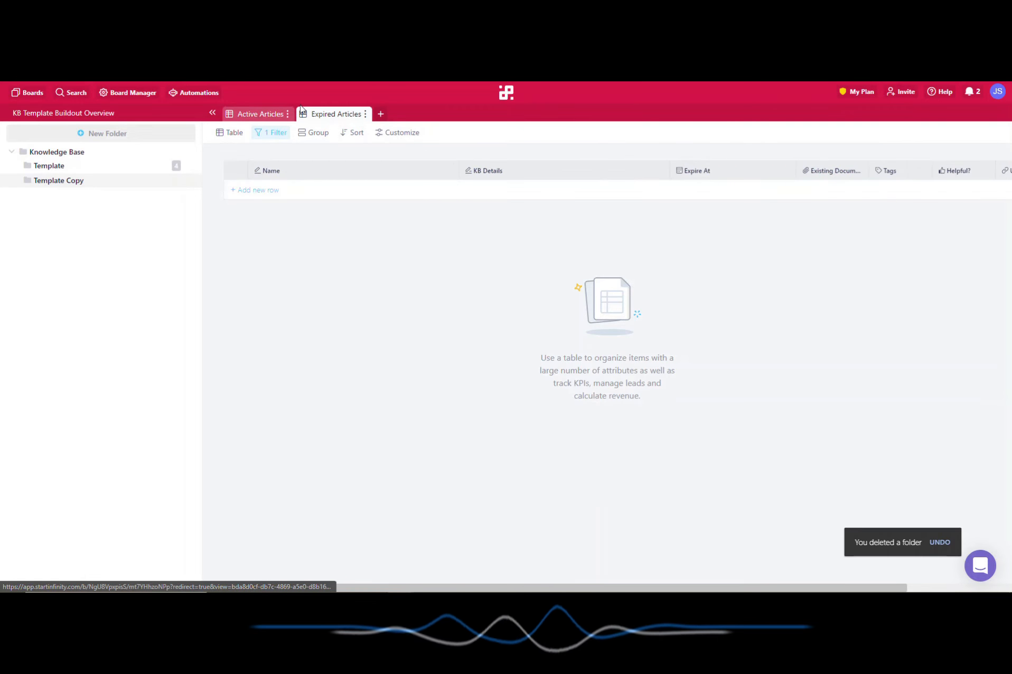
{"action": "left_click", "coordinate": [275, 113]}
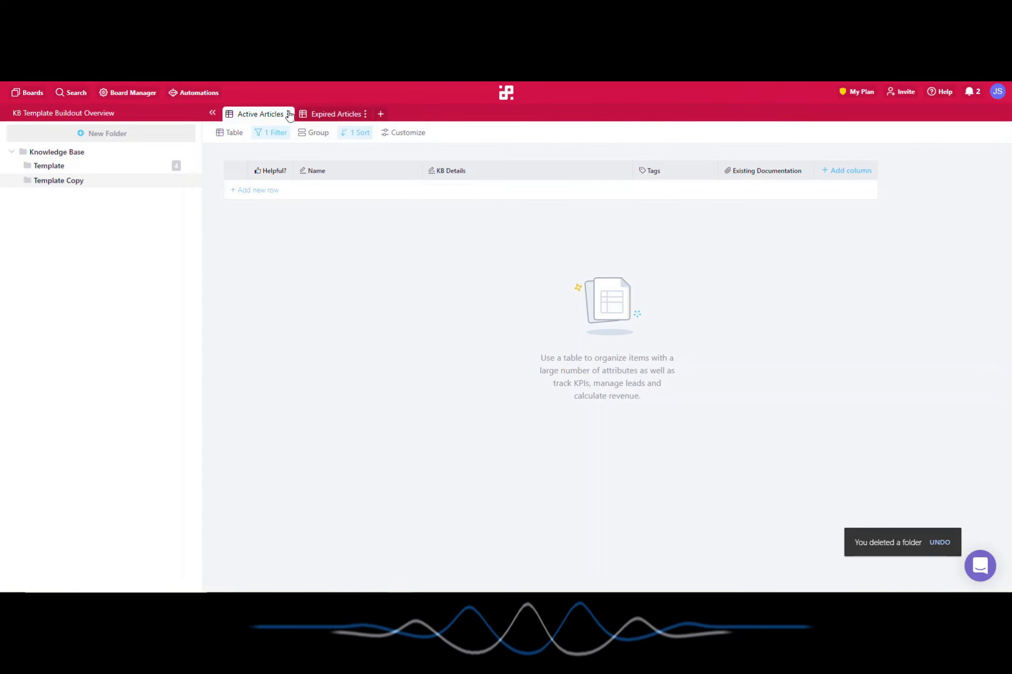
Step: Review the Template folder's settings and its folder sharing options for guests
{"action": "left_click", "coordinate": [92, 167]}
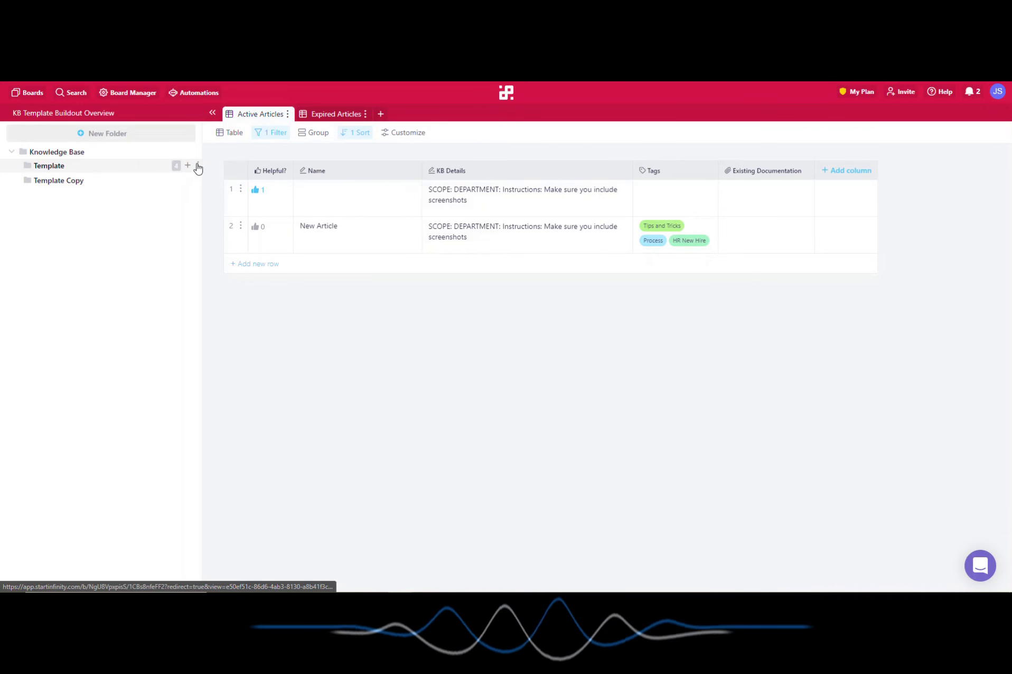
{"action": "left_click", "coordinate": [198, 166]}
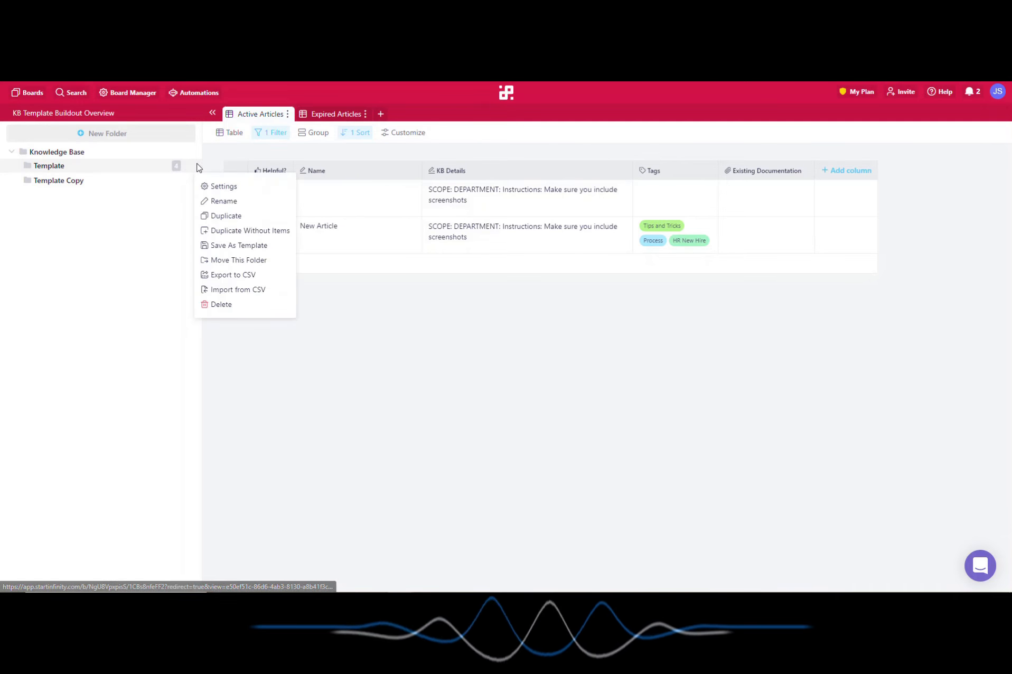
{"action": "left_click", "coordinate": [236, 188]}
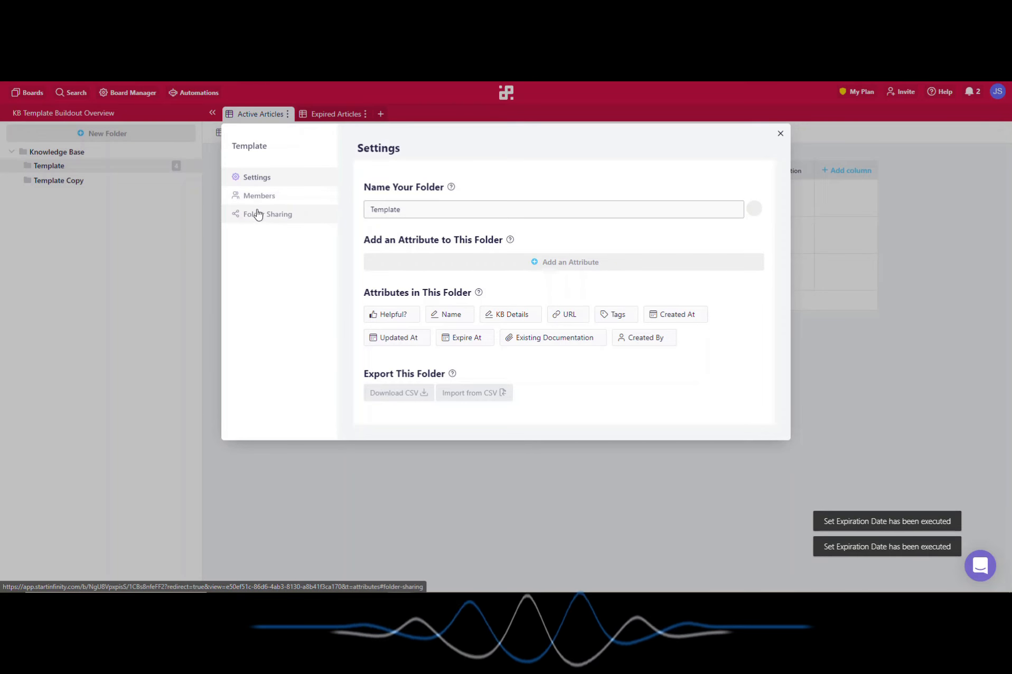
{"action": "left_click", "coordinate": [277, 214]}
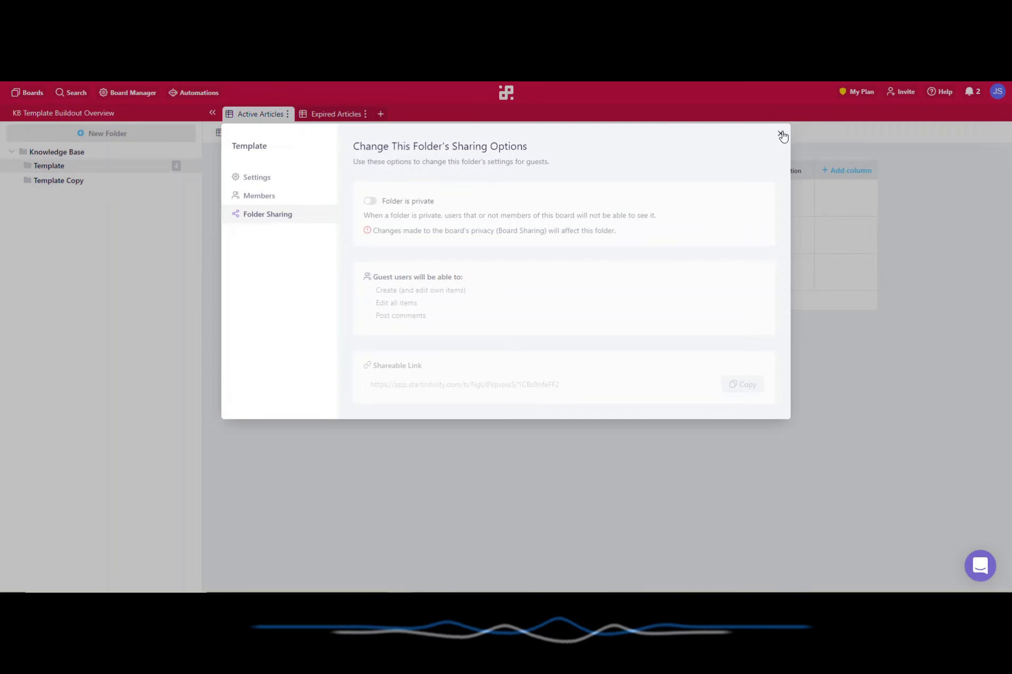
{"action": "left_click", "coordinate": [781, 134]}
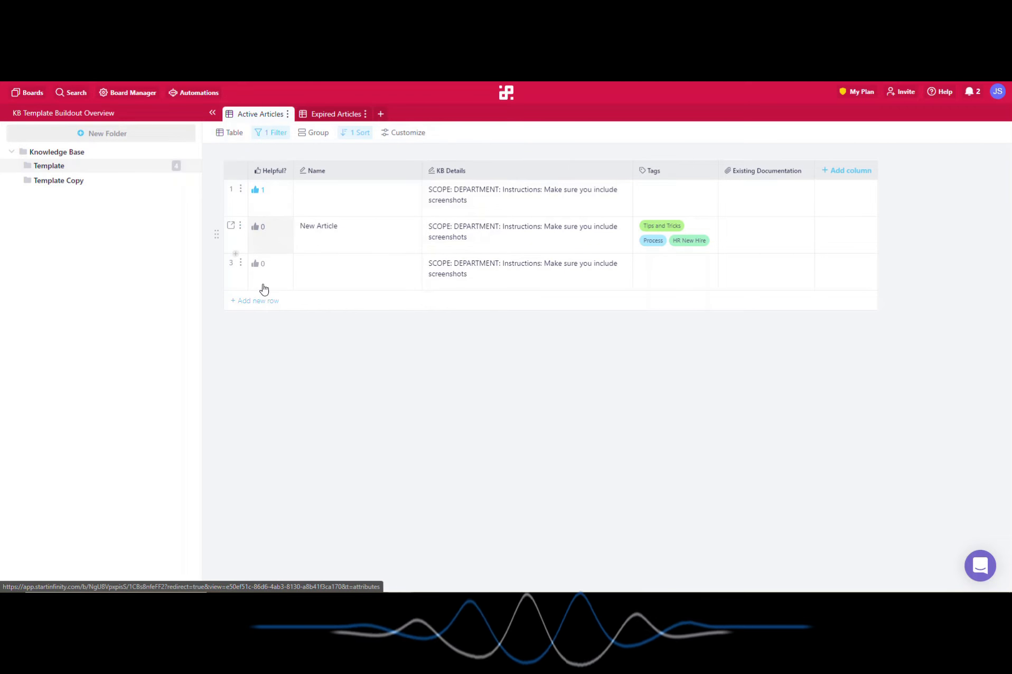
Step: Rename the Template Copy folder as Information Technology and nest it inside Knowledge Base
{"action": "left_click", "coordinate": [72, 180]}
{"action": "left_click_drag", "start_coordinate": [124, 181], "coordinate": [128, 186]}
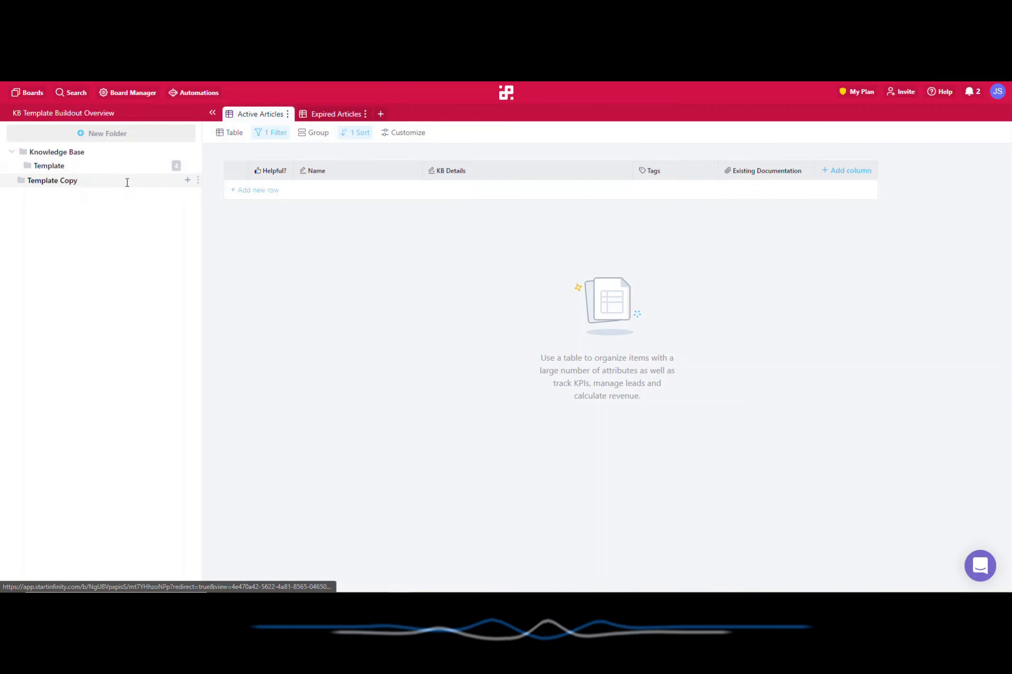
{"action": "double_click", "coordinate": [124, 182]}
{"action": "key", "text": "BackSpace"}
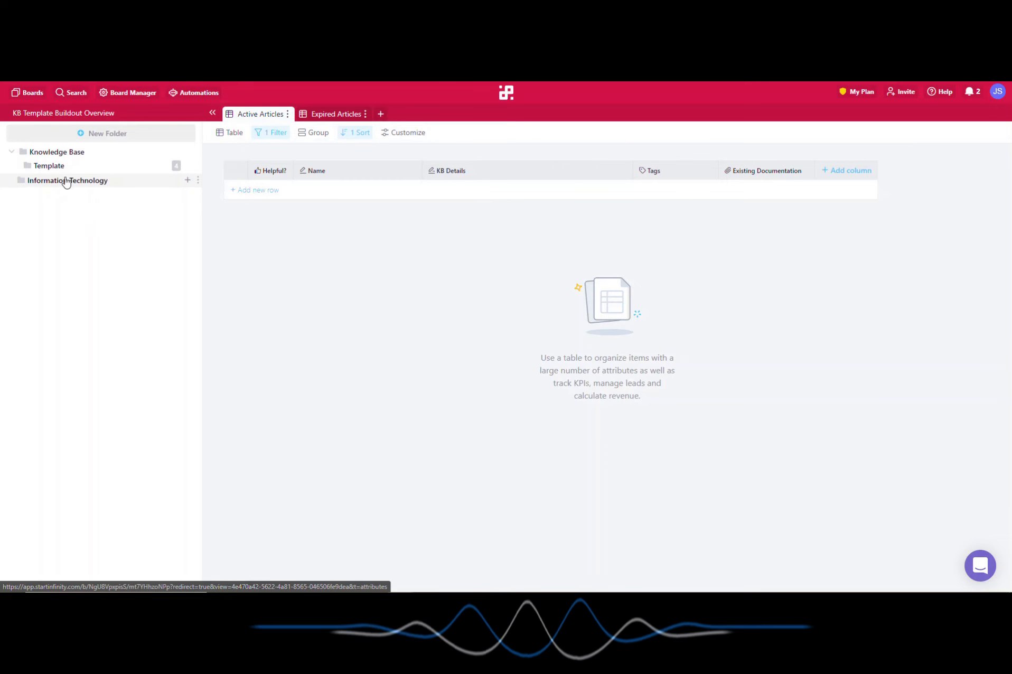
{"action": "mouse_move", "coordinate": [65, 180]}
{"action": "left_mouse_down"}
{"action": "mouse_move", "coordinate": [74, 151]}
{"action": "mouse_move", "coordinate": [95, 151]}
{"action": "mouse_move", "coordinate": [79, 168]}
{"action": "left_mouse_up"}
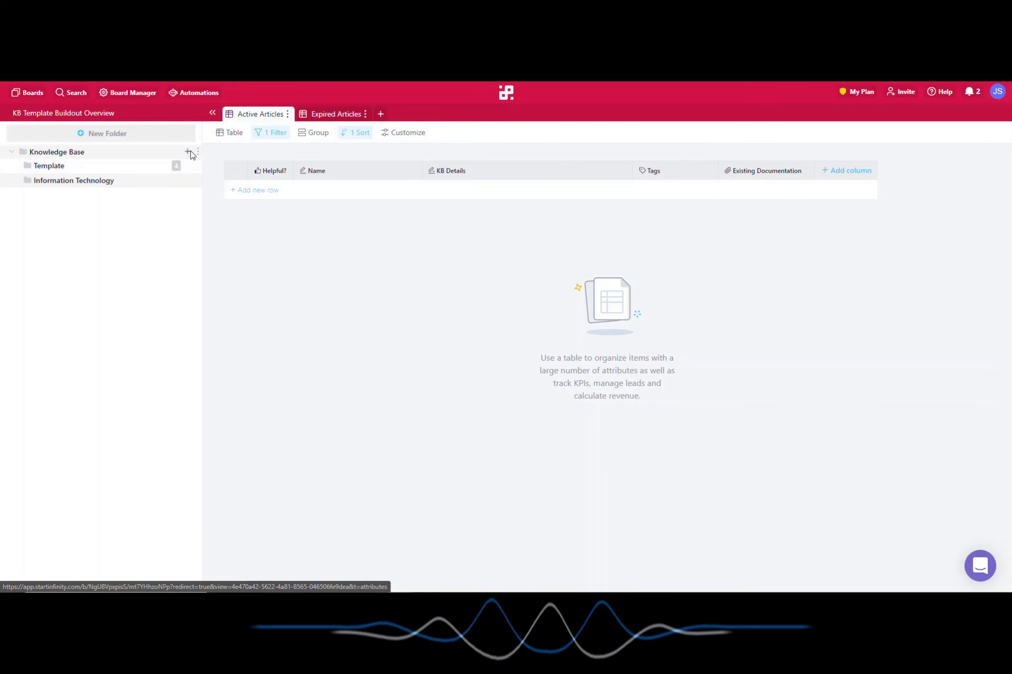
{"action": "left_click", "coordinate": [187, 152]}
{"action": "left_click", "coordinate": [169, 243]}
{"action": "left_click", "coordinate": [196, 196]}
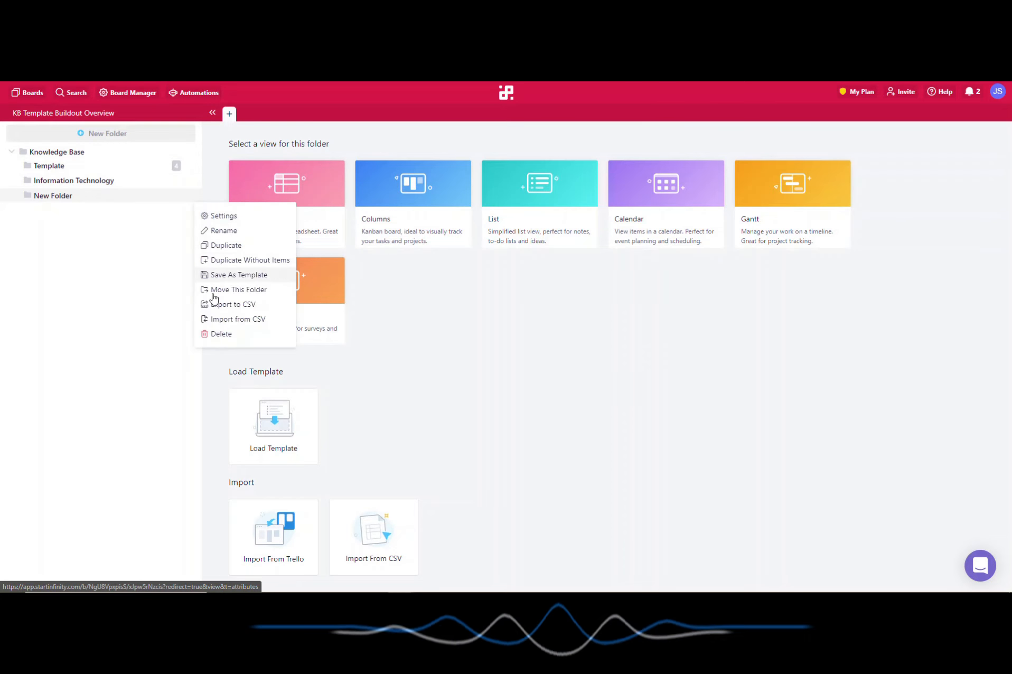
{"action": "left_click", "coordinate": [222, 333]}
Step: Duplicate the Template folder without its items and rename the copy as HR Department
{"action": "left_click", "coordinate": [198, 167]}
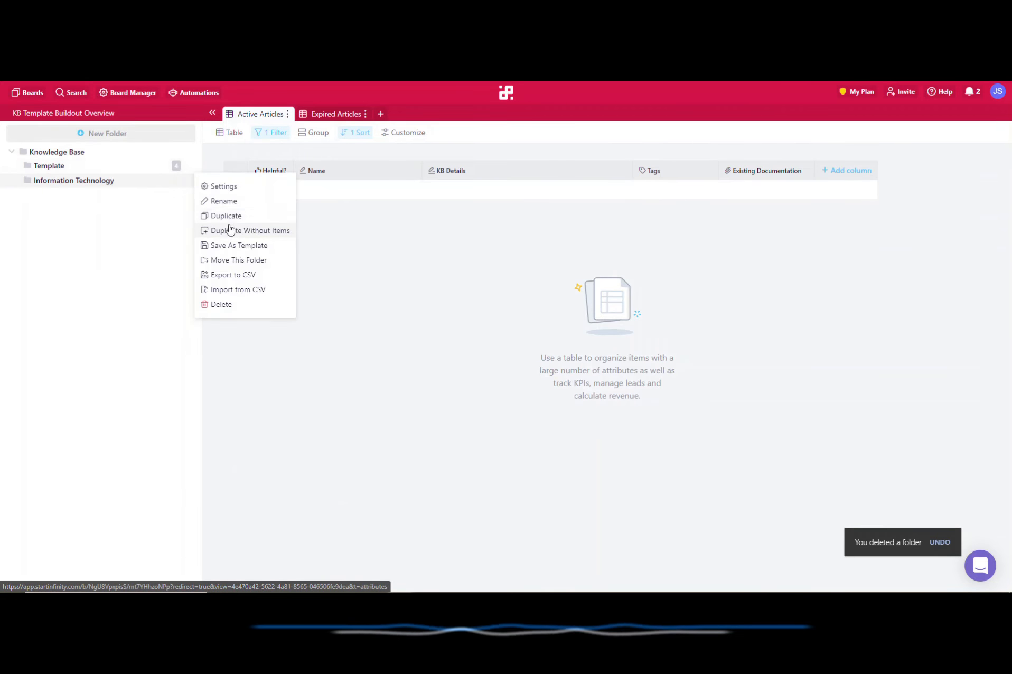
{"action": "left_click", "coordinate": [228, 228]}
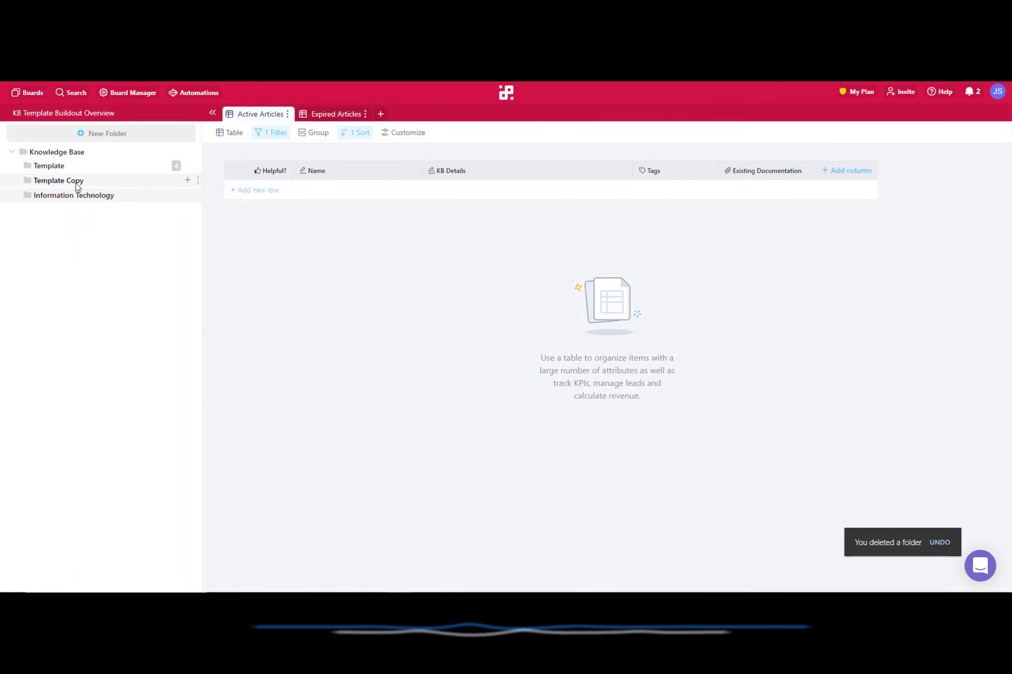
{"action": "double_click", "coordinate": [76, 181]}
{"action": "type", "text": "HR Department"}
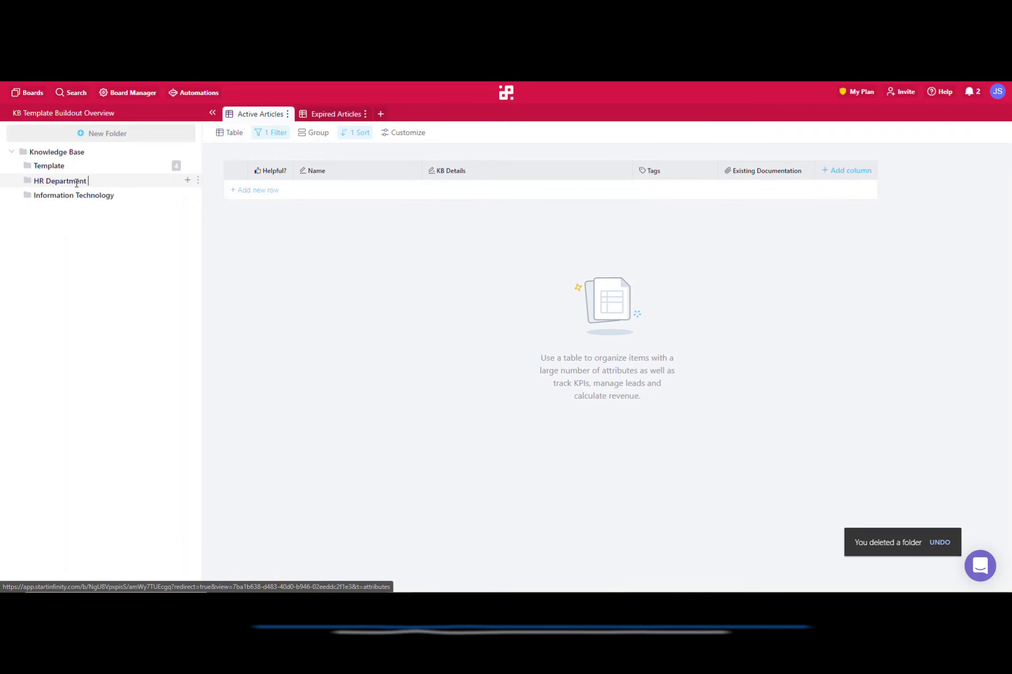
Step: Duplicate the Template folder without its items and rename the copy as Operations
{"action": "left_click", "coordinate": [197, 181]}
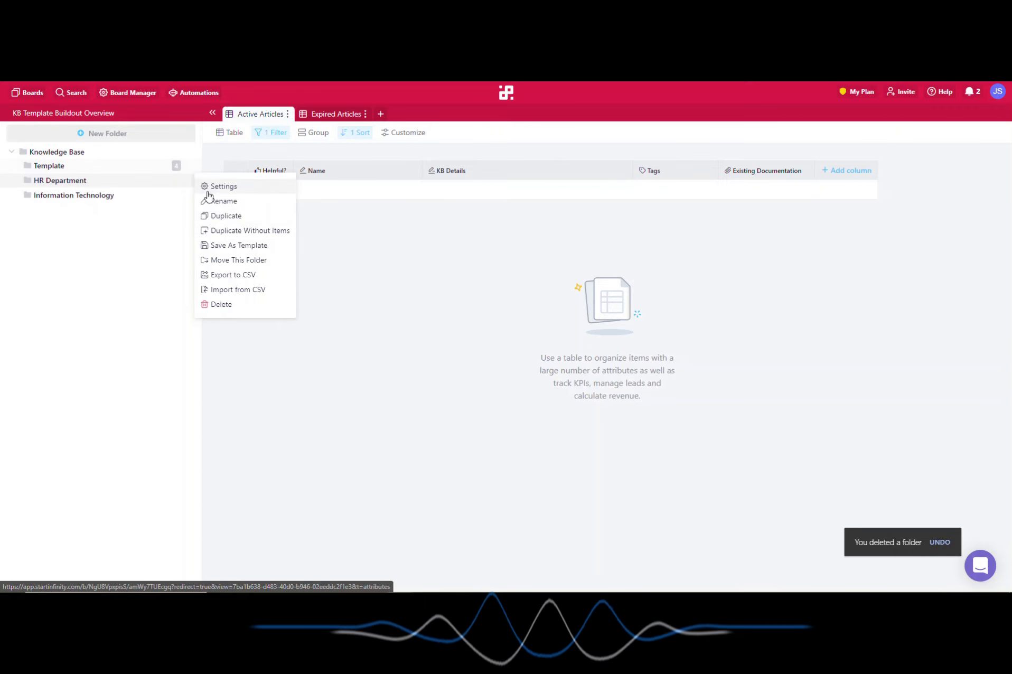
{"action": "left_click", "coordinate": [240, 230]}
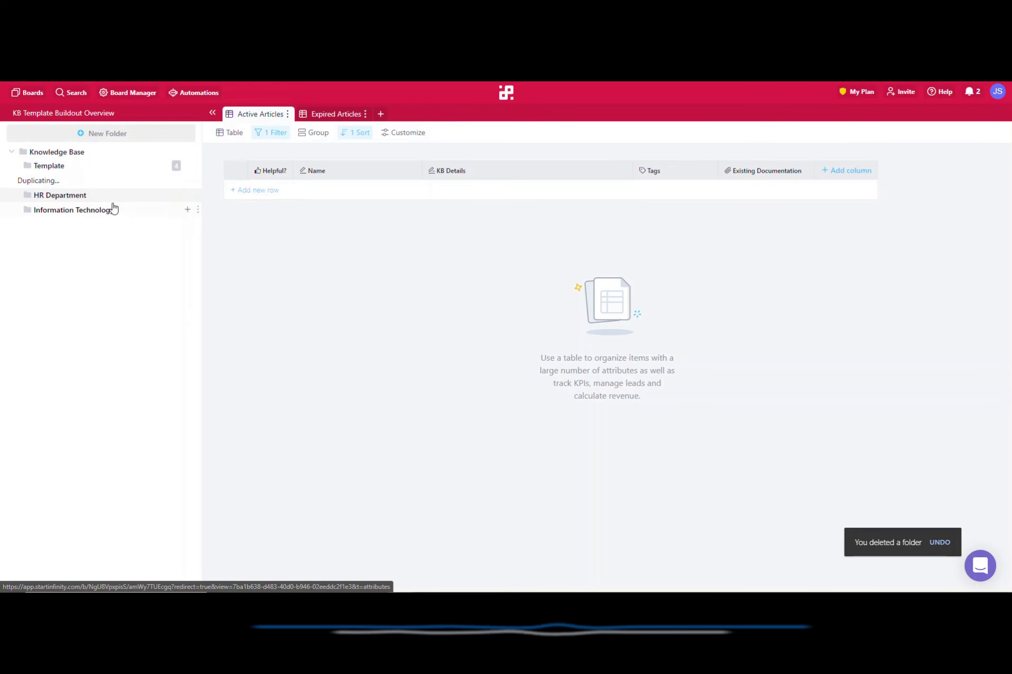
{"action": "double_click", "coordinate": [79, 181]}
{"action": "type", "text": "Operations"}
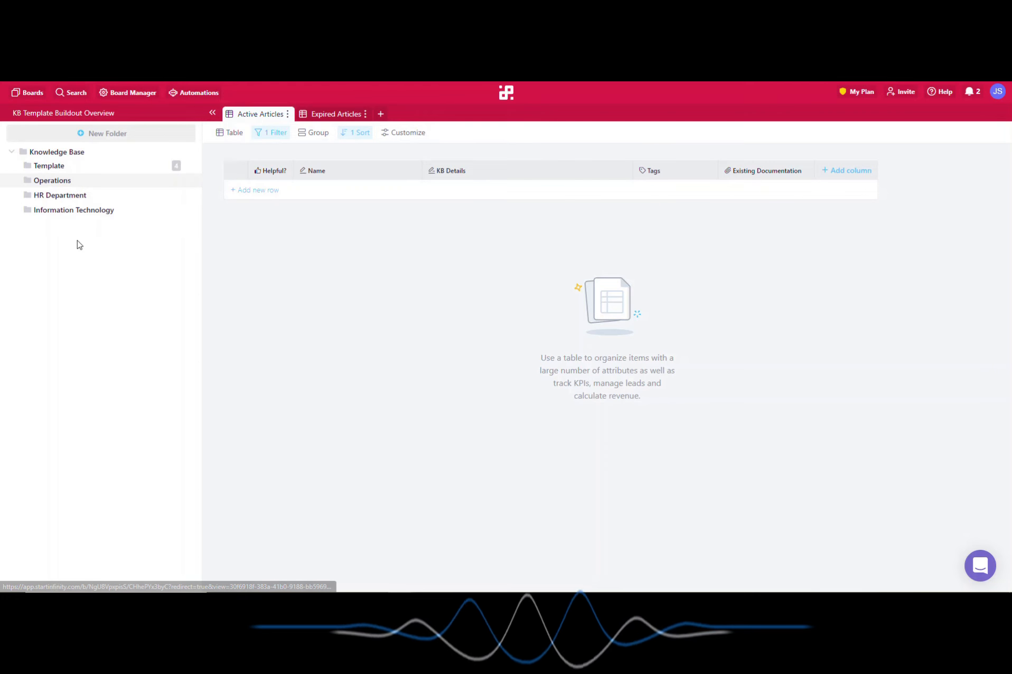
Step: Duplicate the Template folder without its items and rename the copy as MIS Dept
{"action": "left_click", "coordinate": [199, 174]}
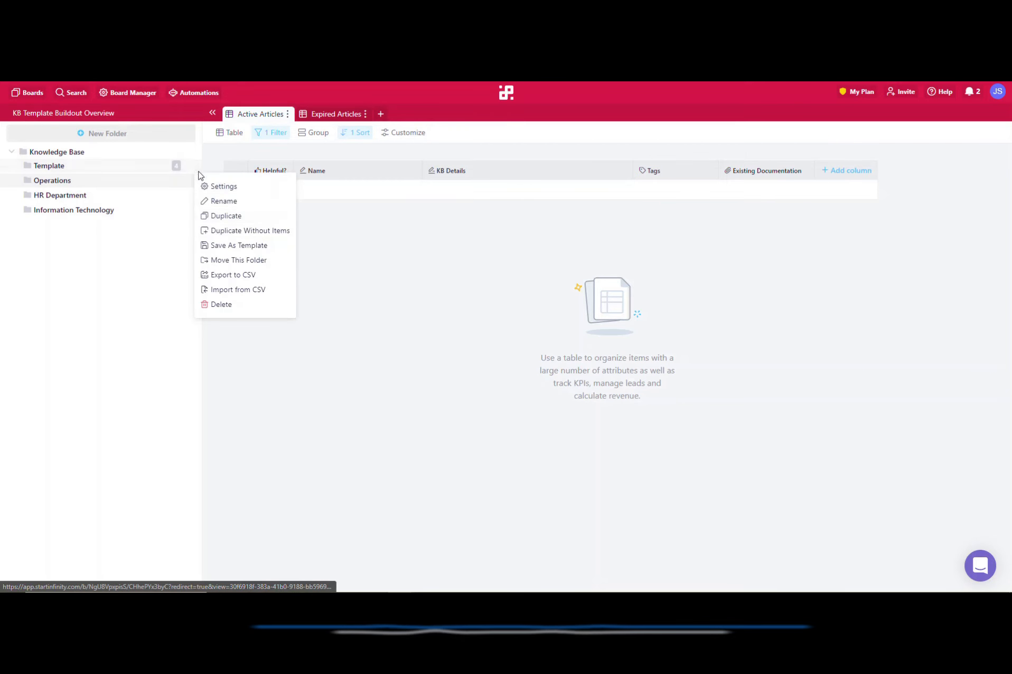
{"action": "left_click", "coordinate": [232, 231]}
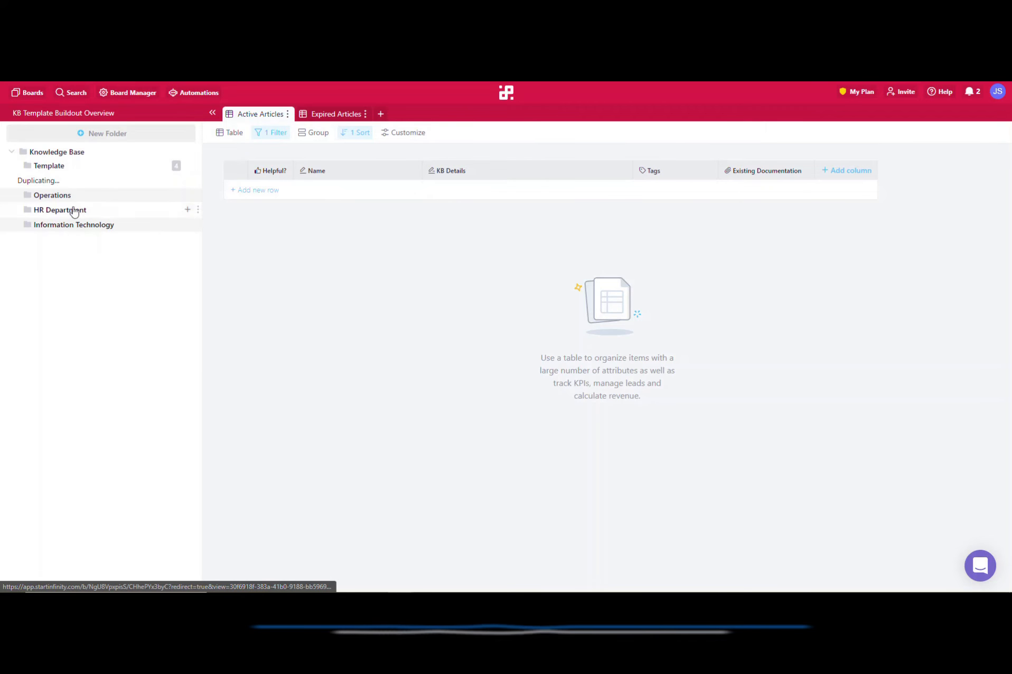
{"action": "double_click", "coordinate": [71, 181]}
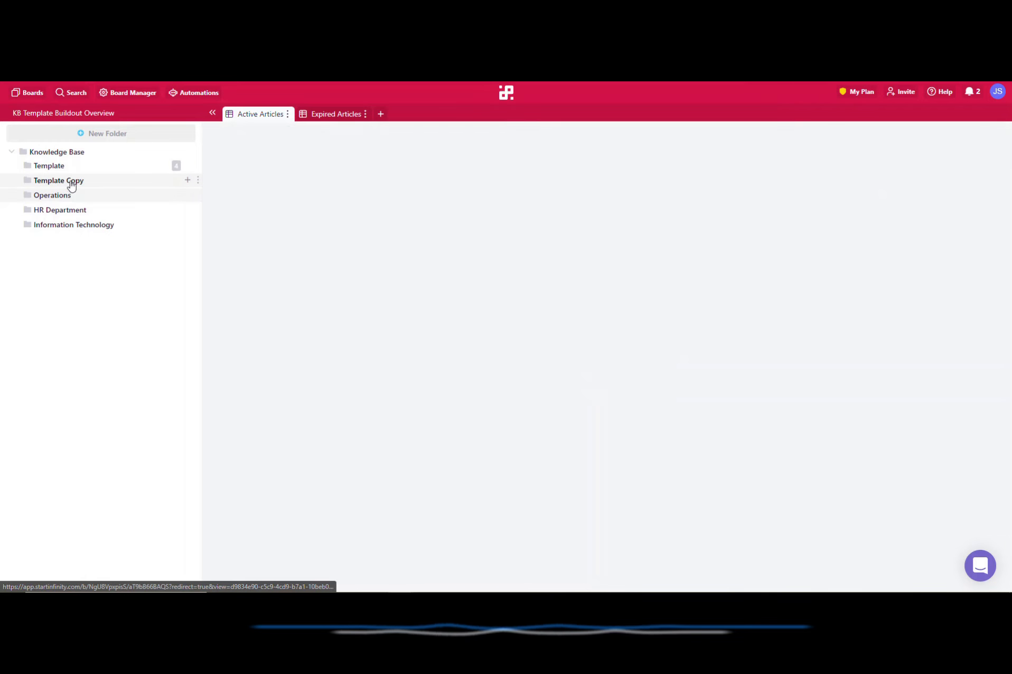
{"action": "type", "text": "MIS Dept"}
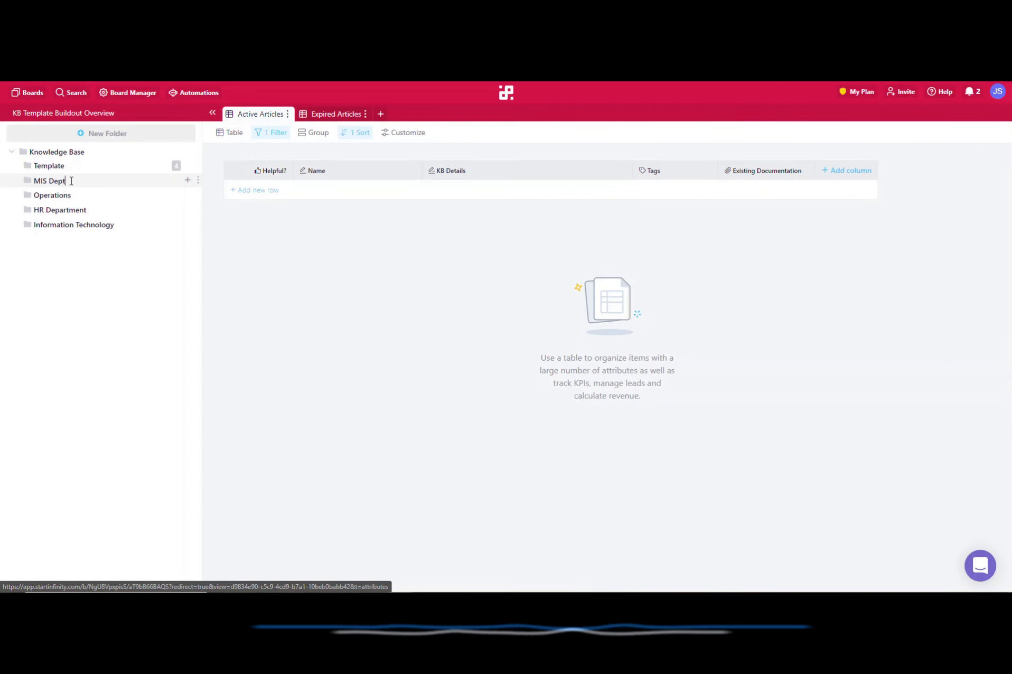
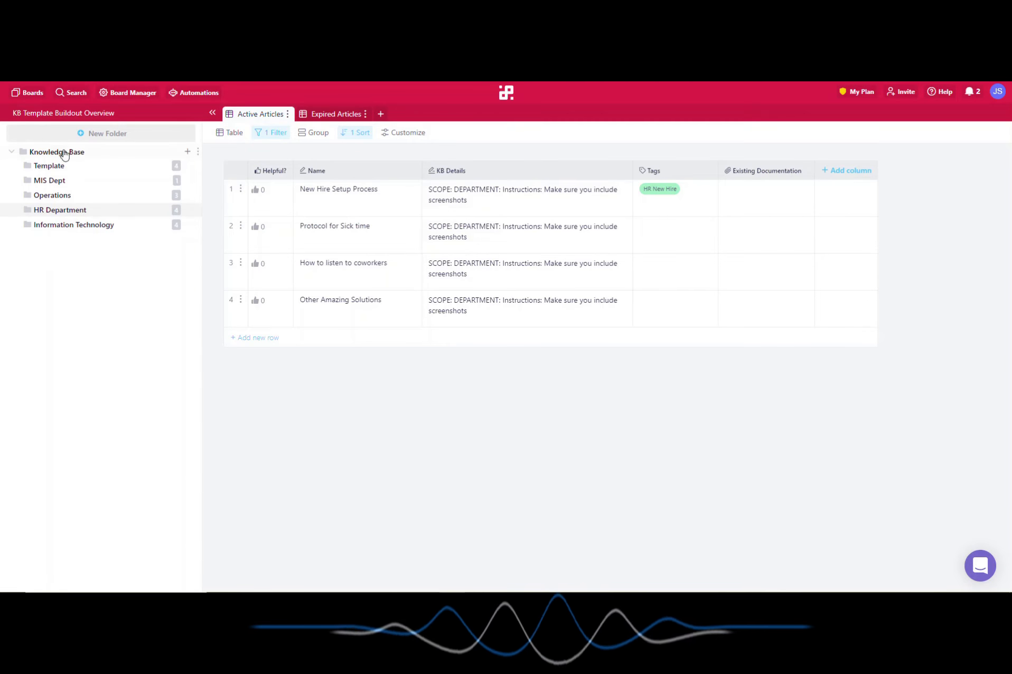
Step: Create a Sick Time tag and assign it to the Protocol for Sick time article
{"action": "left_click", "coordinate": [659, 238]}
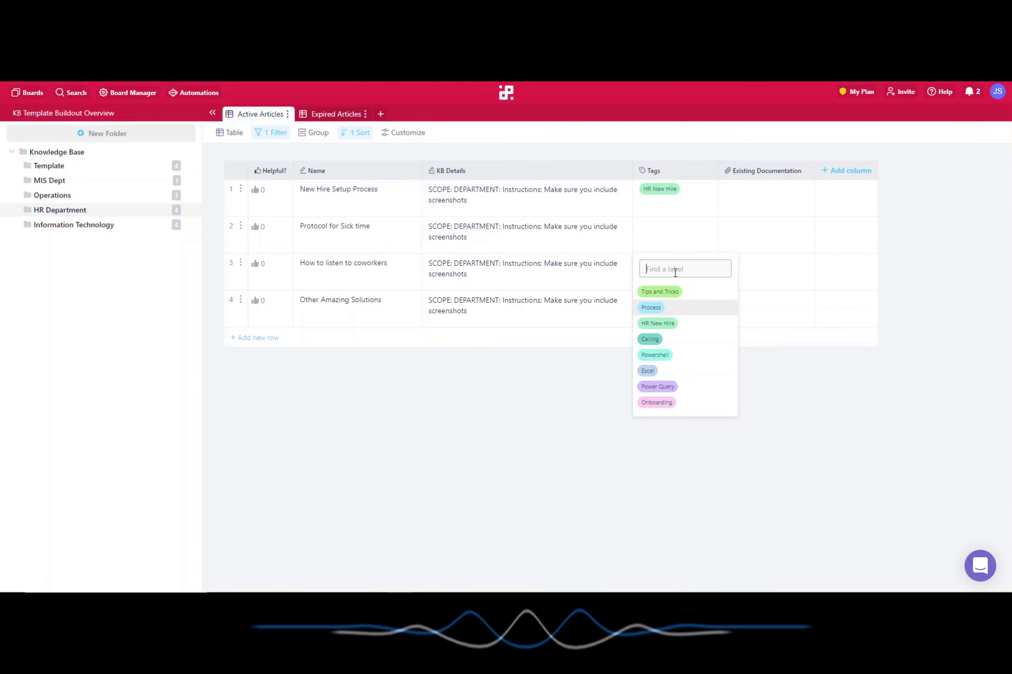
{"action": "type", "text": "Sick Time"}
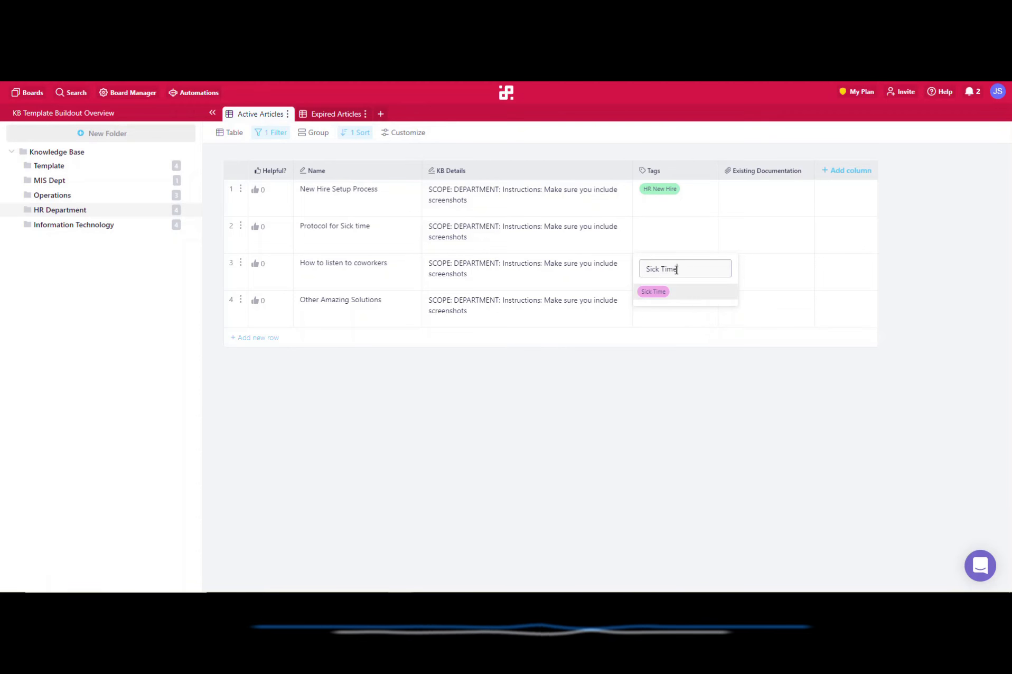
{"action": "left_click", "coordinate": [675, 296]}
{"action": "left_click", "coordinate": [644, 312]}
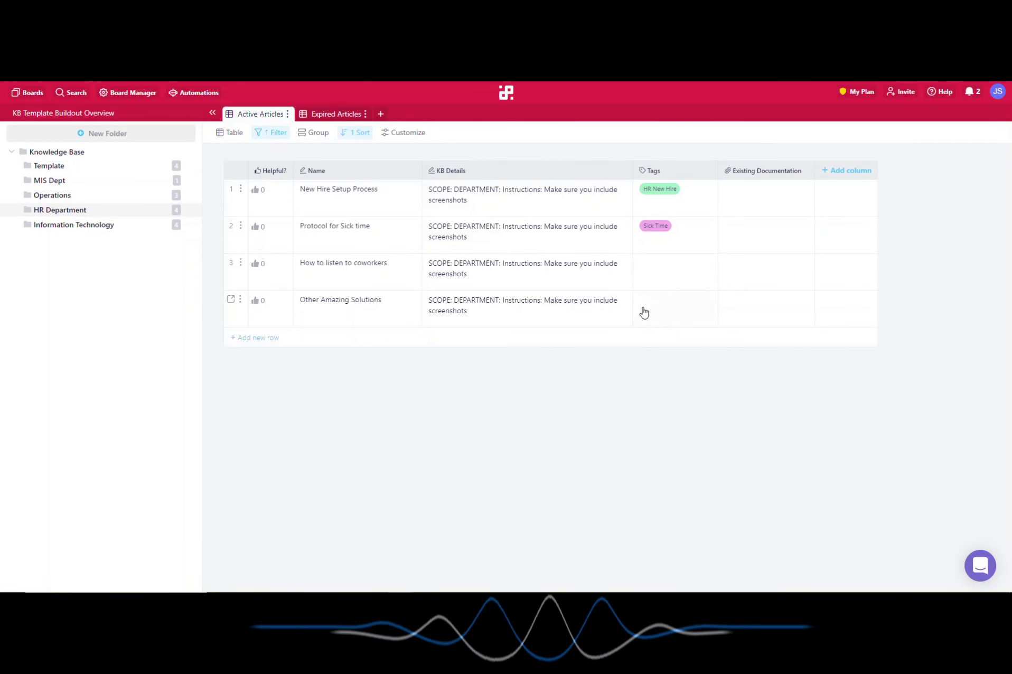
Step: Review the article tags in the Operations and HR Department folders and the labels available for them
{"action": "left_click", "coordinate": [76, 195]}
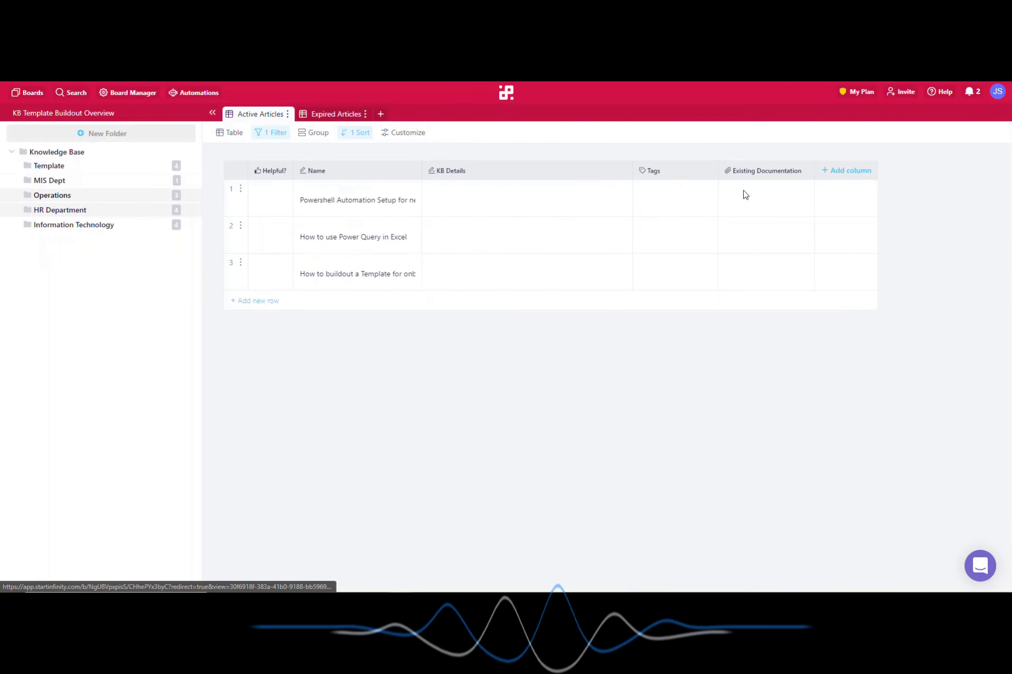
{"action": "left_click", "coordinate": [677, 204]}
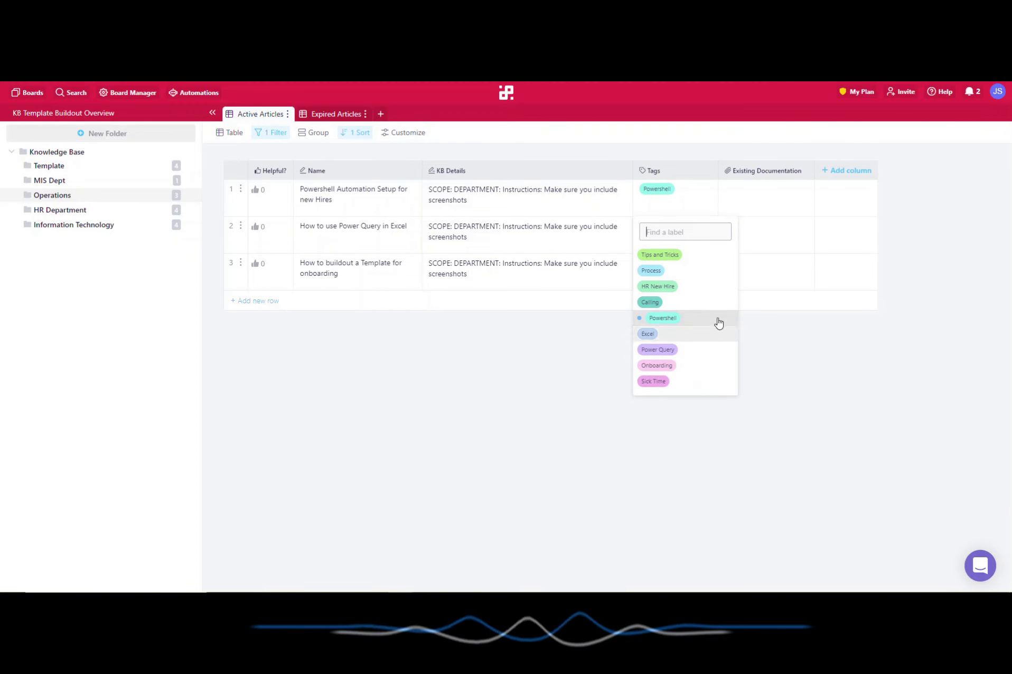
{"action": "left_click", "coordinate": [136, 212]}
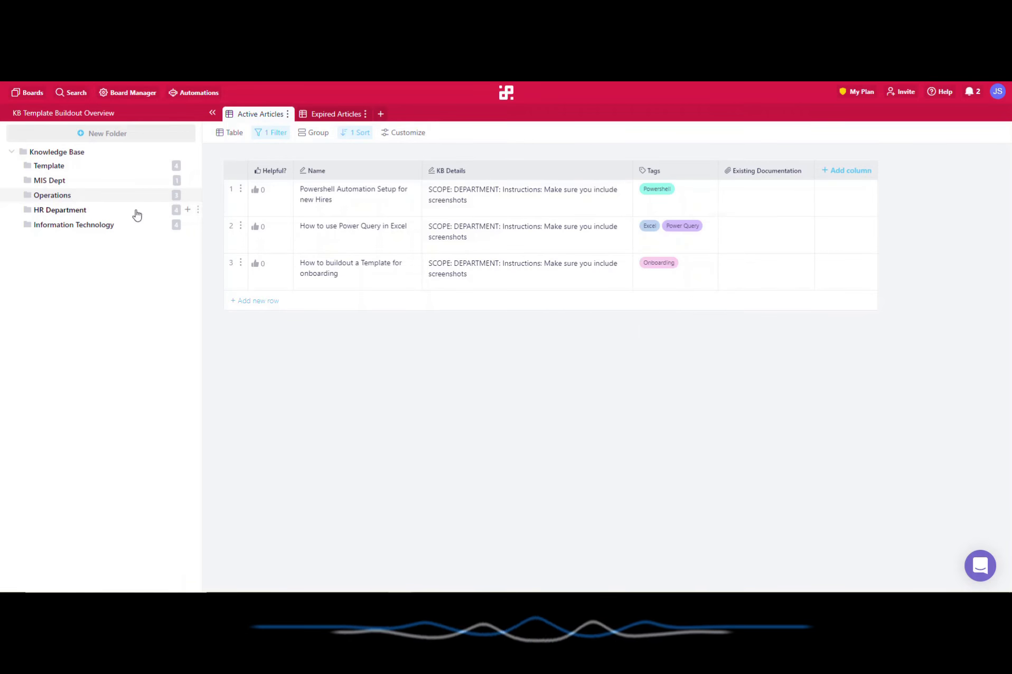
{"action": "left_click", "coordinate": [133, 211]}
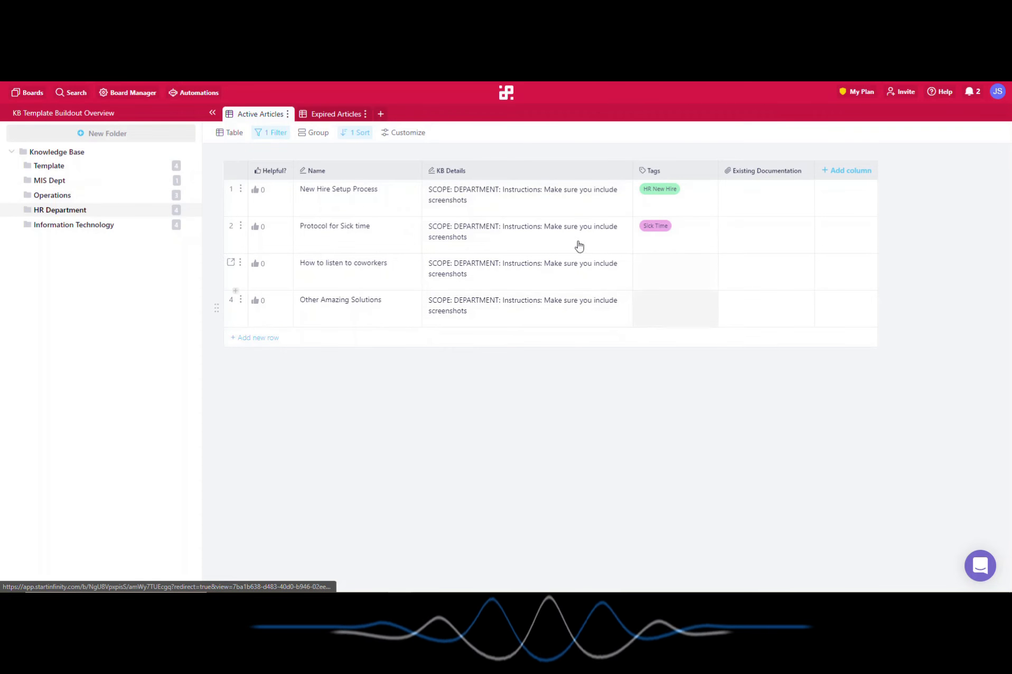
{"action": "left_click", "coordinate": [666, 273]}
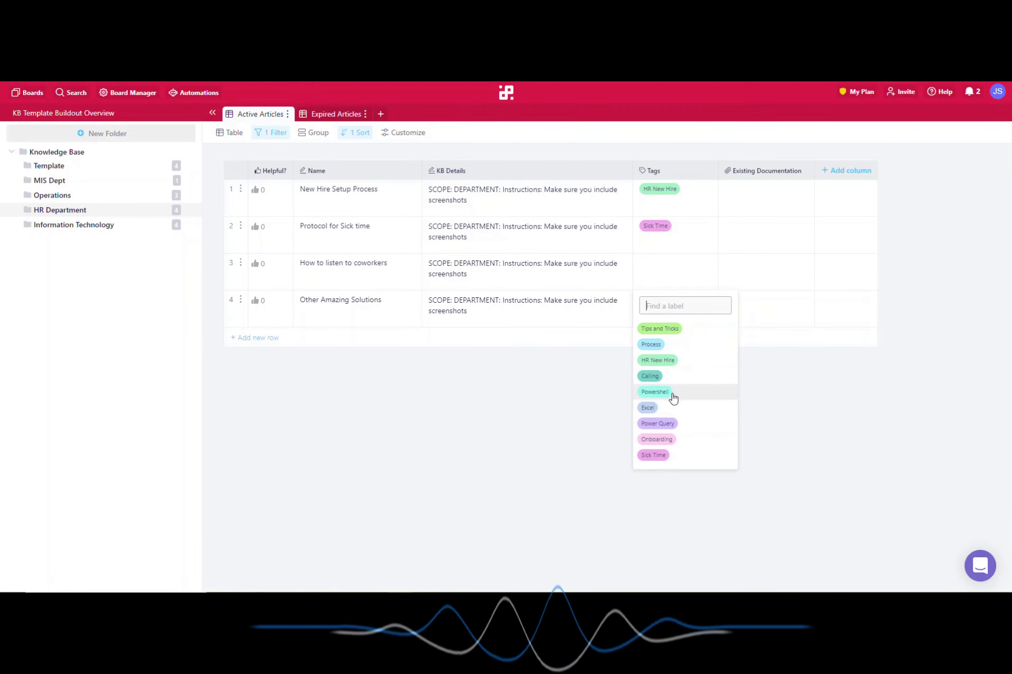
{"action": "left_click", "coordinate": [530, 386]}
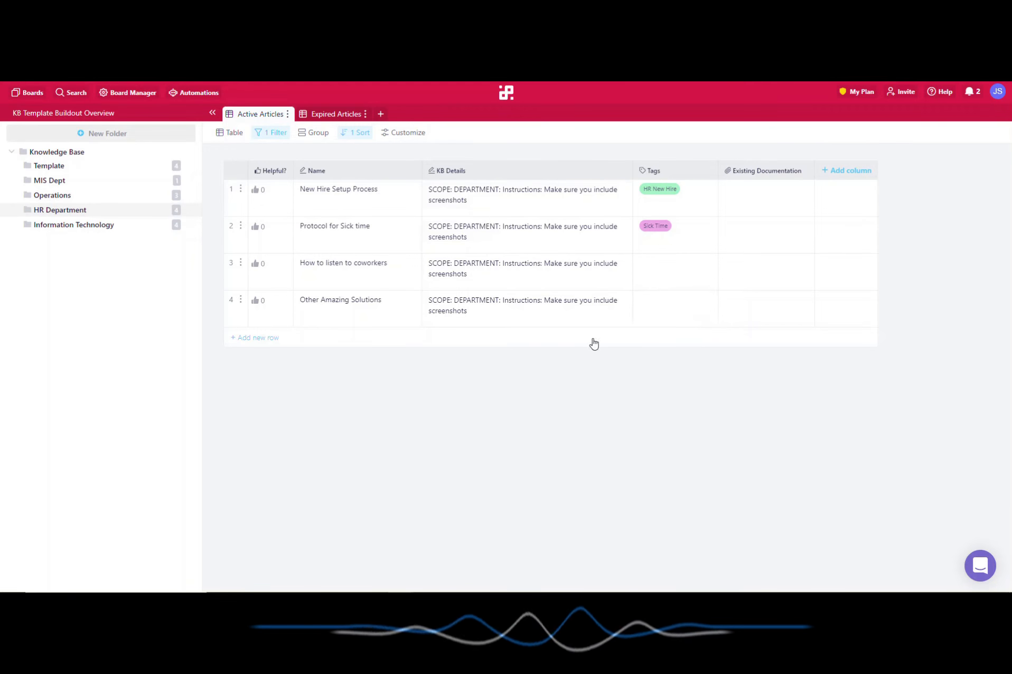
{"action": "left_click", "coordinate": [668, 278]}
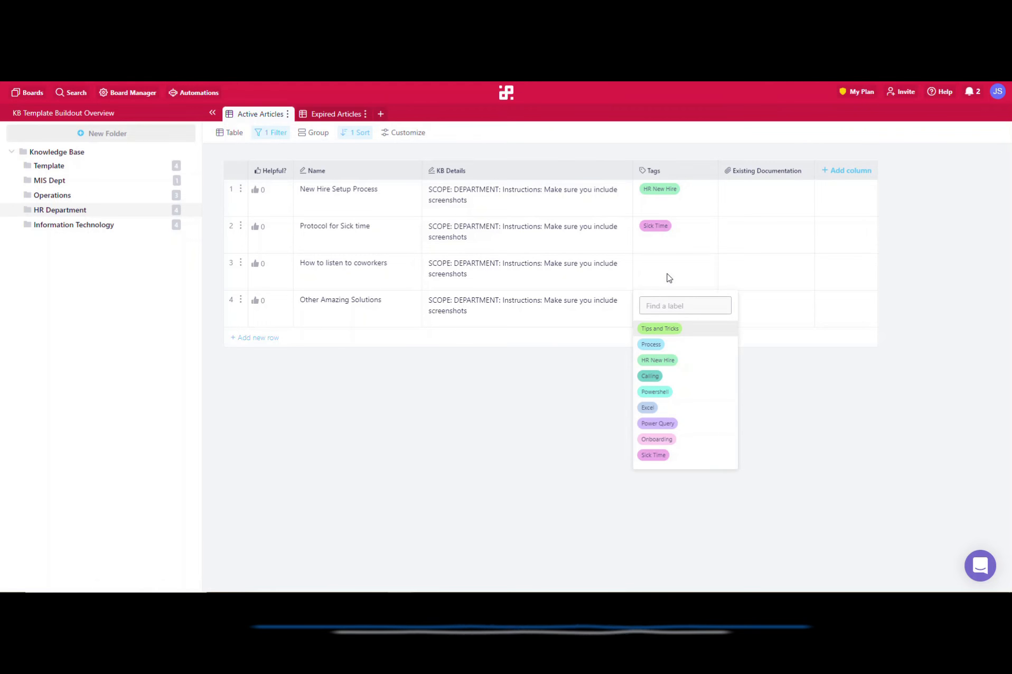
{"action": "left_click", "coordinate": [572, 417]}
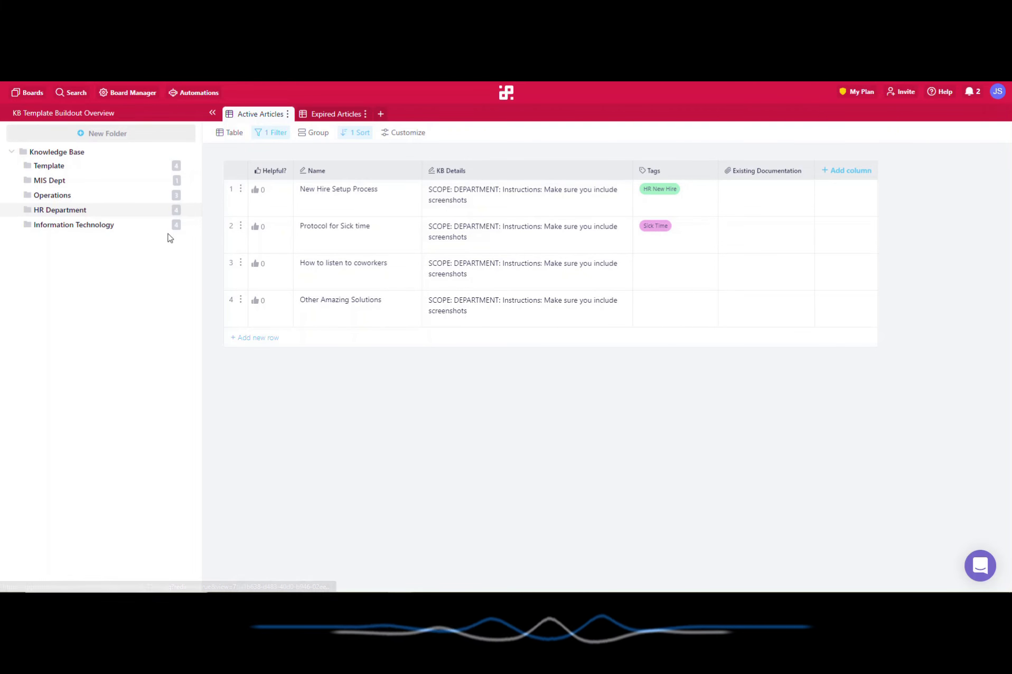
Step: In the Information Technology folder, tag Phishing Emails Protocol with a new Emails tag and the existing Process tag
{"action": "left_click", "coordinate": [141, 230]}
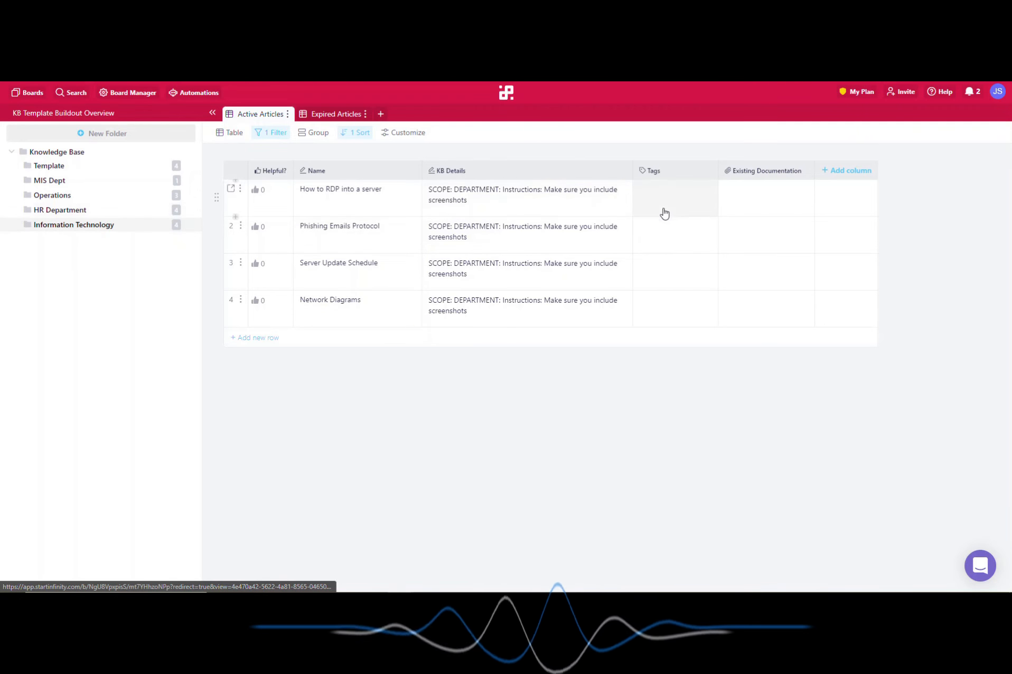
{"action": "left_click", "coordinate": [676, 239]}
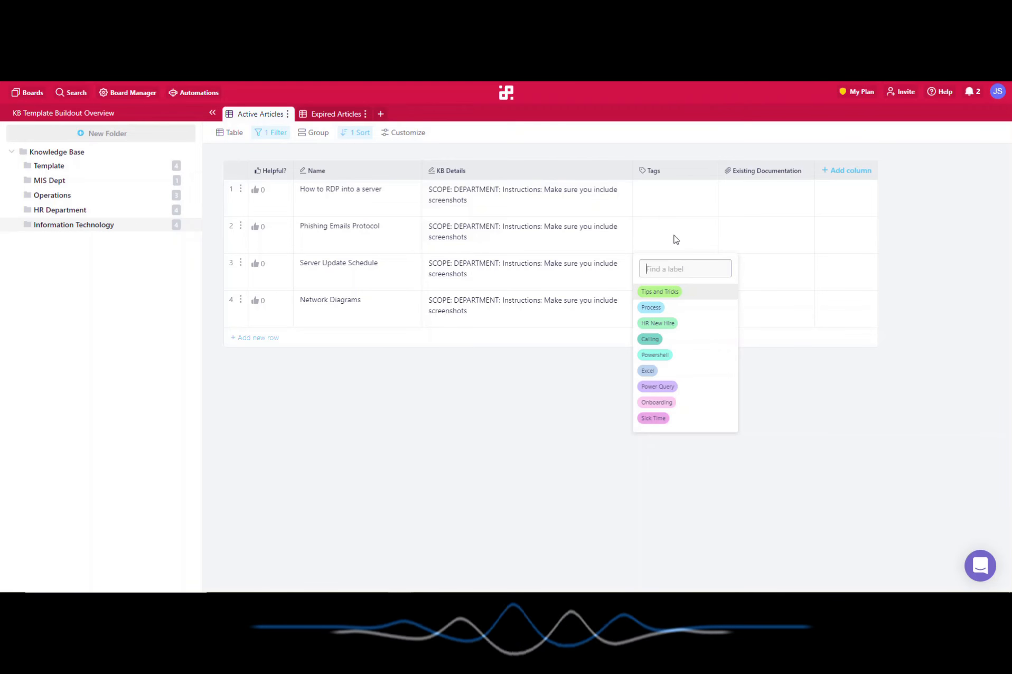
{"action": "type", "text": "Emails"}
{"action": "key", "text": "Return"}
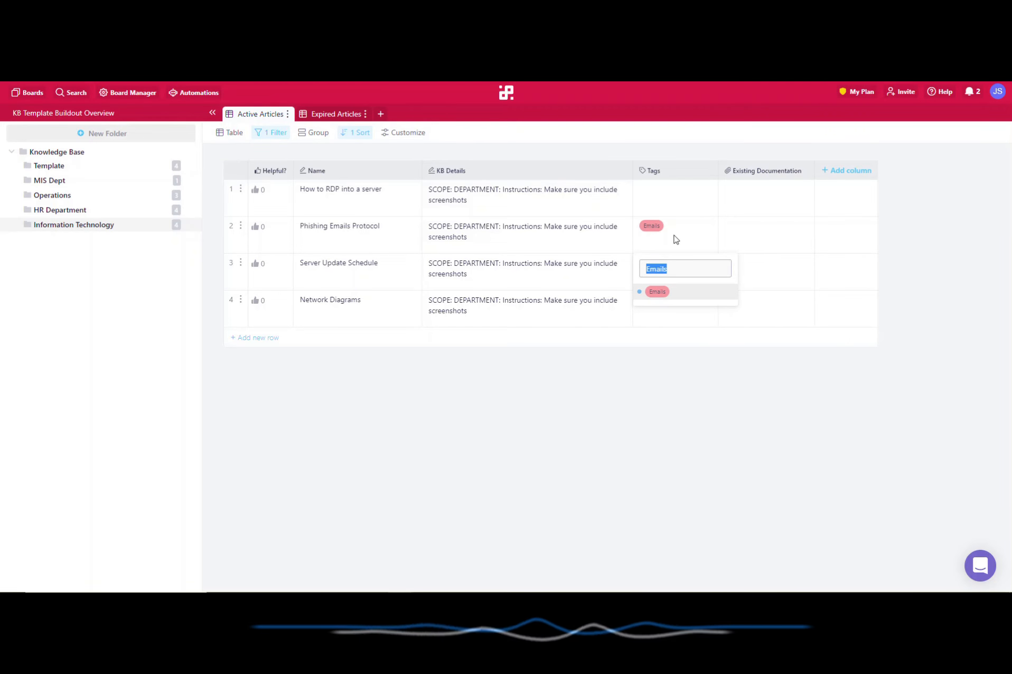
{"action": "key", "text": "BackSpace"}
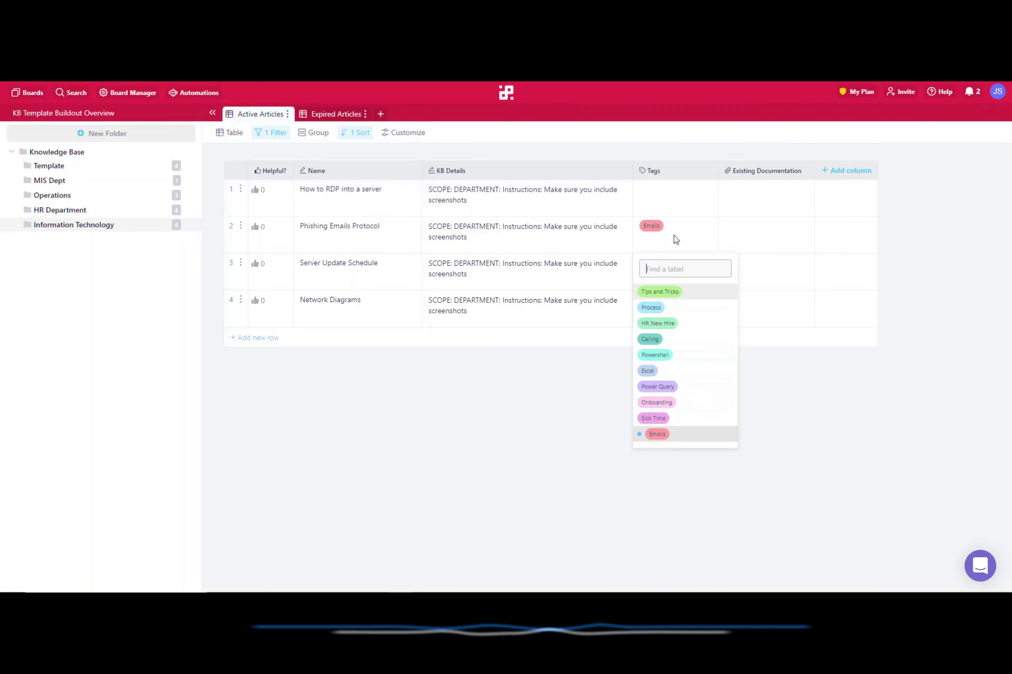
{"action": "left_click", "coordinate": [670, 308]}
{"action": "left_click", "coordinate": [536, 391]}
Step: Tag the Server Update Schedule article with Process and a new Schedule tag
{"action": "left_click", "coordinate": [686, 280]}
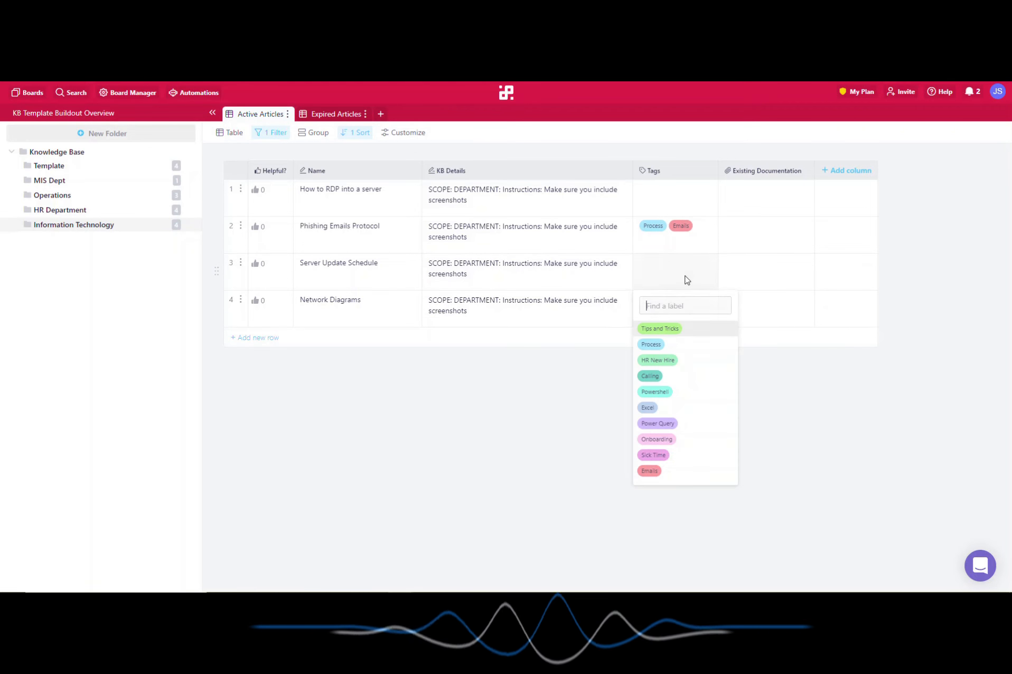
{"action": "left_click", "coordinate": [667, 345]}
{"action": "type", "text": "Sche"}
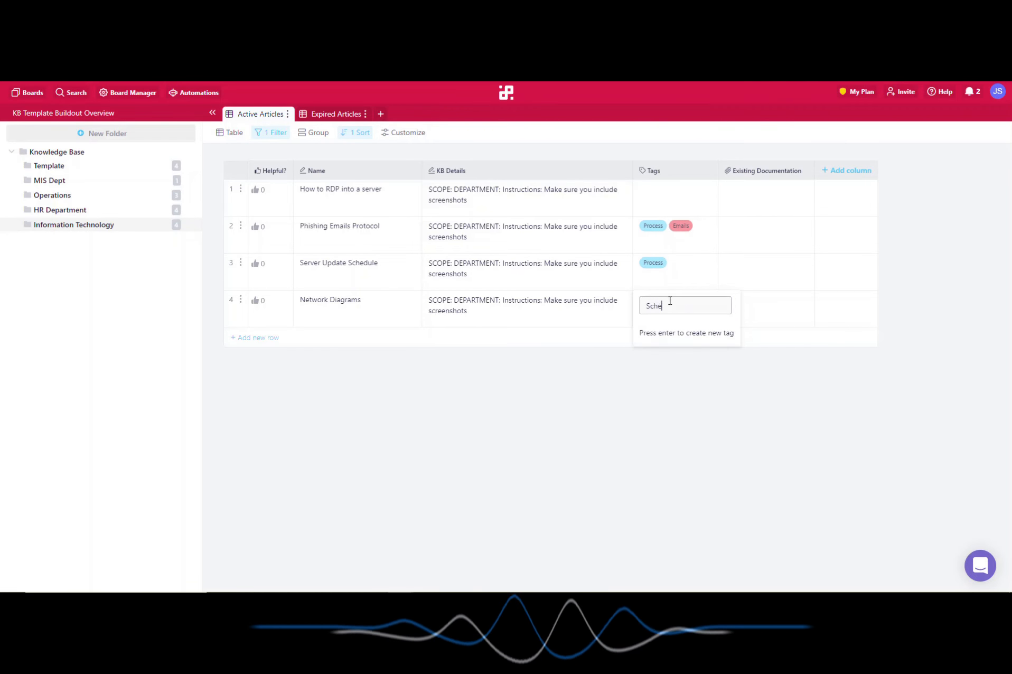
{"action": "type", "text": "dule"}
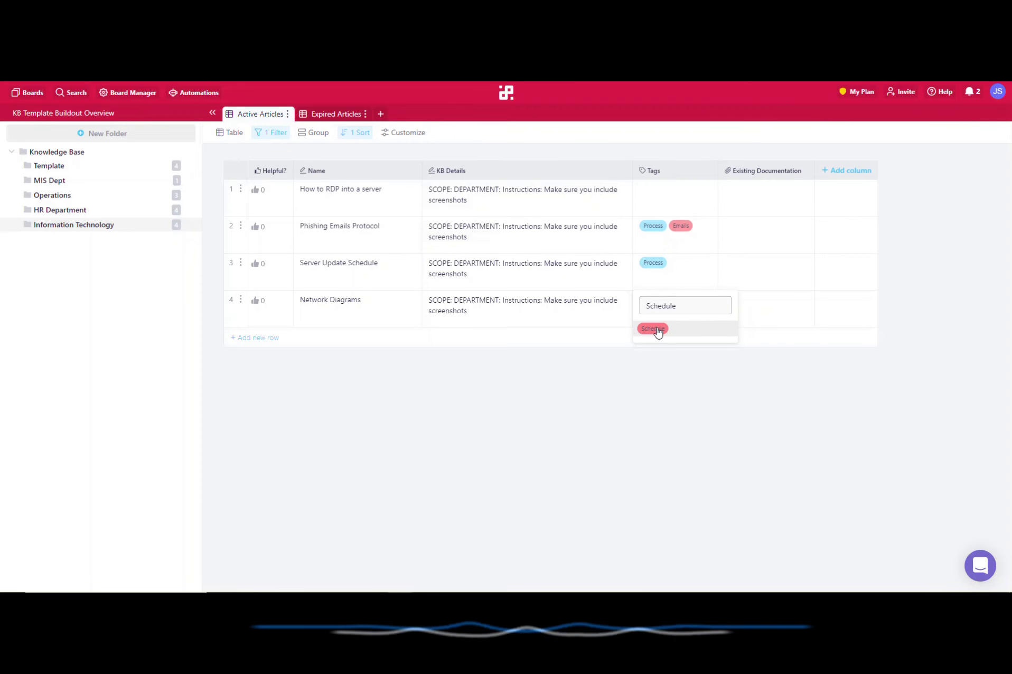
{"action": "left_click", "coordinate": [653, 329]}
Step: Tag the Network Diagrams article with a new Network tag and the existing Process tag
{"action": "left_click", "coordinate": [663, 303]}
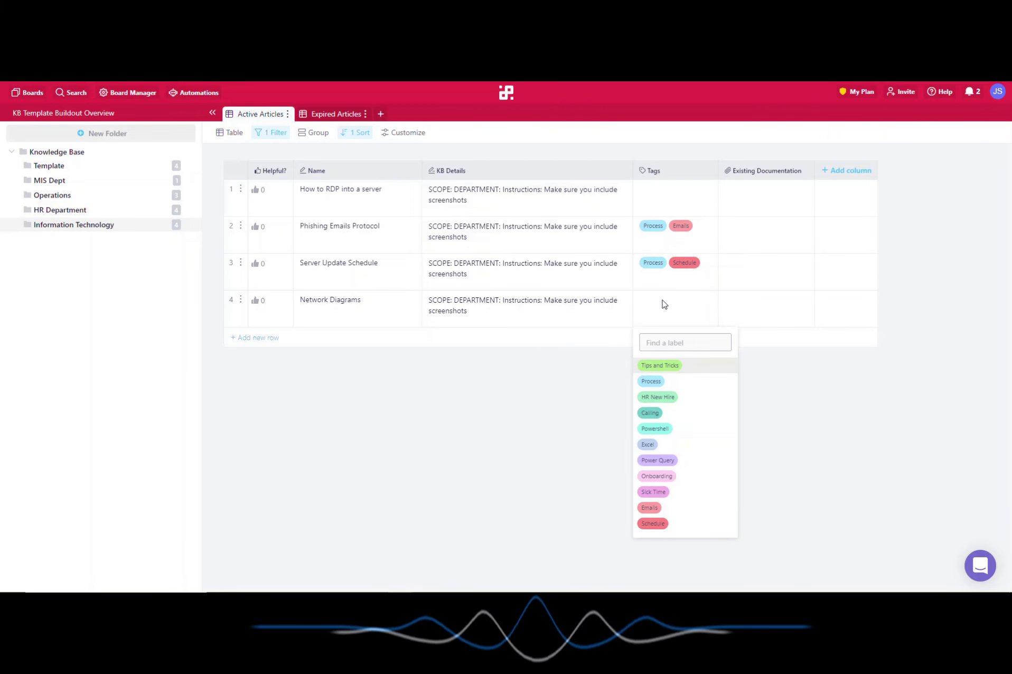
{"action": "type", "text": "Network"}
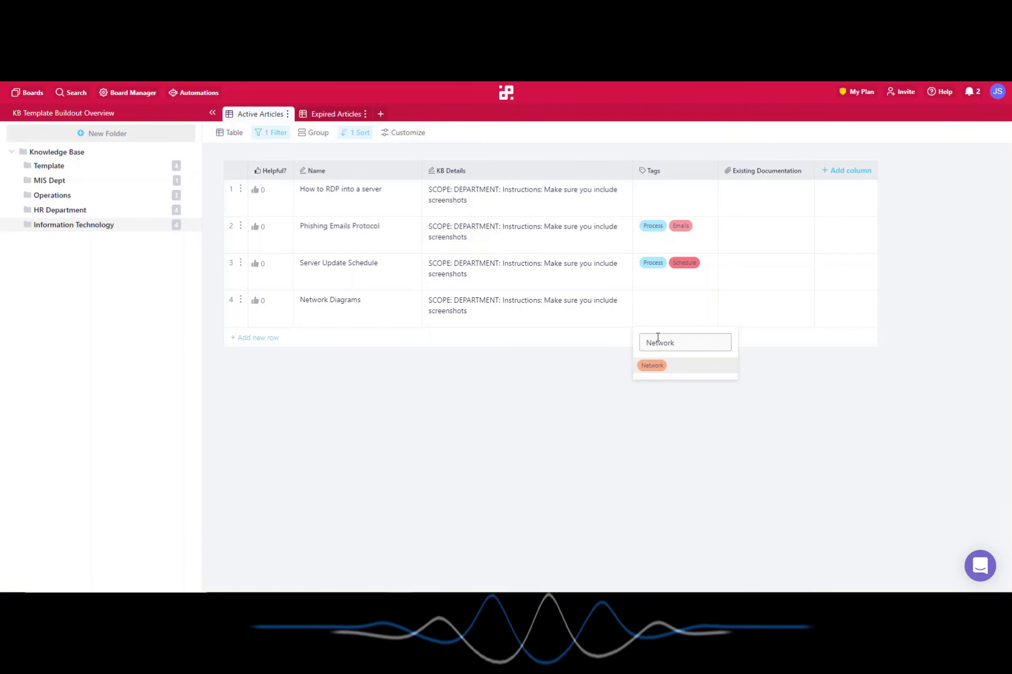
{"action": "left_click", "coordinate": [661, 366]}
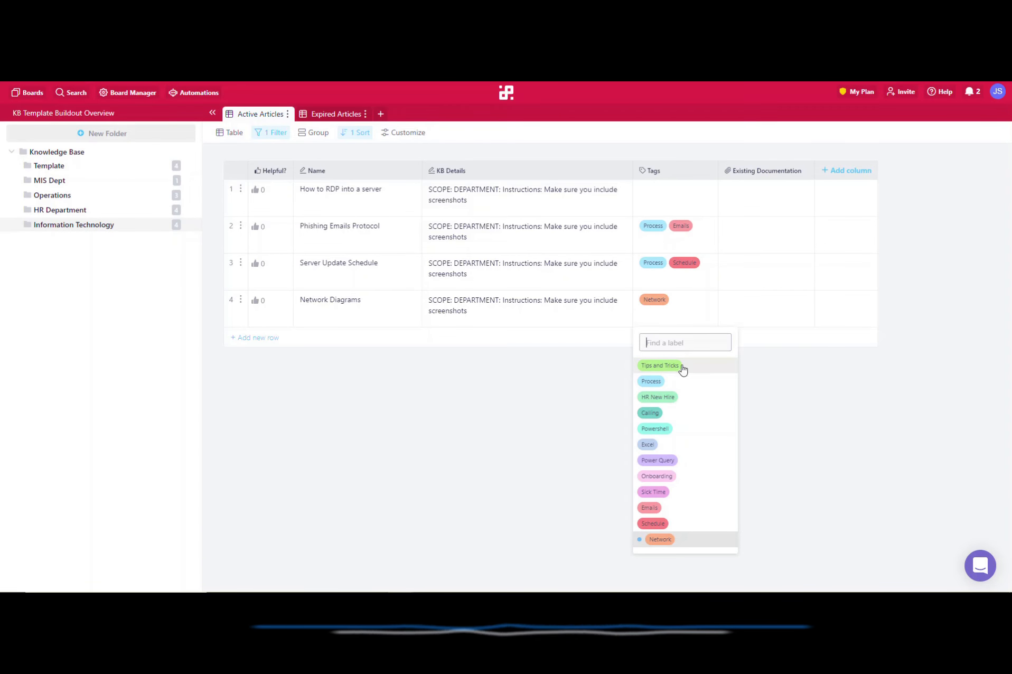
{"action": "left_click", "coordinate": [663, 385]}
{"action": "left_click", "coordinate": [592, 379]}
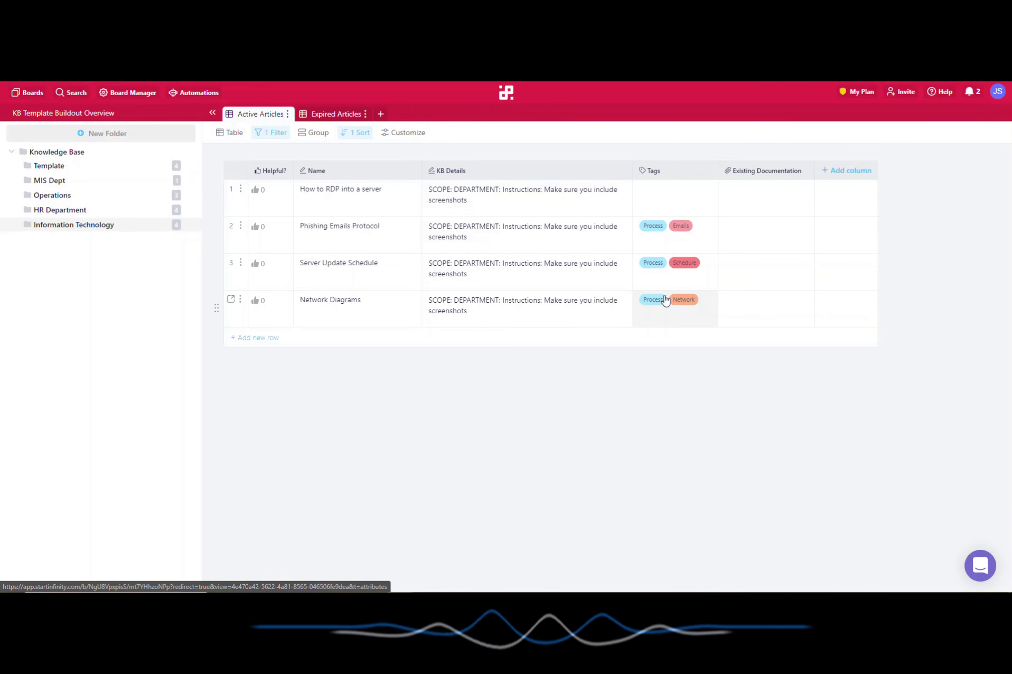
Step: Open the Knowledge Base overview and look through the articles in every department column
{"action": "left_click", "coordinate": [97, 152]}
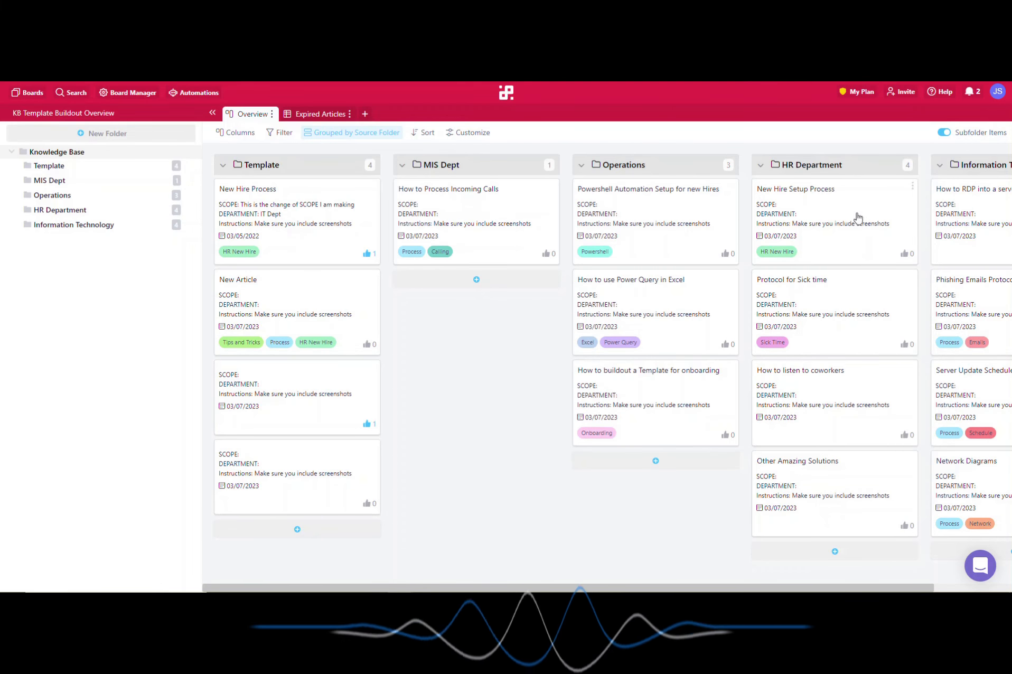
{"action": "scroll", "coordinate": [540, 540], "scroll_direction": "right", "scroll_amount": 3}
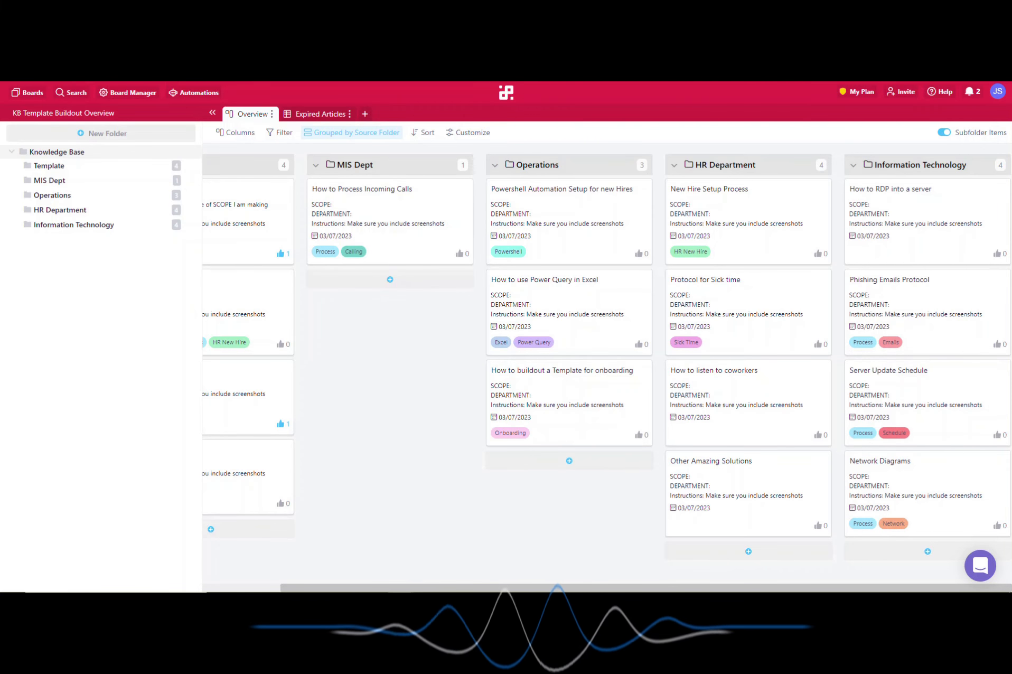
{"action": "scroll", "coordinate": [608, 370], "scroll_direction": "left", "scroll_amount": 3}
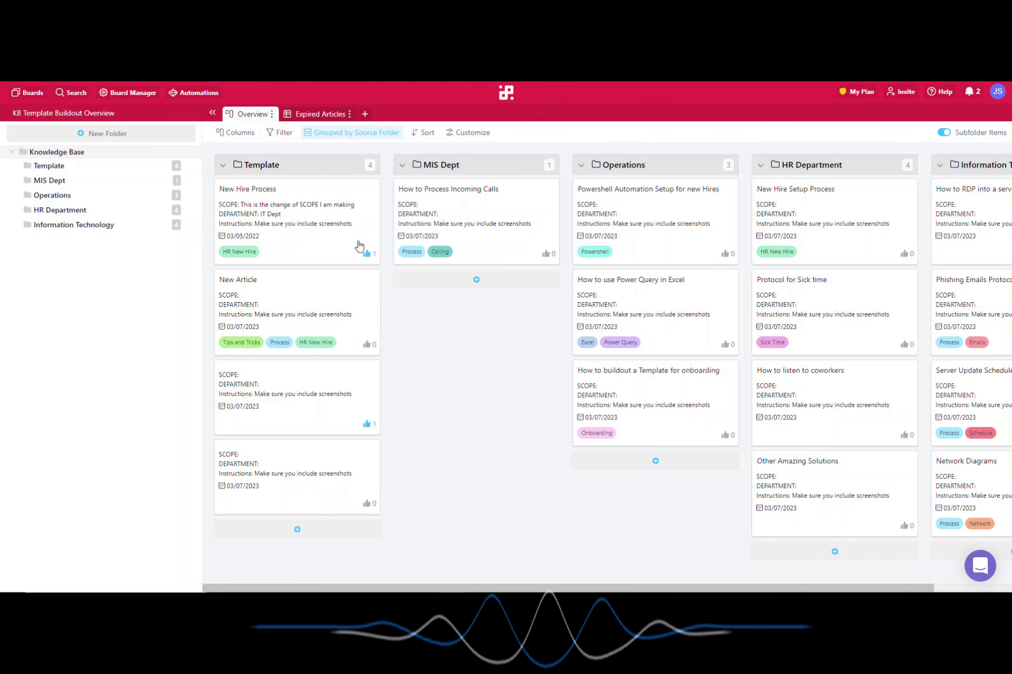
Step: Create a new automation and name it "Alert: Article Expiration"
{"action": "left_click", "coordinate": [194, 93]}
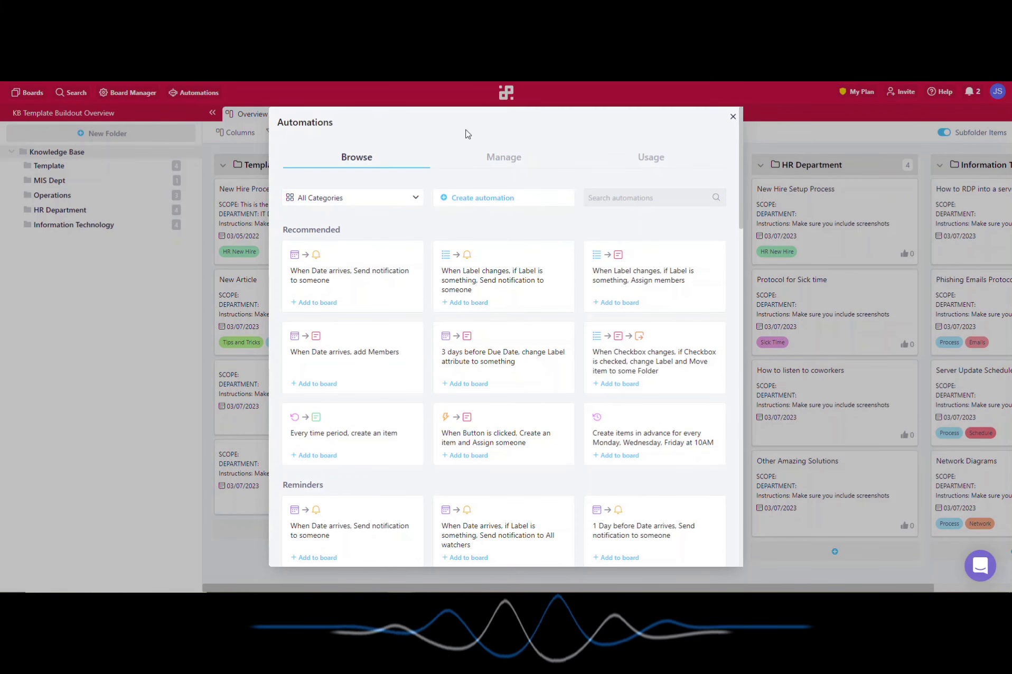
{"action": "left_click", "coordinate": [502, 160]}
{"action": "left_click", "coordinate": [477, 197]}
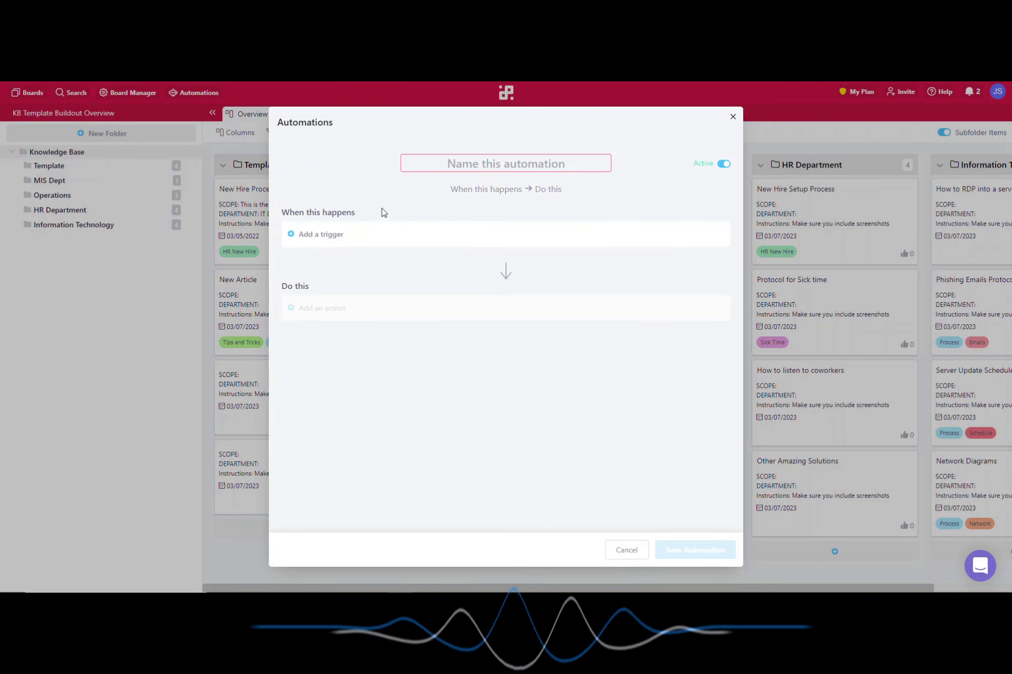
{"action": "left_click", "coordinate": [464, 167]}
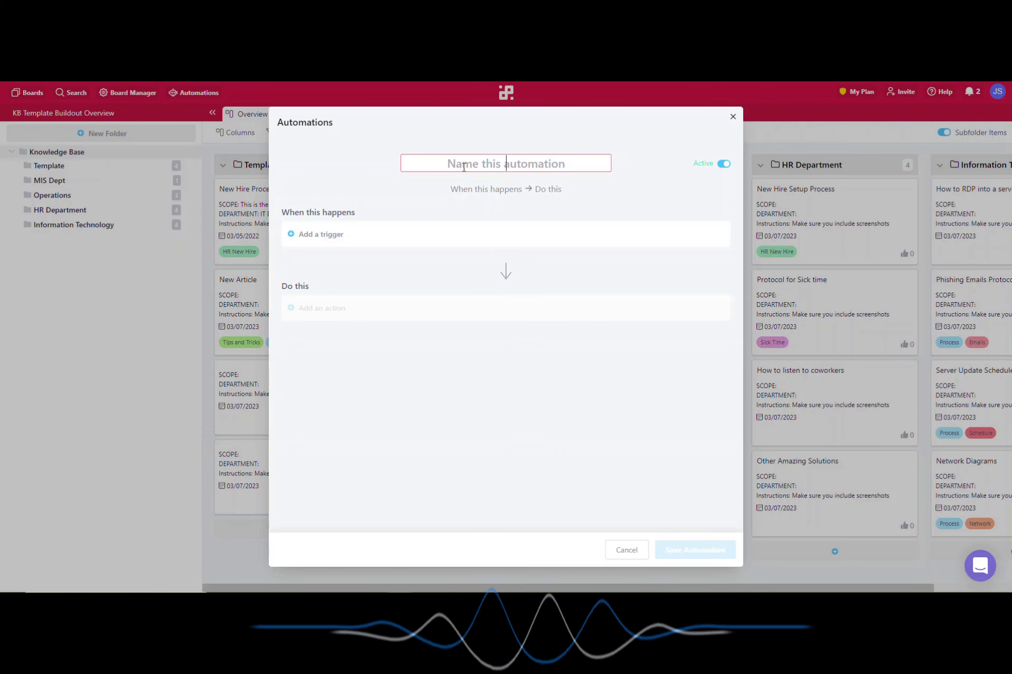
{"action": "type", "text": "Alert: "}
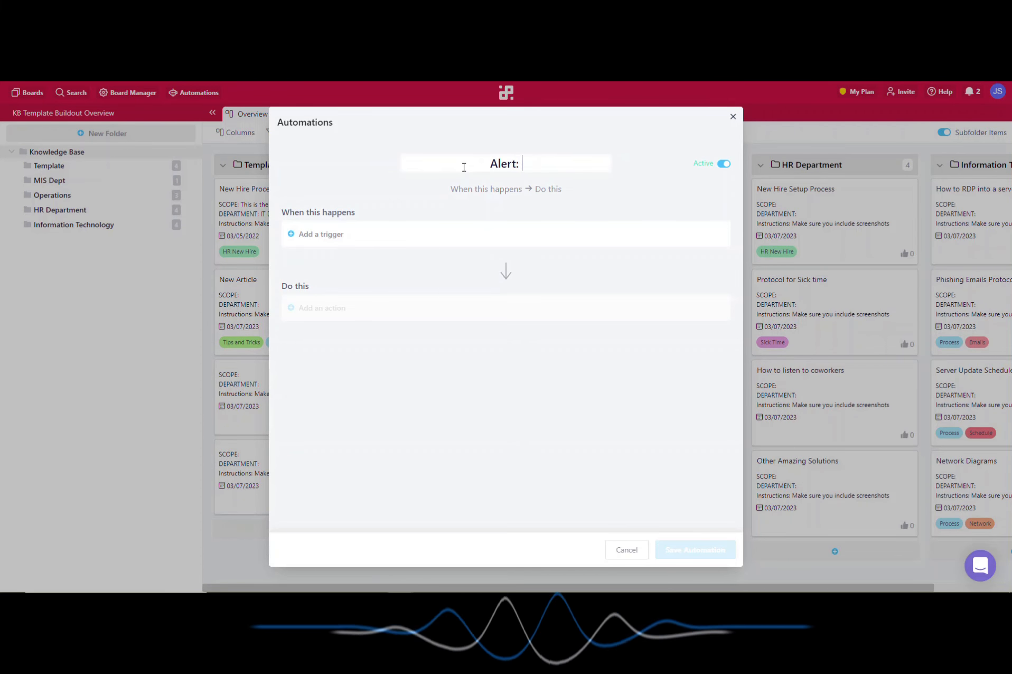
{"action": "type", "text": "Article Ex"}
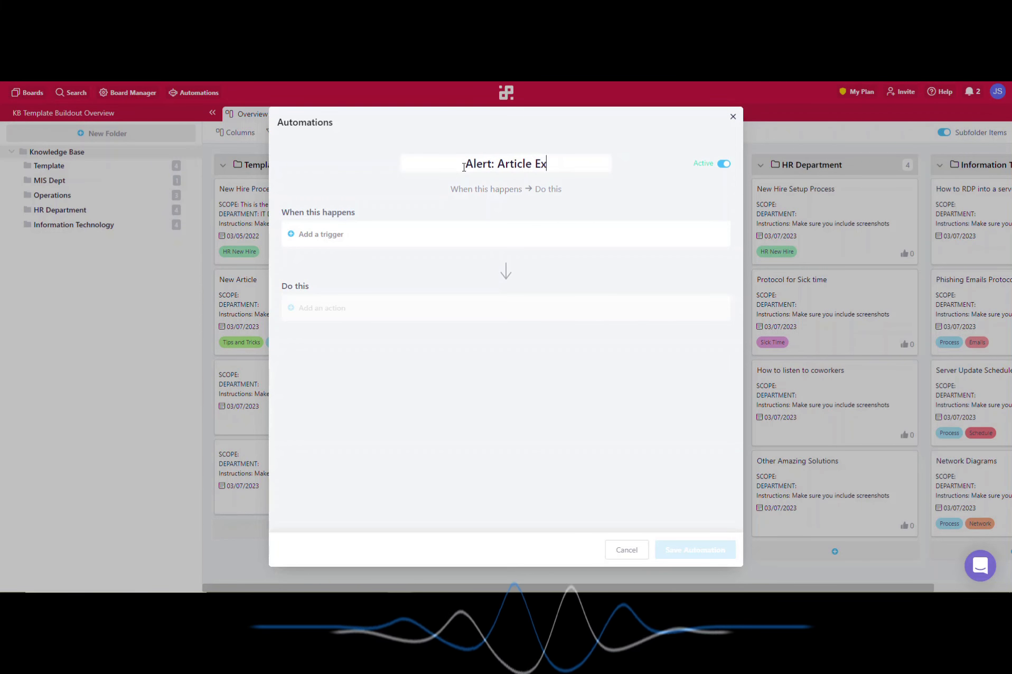
{"action": "type", "text": "piration"}
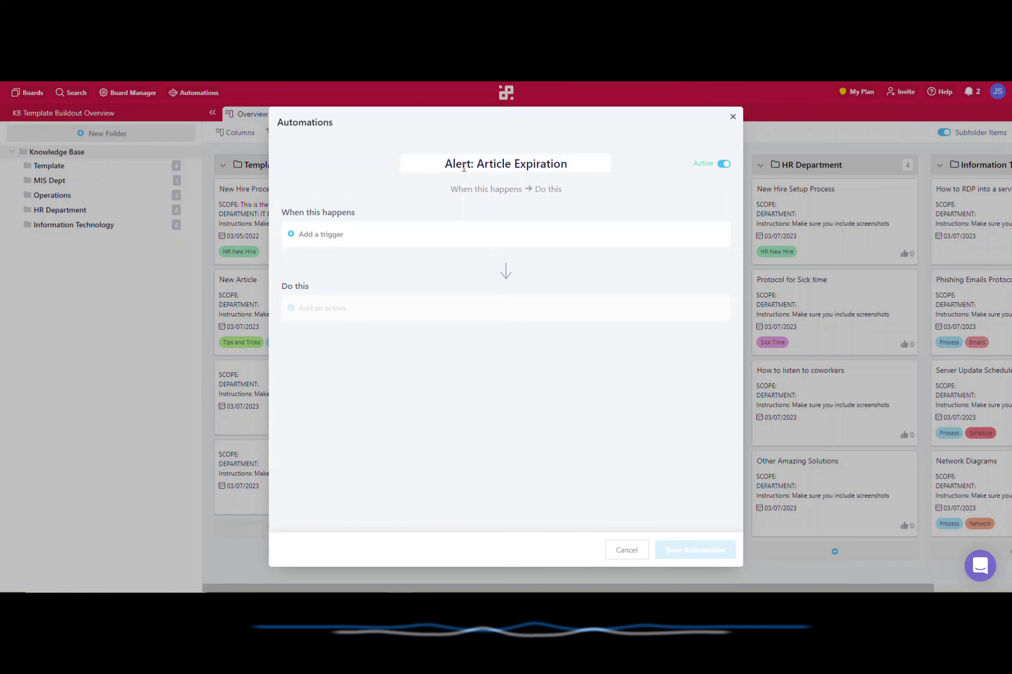
Step: Set the automation to trigger 1 week before the Expire At date arrives
{"action": "left_click", "coordinate": [378, 234]}
{"action": "left_click", "coordinate": [426, 260]}
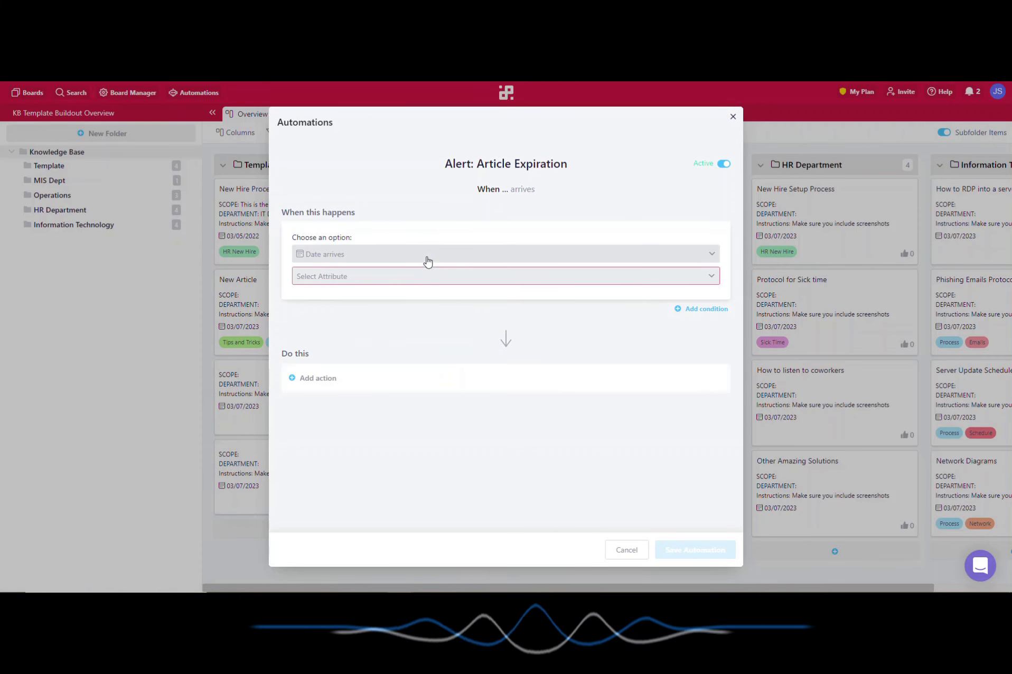
{"action": "left_click", "coordinate": [377, 275]}
{"action": "left_click", "coordinate": [351, 321]}
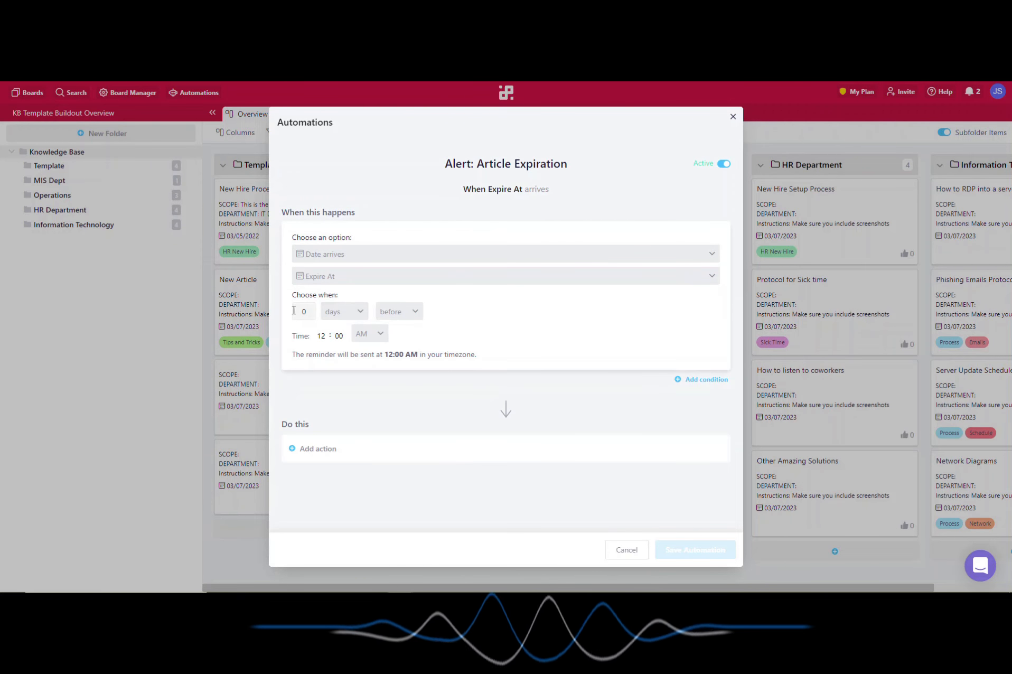
{"action": "left_click", "coordinate": [334, 313]}
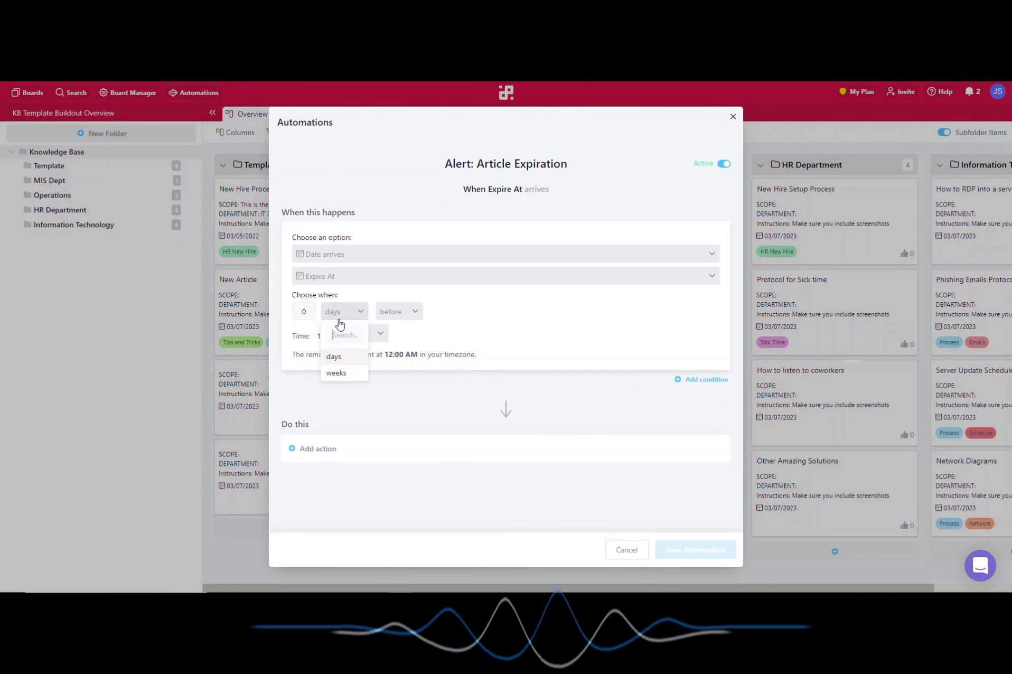
{"action": "left_click", "coordinate": [338, 374]}
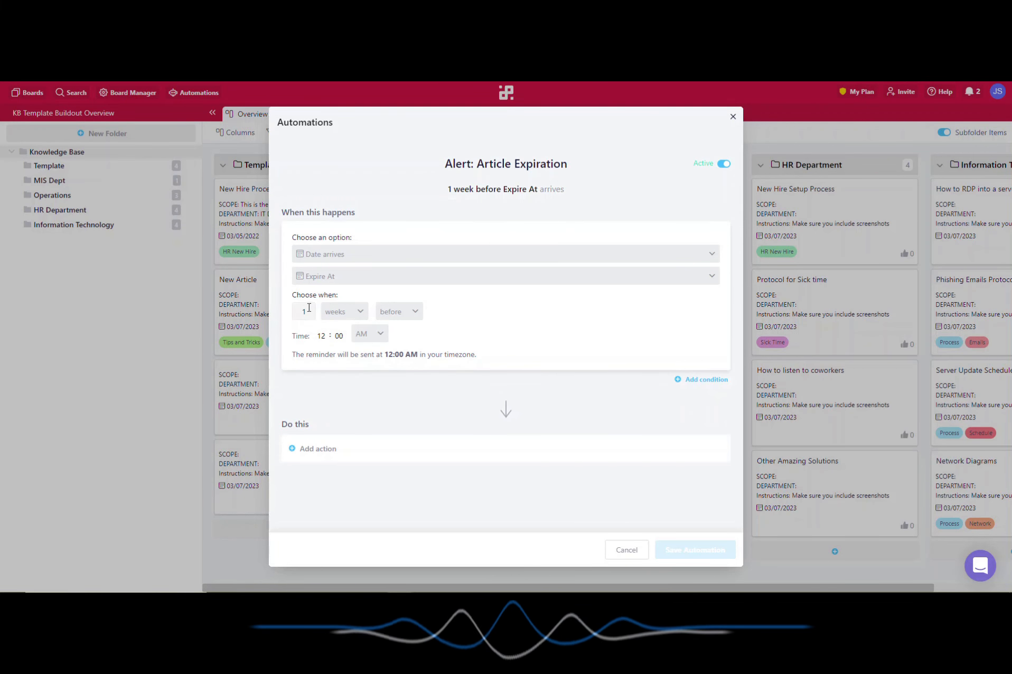
Step: Set the alert's trigger to 4 weeks before expiry at 07:00 AM and add a Send notification action
{"action": "type", "text": "4"}
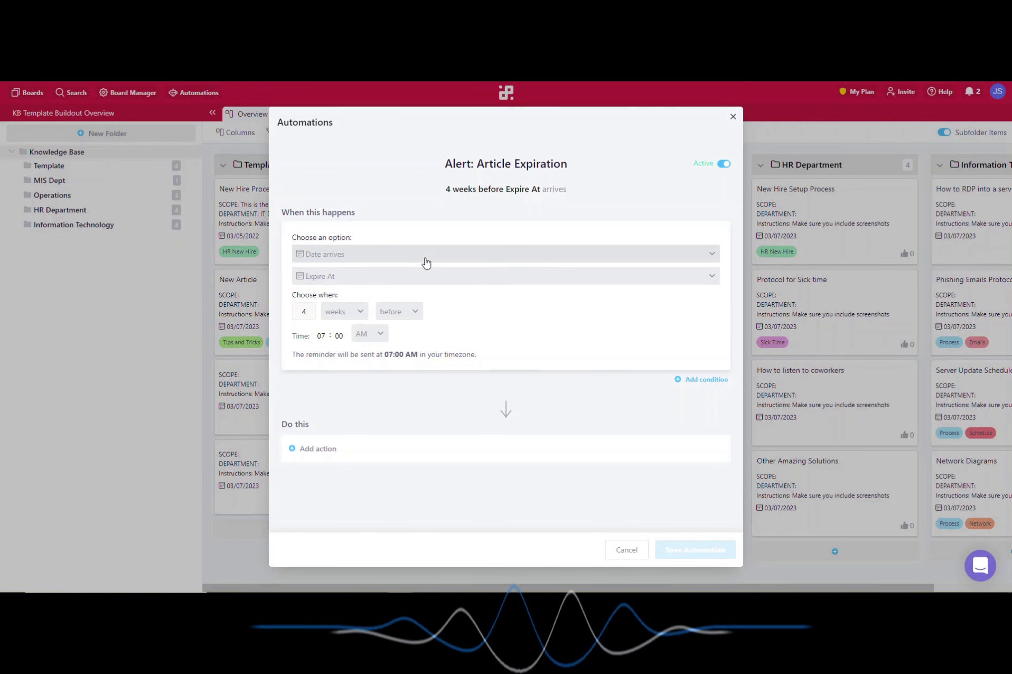
{"action": "left_click", "coordinate": [351, 448]}
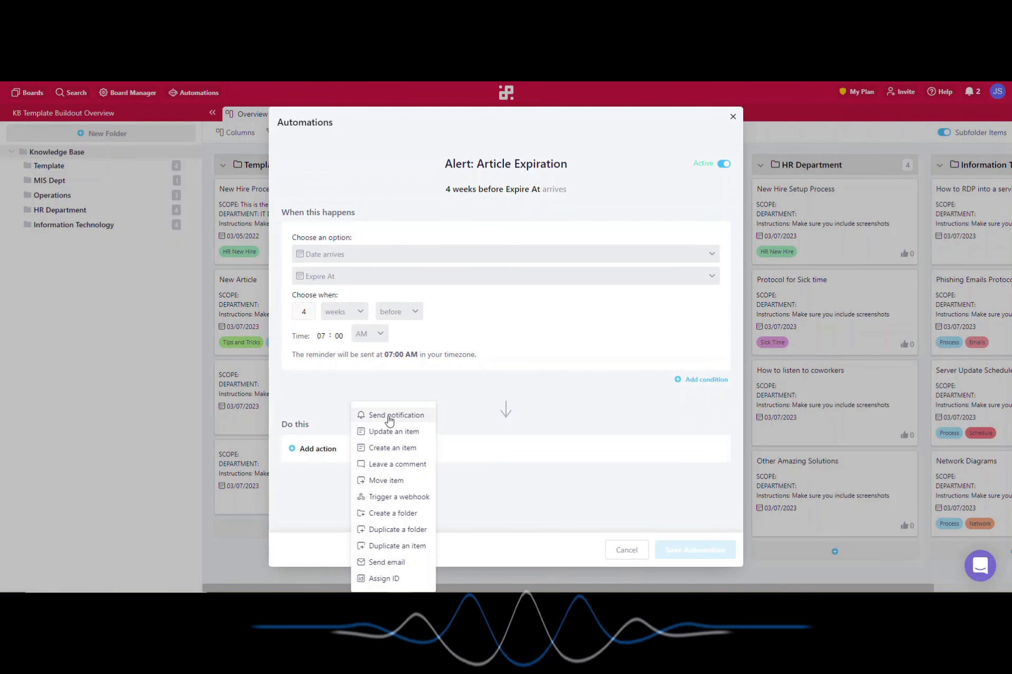
{"action": "left_click", "coordinate": [390, 420]}
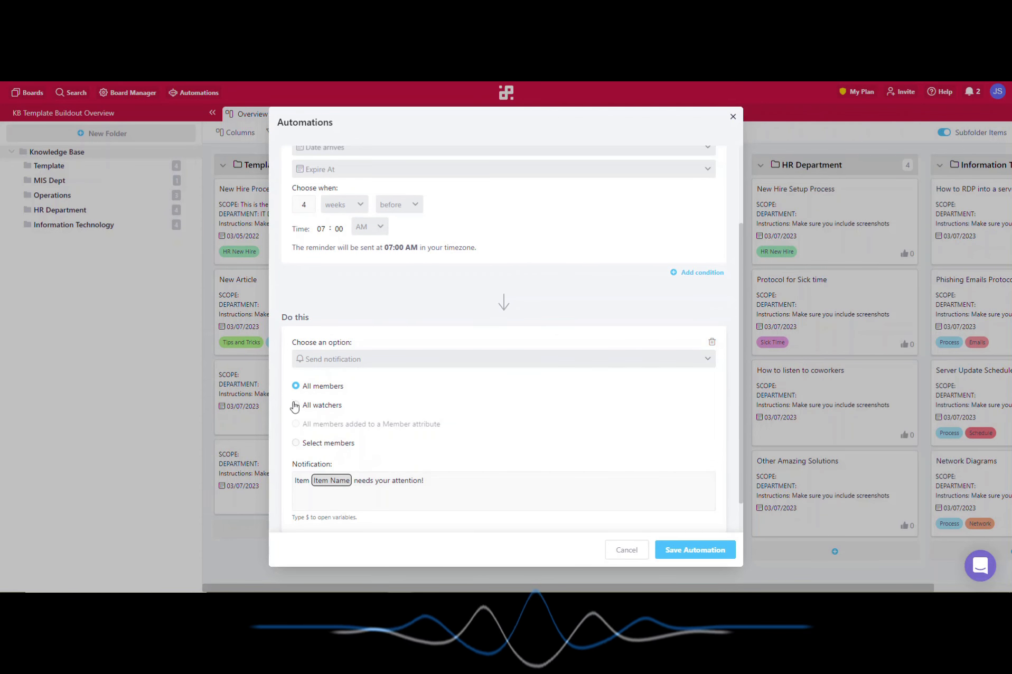
{"action": "left_click", "coordinate": [318, 444]}
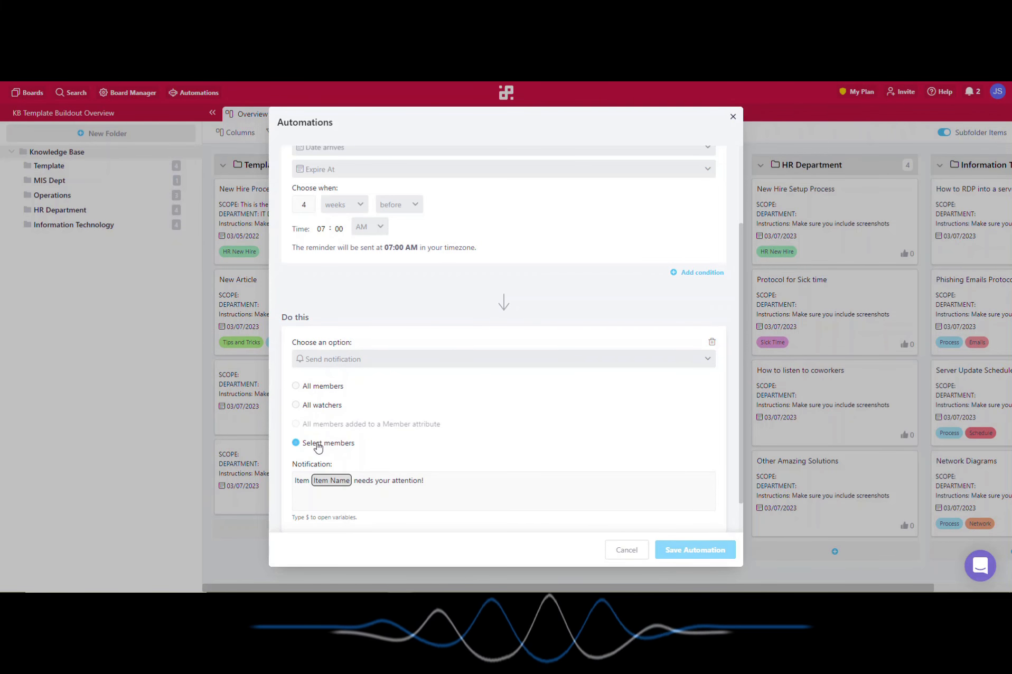
{"action": "left_click", "coordinate": [549, 445]}
{"action": "left_click", "coordinate": [328, 392]}
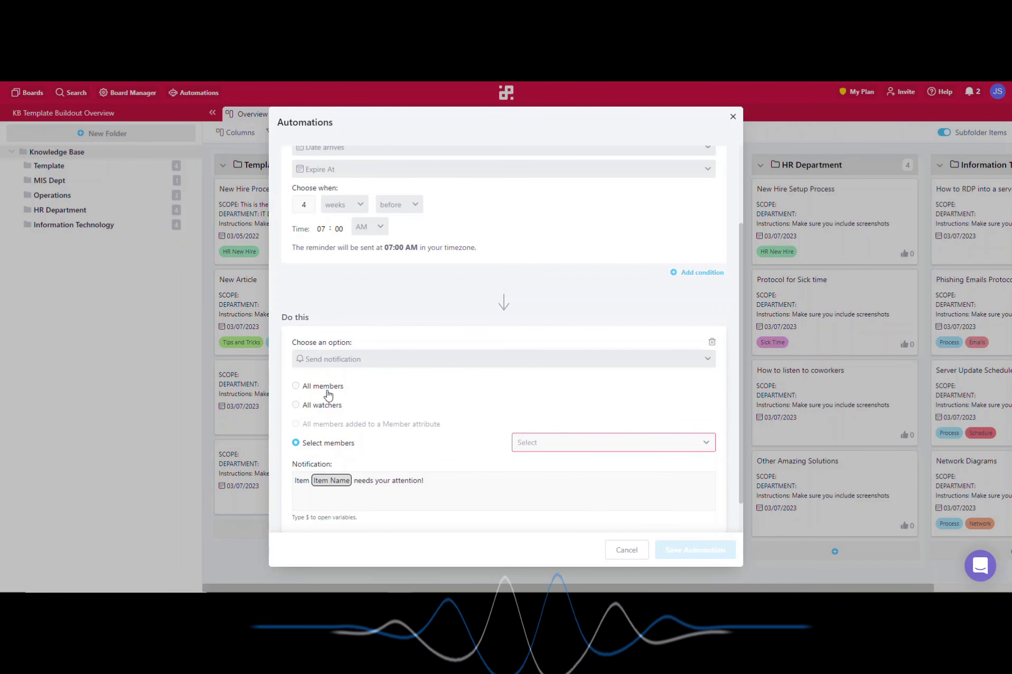
{"action": "left_click", "coordinate": [328, 392]}
{"action": "scroll", "coordinate": [518, 315], "scroll_direction": "up", "scroll_amount": 2}
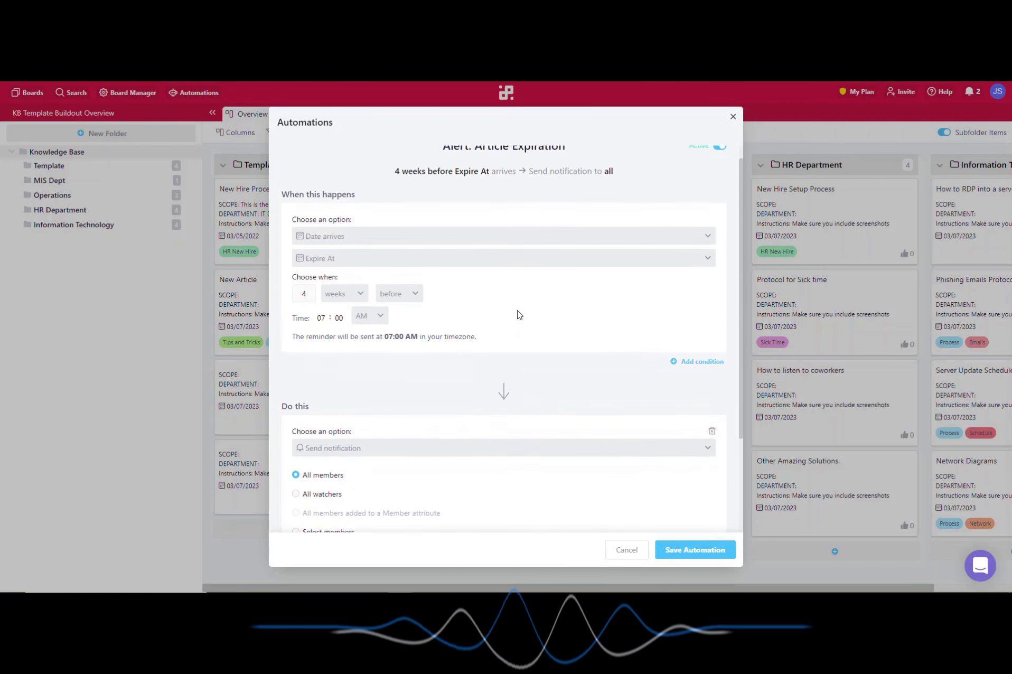
{"action": "scroll", "coordinate": [518, 315], "scroll_direction": "up", "scroll_amount": 1}
{"action": "scroll", "coordinate": [422, 340], "scroll_direction": "down", "scroll_amount": 4}
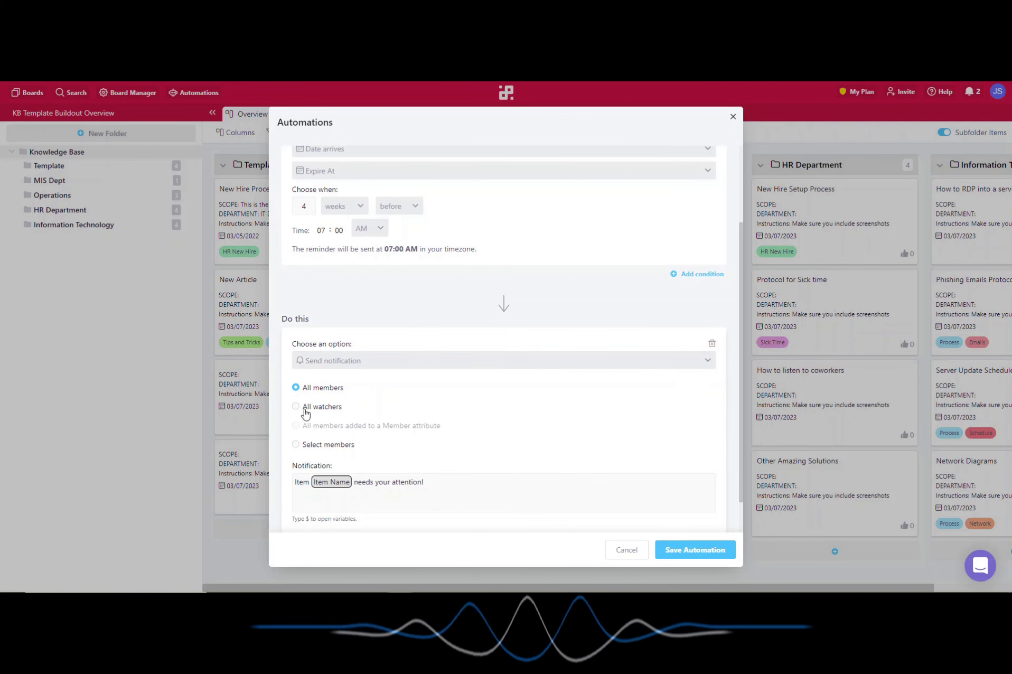
Step: Replace the notification text with "Article [Item Name] is about to expire! Please update the content before the expiration date: [Expire At]", inserting both bracketed names as variables
{"action": "left_click", "coordinate": [462, 481]}
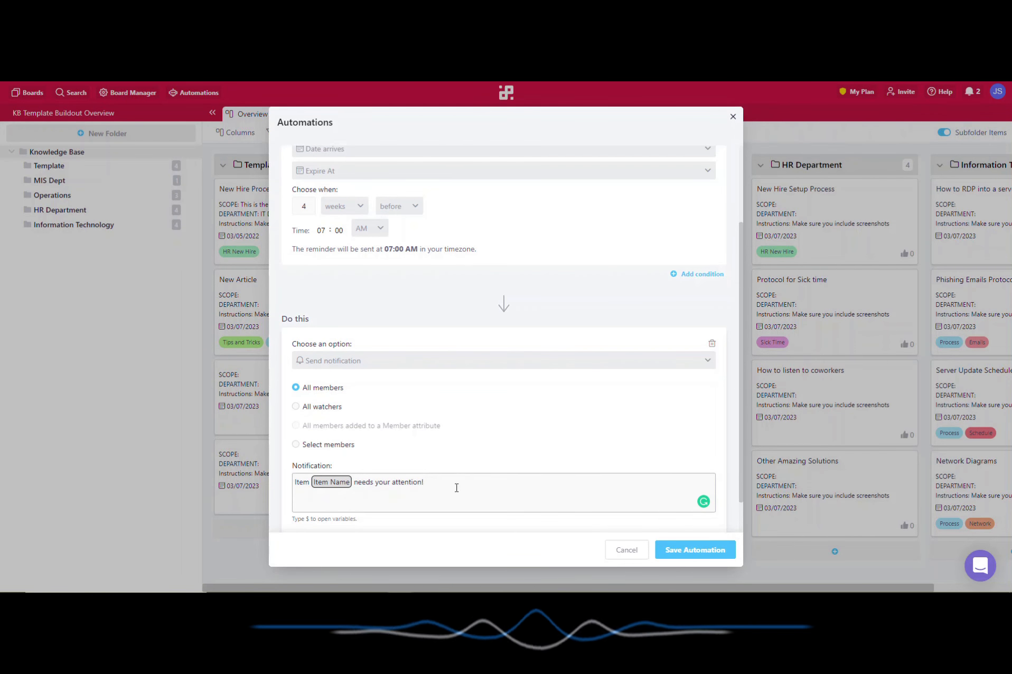
{"action": "left_click_drag", "start_coordinate": [456, 484], "coordinate": [281, 487]}
{"action": "type", "text": "A"}
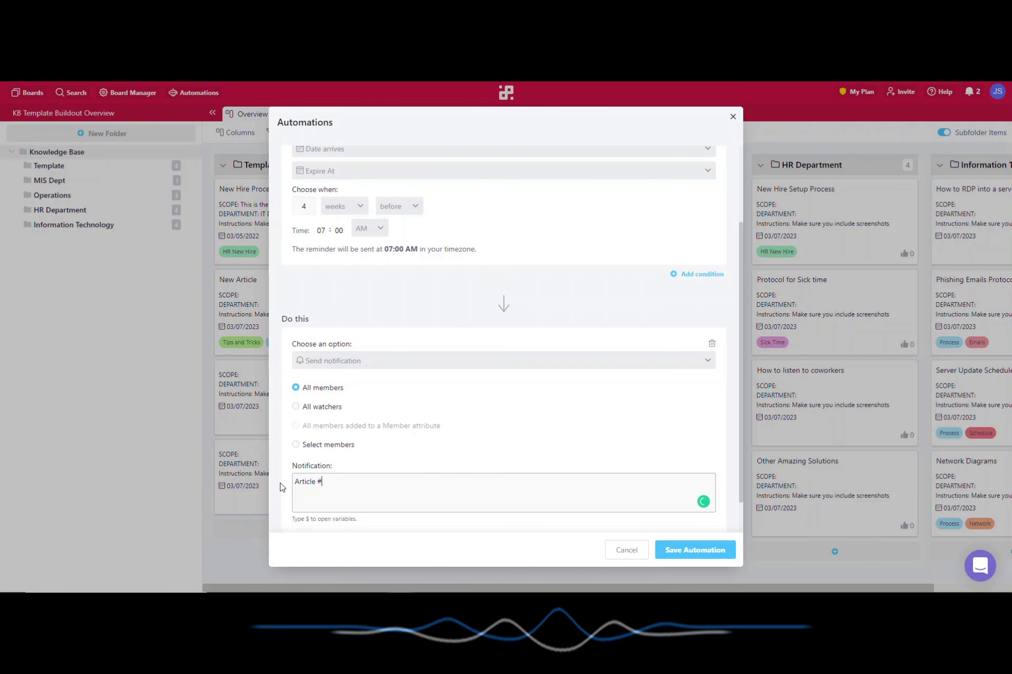
{"action": "type", "text": "rticle #"}
{"action": "key", "text": "BackSpace"}
{"action": "type", "text": "$"}
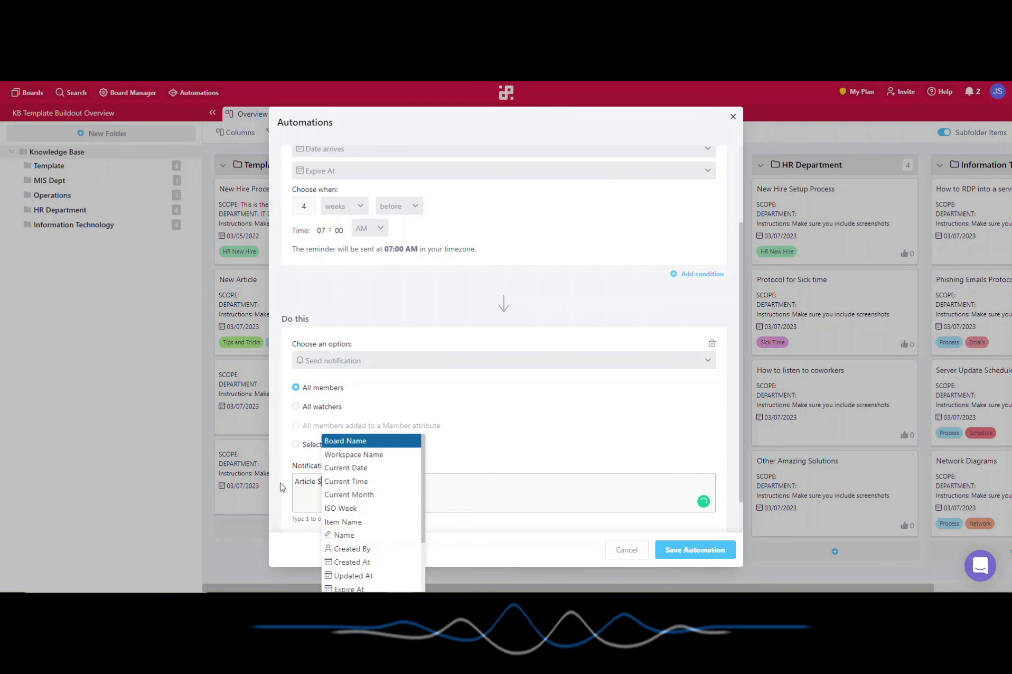
{"action": "type", "text": "item"}
{"action": "key", "text": "Return"}
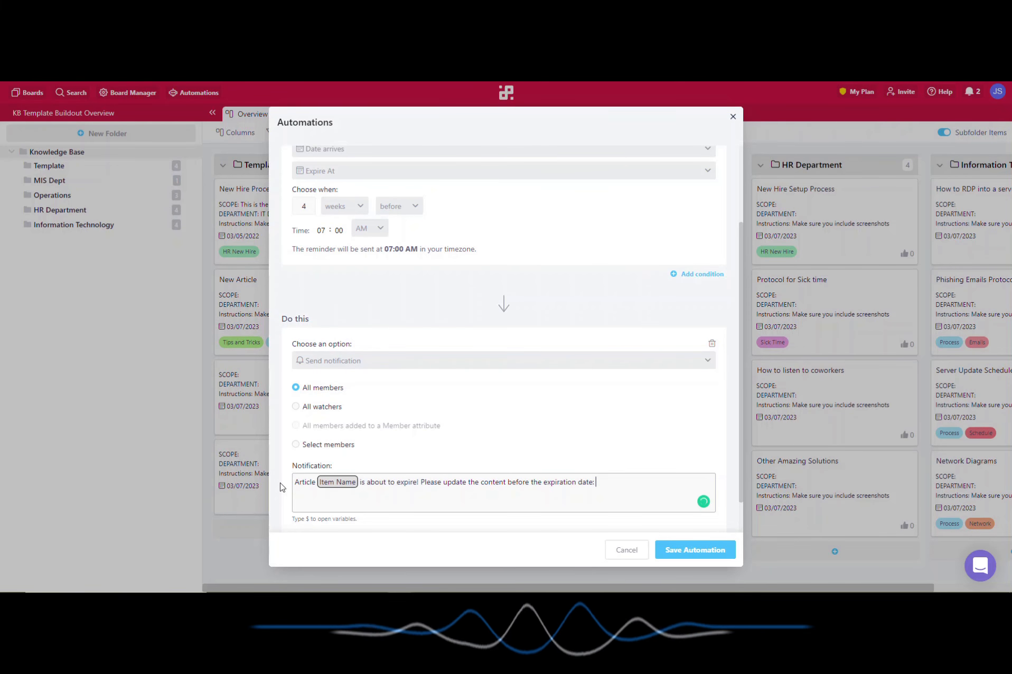
{"action": "type", "text": "$exp"}
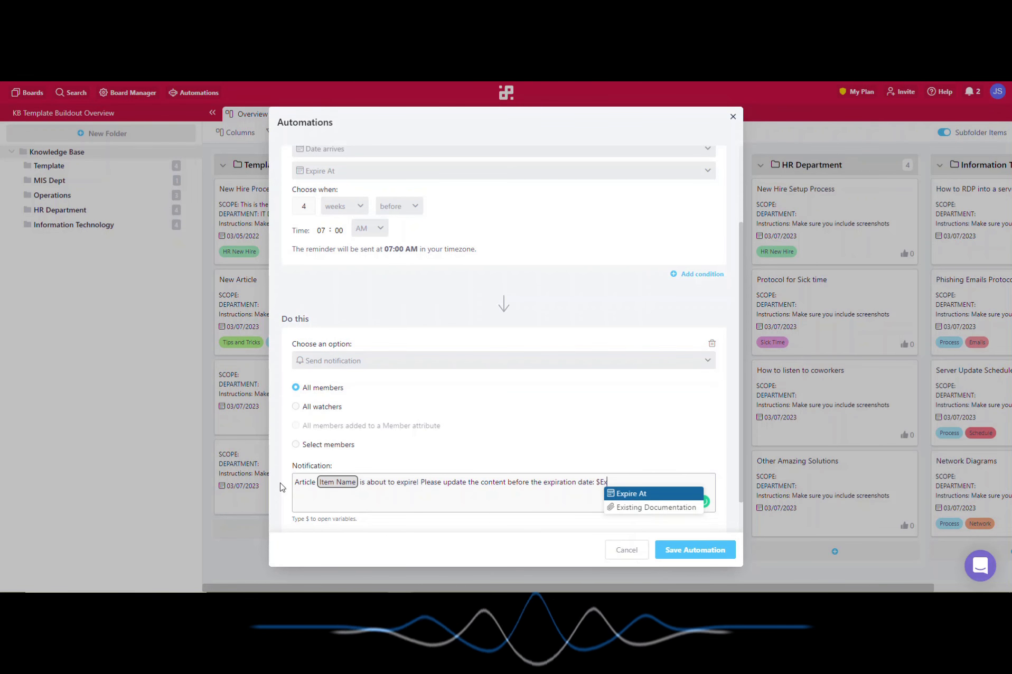
{"action": "key", "text": "Return"}
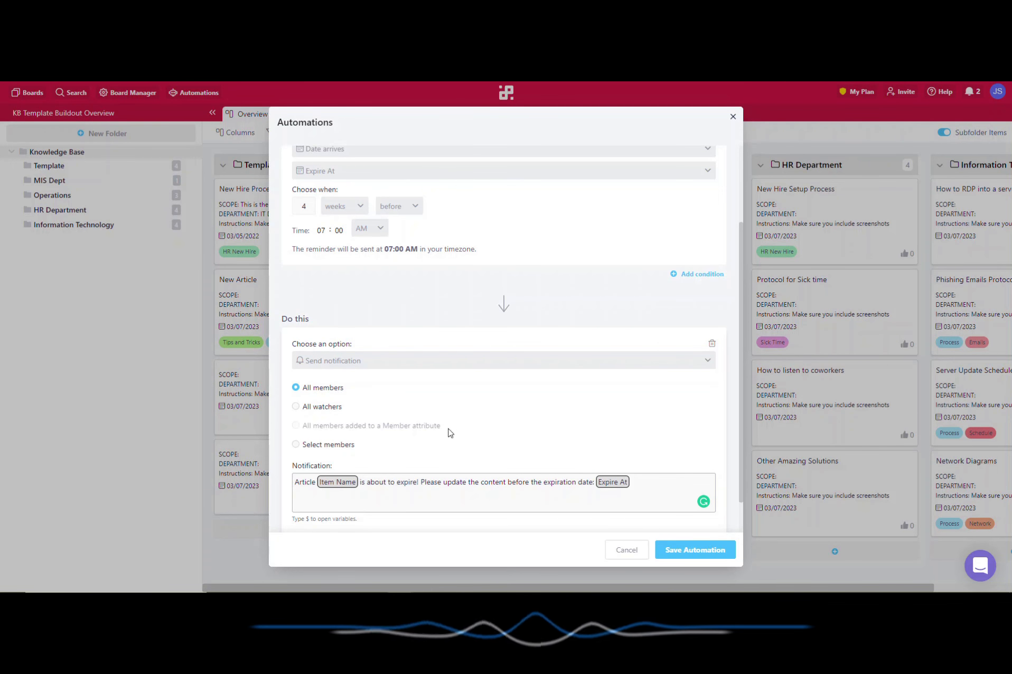
Step: Save the article expiration automation with all members as the notification recipients
{"action": "left_click", "coordinate": [327, 446]}
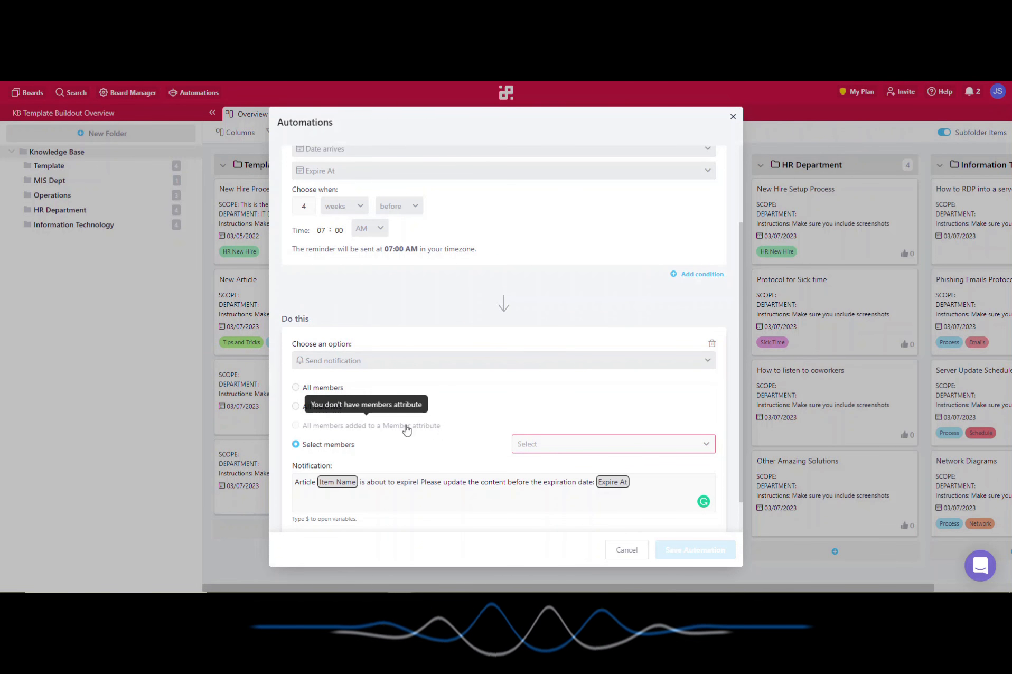
{"action": "left_click", "coordinate": [316, 388]}
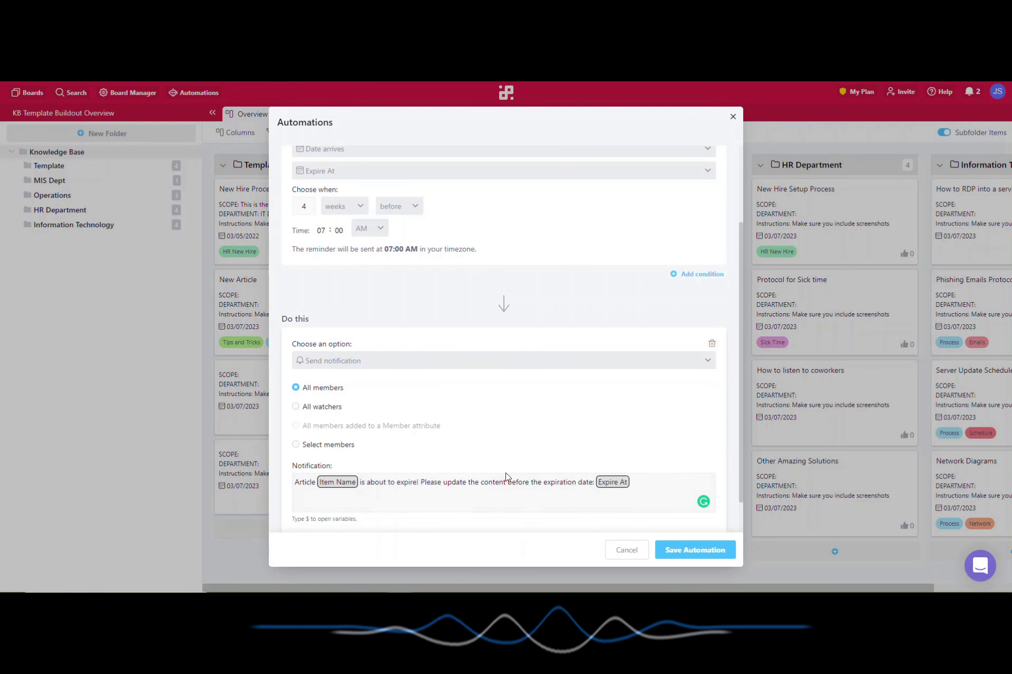
{"action": "scroll", "coordinate": [507, 478], "scroll_direction": "up", "scroll_amount": 2}
{"action": "left_click", "coordinate": [698, 551]}
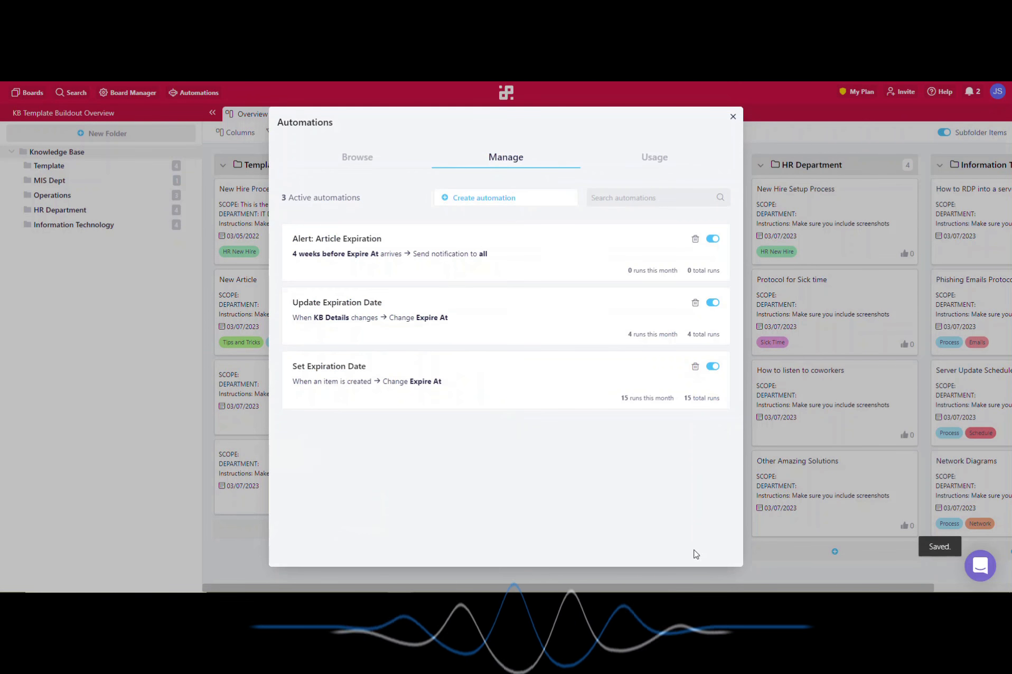
Step: Reopen the "Alert: Article Expiration" automation and add a condition that Source Folder is Information Technology
{"action": "left_click", "coordinate": [558, 240]}
{"action": "left_click", "coordinate": [675, 381]}
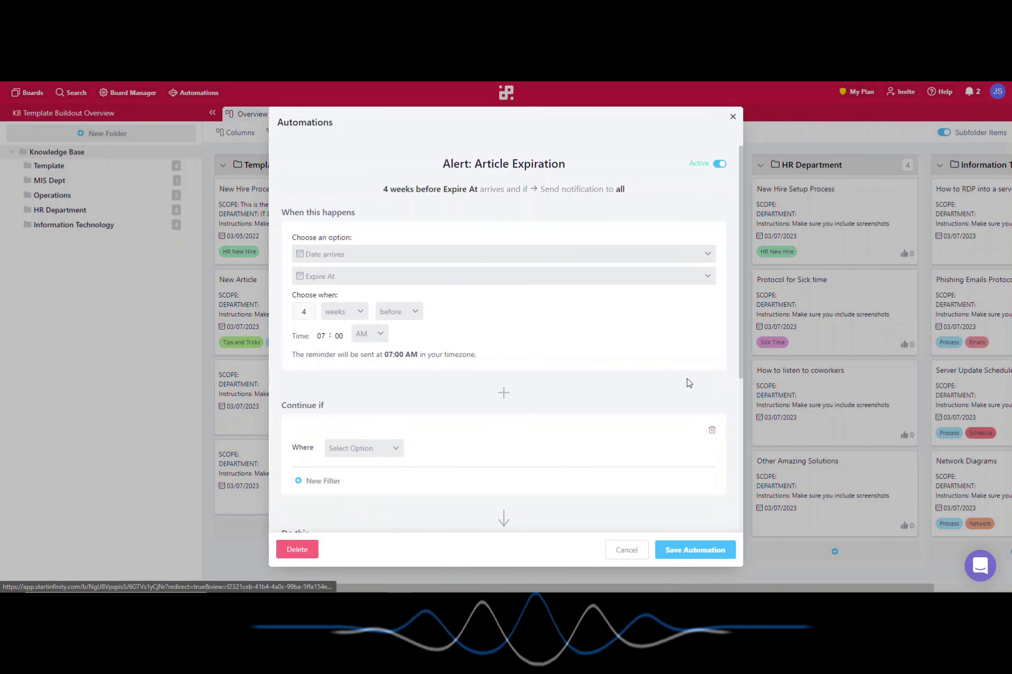
{"action": "scroll", "coordinate": [413, 382], "scroll_direction": "down", "scroll_amount": 2}
{"action": "left_click", "coordinate": [377, 348]}
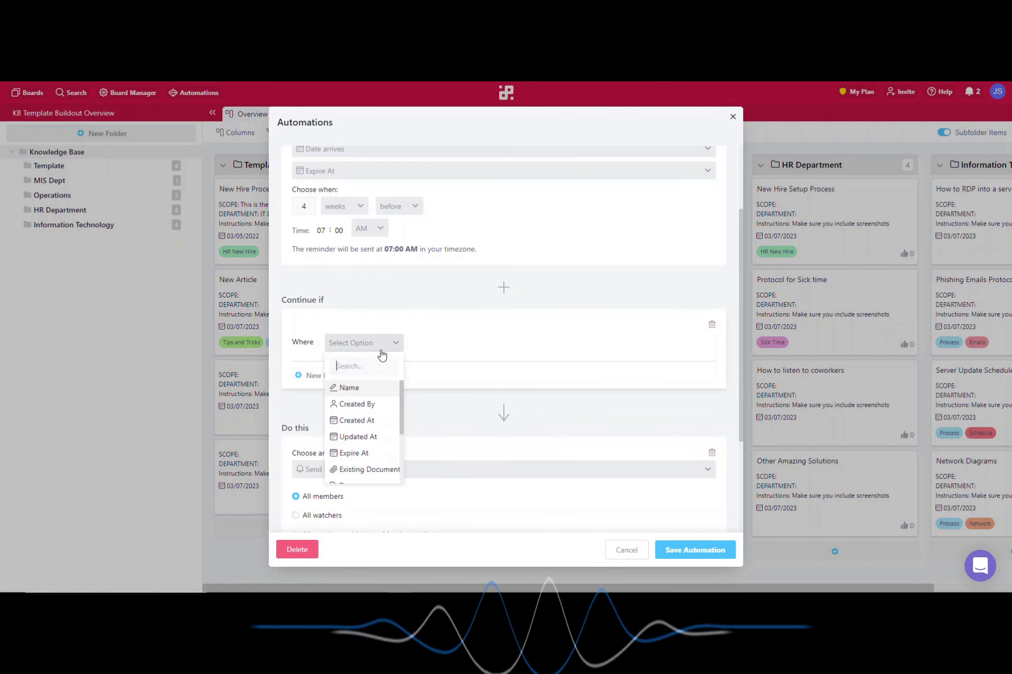
{"action": "type", "text": "sour"}
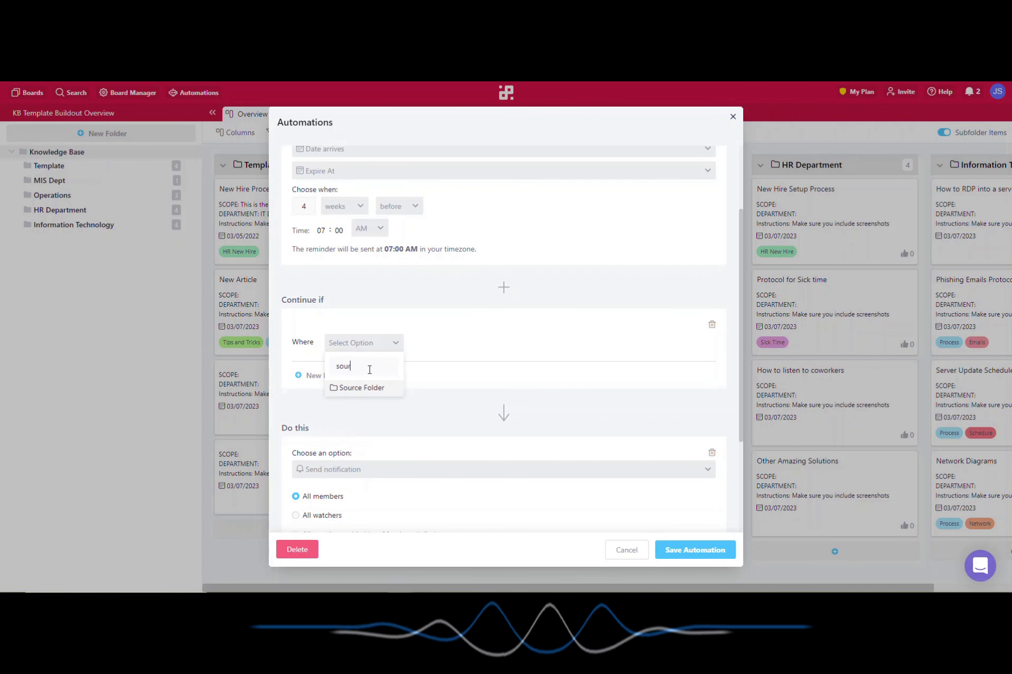
{"action": "left_click", "coordinate": [390, 388]}
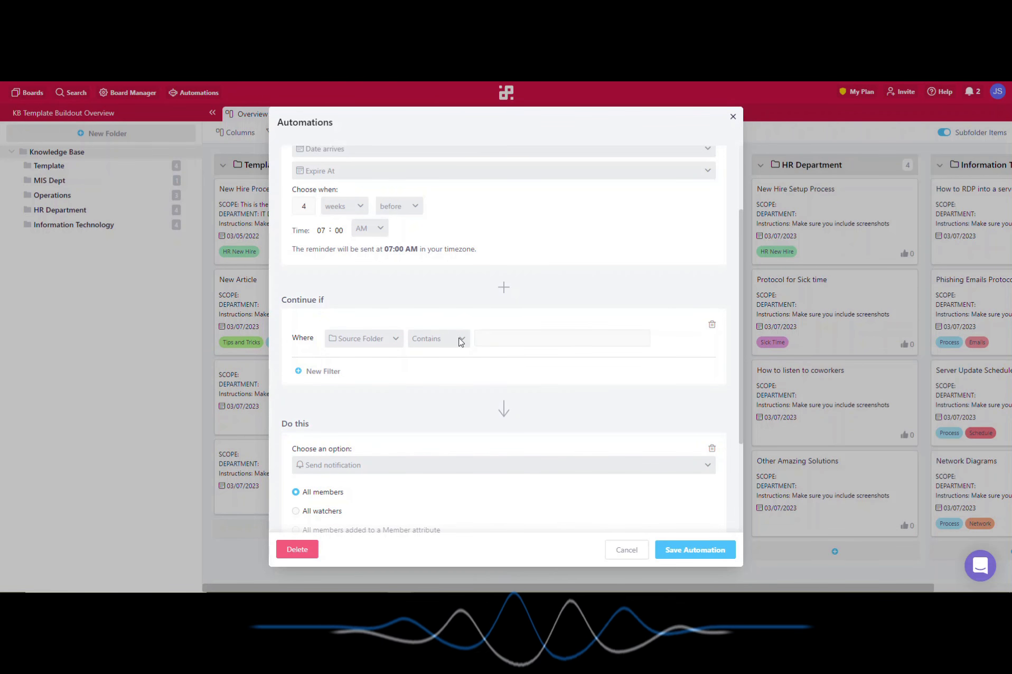
{"action": "left_click", "coordinate": [446, 348]}
{"action": "left_click", "coordinate": [430, 403]}
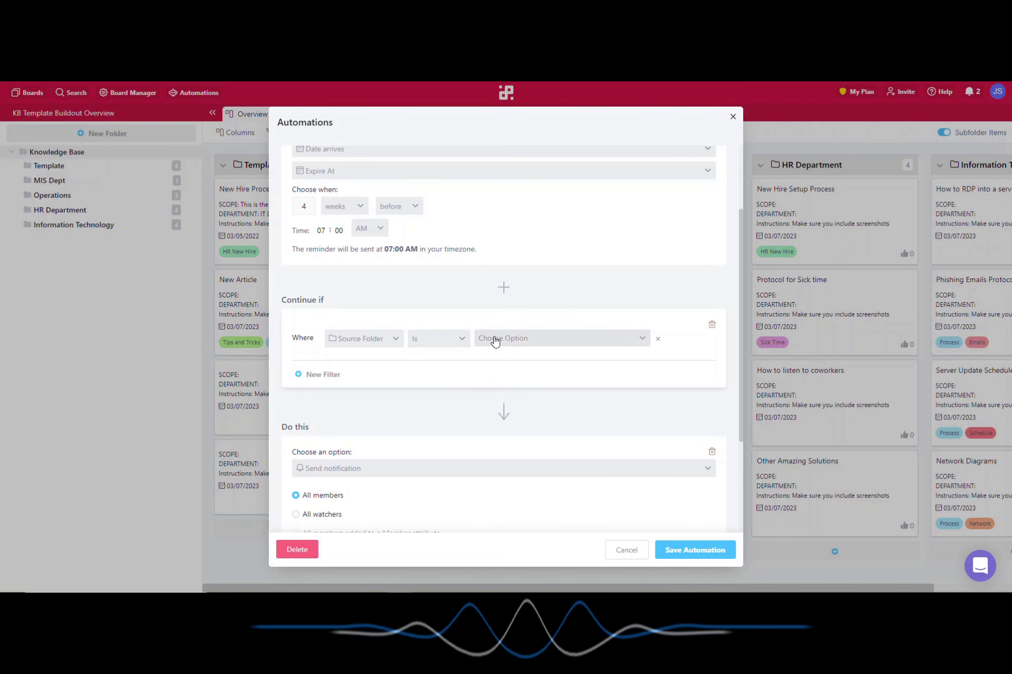
{"action": "left_click", "coordinate": [495, 339]}
{"action": "left_click", "coordinate": [534, 464]}
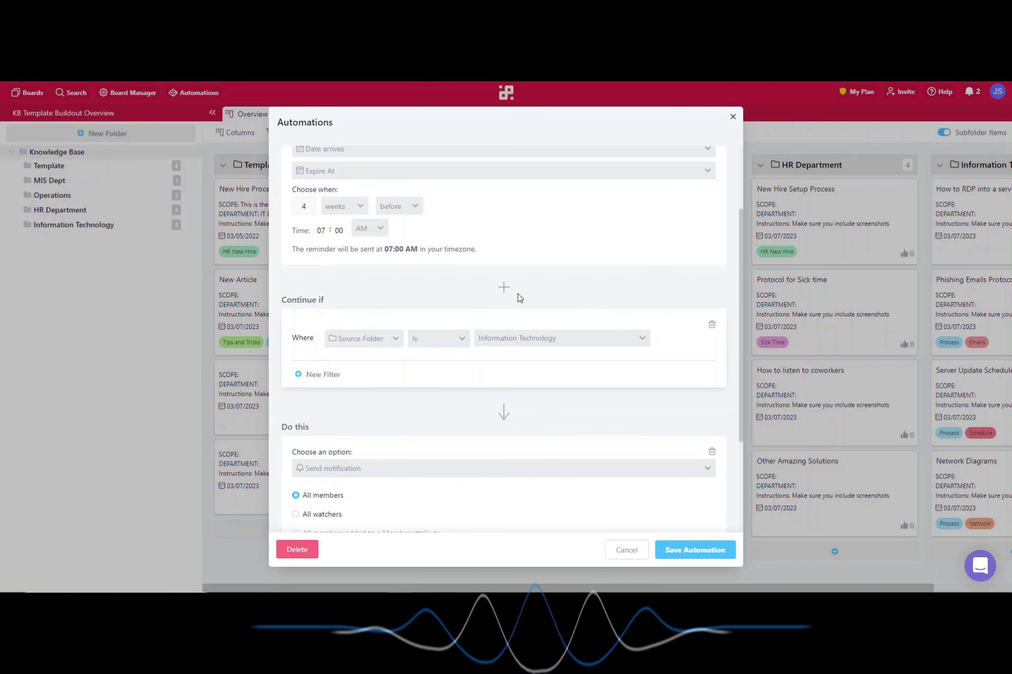
Step: Review the alert's trigger, folder condition and notification settings, and close the automation without saving the added condition
{"action": "scroll", "coordinate": [349, 349], "scroll_direction": "up", "scroll_amount": 3}
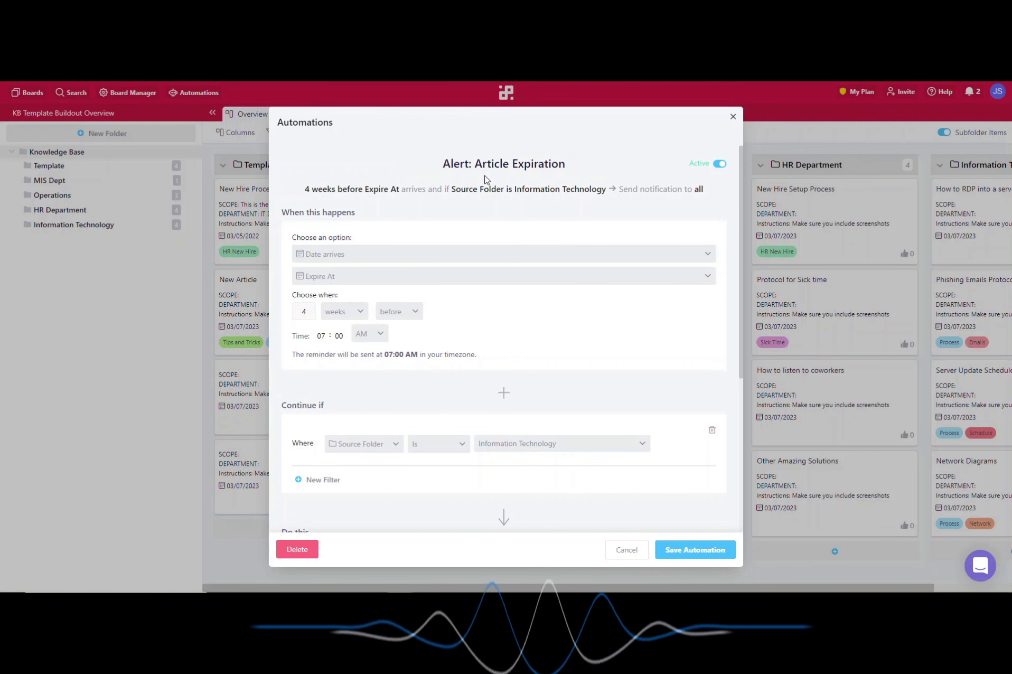
{"action": "scroll", "coordinate": [501, 249], "scroll_direction": "down", "scroll_amount": 4}
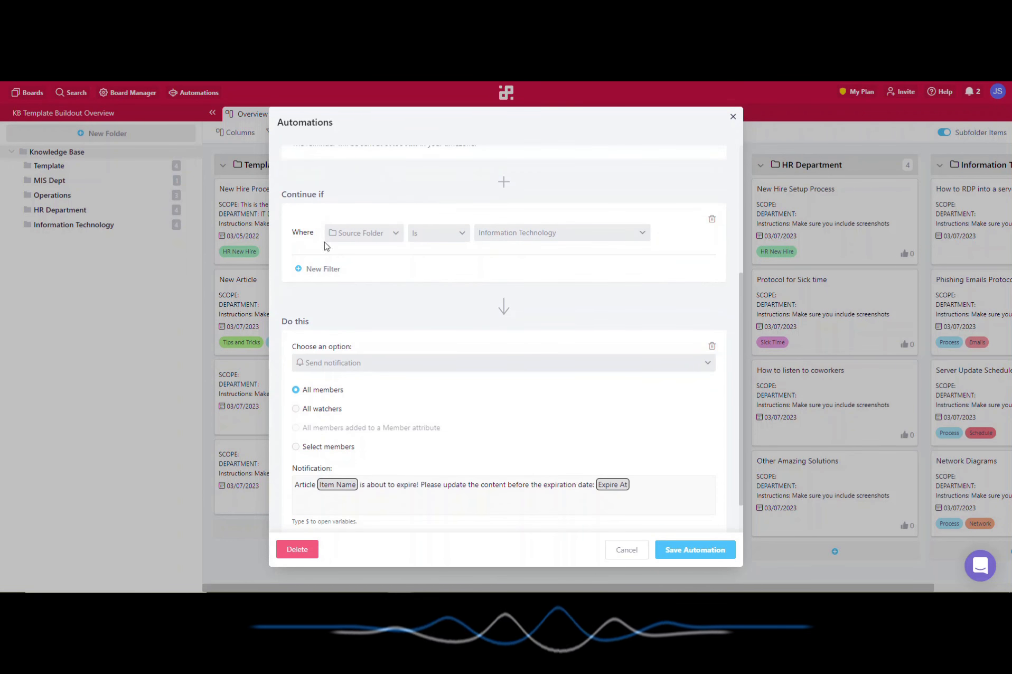
{"action": "scroll", "coordinate": [342, 377], "scroll_direction": "down", "scroll_amount": 1}
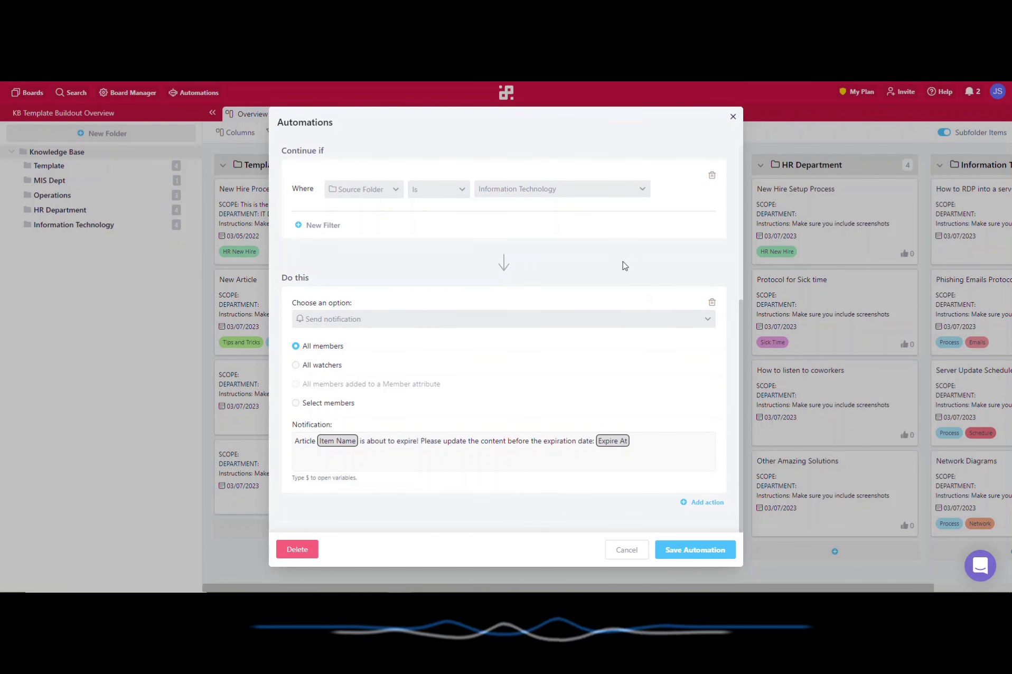
{"action": "scroll", "coordinate": [624, 264], "scroll_direction": "up", "scroll_amount": 5}
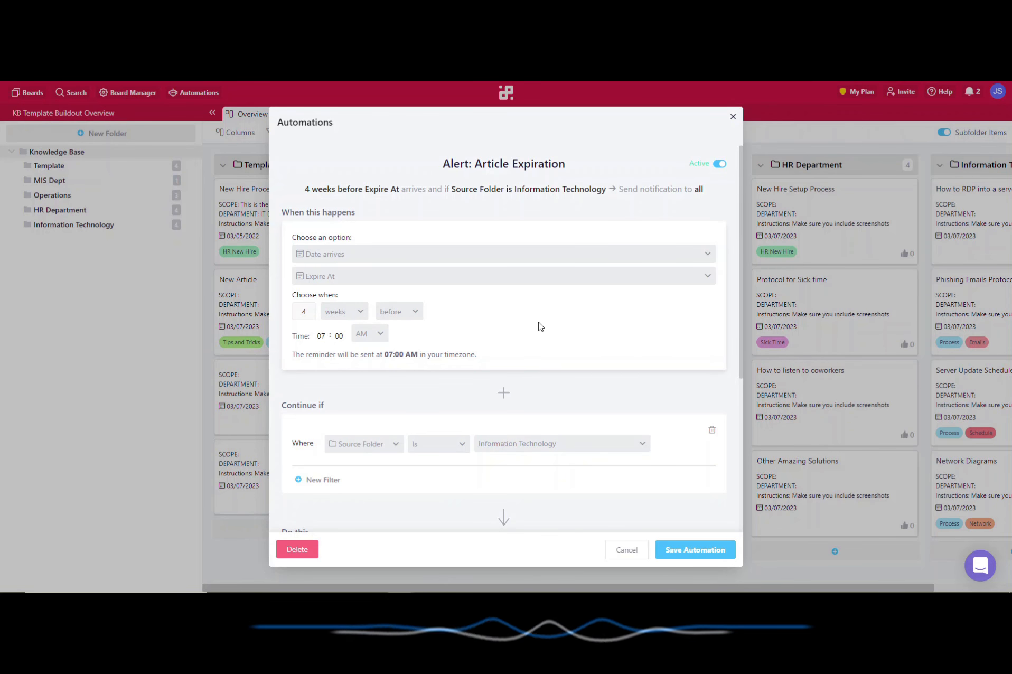
{"action": "scroll", "coordinate": [545, 323], "scroll_direction": "down", "scroll_amount": 5}
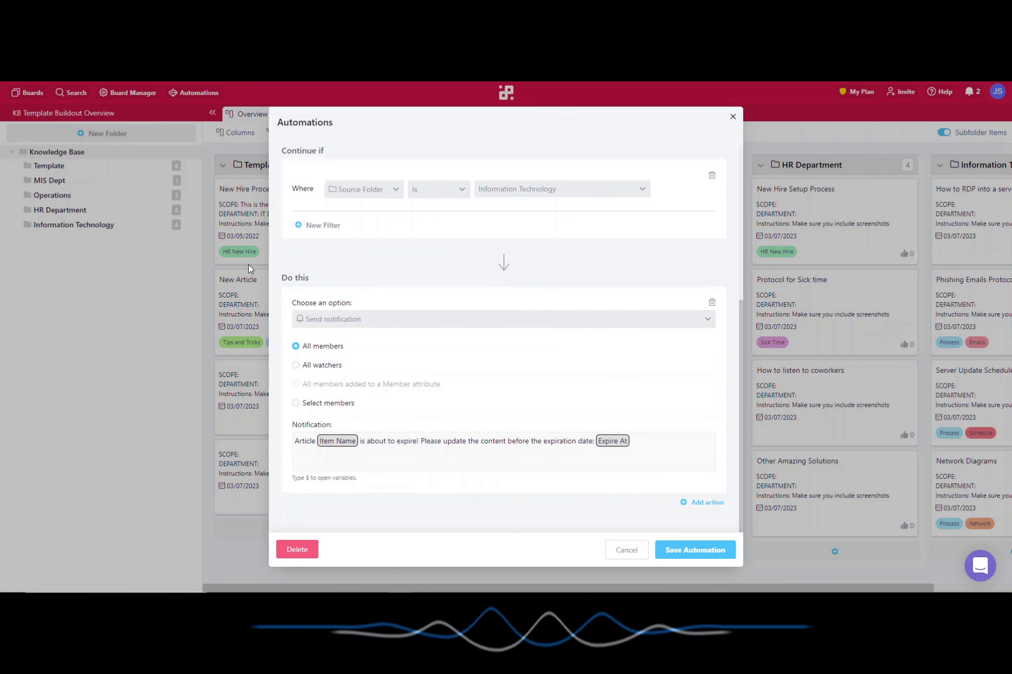
{"action": "scroll", "coordinate": [528, 301], "scroll_direction": "up", "scroll_amount": 5}
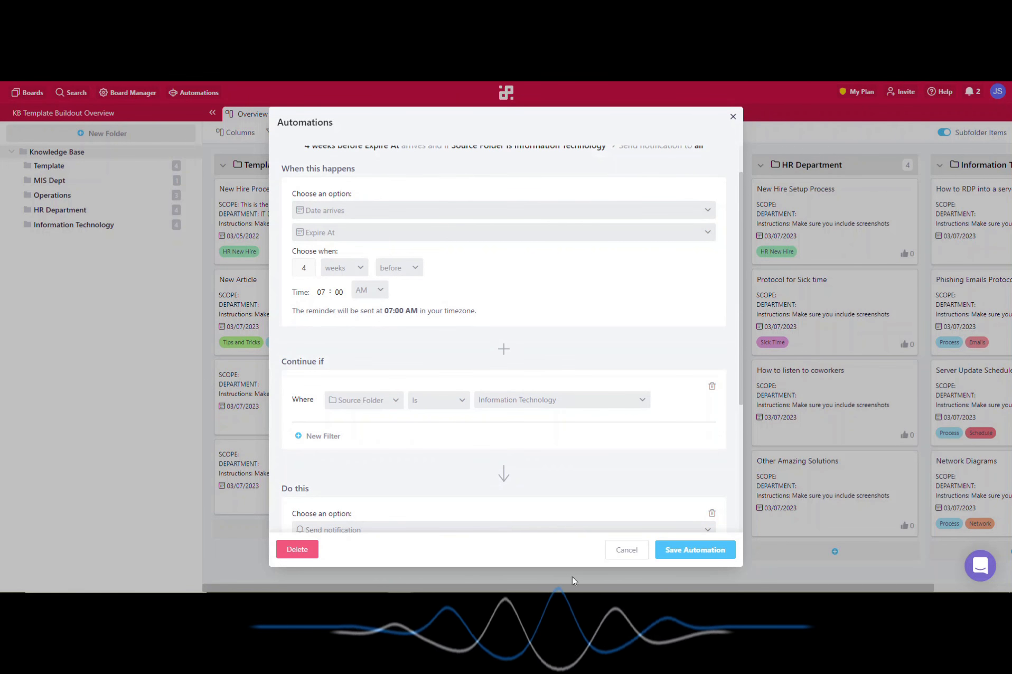
{"action": "left_click", "coordinate": [626, 550]}
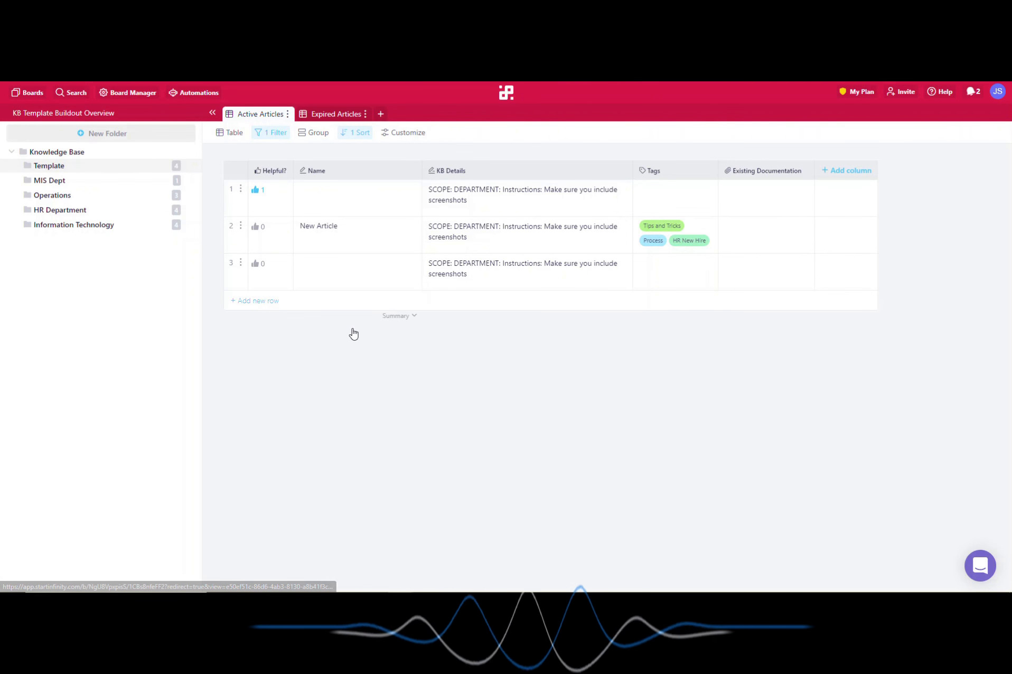
Step: Check the item options of New Article in the Template folder's active articles, and mark the article as helpful in its details
{"action": "left_click", "coordinate": [240, 226]}
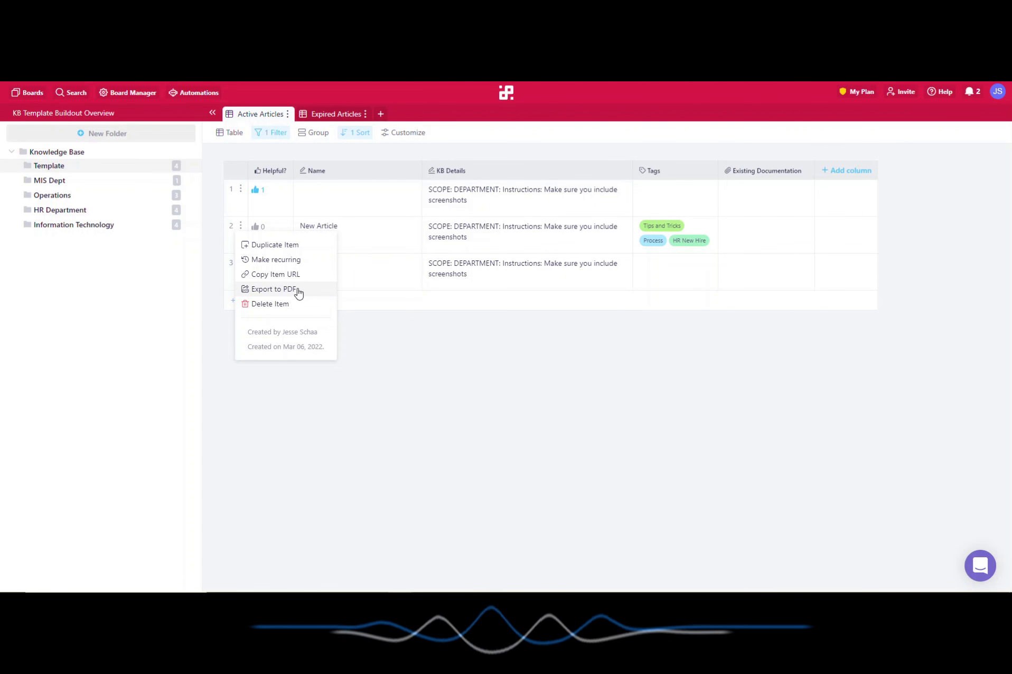
{"action": "left_click", "coordinate": [405, 350]}
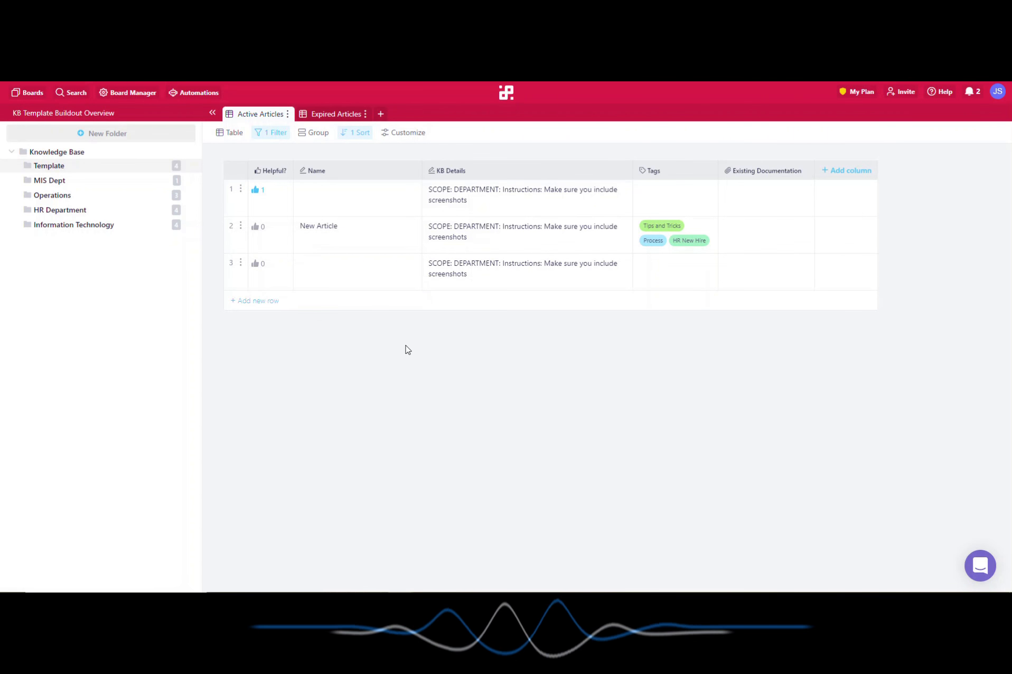
{"action": "left_click", "coordinate": [231, 227]}
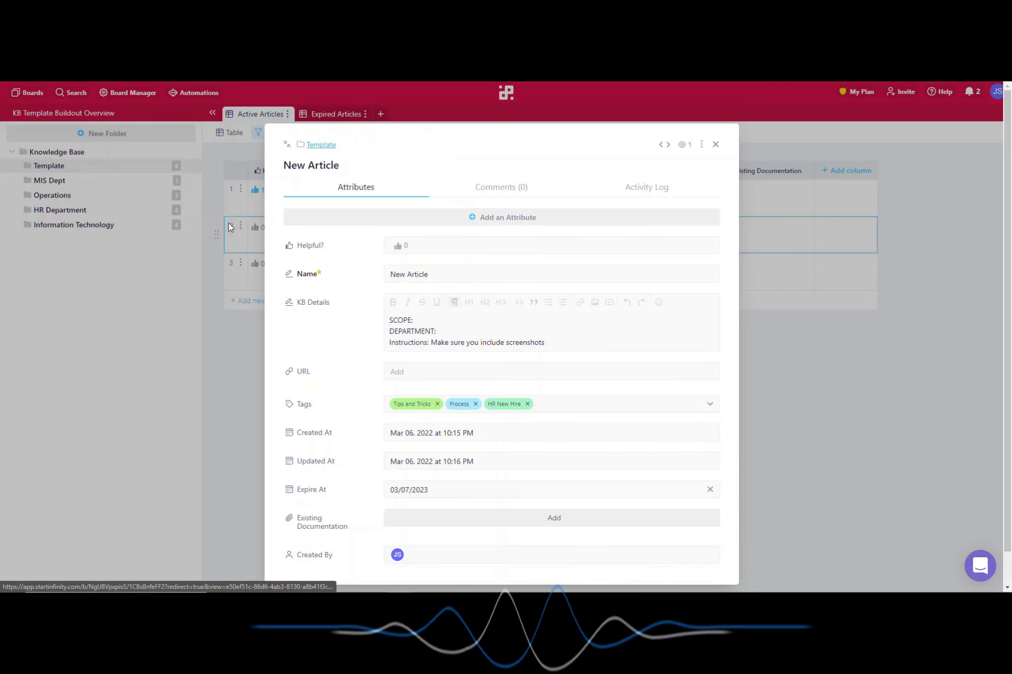
{"action": "left_click", "coordinate": [401, 249]}
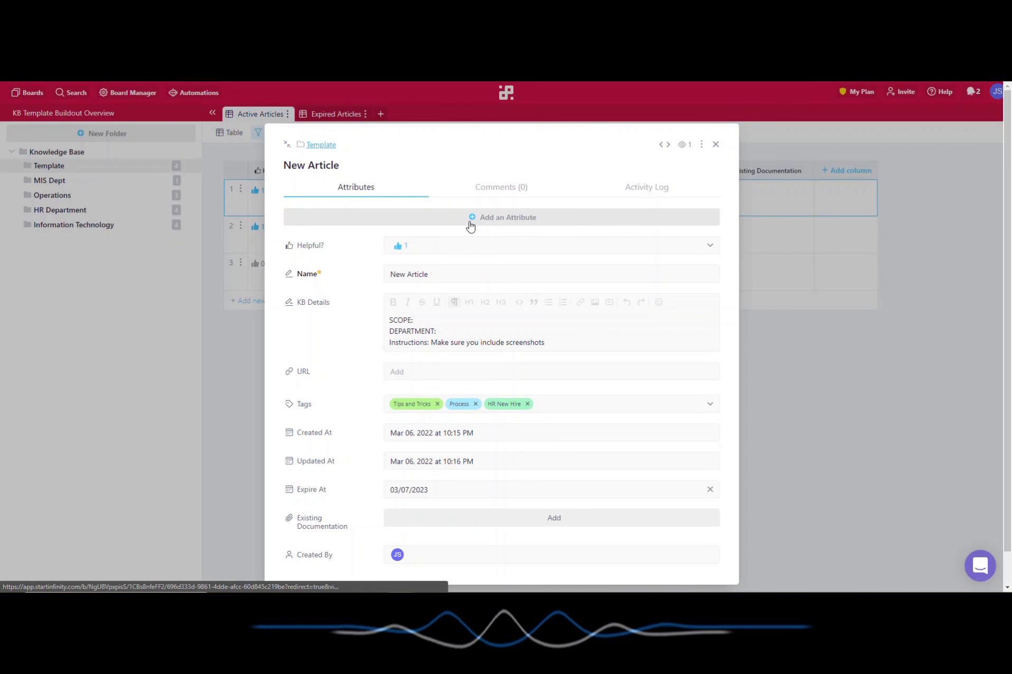
{"action": "left_click", "coordinate": [255, 350]}
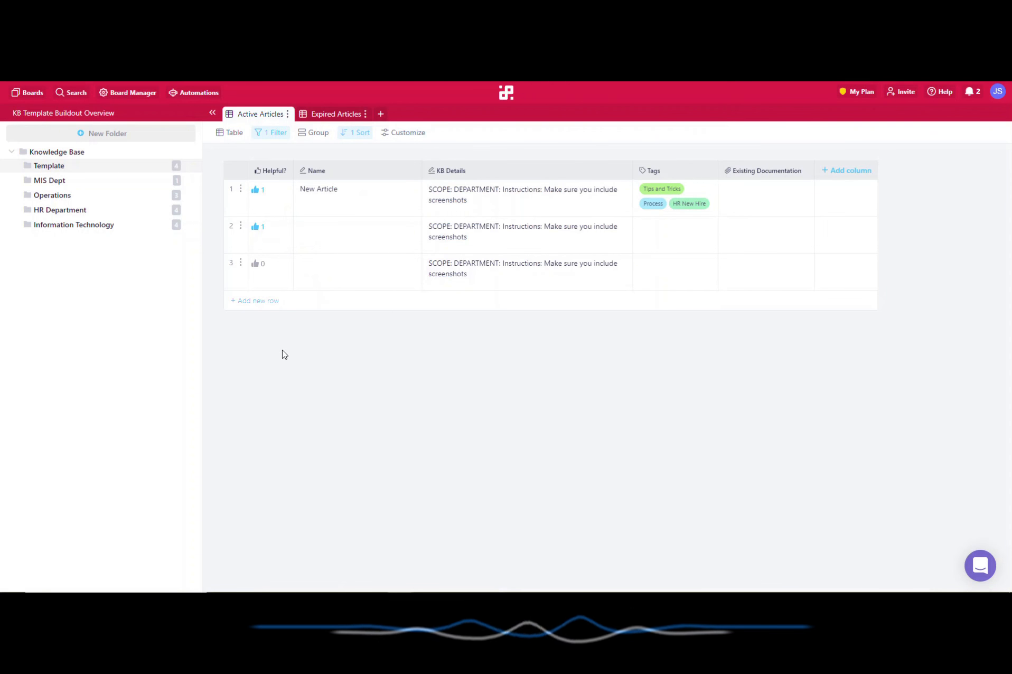